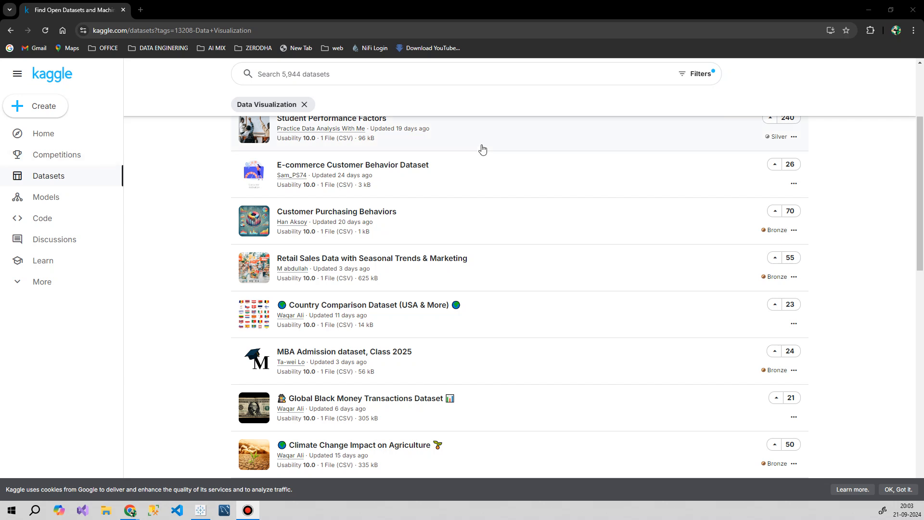
Browse the Data Visualization datasets and open the Customer Purchasing Behaviors dataset.
scroll(320, 228, "up", 3)
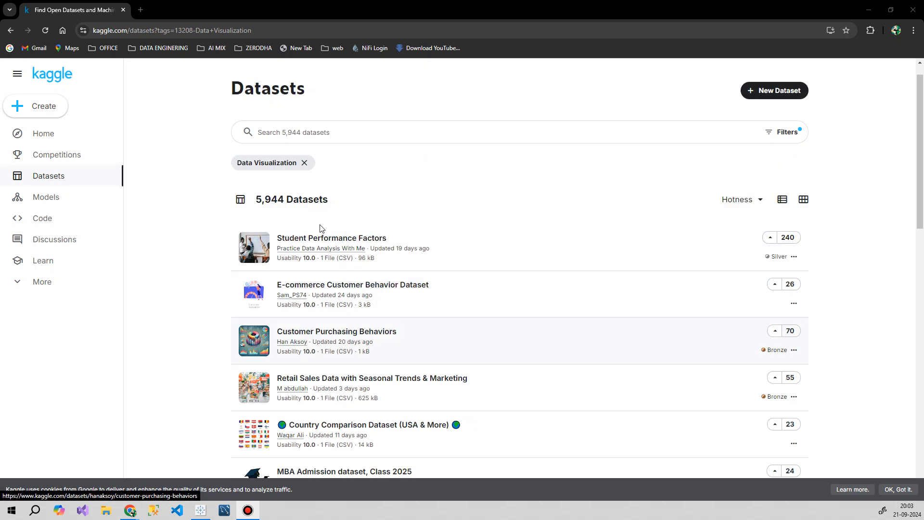
scroll(321, 228, "down", 4)
scroll(321, 228, "up", 3)
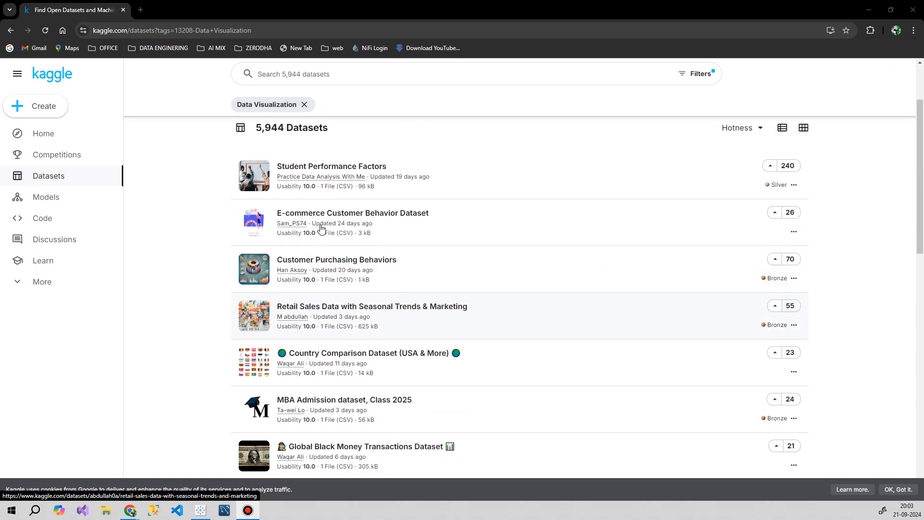
scroll(321, 221, "down", 15)
scroll(325, 212, "down", 1)
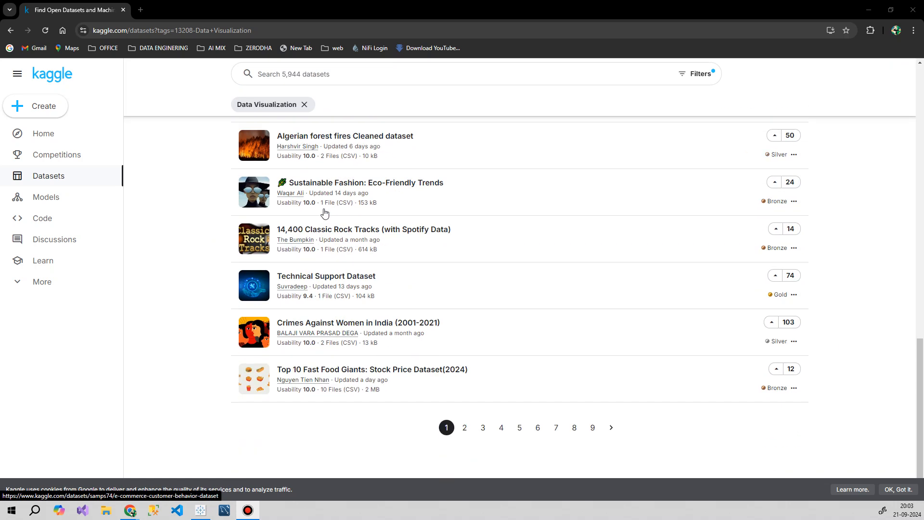
scroll(324, 212, "up", 15)
scroll(325, 213, "down", 3)
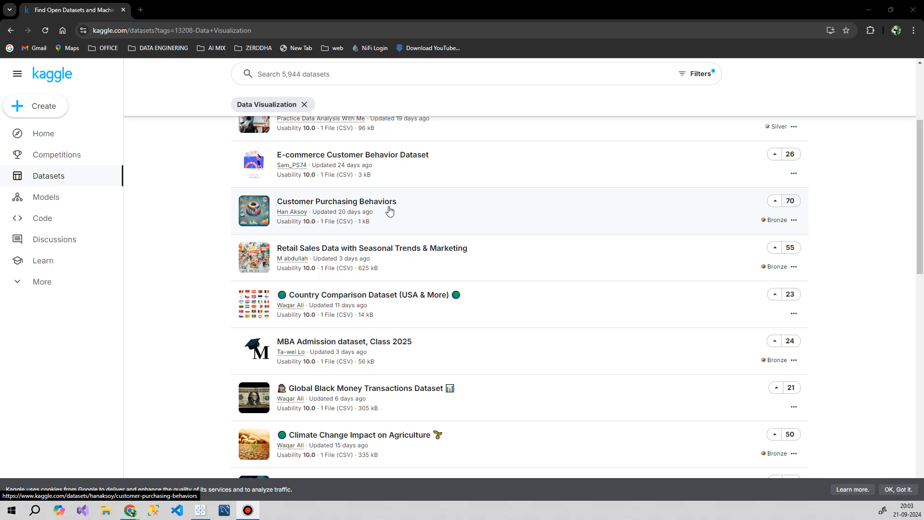
left_click(327, 208)
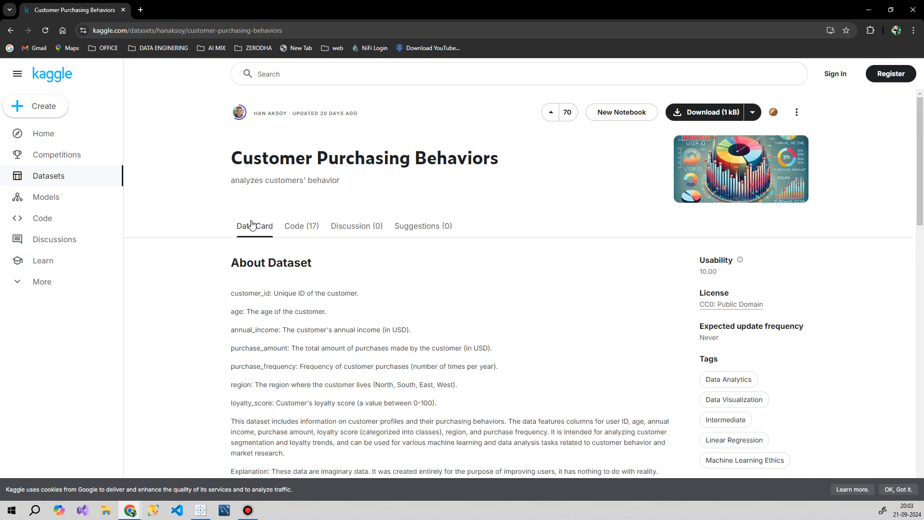
Read the dataset's column descriptions and examine the detailed preview of Customer Purchasing Behaviors.csv.
scroll(248, 224, "down", 2)
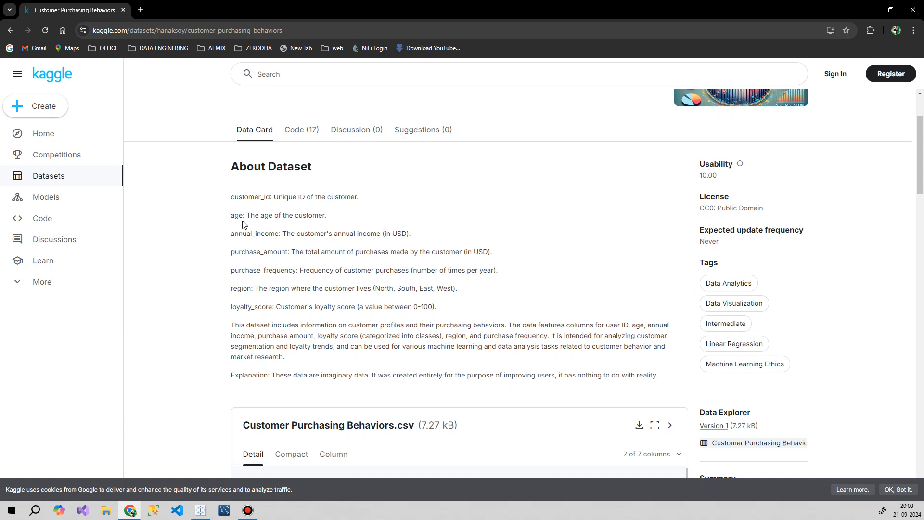
scroll(243, 224, "down", 5)
scroll(243, 224, "down", 1)
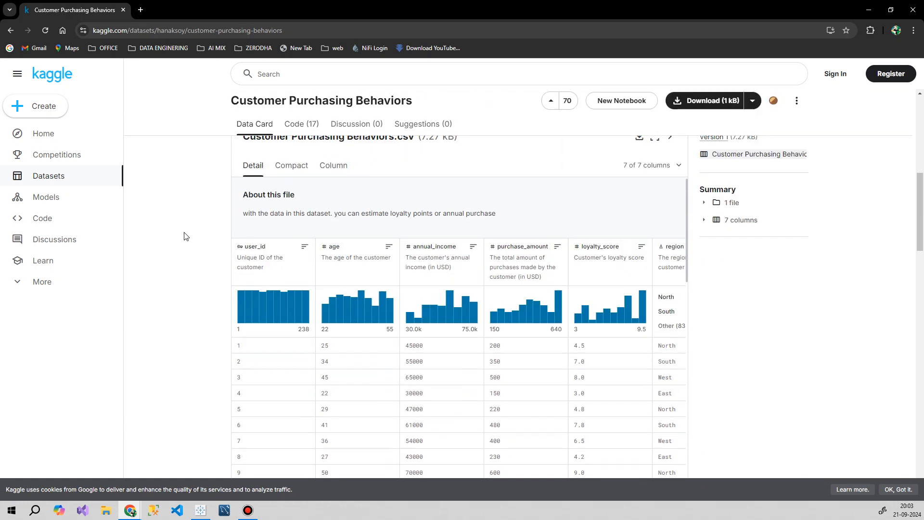
scroll(185, 235, "down", 1)
scroll(186, 236, "up", 2)
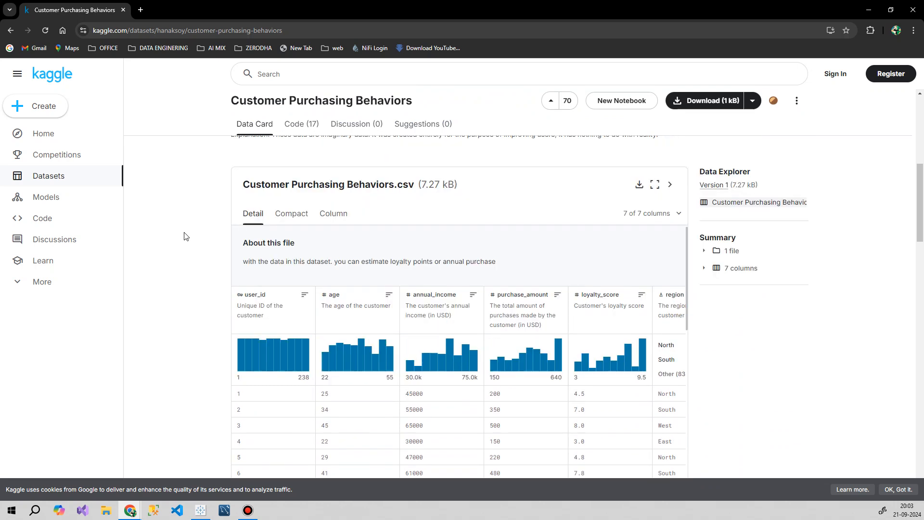
Examine the per-column statistics of Customer Purchasing Behaviors.csv, and switch its preview to the compact table.
left_click(333, 215)
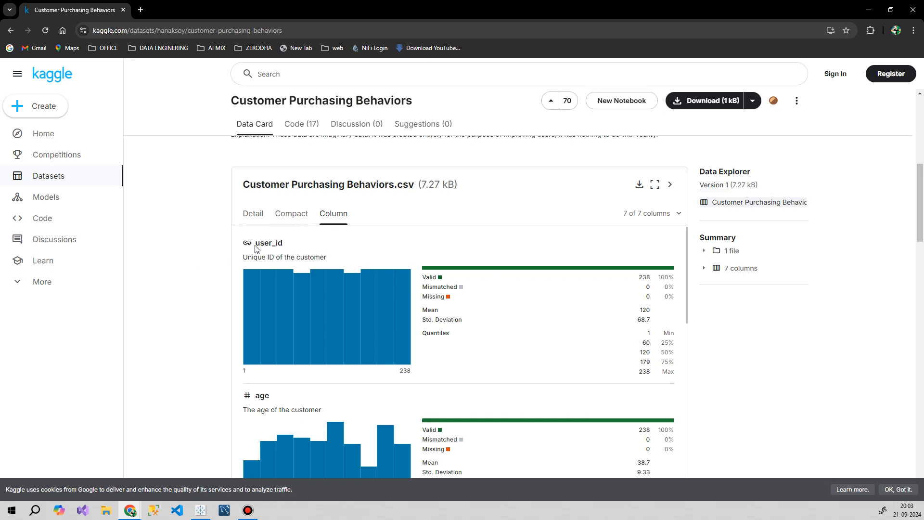
scroll(216, 270, "down", 2)
scroll(217, 272, "up", 1)
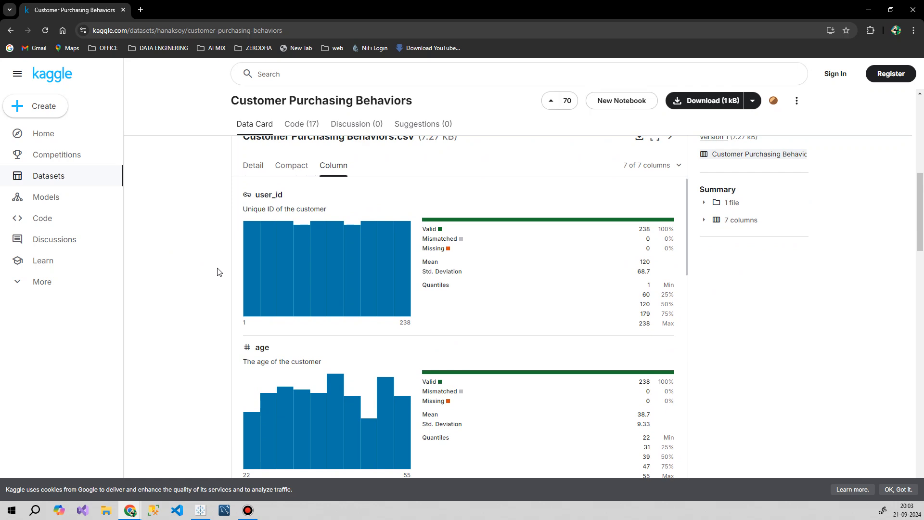
scroll(217, 271, "down", 1)
scroll(216, 269, "up", 2)
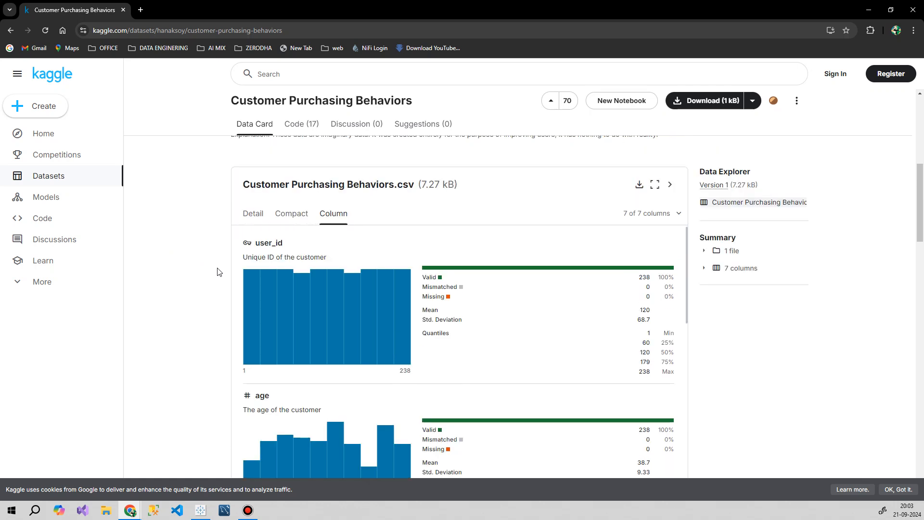
left_click(292, 218)
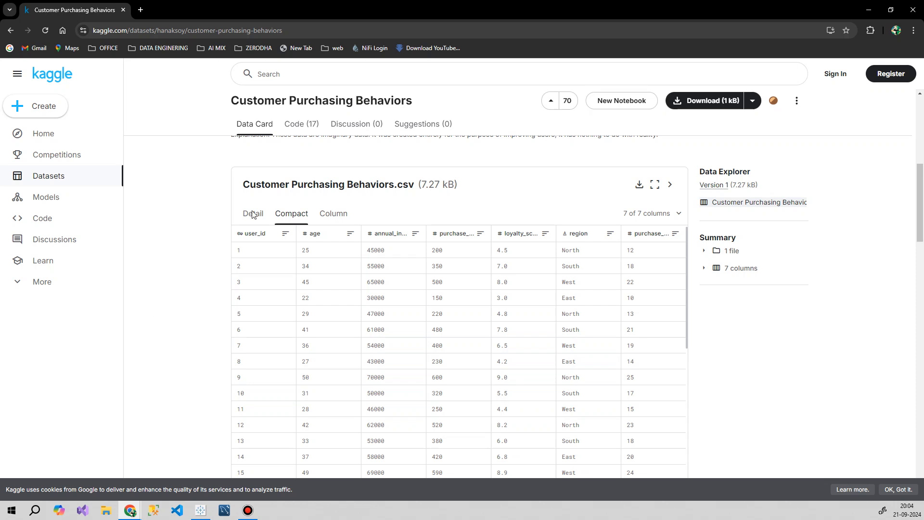
Read the About Dataset text on customer profiles, purchasing behaviors and the intended uses of the data.
scroll(342, 262, "up", 4)
scroll(342, 263, "up", 1)
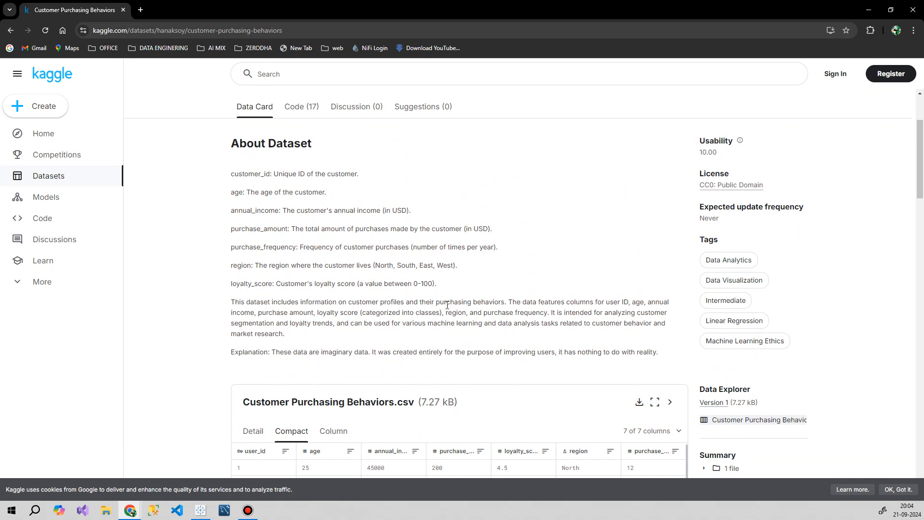
left_click_drag(503, 298, 411, 299)
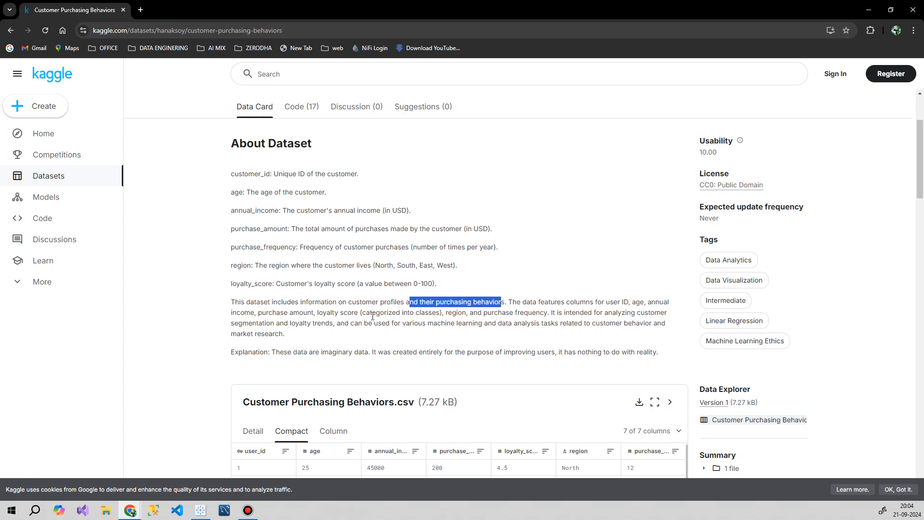
left_click_drag(440, 315, 373, 323)
left_click(457, 316)
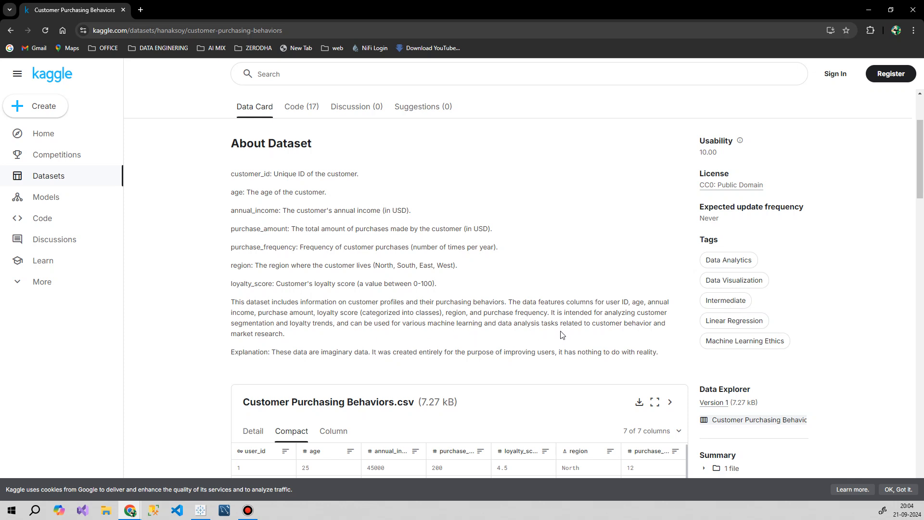
scroll(561, 335, "down", 1)
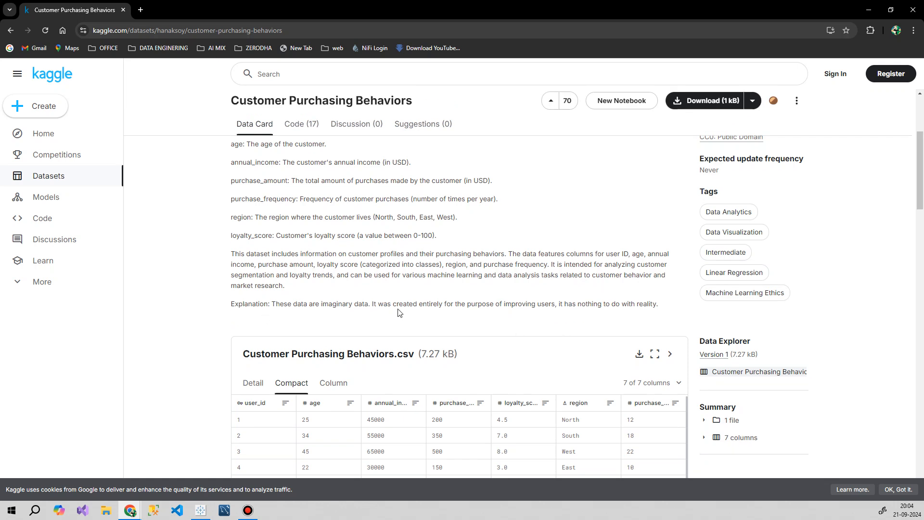
scroll(397, 312, "down", 1)
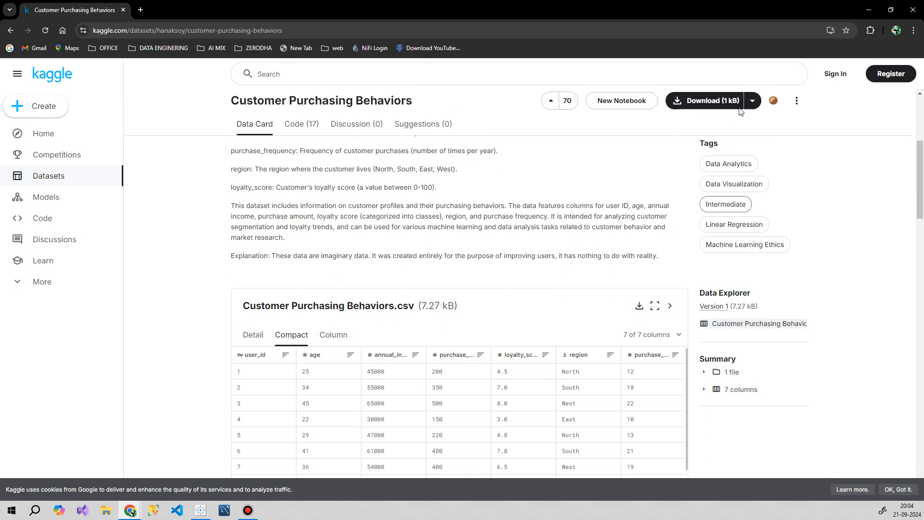
Check the dataset's extra download options and sign in to Kaggle with an existing Google account.
left_click(751, 101)
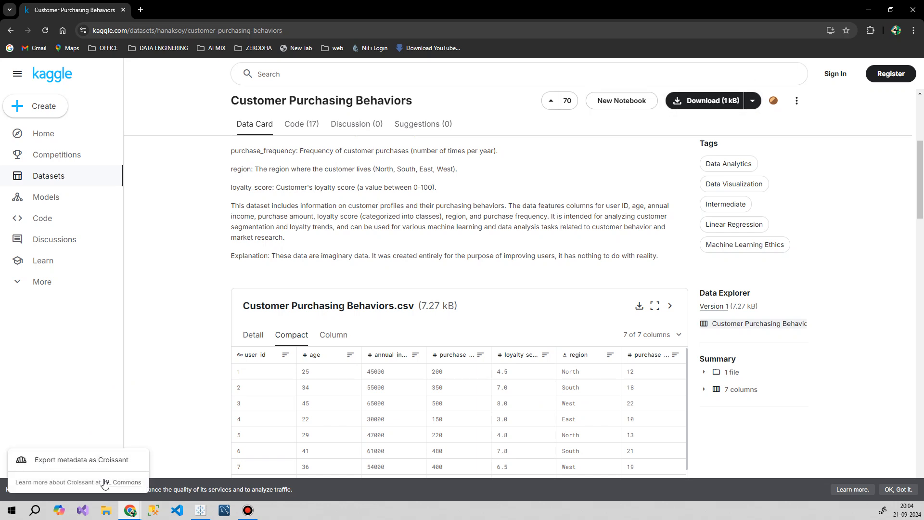
left_click(835, 76)
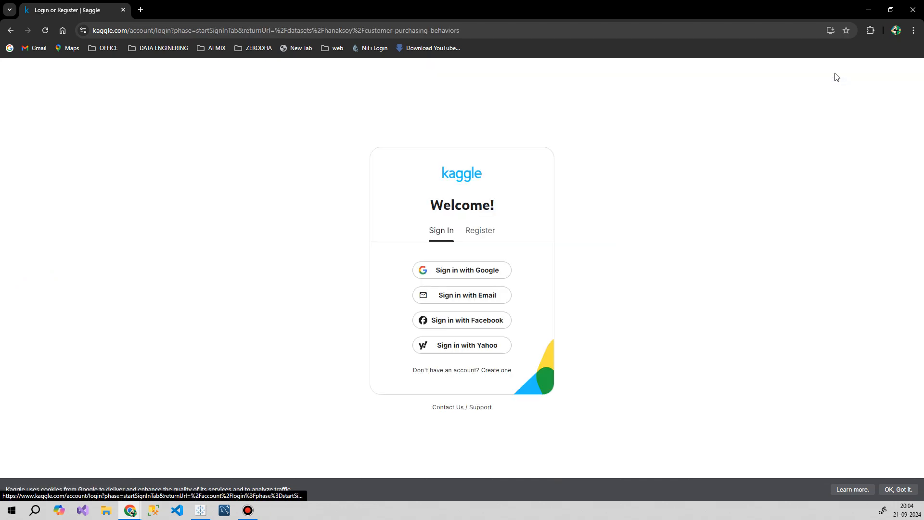
left_click(476, 266)
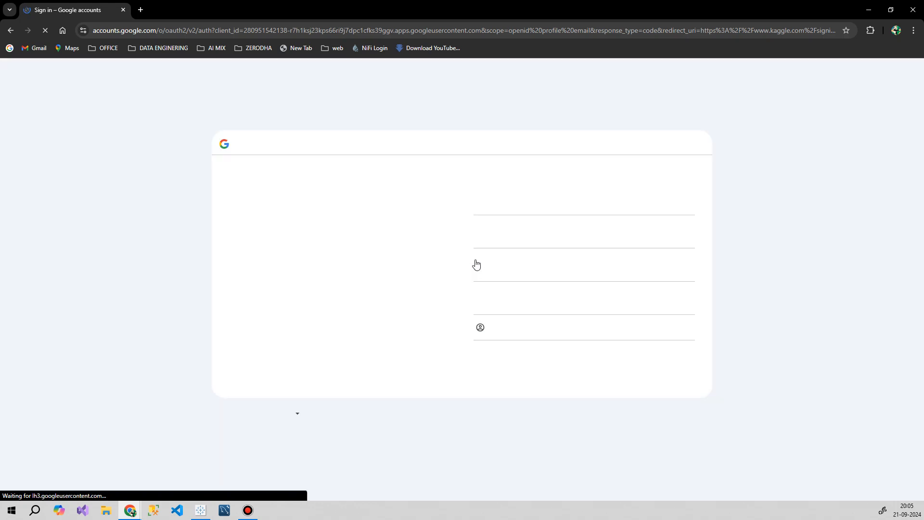
left_click(505, 203)
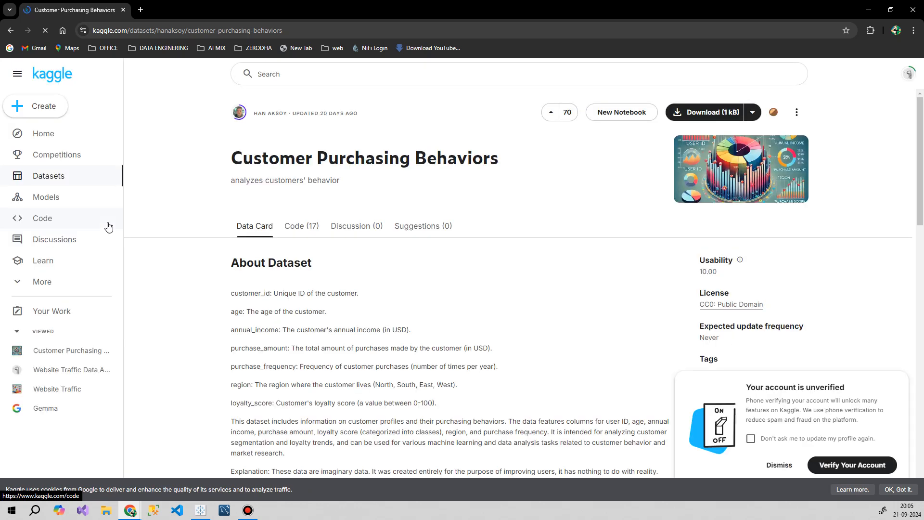
List the dataset's code notebooks and open "Customer purchasing:(Random Forest 99.9% Accuracy)".
scroll(546, 280, "down", 1)
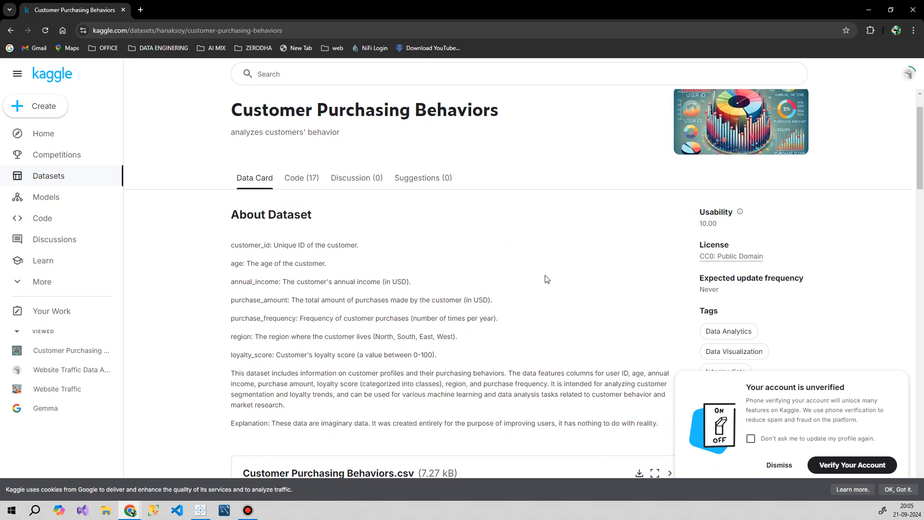
left_click(306, 178)
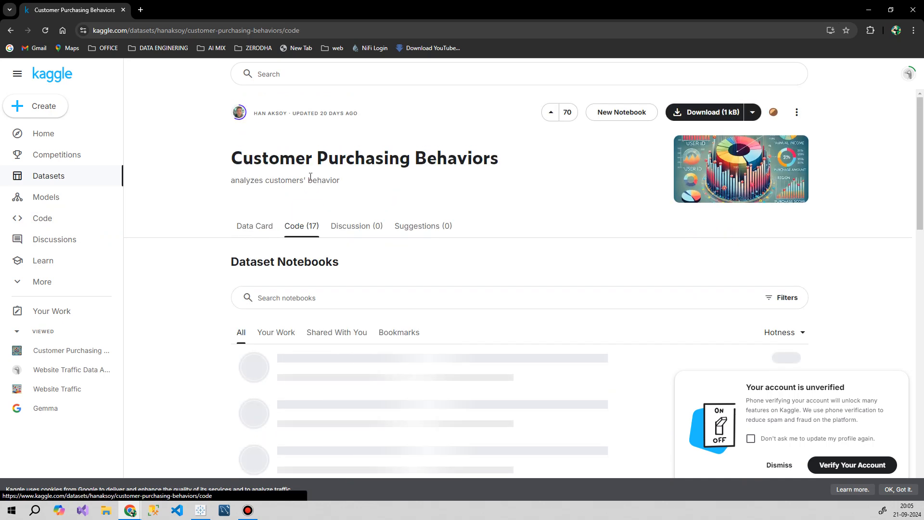
scroll(608, 184, "down", 3)
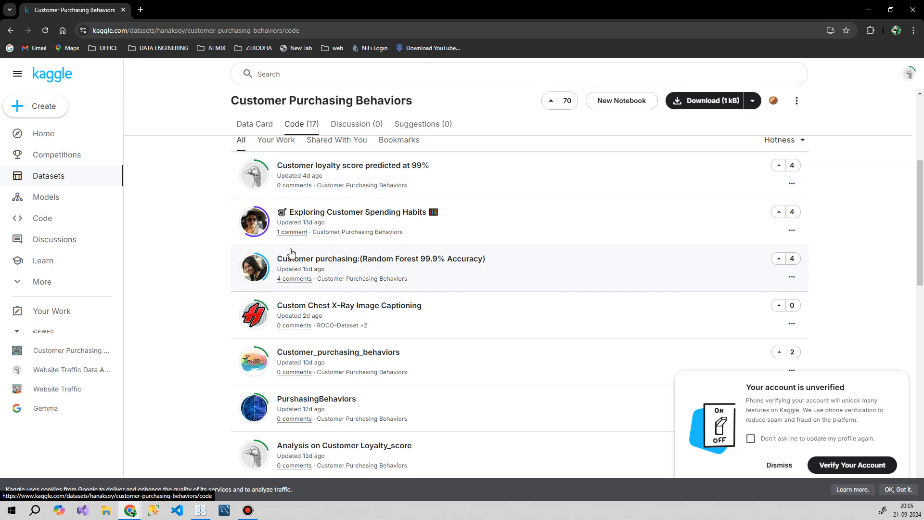
left_click(438, 261)
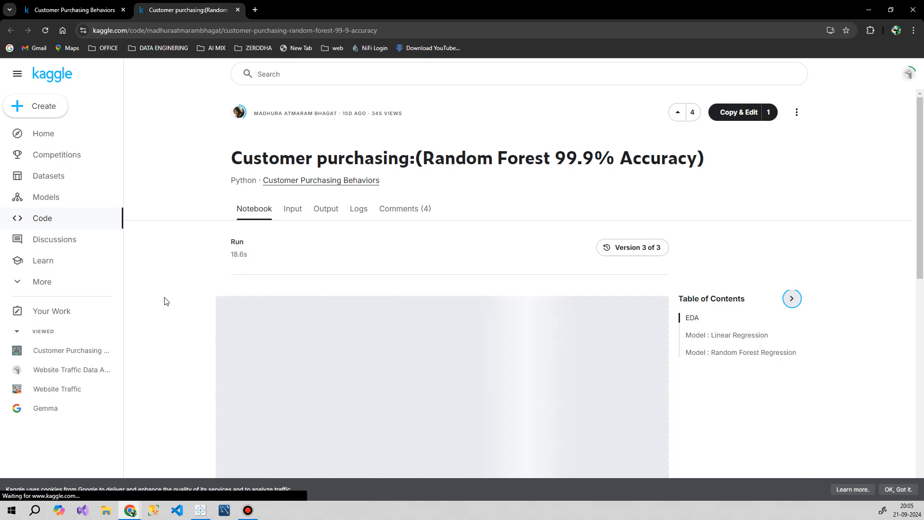
Examine the notebook's EDA plots of loyalty_score, its linear regression and random forest models, and the final accuracy scores.
scroll(433, 263, "down", 12)
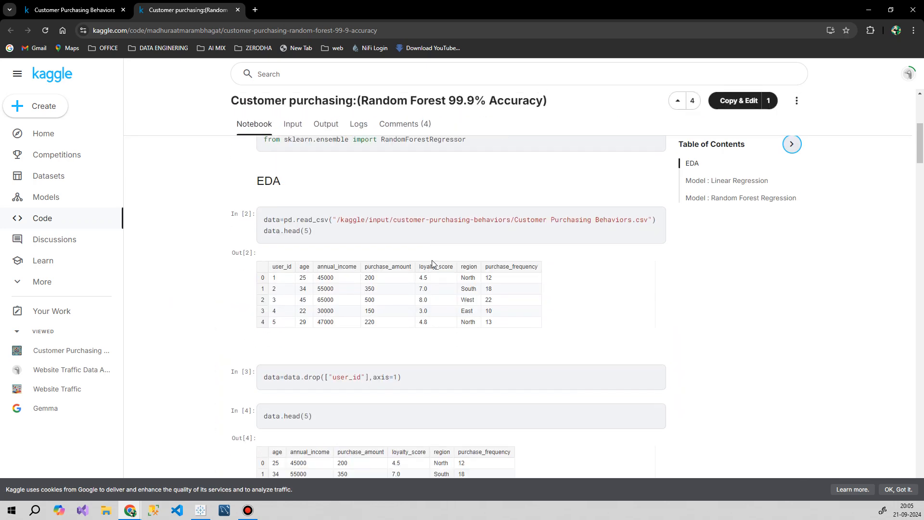
scroll(433, 264, "down", 2)
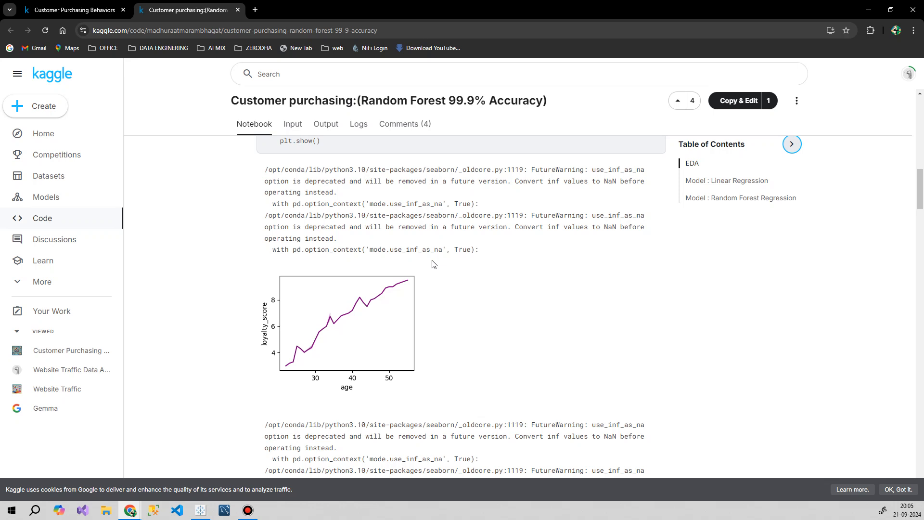
scroll(433, 263, "down", 6)
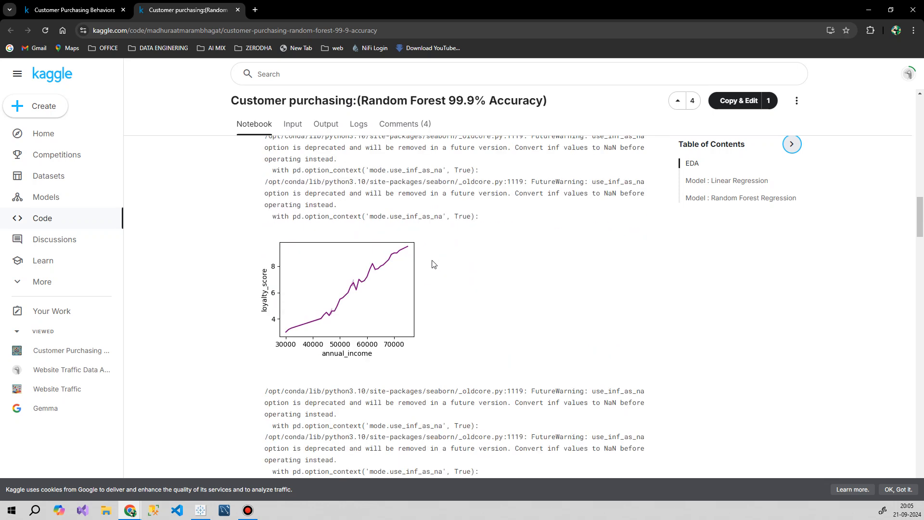
scroll(433, 263, "down", 6)
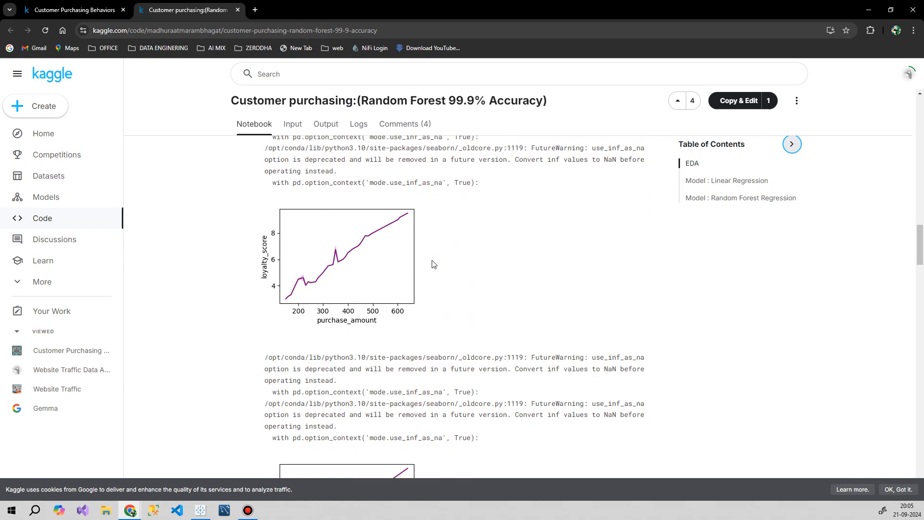
scroll(433, 263, "down", 5)
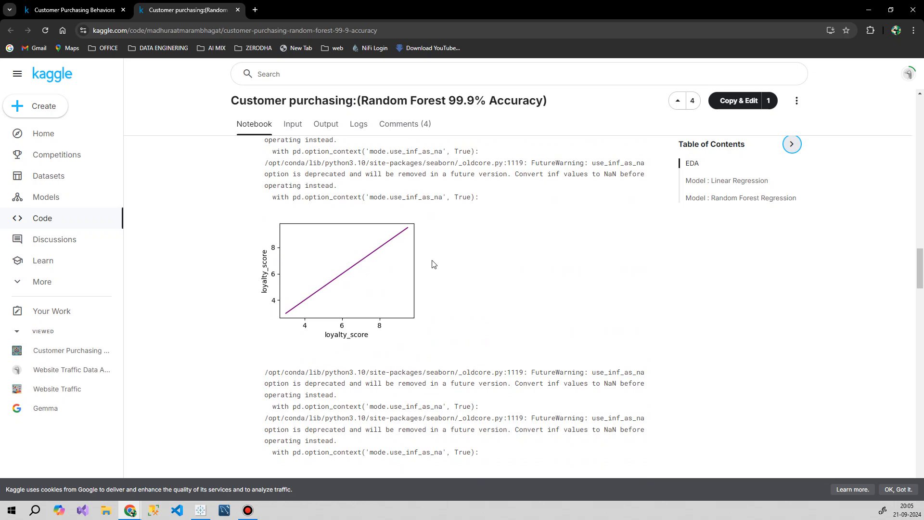
scroll(434, 262, "down", 6)
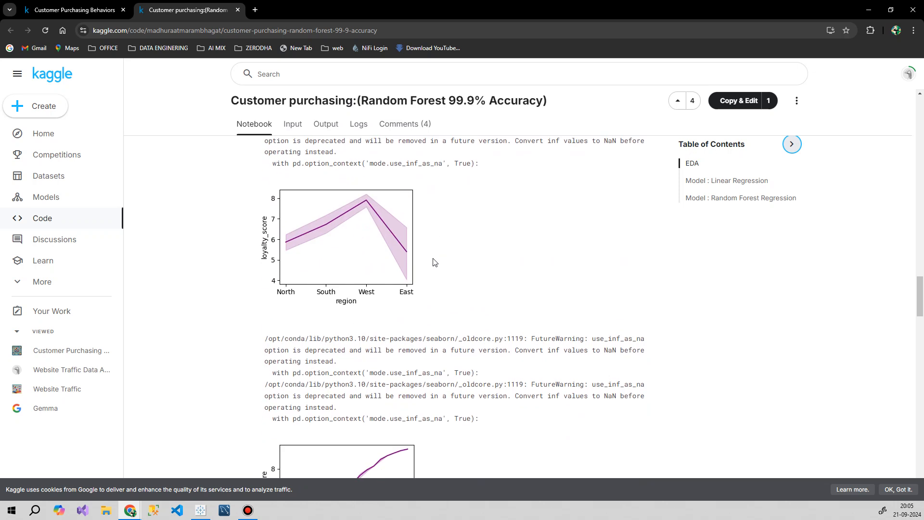
scroll(435, 262, "down", 5)
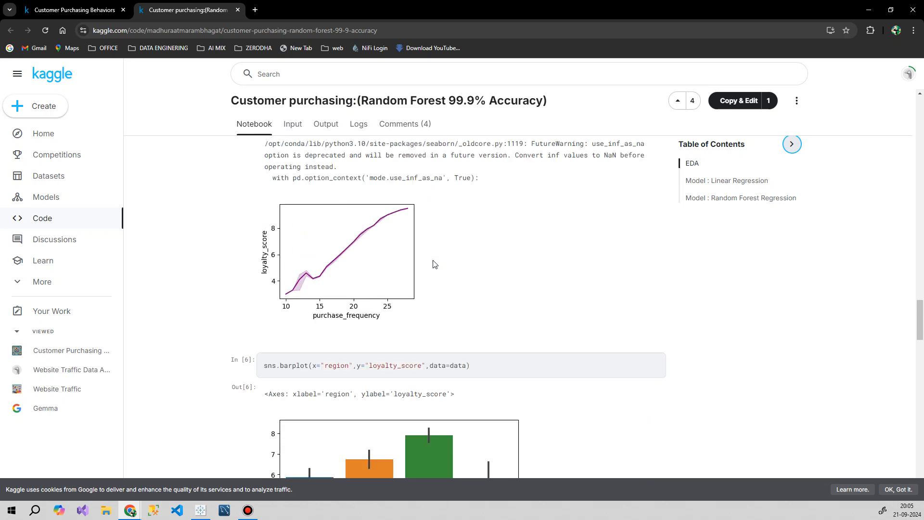
scroll(435, 264, "down", 4)
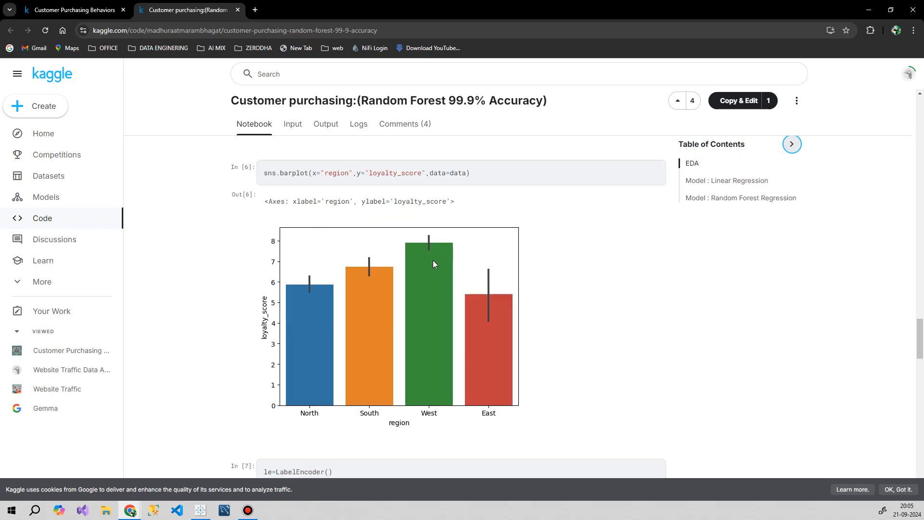
scroll(433, 262, "down", 11)
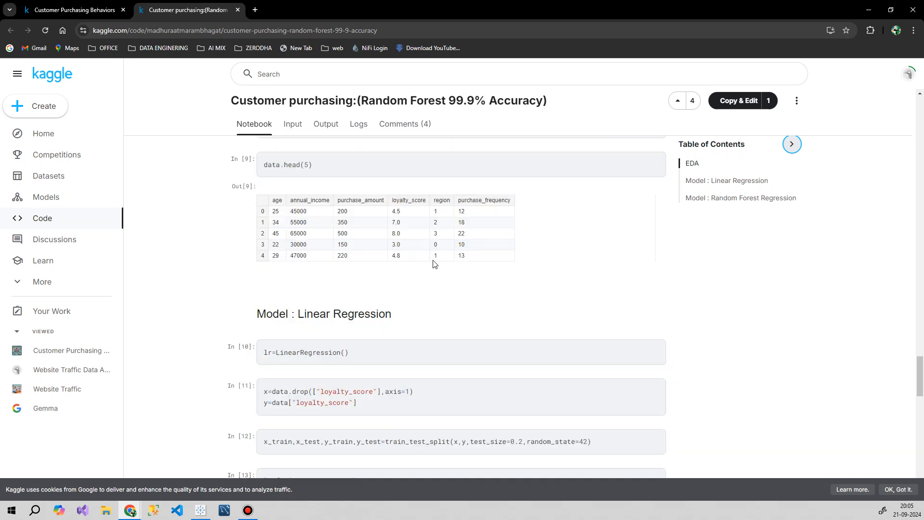
scroll(435, 264, "down", 15)
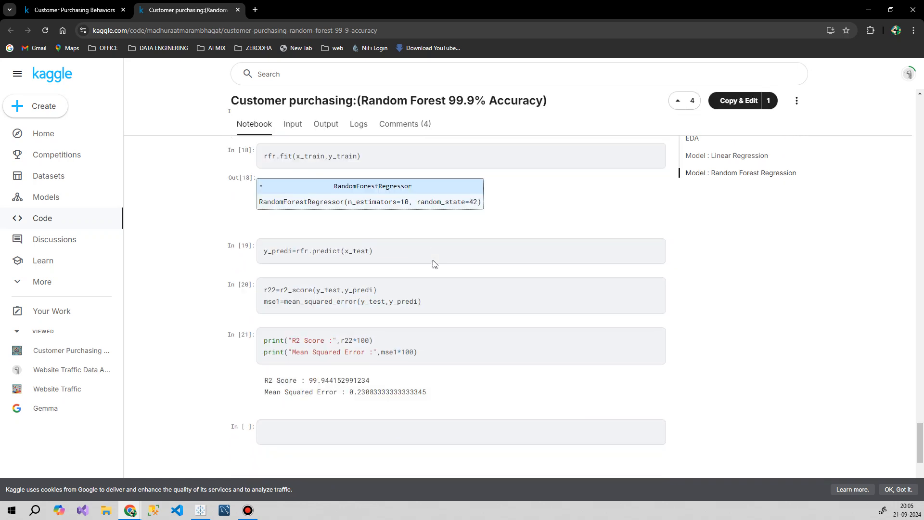
Return from the notebook to the Customer Purchasing Behaviors dataset page and reopen its data card.
scroll(435, 264, "down", 1)
scroll(435, 263, "up", 20)
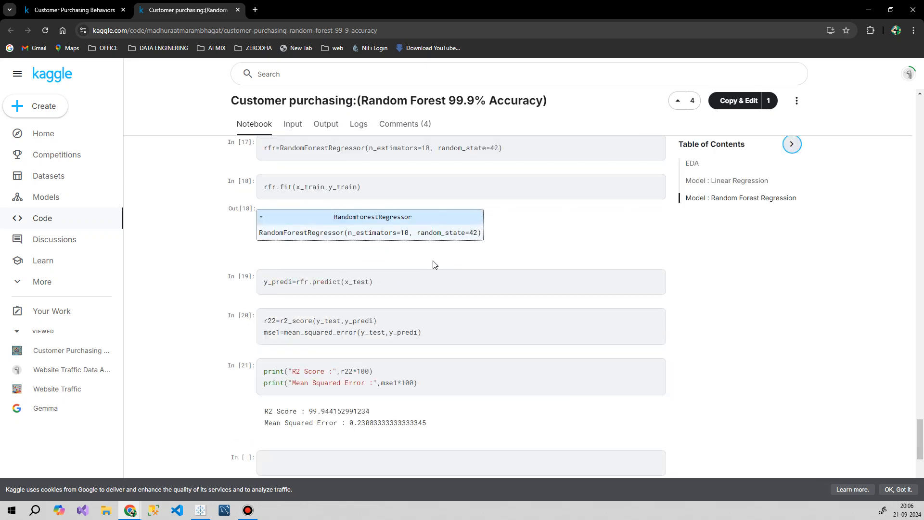
scroll(438, 259, "up", 10)
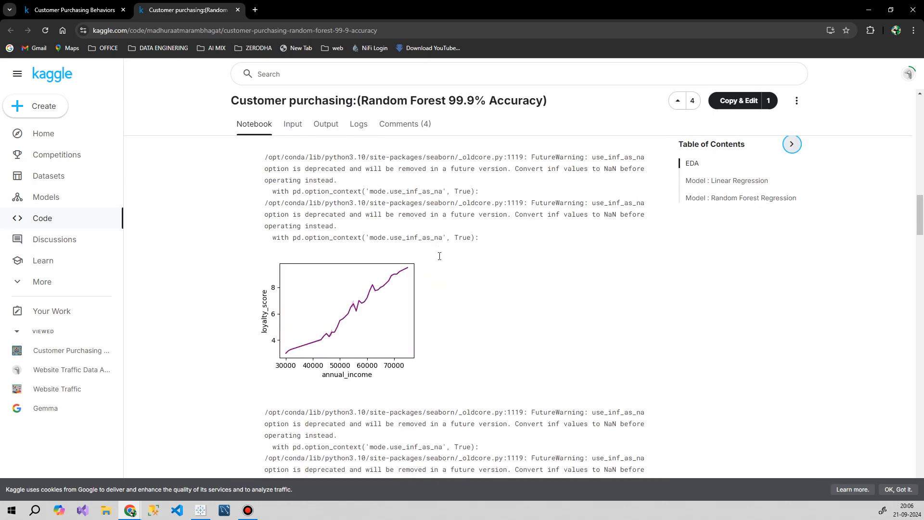
scroll(439, 258, "up", 7)
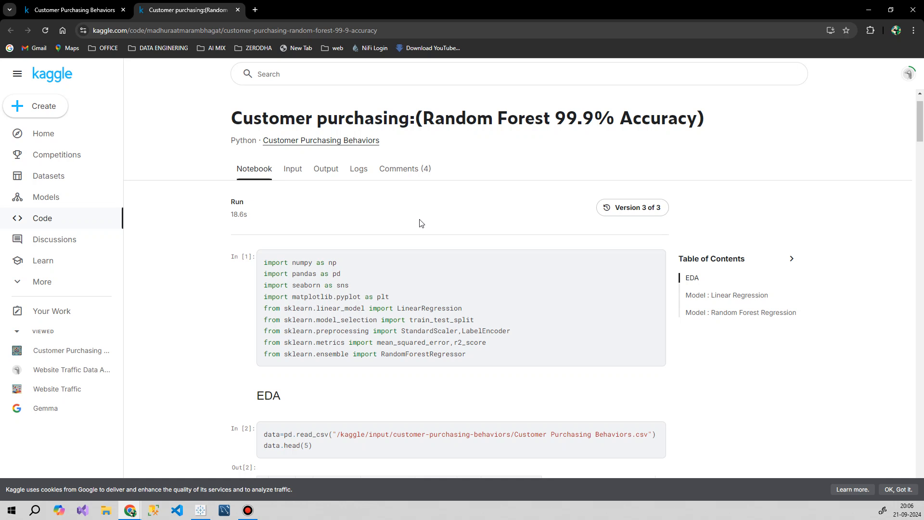
scroll(288, 223, "up", 1)
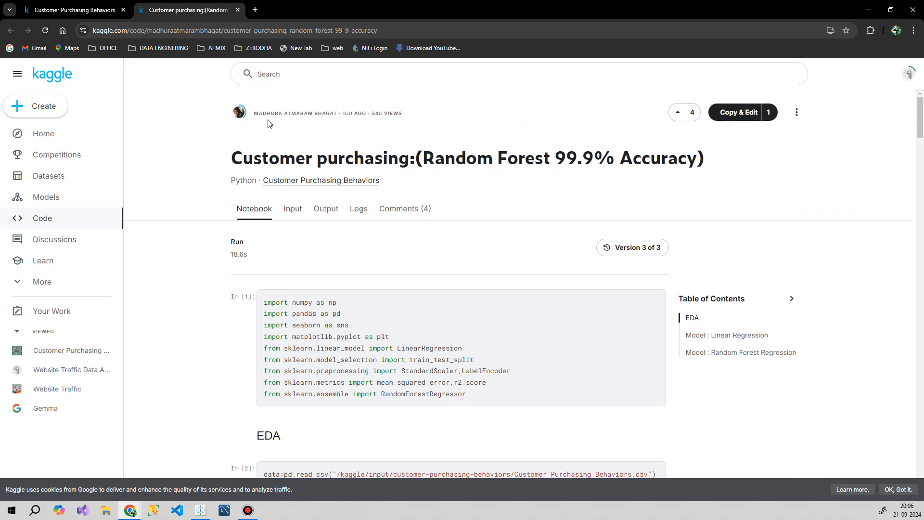
left_click(89, 11)
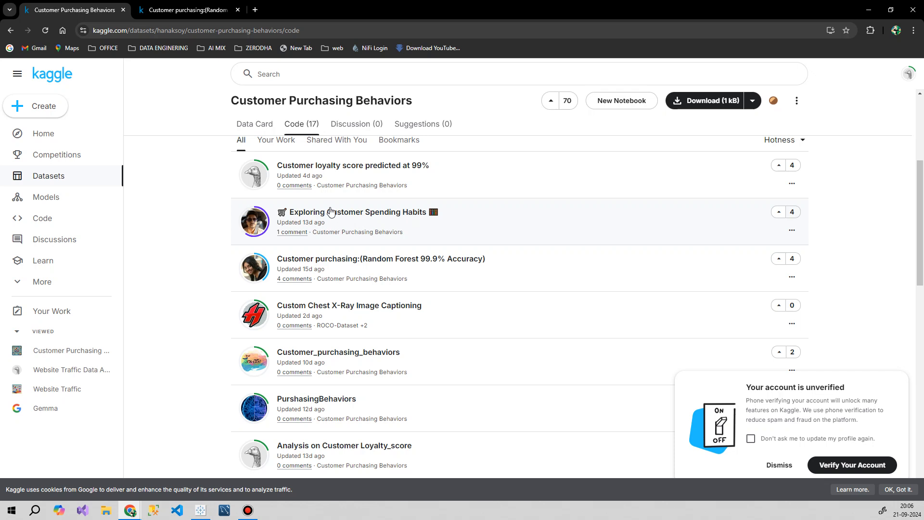
scroll(688, 169, "up", 3)
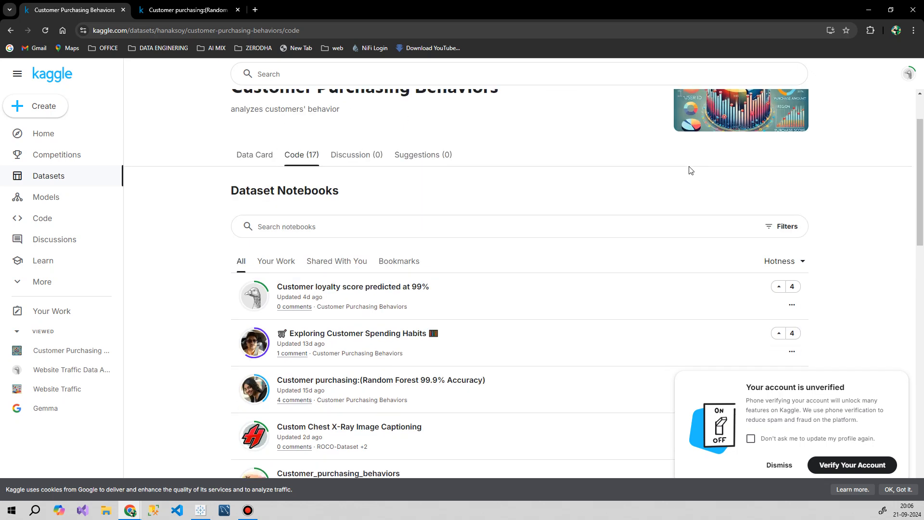
scroll(633, 235, "down", 1)
scroll(283, 253, "up", 3)
left_click(248, 233)
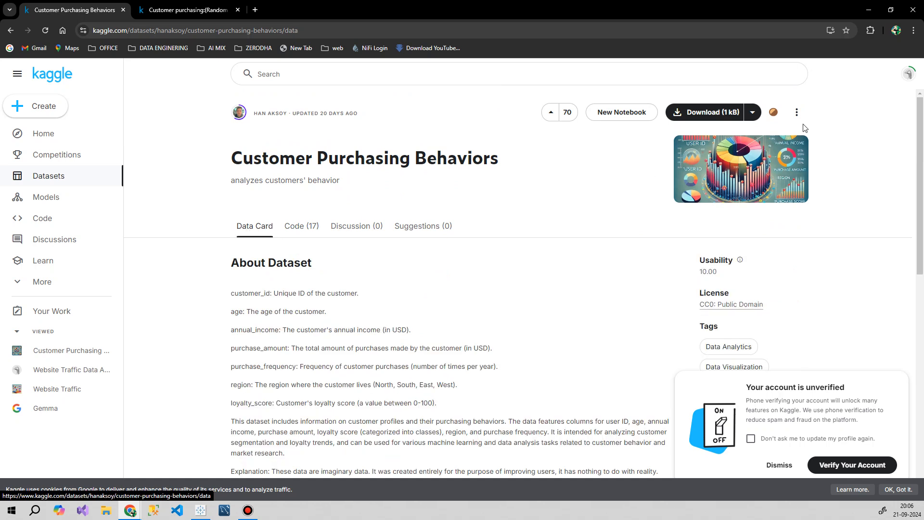
Download the dataset as a zip archive and show the downloaded file in its folder.
left_click(753, 115)
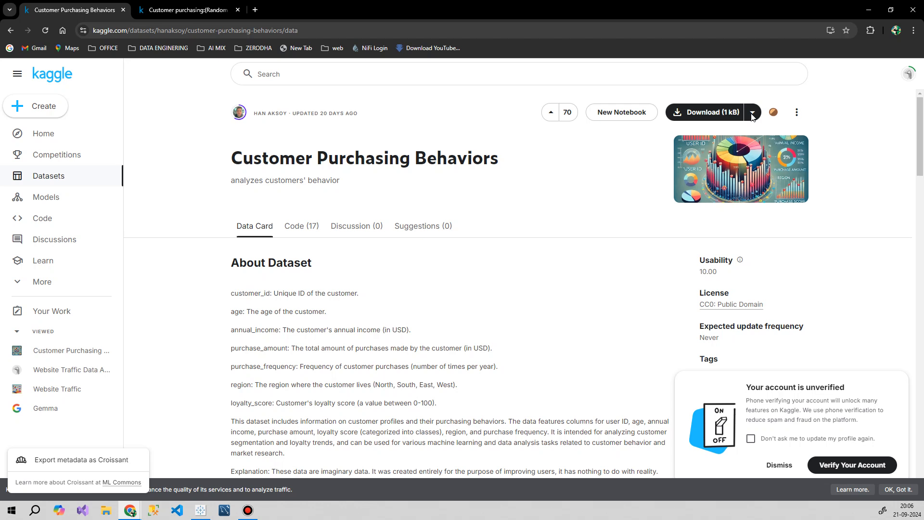
left_click(714, 114)
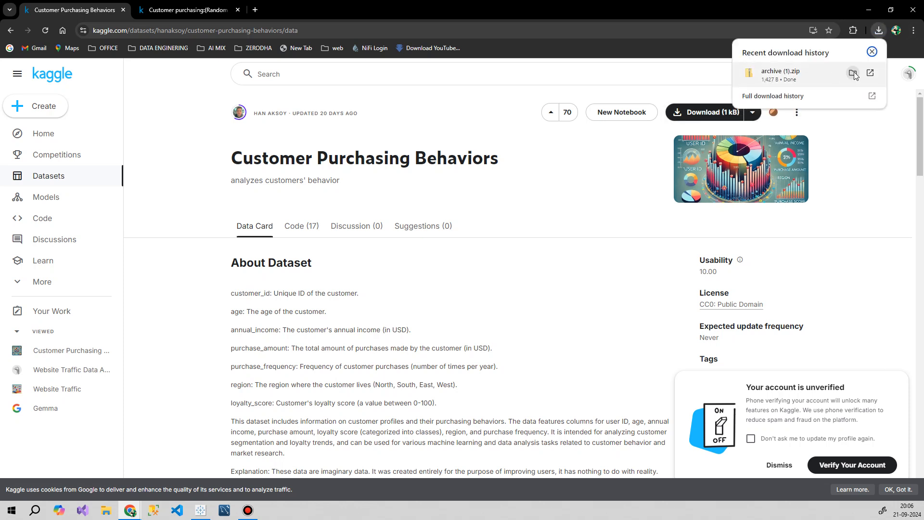
left_click(853, 73)
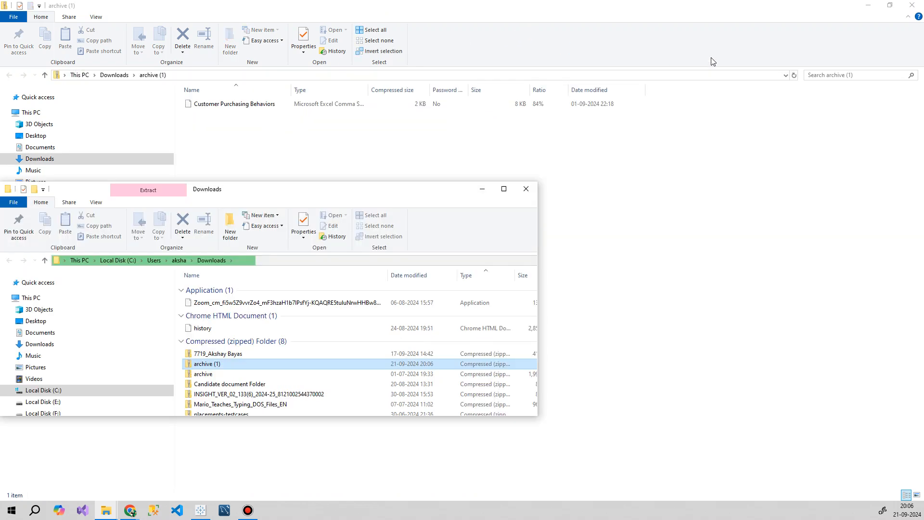
Copy the Customer Purchasing Behaviors CSV from the downloaded archive into the Tableau Project folder on Local Disk (E:).
left_click_drag(350, 189, 0, 44)
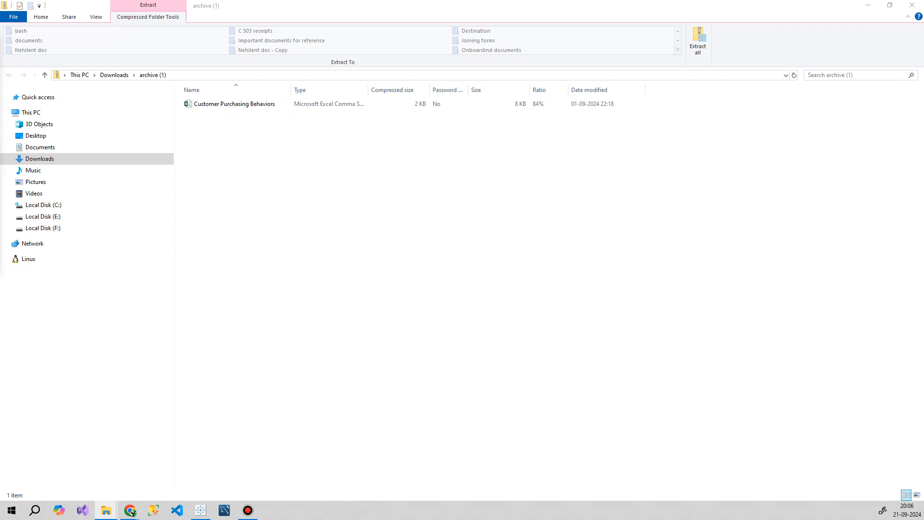
double_click(237, 107)
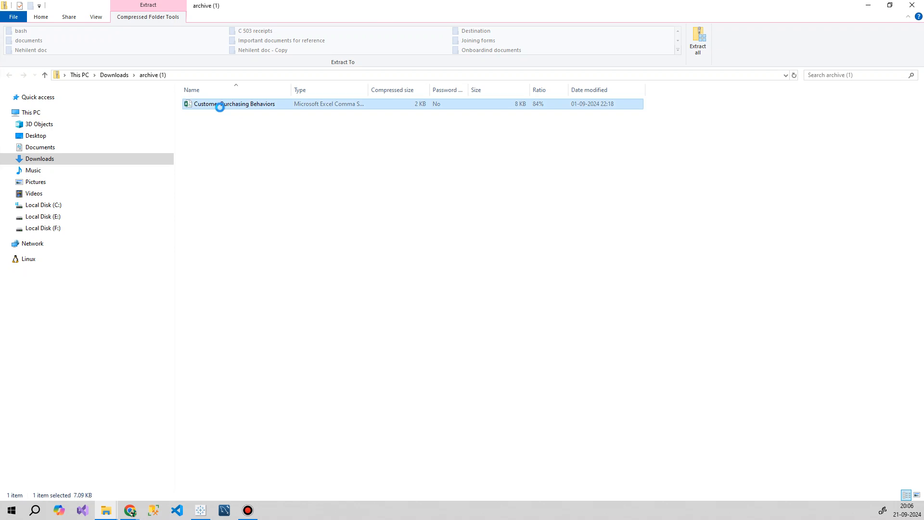
left_click(69, 233)
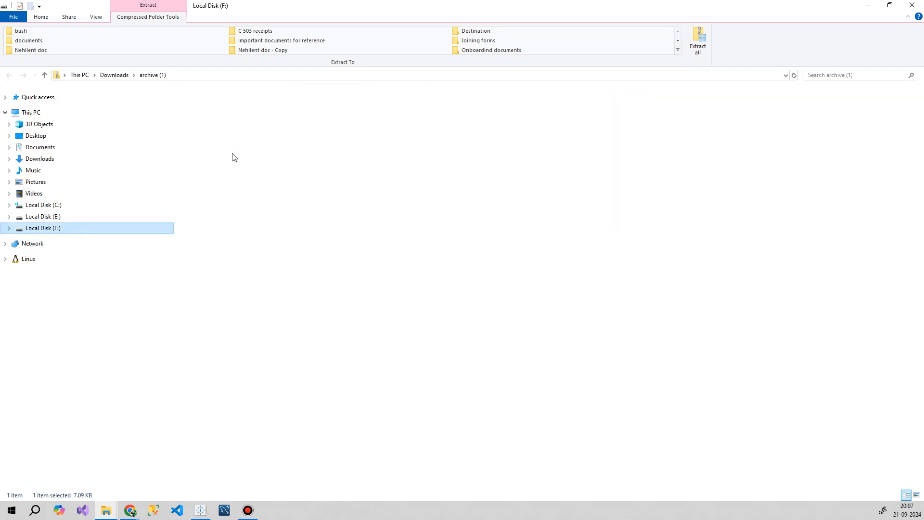
left_click(57, 217)
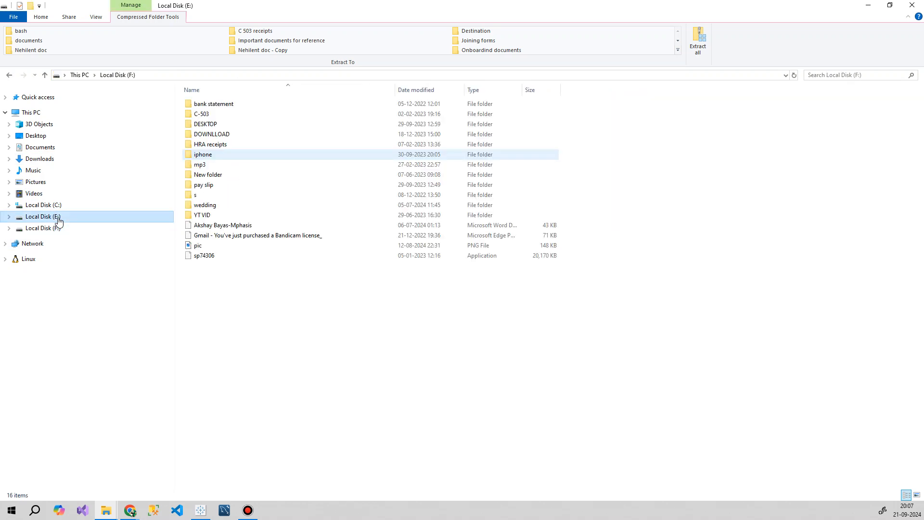
double_click(231, 206)
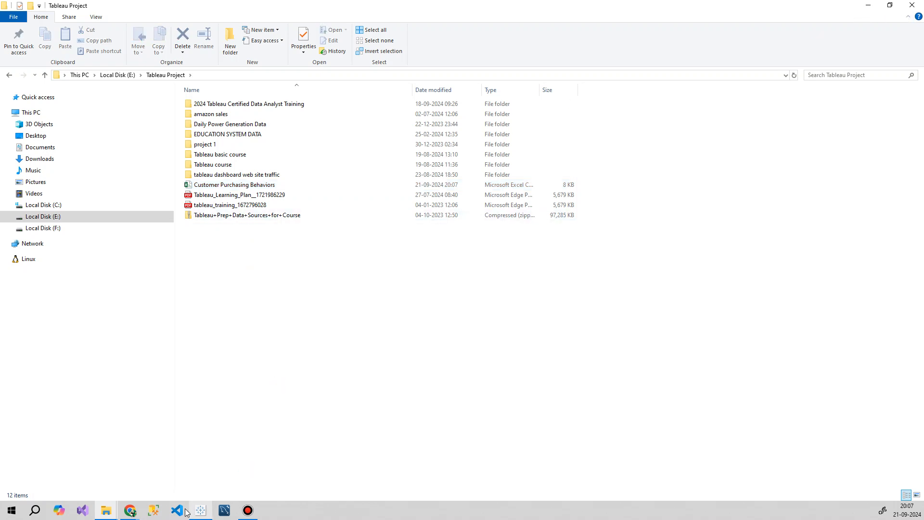
Switch to Tableau, start a Microsoft Excel connection and browse to the Tableau Project folder on Local Disk (E:).
left_click(201, 510)
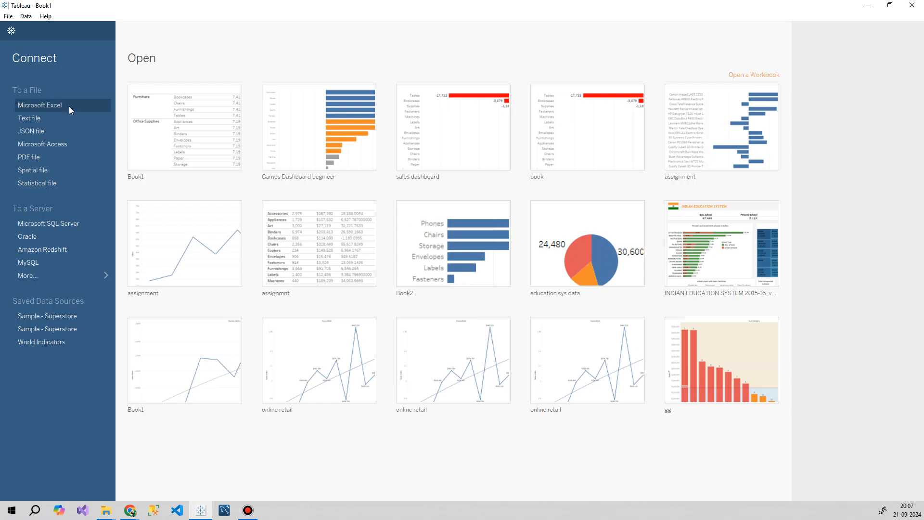
left_click(33, 115)
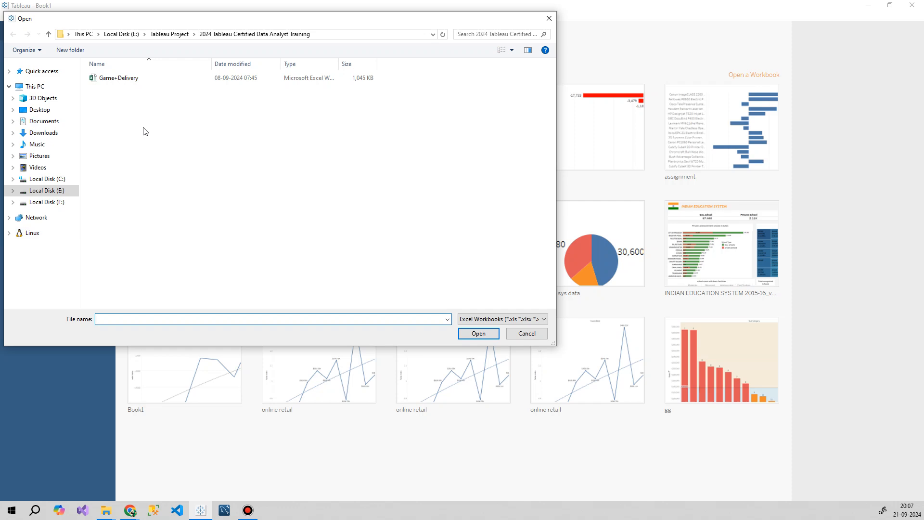
left_click(174, 36)
left_click(120, 35)
left_click(124, 201)
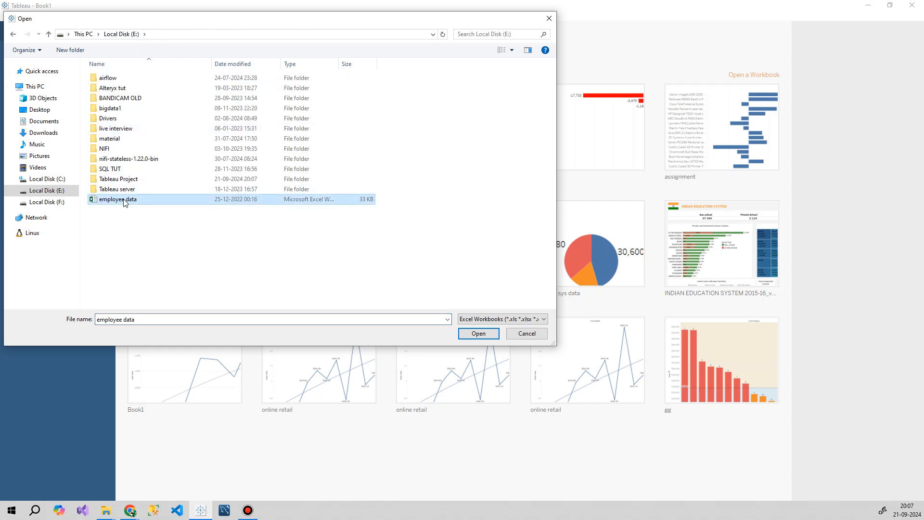
double_click(119, 179)
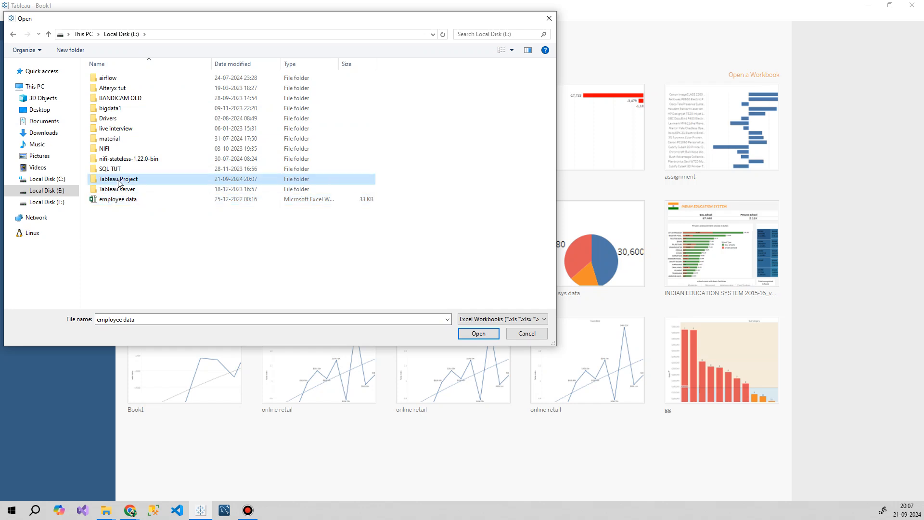
List all file types and try to connect to the Customer Purchasing Behaviors CSV as an Excel source.
left_click(499, 319)
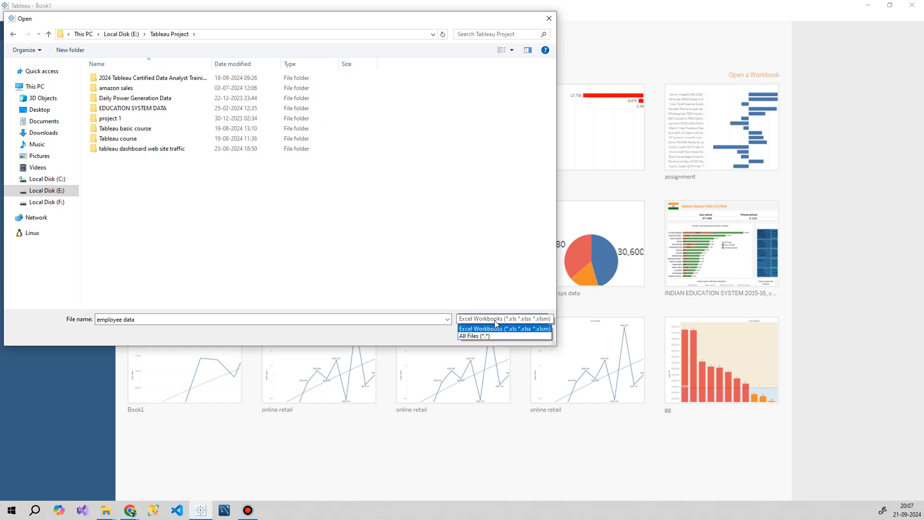
left_click(493, 333)
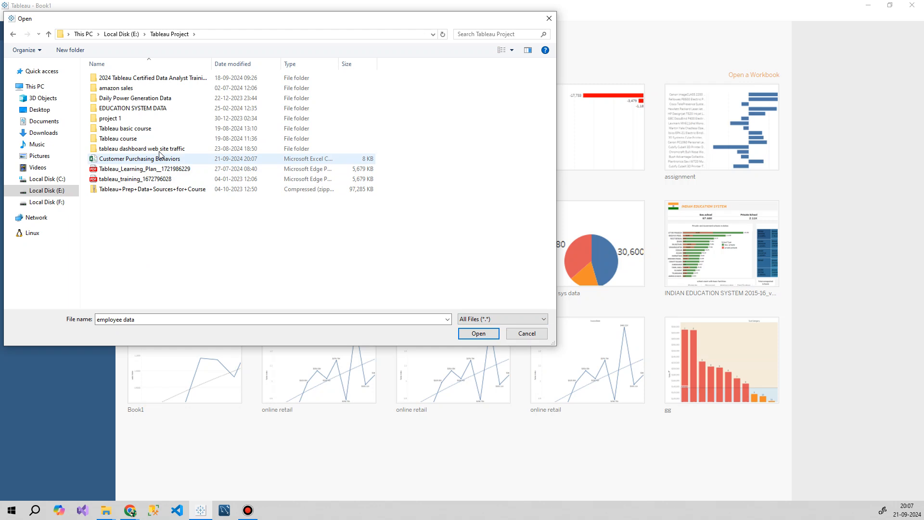
left_click(139, 160)
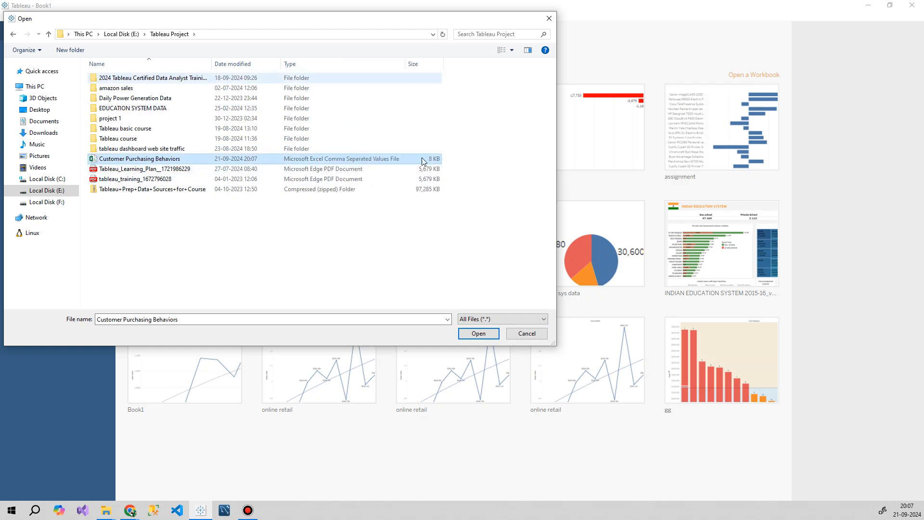
left_click(479, 333)
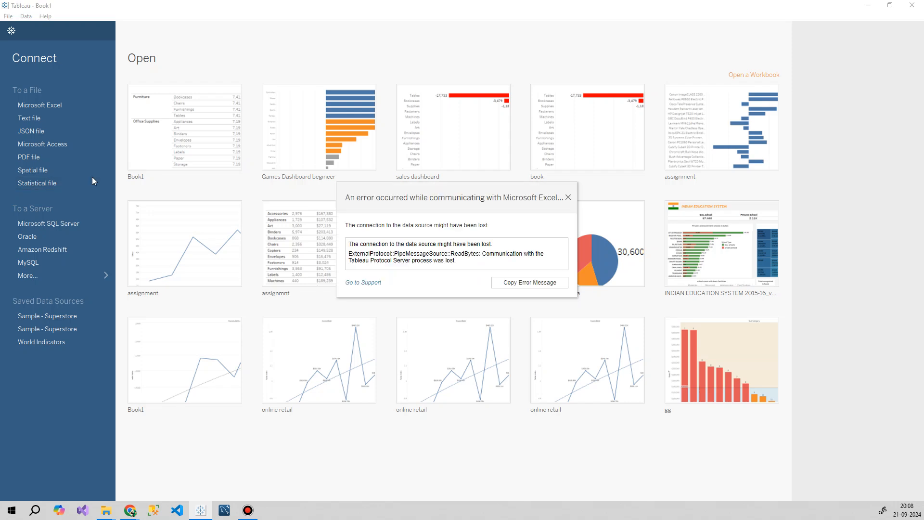
left_click(568, 198)
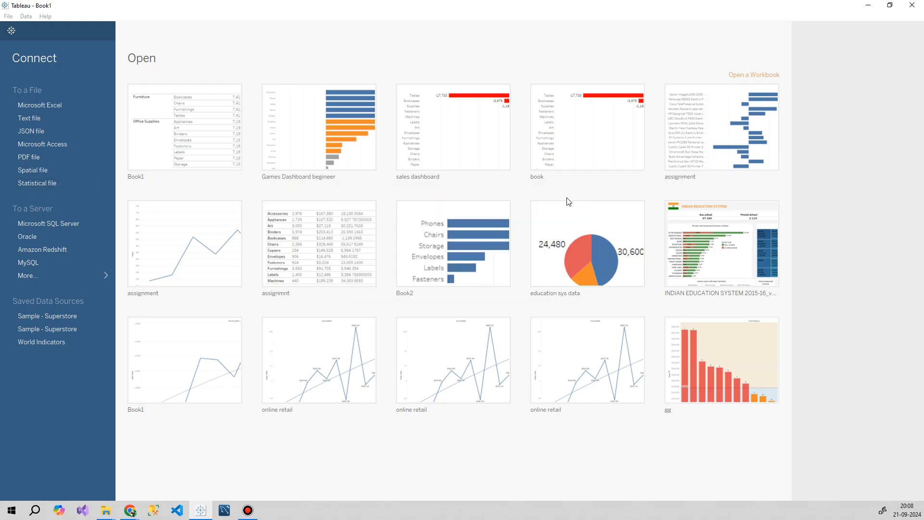
Connect to the Customer Purchasing Behaviors CSV as a text file source.
left_click(33, 118)
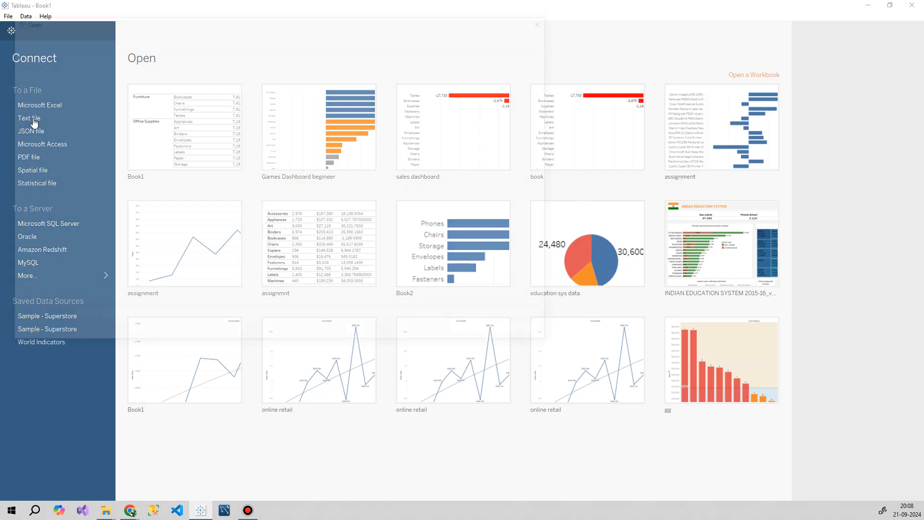
left_click(224, 159)
left_click(480, 335)
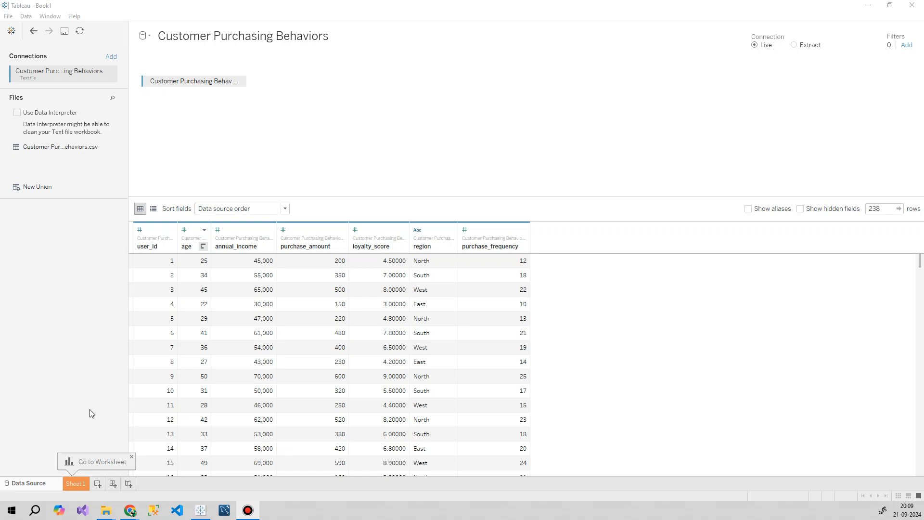
Open the Sheet 1 worksheet and shrink the Dimensions area to bring the Measures list higher.
left_click(131, 457)
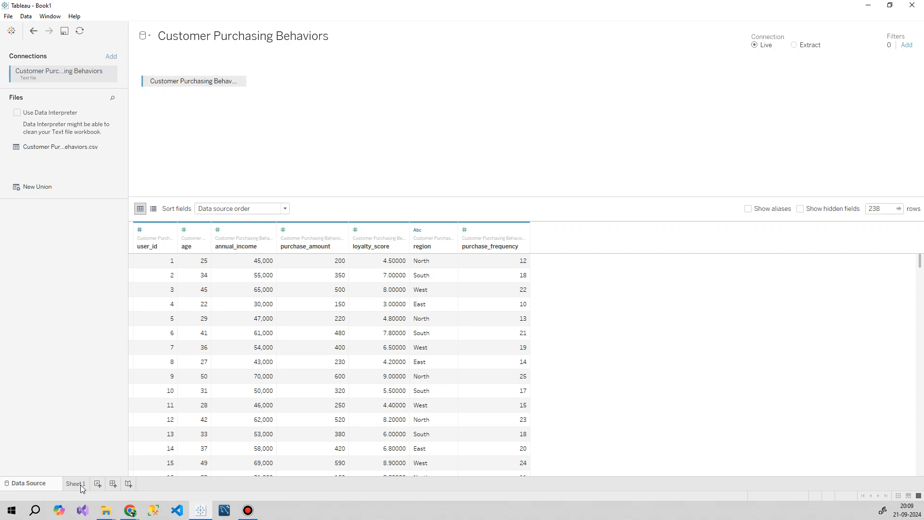
left_click(80, 484)
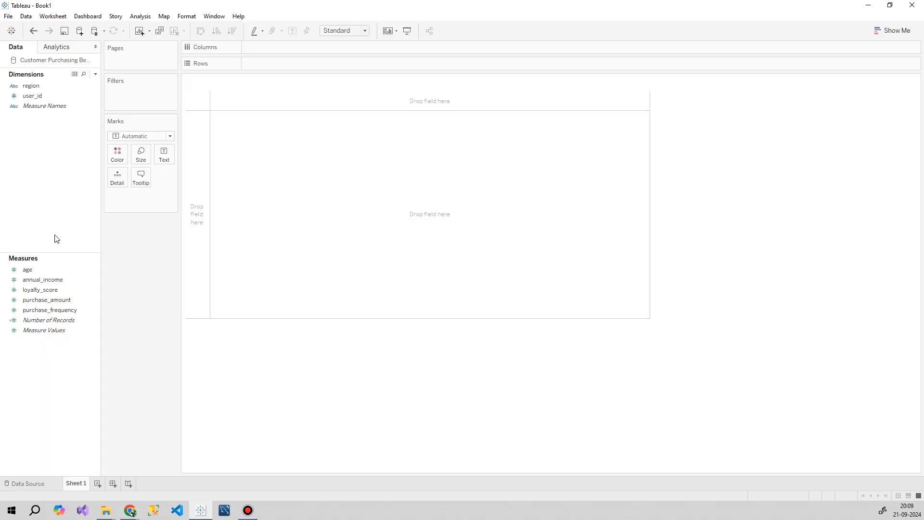
left_click_drag(57, 253, 59, 179)
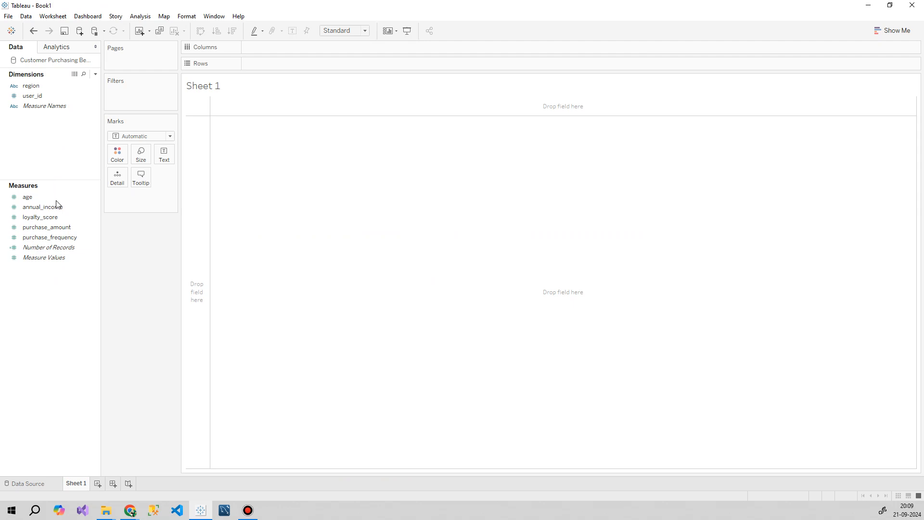
Compare the user_id dimension with the age measure and look at the commands available for the age field.
left_click(32, 201)
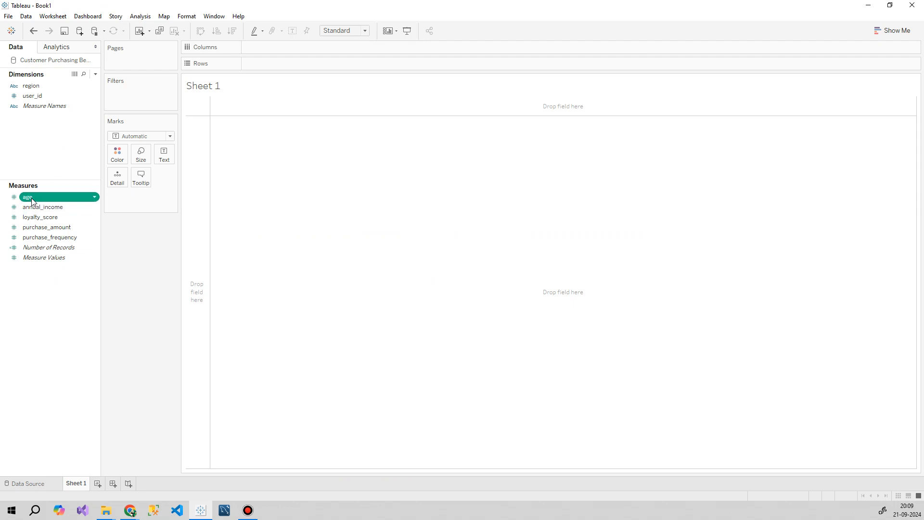
left_click(47, 96)
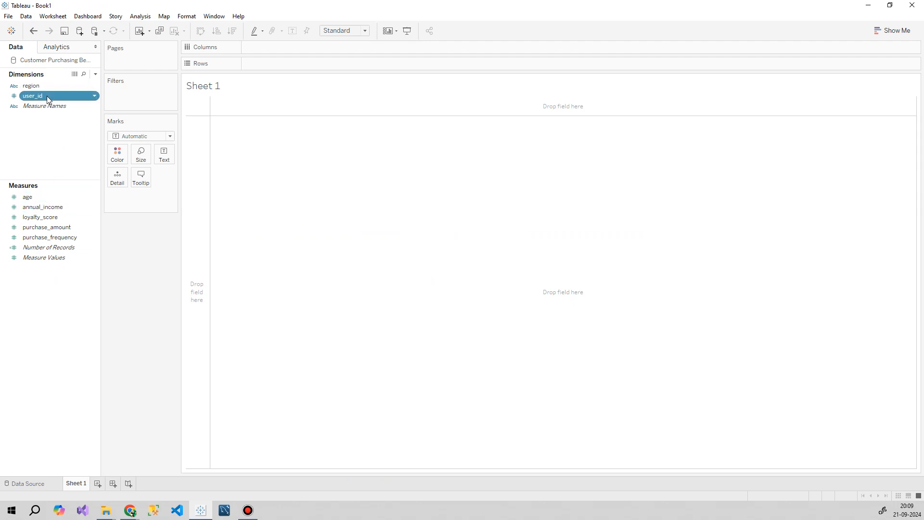
left_click(32, 197)
left_click(48, 96)
left_click(32, 197)
left_click(48, 95)
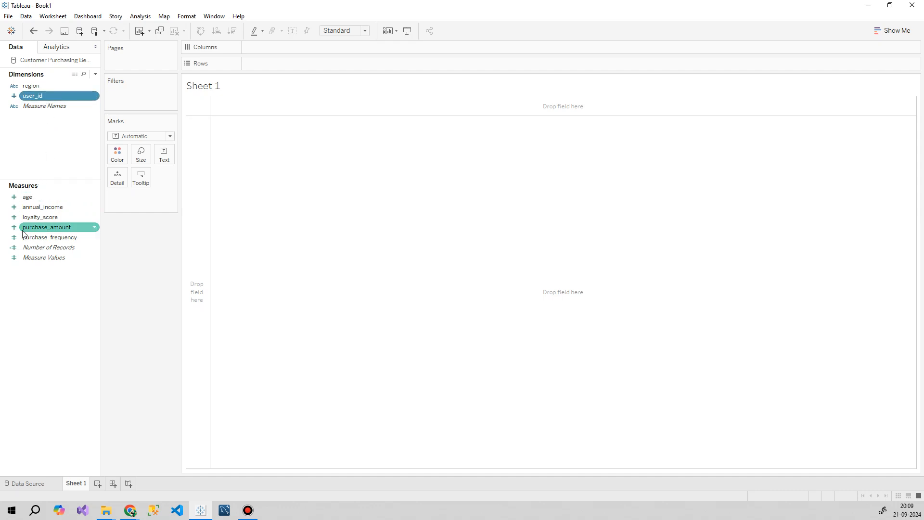
left_click(39, 201)
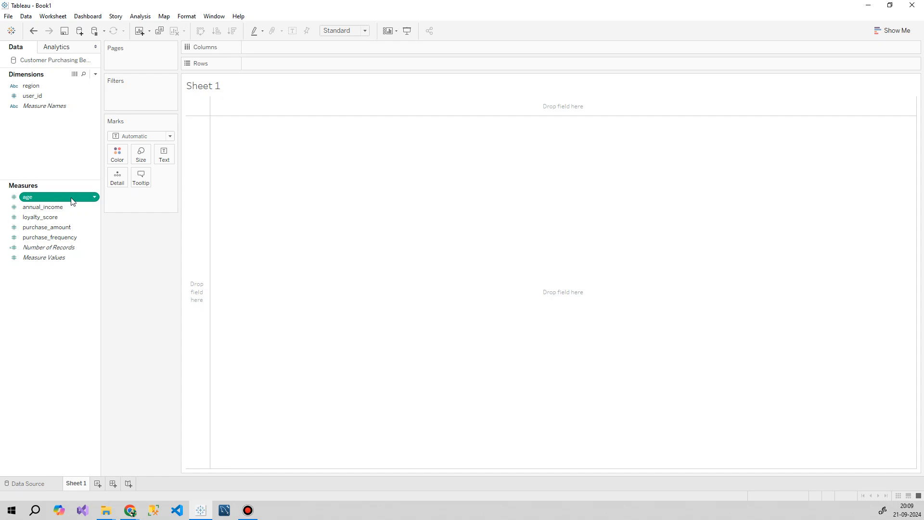
right_click(29, 201)
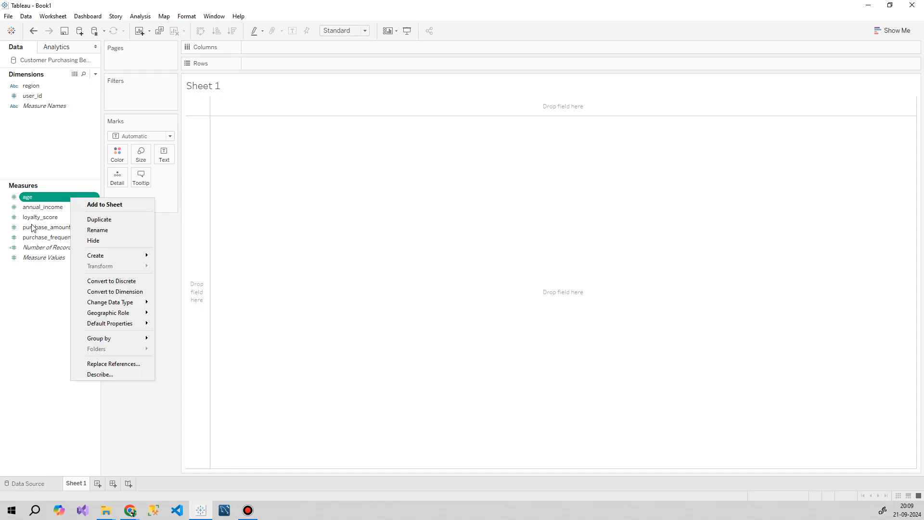
left_click(44, 357)
left_click(48, 196)
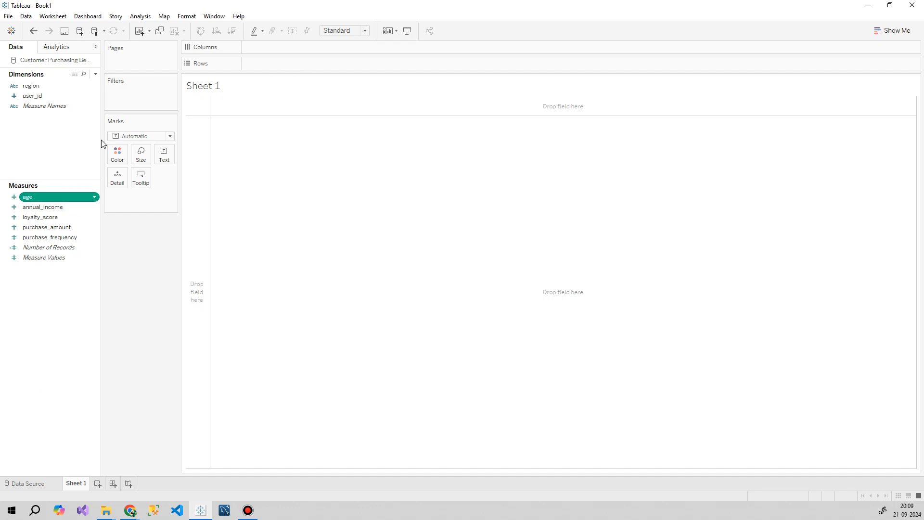
Try showing the age measure on Rows as a discrete field, and remove it from the view again.
left_click_drag(35, 200, 272, 67)
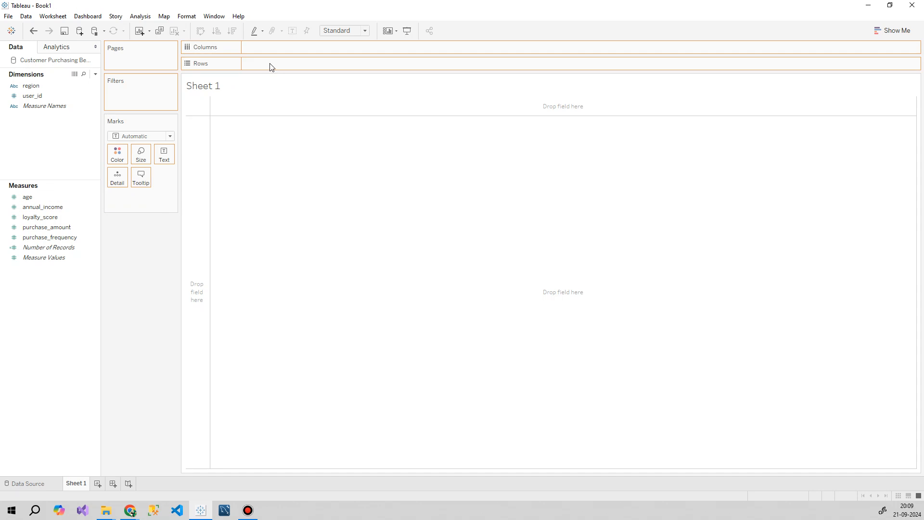
left_click_drag(272, 67, 269, 63)
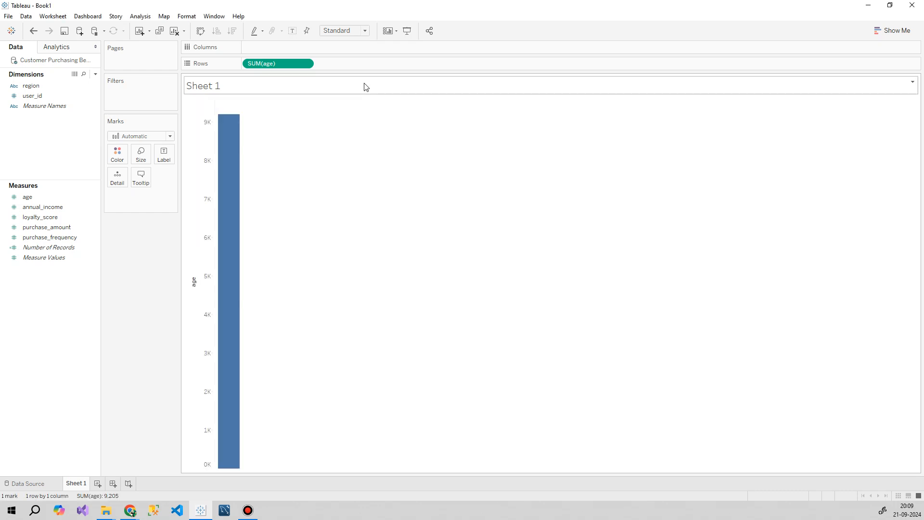
left_click(305, 67)
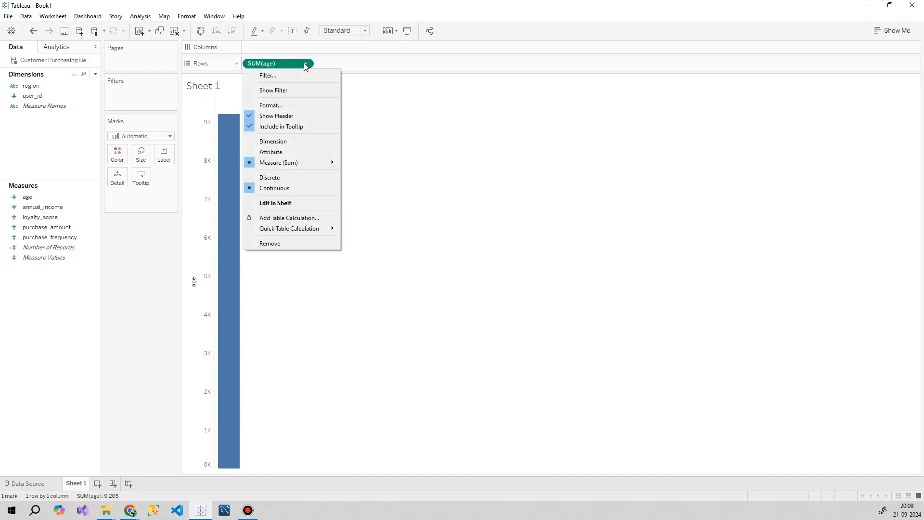
left_click(288, 176)
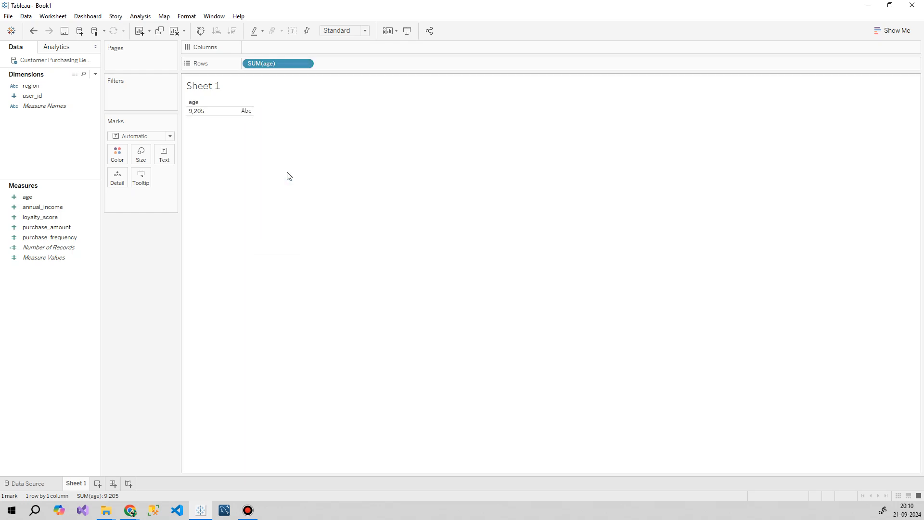
left_click_drag(268, 66, 132, 240)
Build a text table with user_id on Rows and the age measure as the value for each user.
left_click_drag(33, 96, 309, 60)
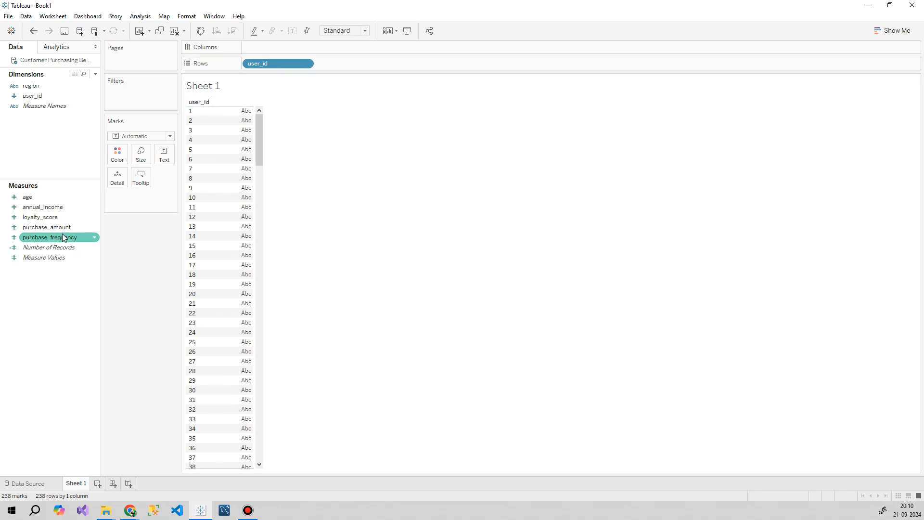
left_click_drag(35, 196, 242, 183)
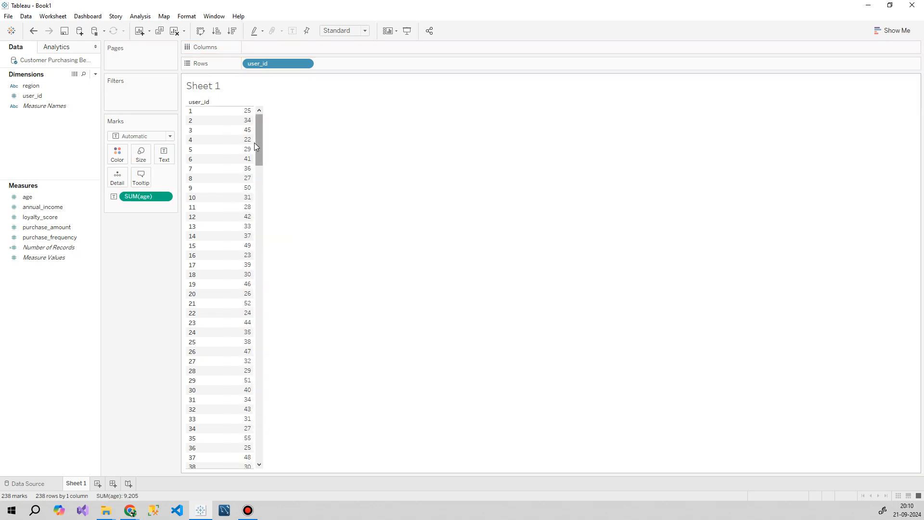
left_click_drag(258, 140, 200, 103)
Review the source records on the Data Source page and return to Sheet 1 to compare the listed ages.
left_click(30, 483)
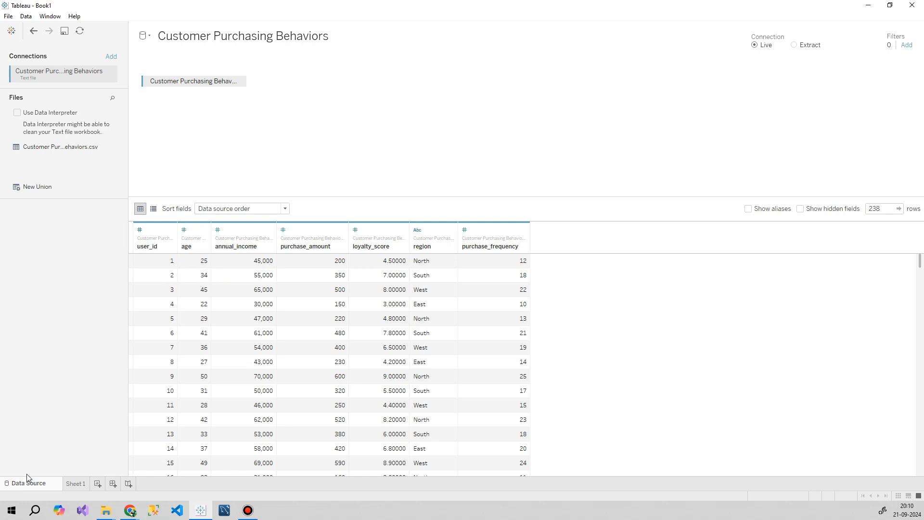
left_click(77, 484)
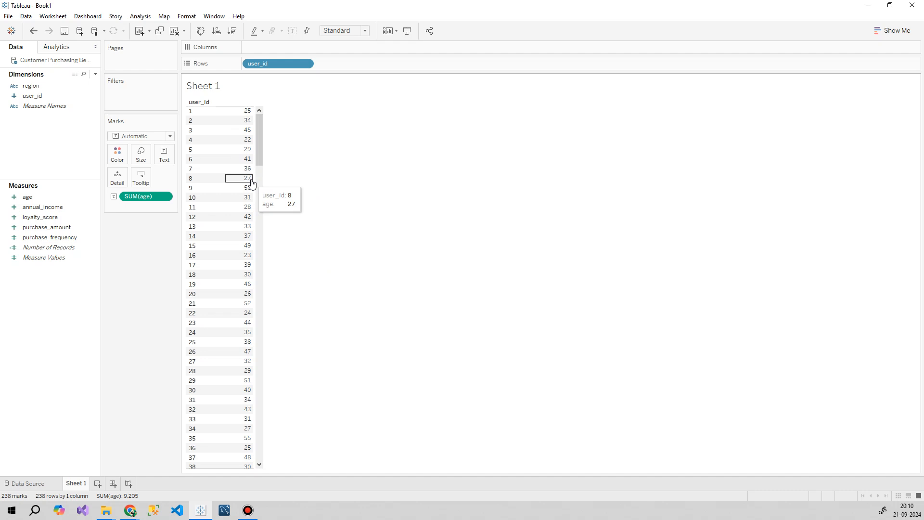
left_click_drag(262, 138, 281, 114)
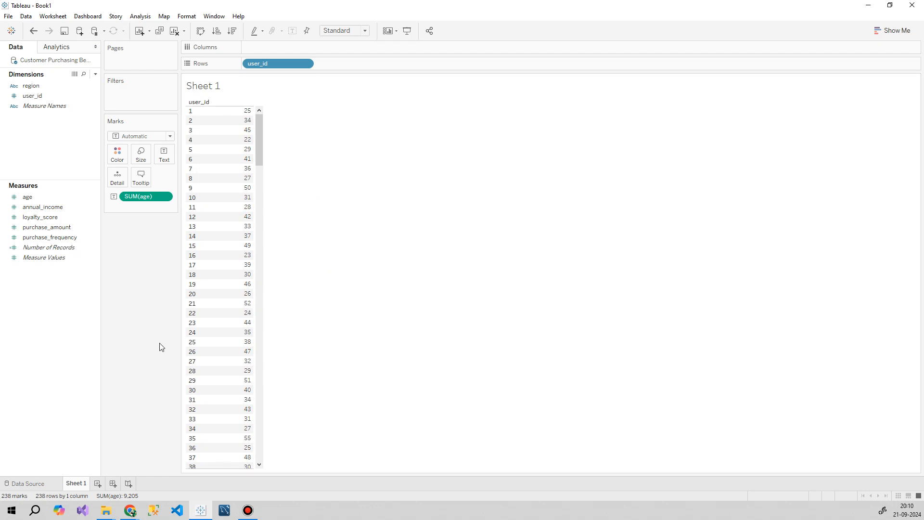
Create a calculated field named AGE GROUP, ready for its formula.
left_click(95, 74)
left_click(48, 85)
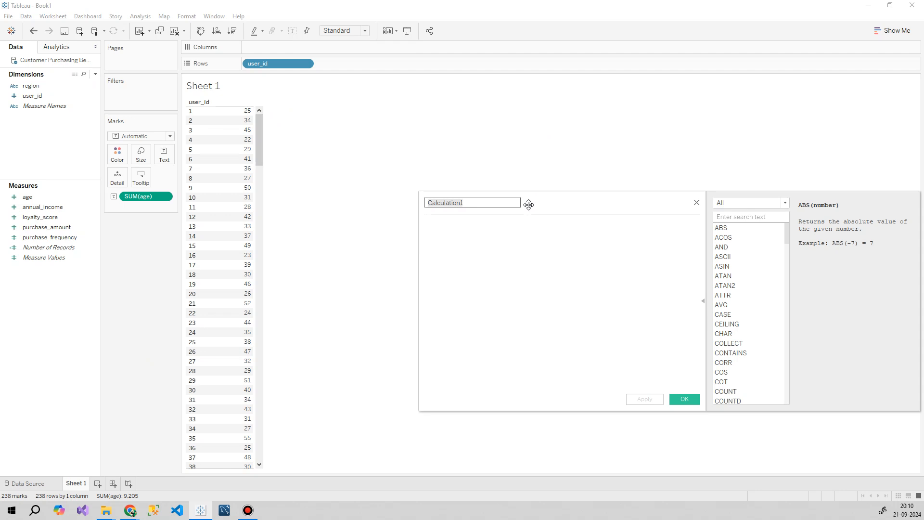
type("aGER GROUP")
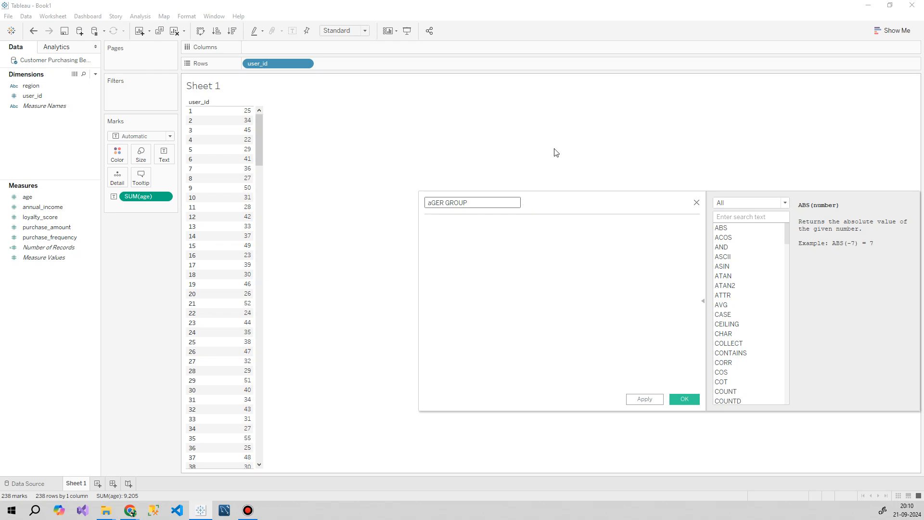
left_click_drag(518, 202, 404, 207)
type("AGE GROUP")
left_click(514, 247)
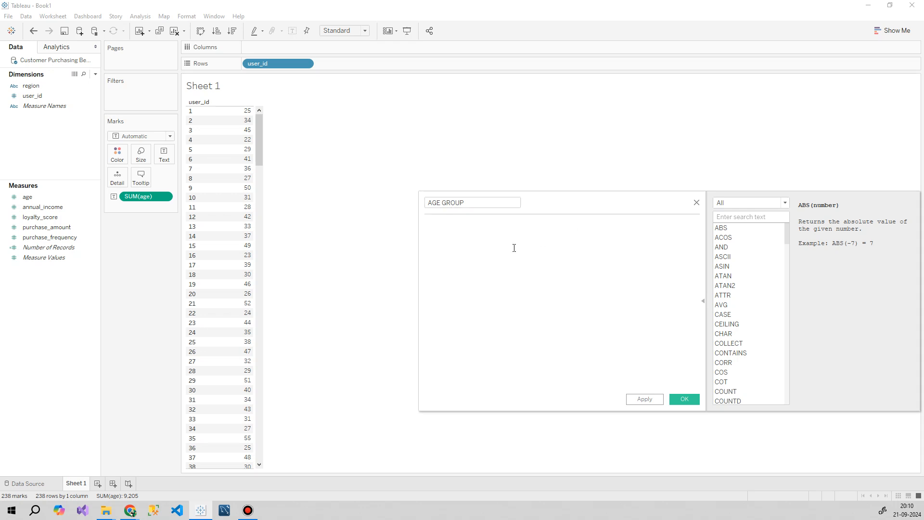
Begin the AGE GROUP formula with an IF condition on the [age] field.
type("IF ")
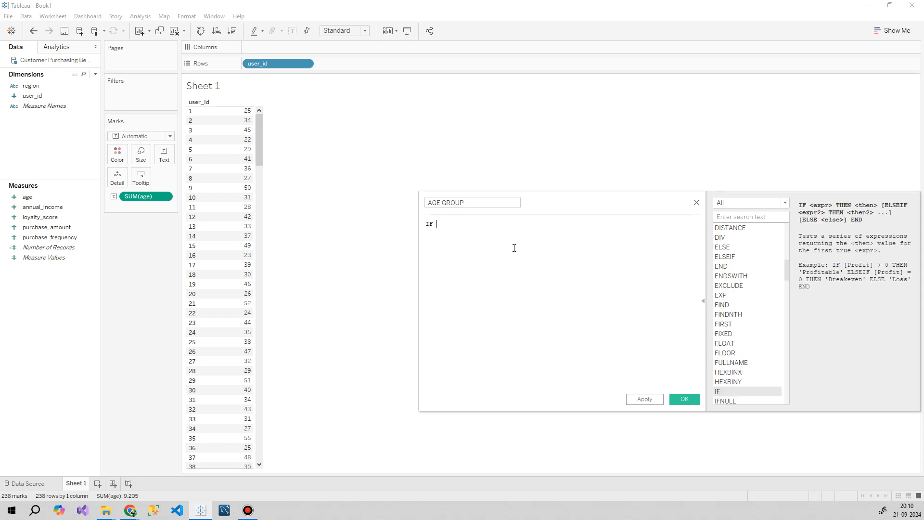
type("[age")
key("Return")
type("IS BETWEEN")
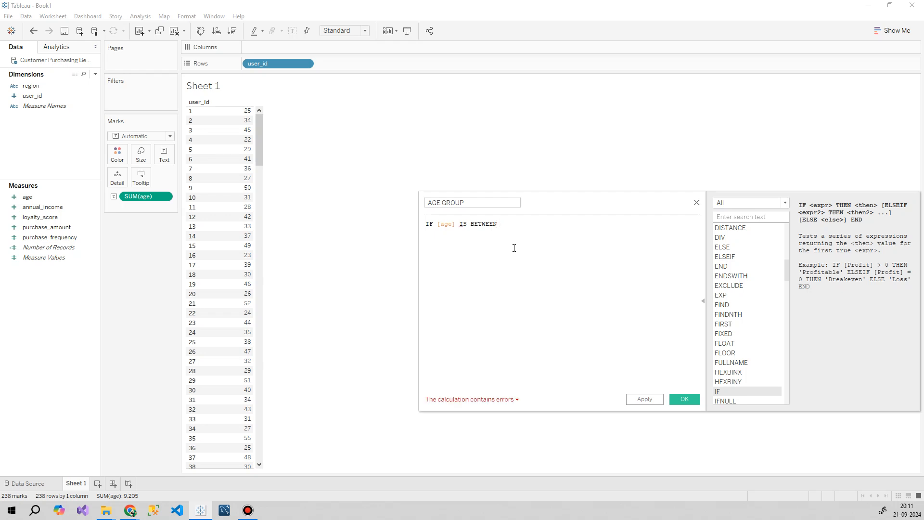
key("BackSpace")
key("BackSpace")
key("BackSpace")
key("BackSpace")
key("BackSpace")
key("BackSpace")
key("BackSpace")
key("BackSpace")
key("BackSpace")
key("BackSpace")
Complete the first condition of the formula as < 25 THEN 'TEEN'.
type("<")
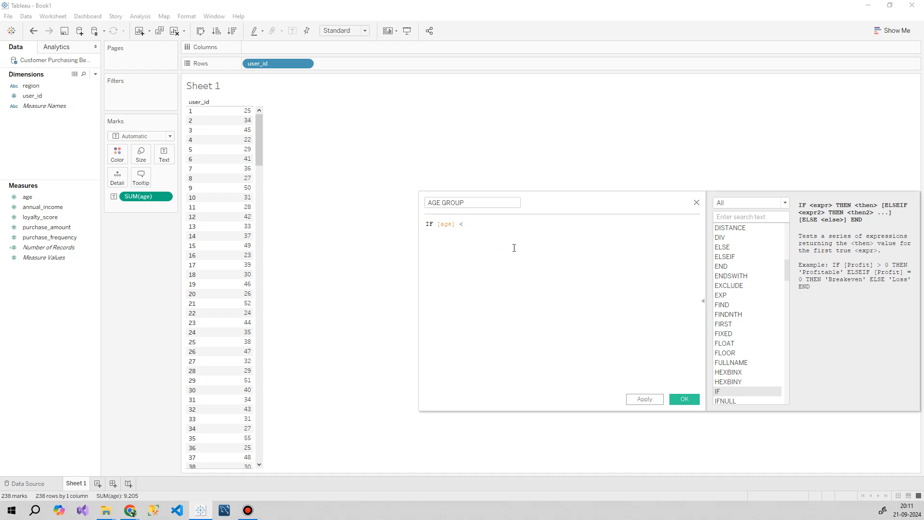
type(" 25 T")
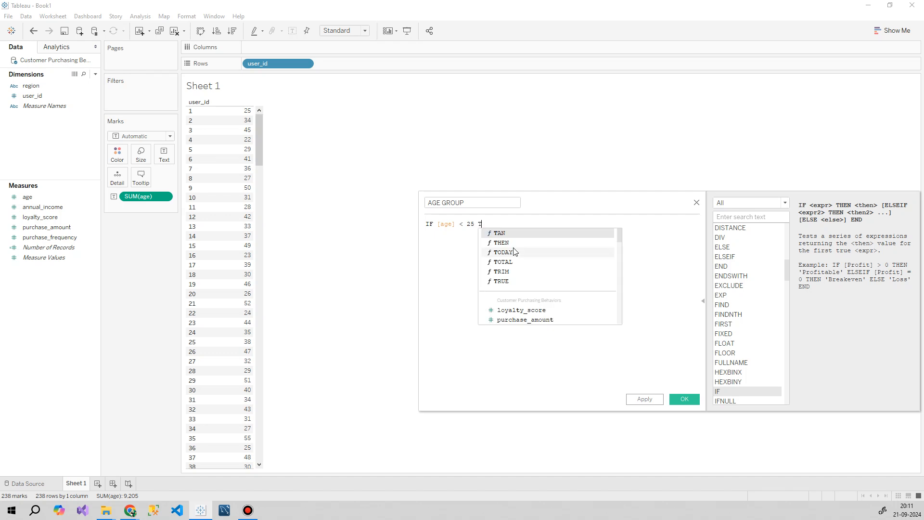
type("HEN TEEN")
key("BackSpace")
key("BackSpace")
key("BackSpace")
key("BackSpace")
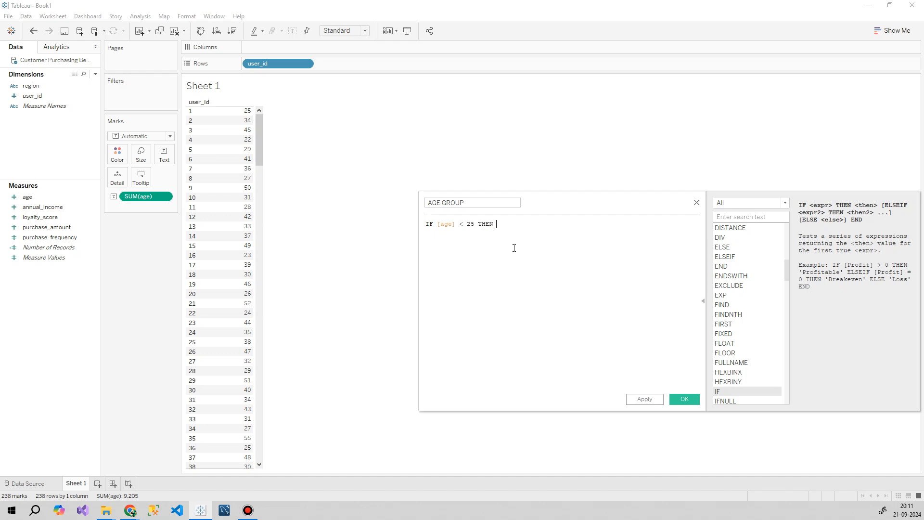
type("'tEEN")
key("BackSpace")
key("BackSpace")
key("BackSpace")
key("BackSpace")
type("TEEN")
Add a second formula line reading ELSE AGE > 25 AND AGE < 30 THEN.
key("Return")
type("ELSE")
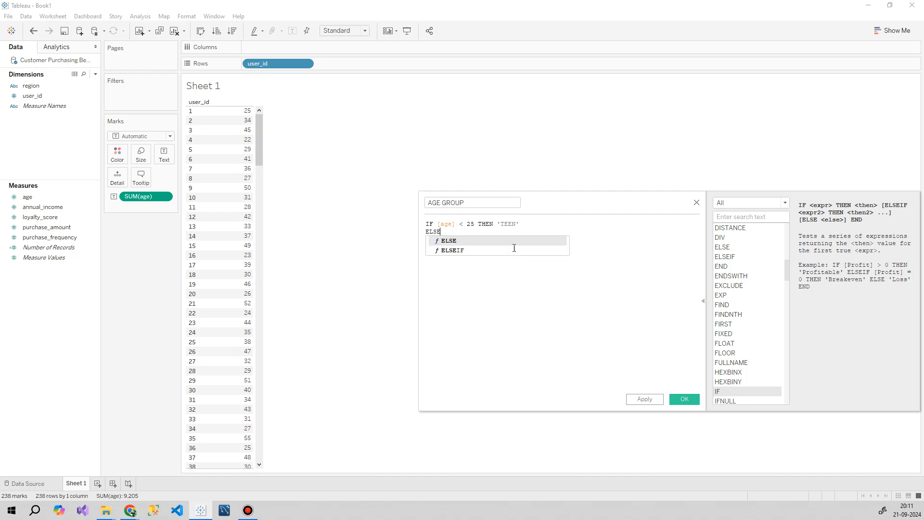
key("Return")
type("AGE ")
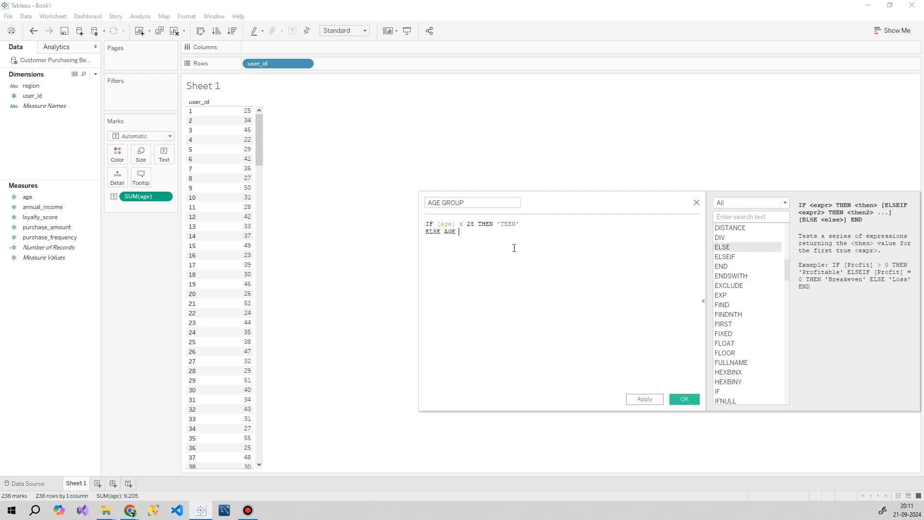
type("IS > 25 AN")
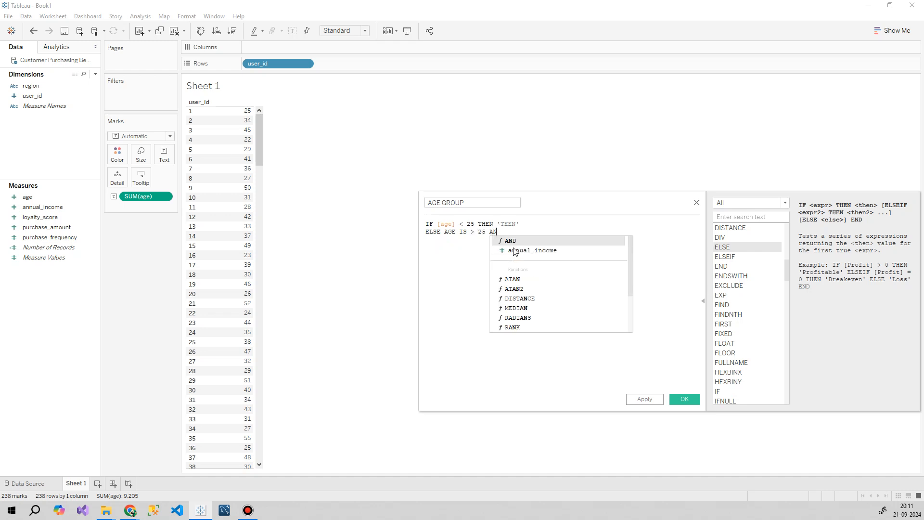
type("D AGE")
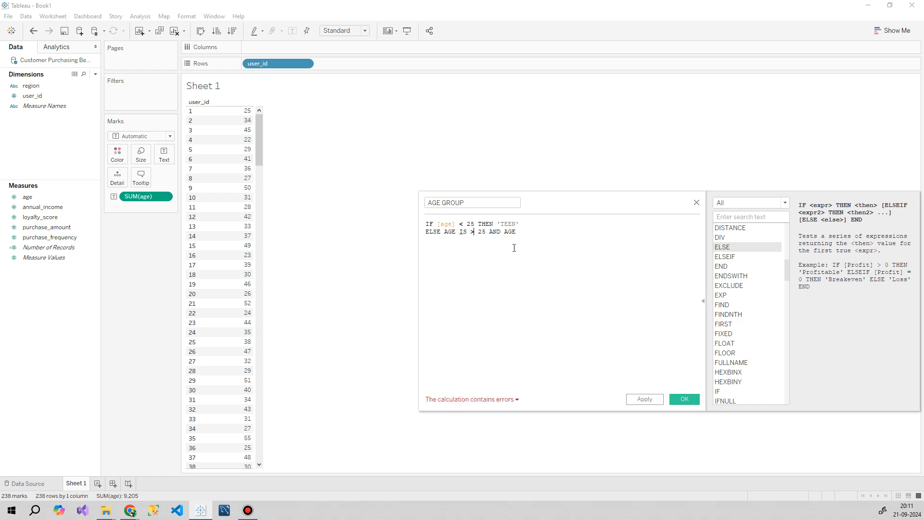
key("BackSpace")
key("BackSpace")
type("<")
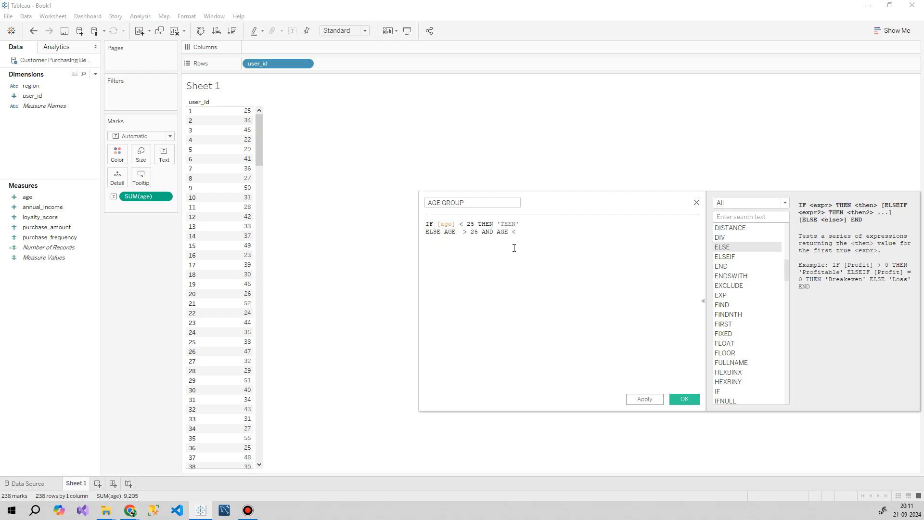
type(" 30")
type(" THEN ")
Enter 'YOUNGSETRS' as the result returned by the second branch of the formula.
type("''")
type("y")
type("OUG")
key("BackSpace")
key("BackSpace")
key("BackSpace")
key("BackSpace")
type("YOUNGSETRS")
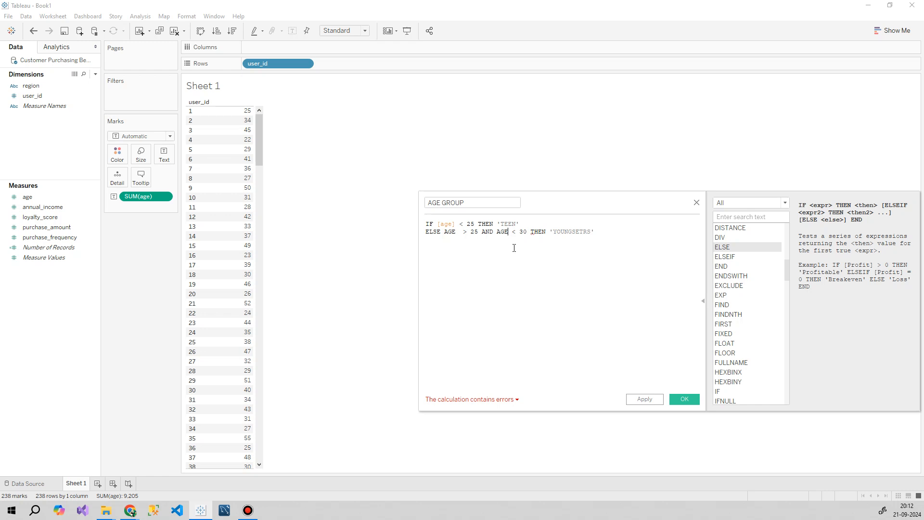
Replace the plain AGE text before < 30 with the [age] field reference.
key("BackSpace")
key("BackSpace")
key("BackSpace")
type("AGER")
key("BackSpace")
key("BackSpace")
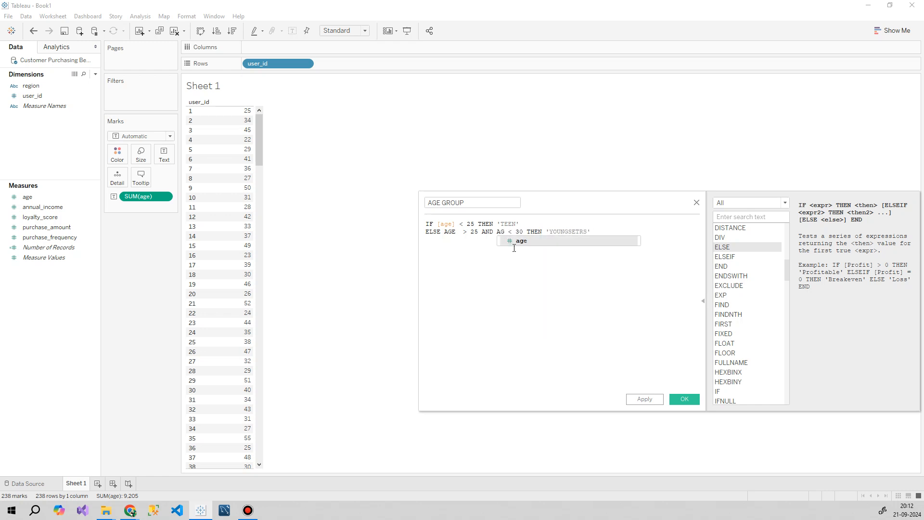
key("Return")
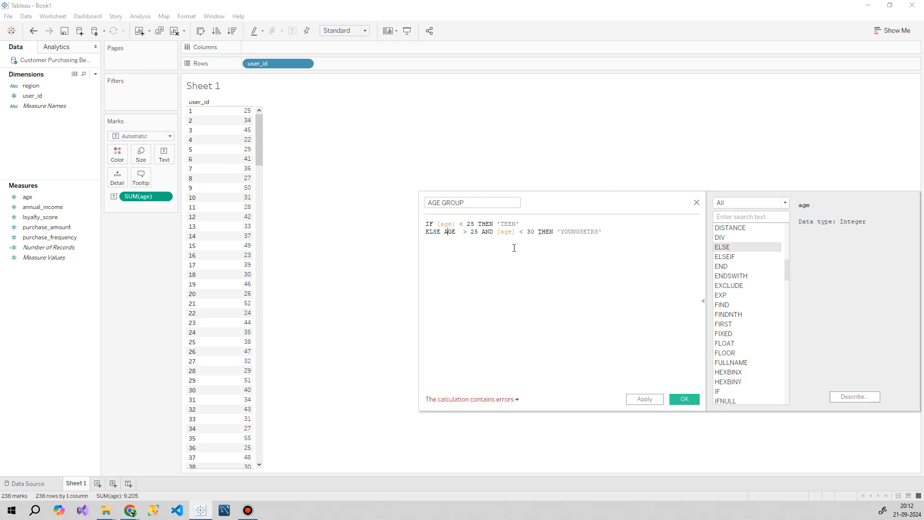
Replace the plain AGE text before > 25 with the [age] field reference.
key("BackSpace")
key("BackSpace")
key("BackSpace")
type("AGE")
key("BackSpace")
key("BackSpace")
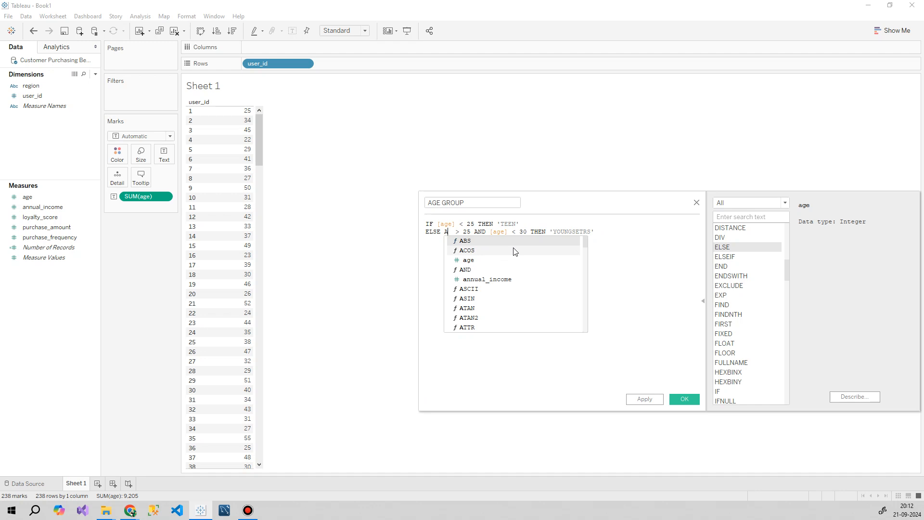
type("GE")
key("BackSpace")
key("BackSpace")
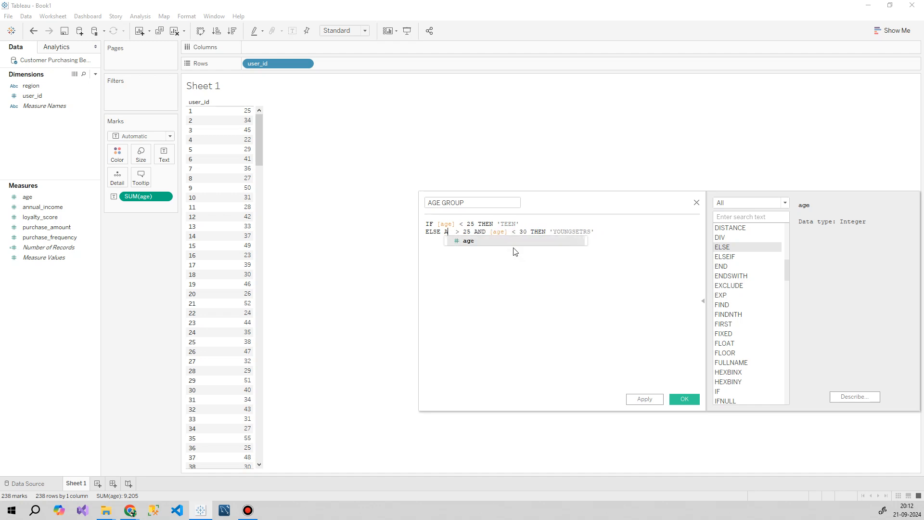
key("BackSpace")
type("[age")
key("Return")
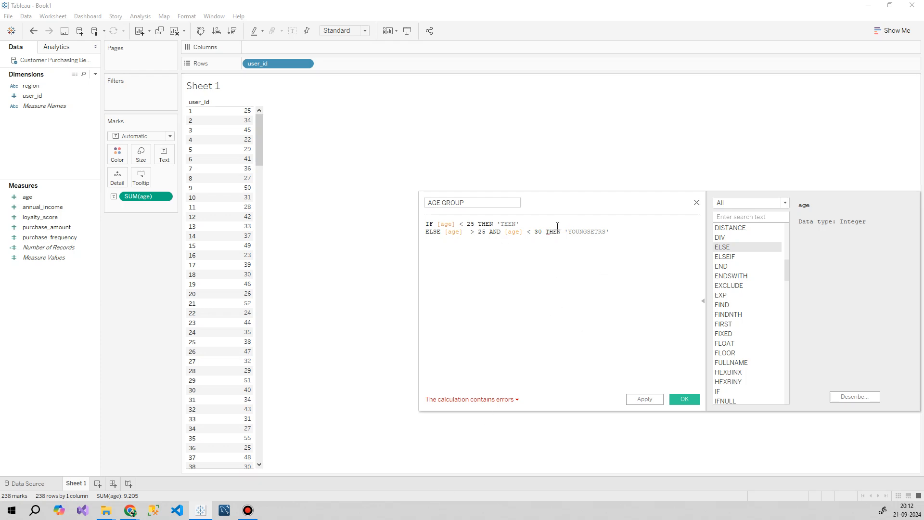
Change the second branch's ELSE keyword to ELSEIF.
key("Return")
key("BackSpace")
key("BackSpace")
key("BackSpace")
key("BackSpace")
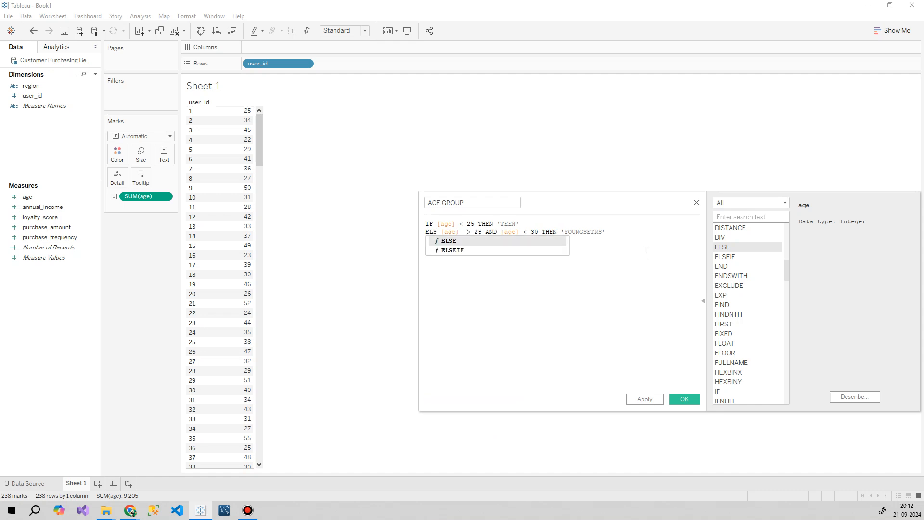
type("el")
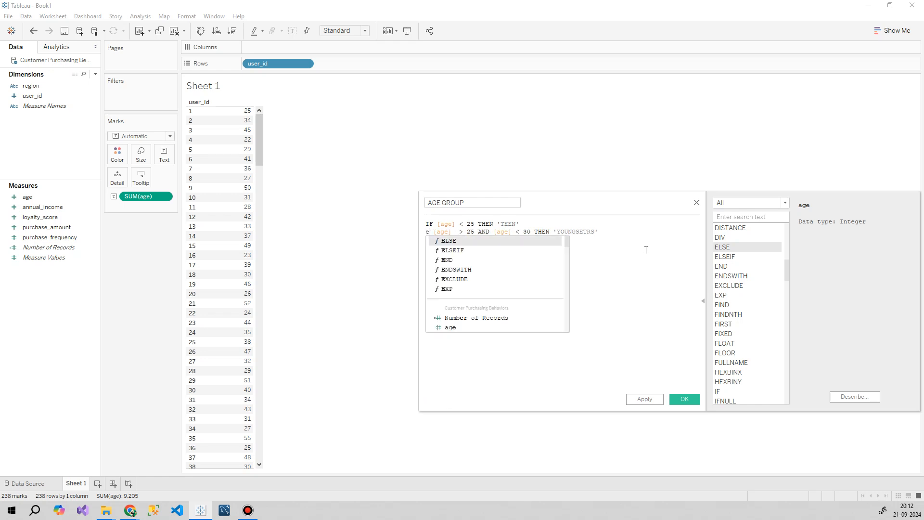
key("Down")
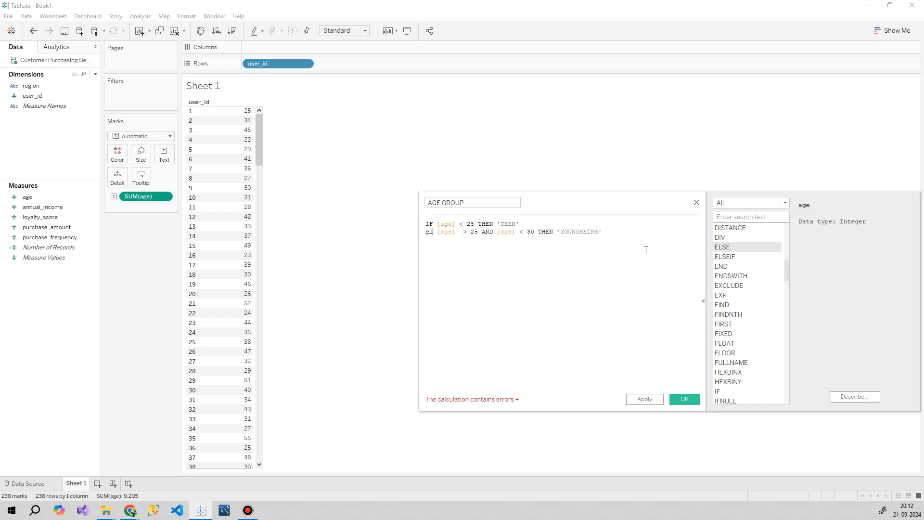
key("Return")
Add a final ELSE branch to the formula that returns 'Old_age'.
type("else")
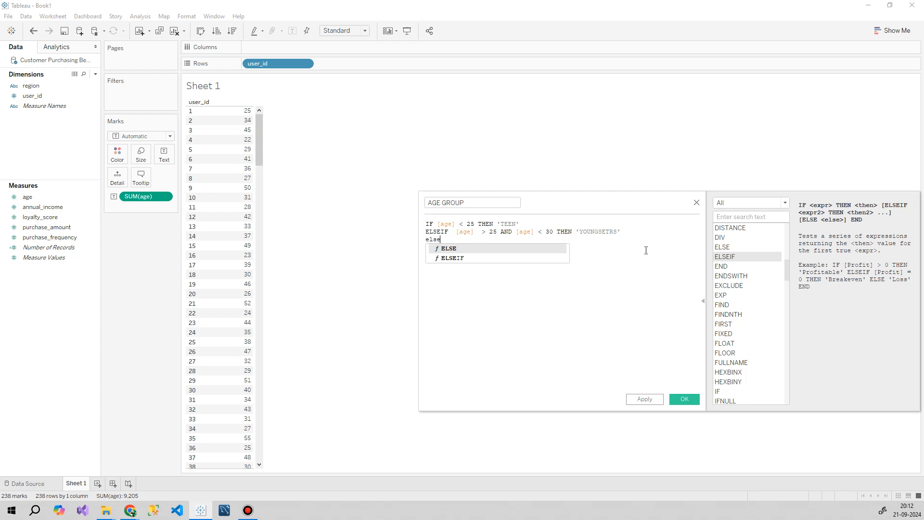
key("Return")
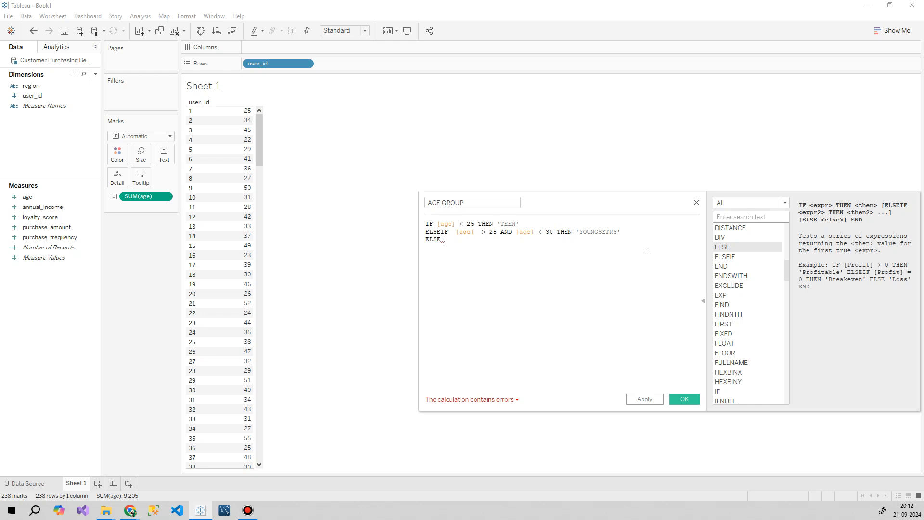
type("''")
type("Olaage")
key("BackSpace")
type("d")
key("End")
type("_")
Close the AGE GROUP formula with END on a new line.
left_click(582, 240)
key("Return")
type("end")
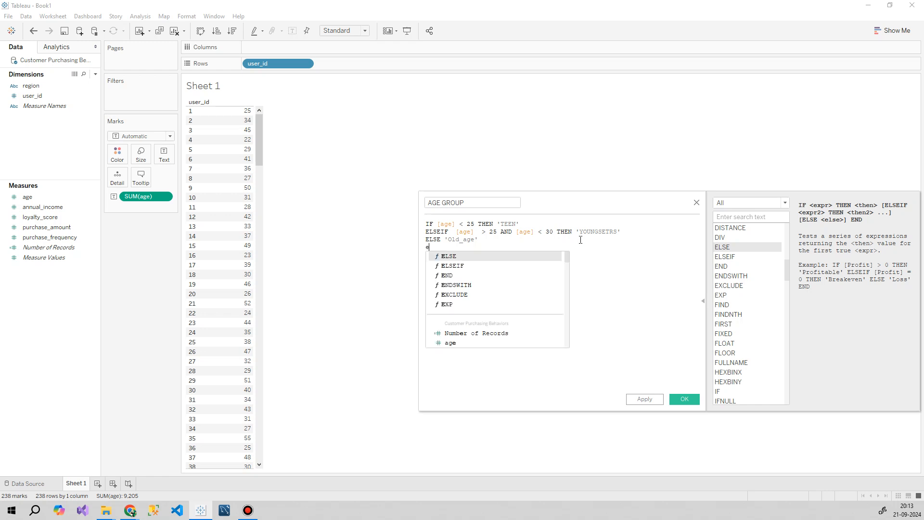
key("Return")
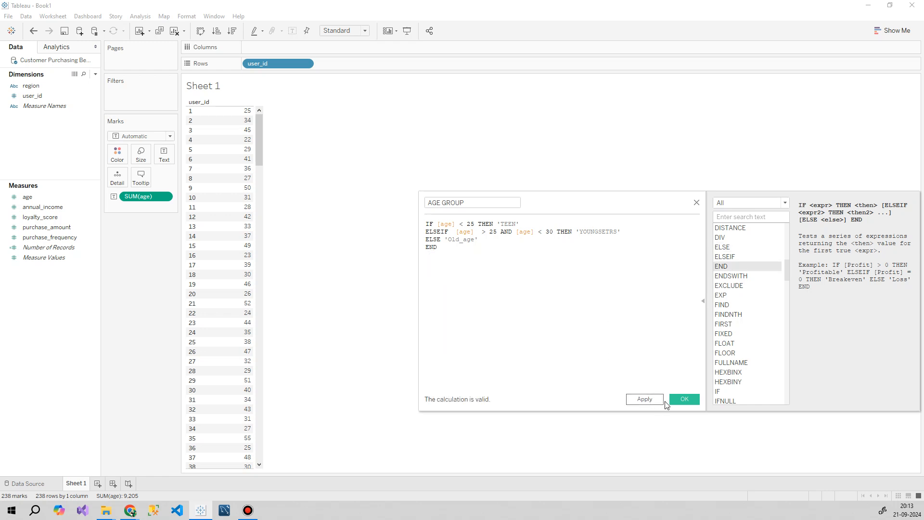
Save the AGE GROUP calculation, then add the field to Rows after user_id and compare the groups with the listed ages.
left_click(663, 400)
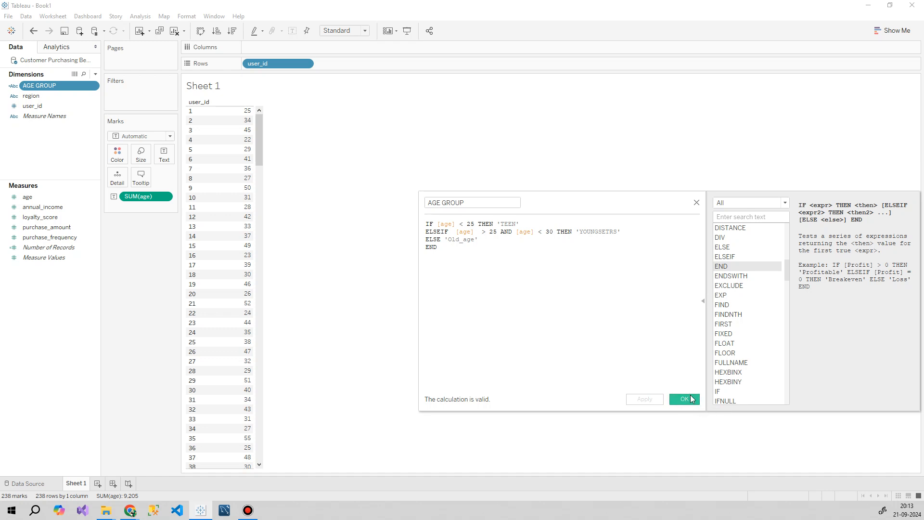
left_click(691, 399)
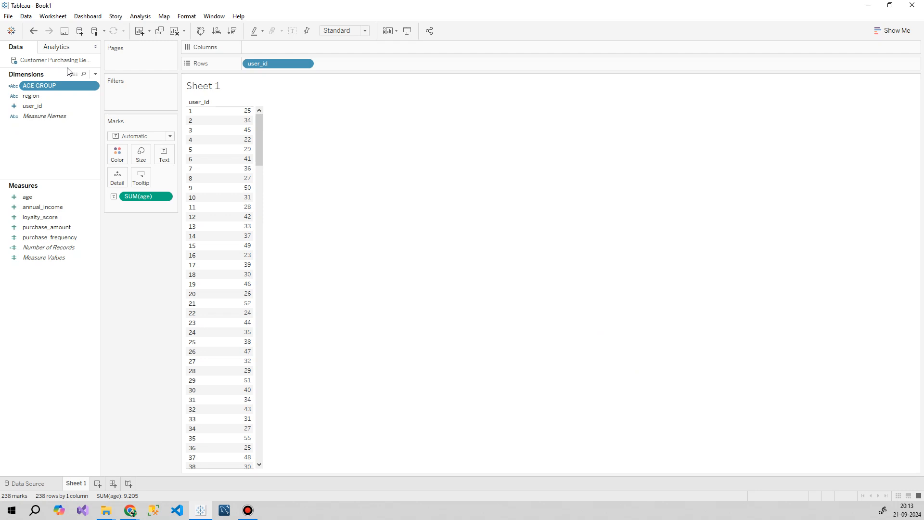
mouse_move(31, 87)
left_mouse_down()
mouse_move(119, 165)
mouse_move(344, 63)
left_mouse_up()
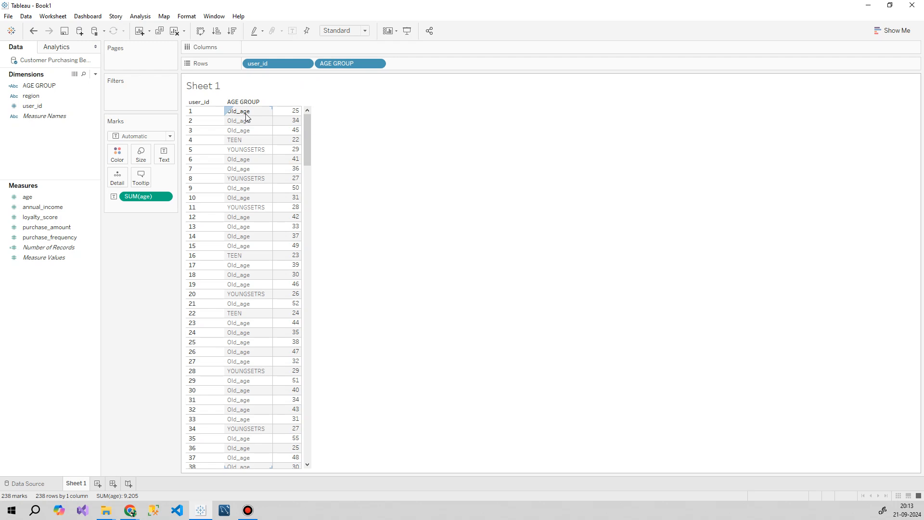
mouse_move(290, 111)
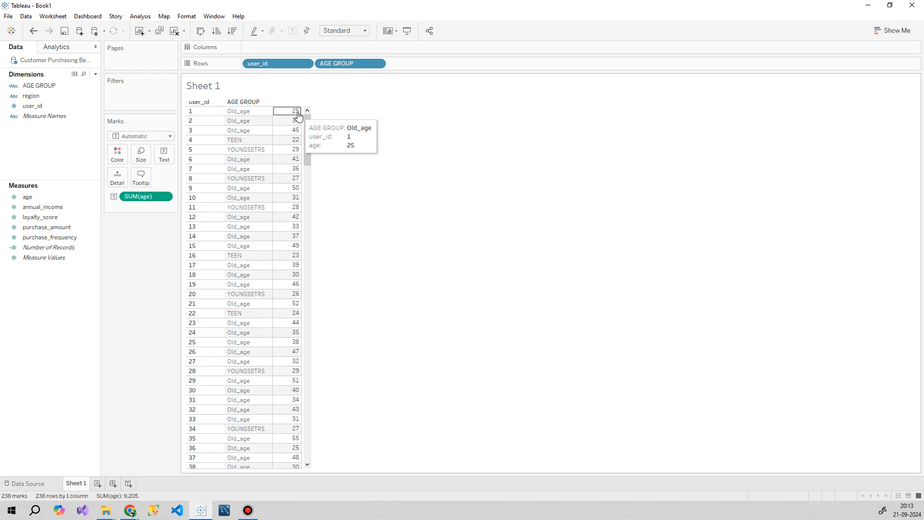
mouse_move(299, 144)
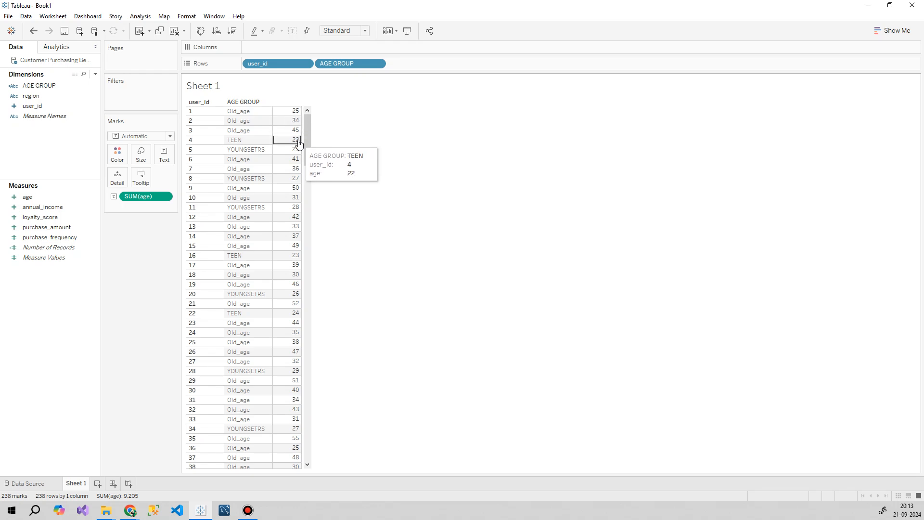
left_click(231, 141)
left_click(381, 148)
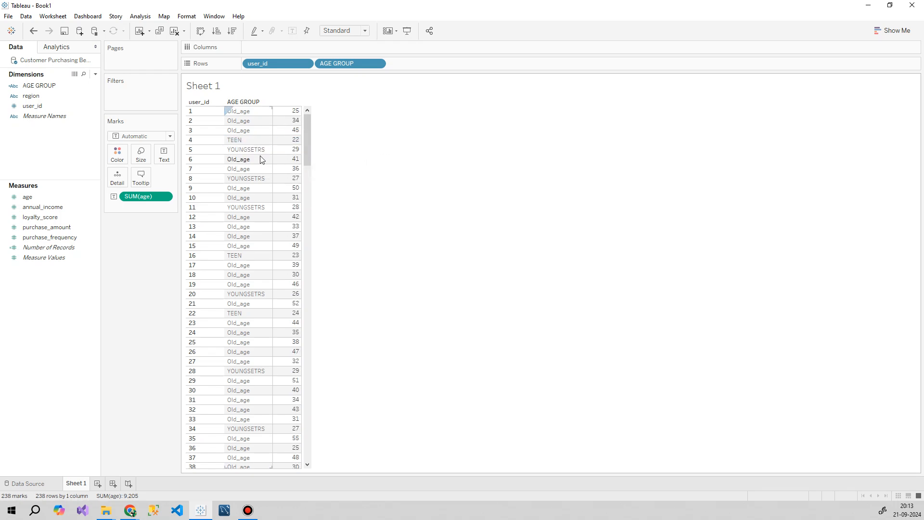
mouse_move(288, 156)
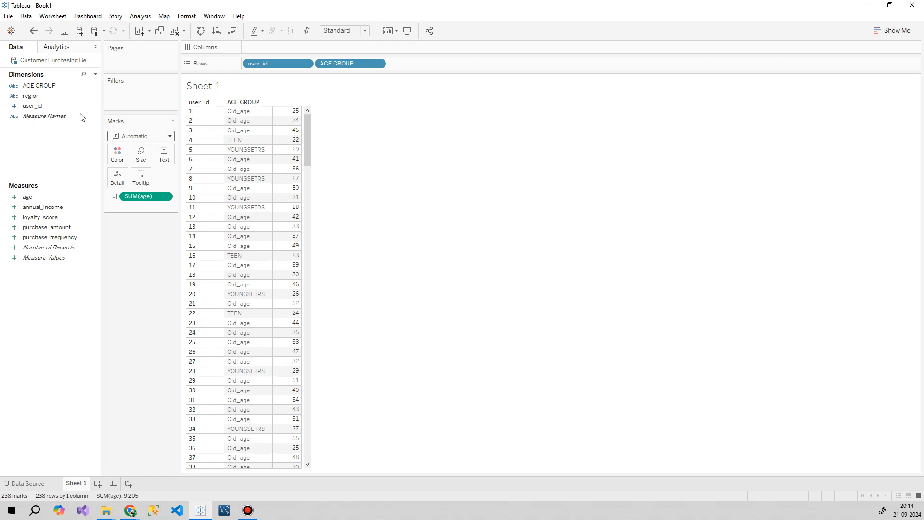
Filter the sheet by AGE GROUP to Old_age only and review the listed ages.
left_click_drag(38, 86, 131, 101)
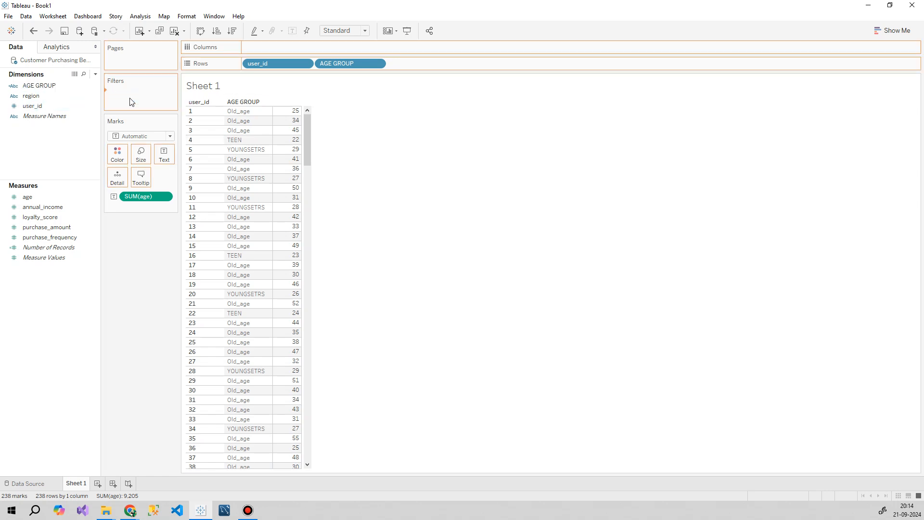
left_click(371, 191)
left_click(371, 199)
left_click(547, 373)
left_click(474, 373)
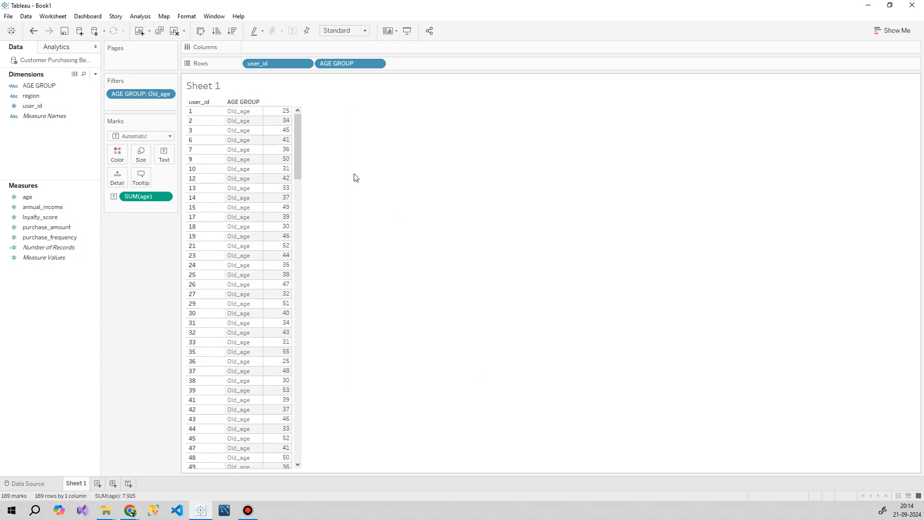
left_click(284, 115)
left_click(462, 263)
left_click_drag(299, 146, 305, 452)
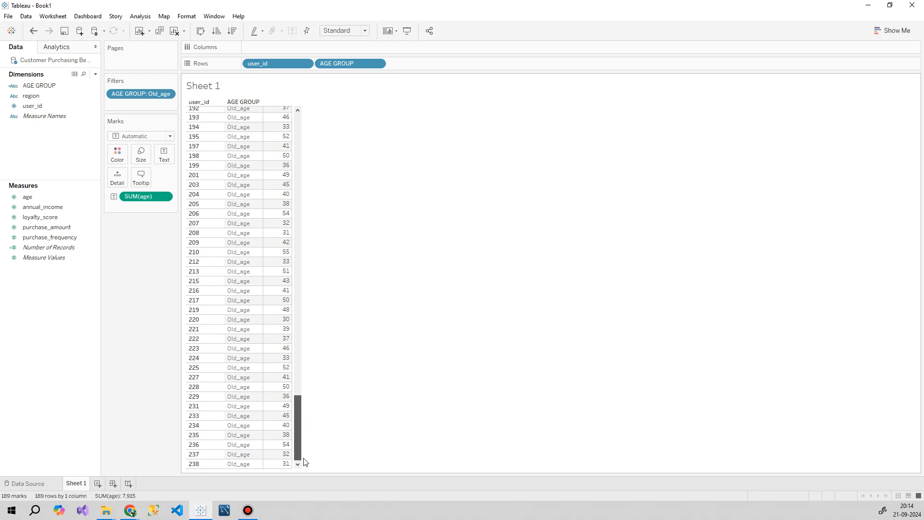
left_click_drag(301, 461, 315, 104)
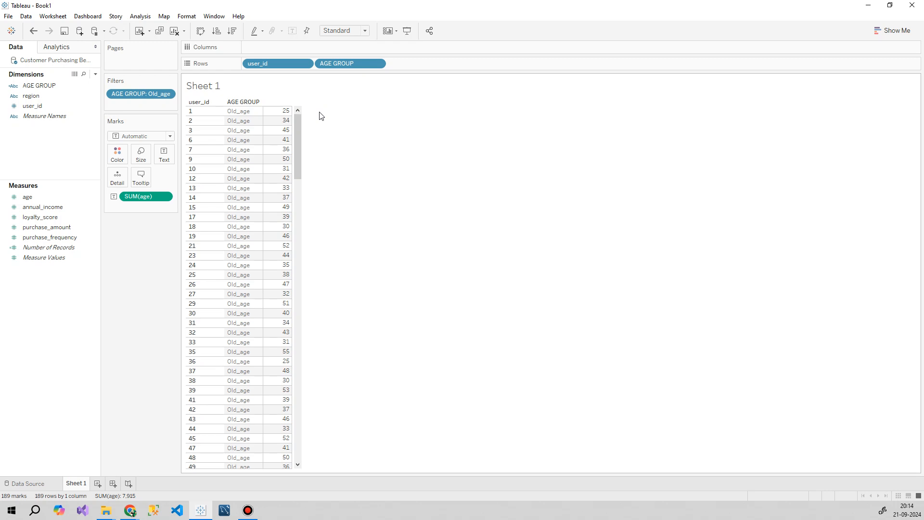
Edit the AGE GROUP calculation so the TEEN condition reads [age] <= 25, and save it.
left_click(37, 86)
right_click(37, 87)
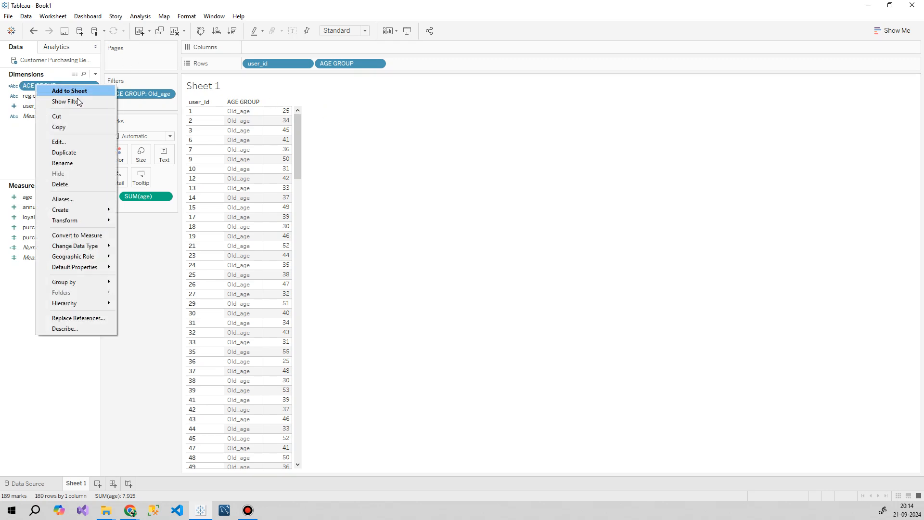
left_click(84, 140)
left_click_drag(621, 200, 584, 161)
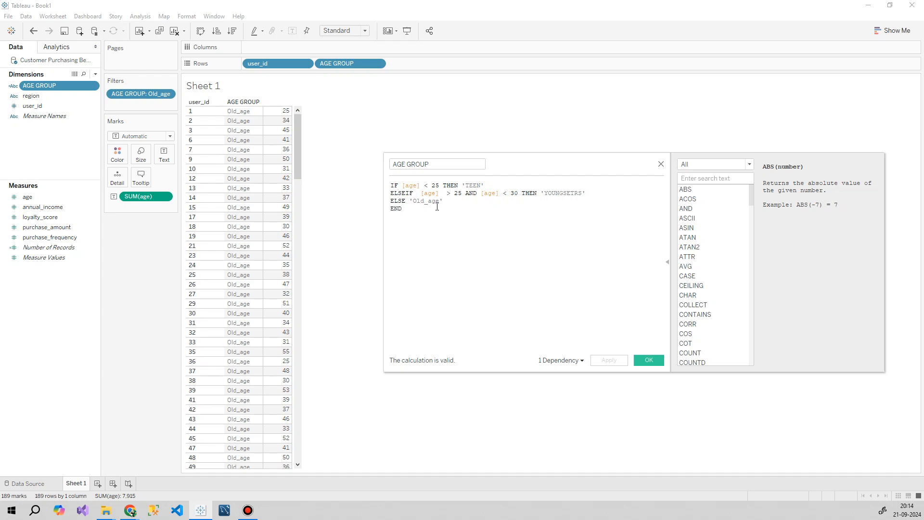
left_click(428, 185)
type("=")
key("Down")
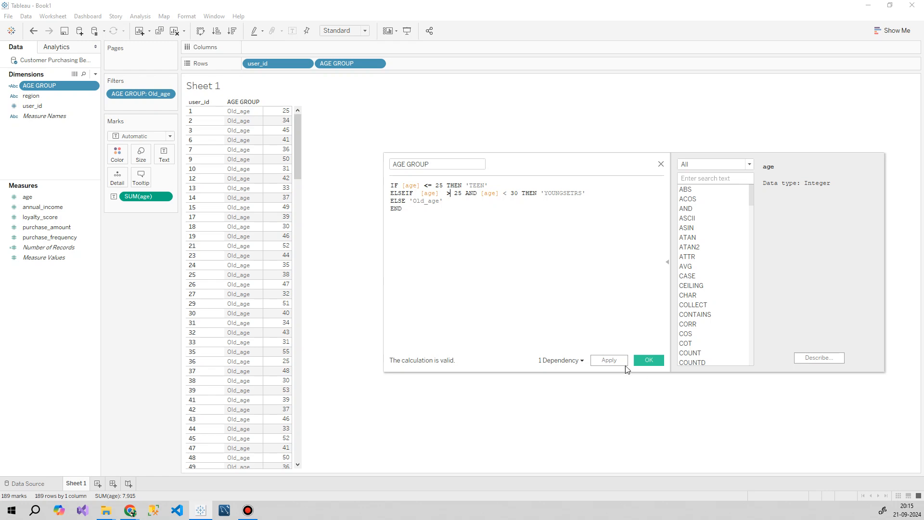
left_click(609, 360)
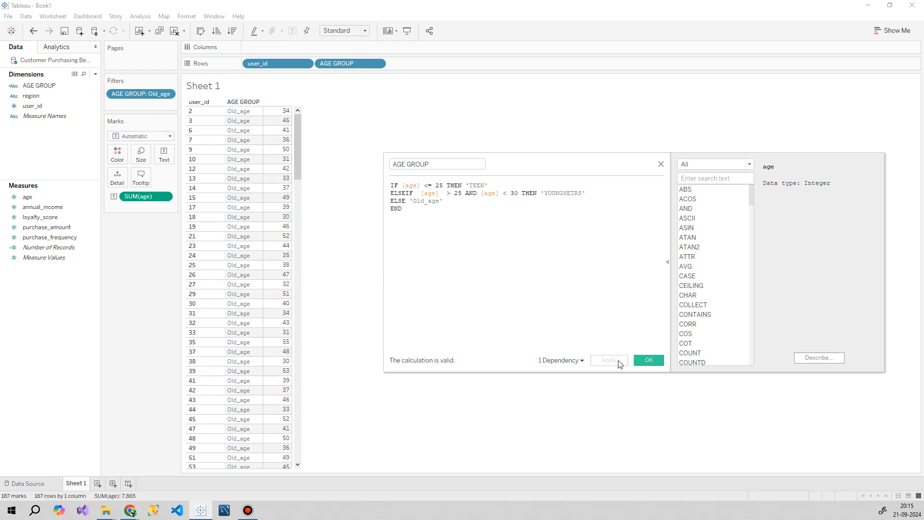
left_click(647, 359)
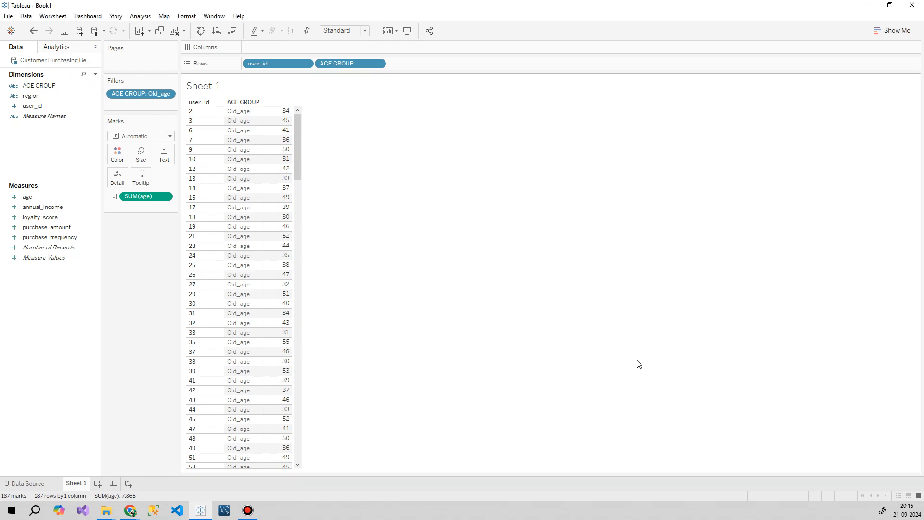
Edit the AGE GROUP filter to keep only the TEEN value.
left_click(167, 94)
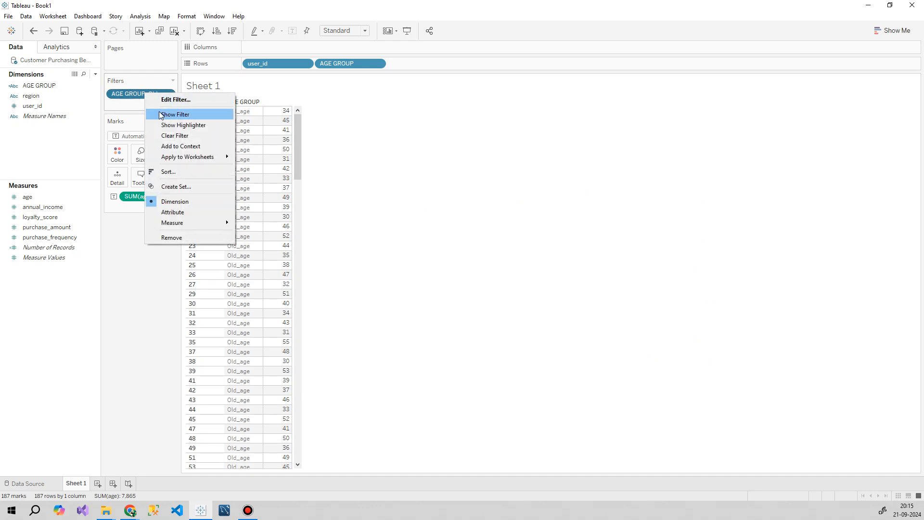
left_click(162, 100)
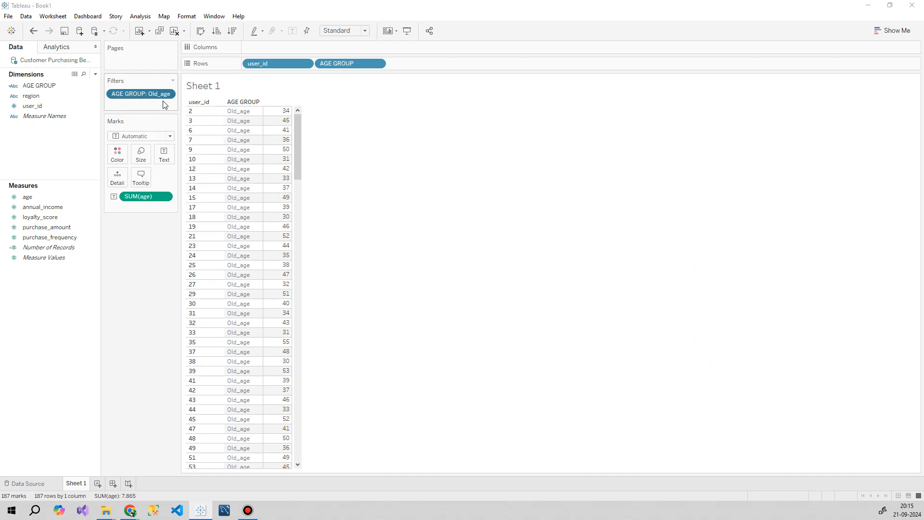
left_click(371, 183)
left_click(370, 191)
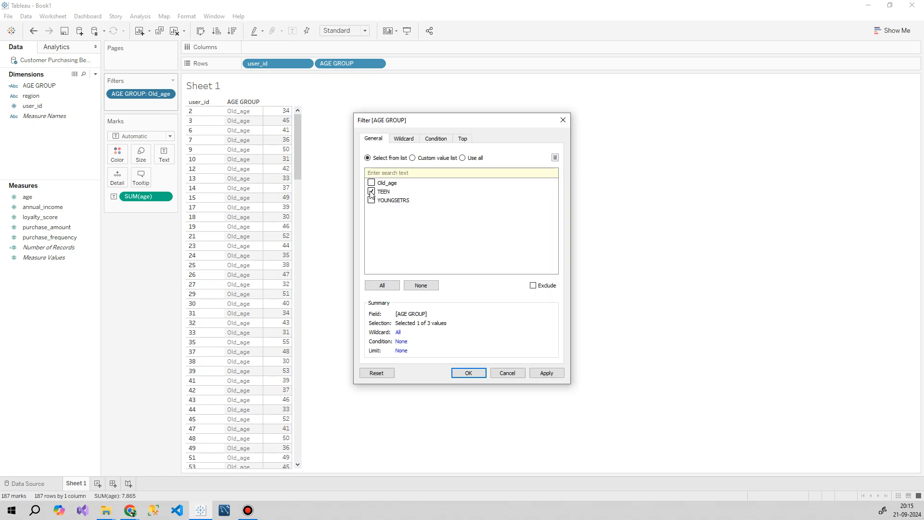
left_click(552, 374)
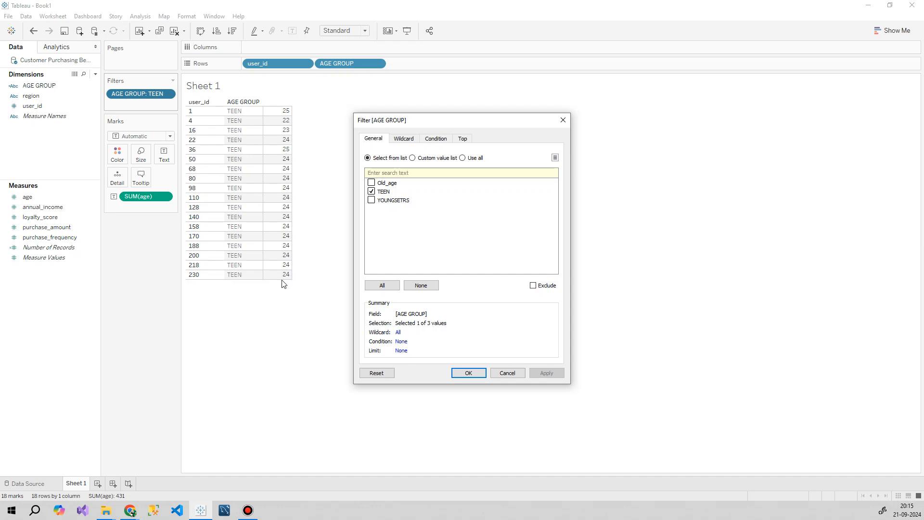
Switch the AGE GROUP filter from TEEN to YOUNGSETRS only.
left_click(371, 200)
left_click(370, 191)
left_click(548, 375)
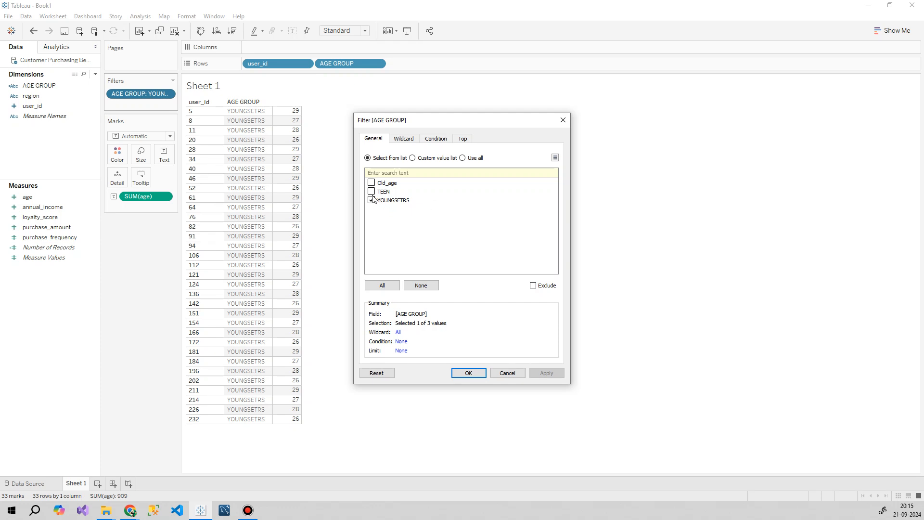
Switch the AGE GROUP filter to Old_age only and close the filter settings.
left_click(371, 183)
left_click(371, 200)
left_click(547, 374)
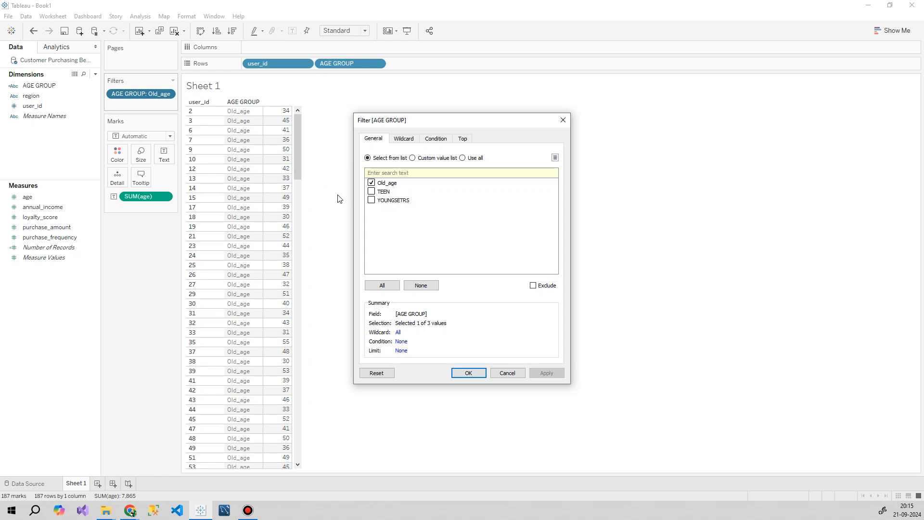
left_click(299, 157)
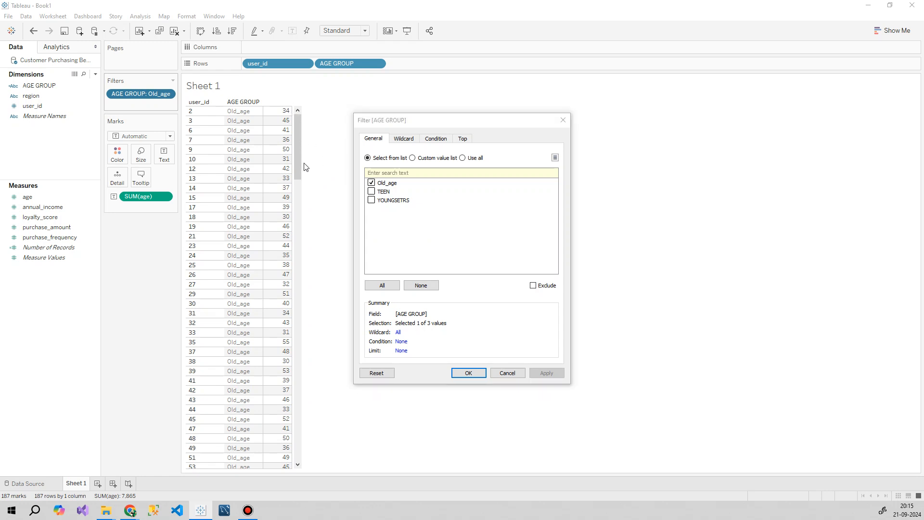
left_click(300, 167)
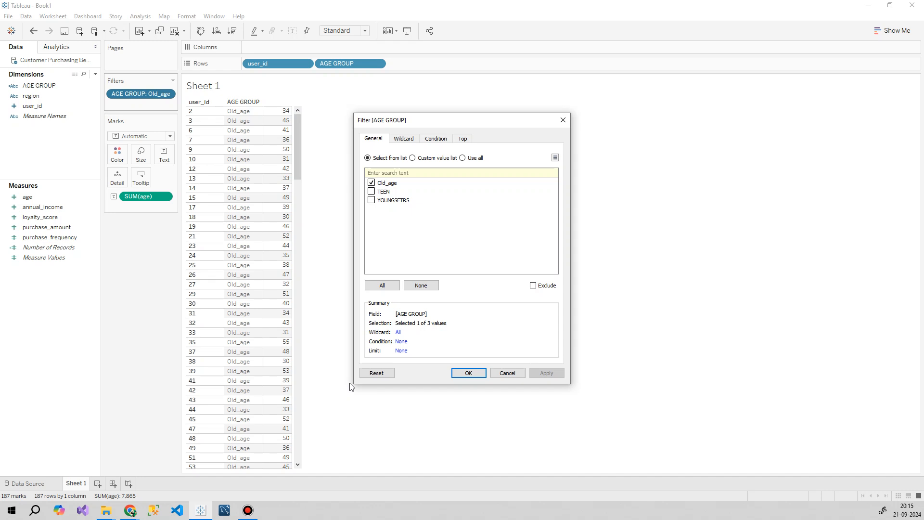
left_click(467, 372)
mouse_move(298, 146)
left_mouse_down()
mouse_move(298, 427)
mouse_move(297, 145)
left_mouse_up()
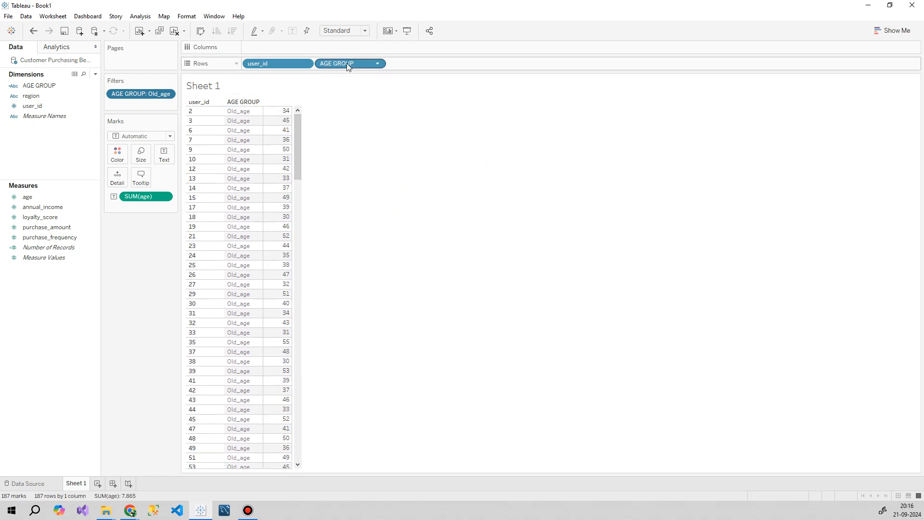
Remove AGE GROUP and user_id from Rows and SUM(age) from the Marks card.
left_click_drag(348, 66, 113, 299)
left_click_drag(292, 64, 143, 274)
left_click_drag(139, 198, 128, 294)
Place AGE GROUP on Columns without its filter and widen the age group columns.
left_click_drag(40, 87, 326, 50)
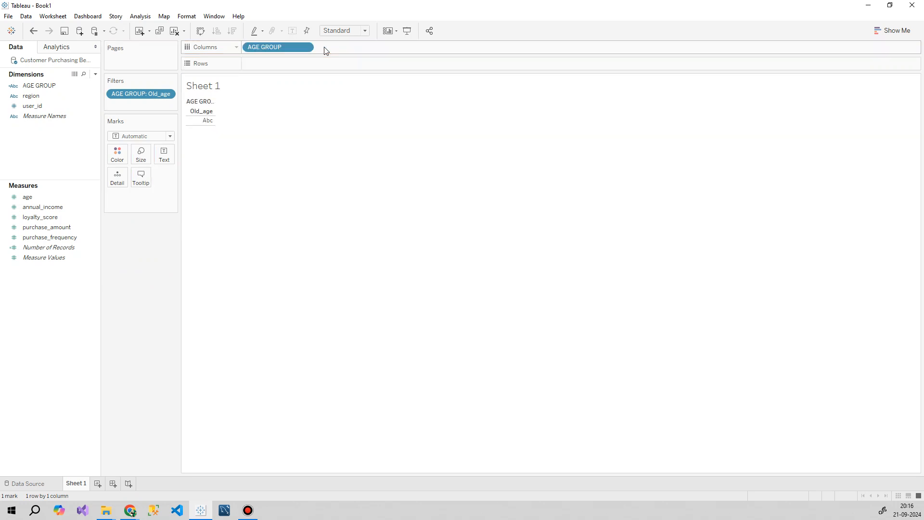
left_click_drag(145, 95, 143, 247)
left_click(269, 121)
left_click_drag(271, 122, 369, 123)
left_click(330, 202)
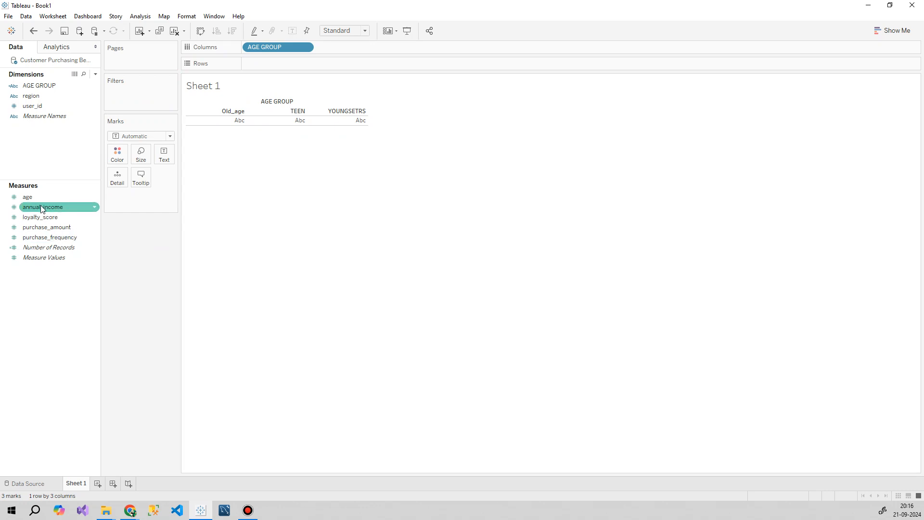
left_click(42, 228)
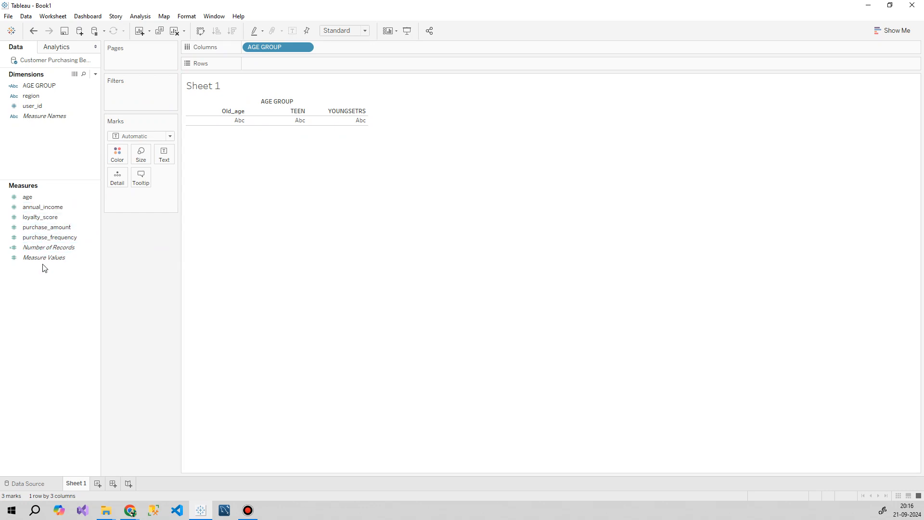
Add user_id to Rows as a continuous Count measure and label the bars with CNT(user_id).
left_click_drag(25, 106, 277, 63)
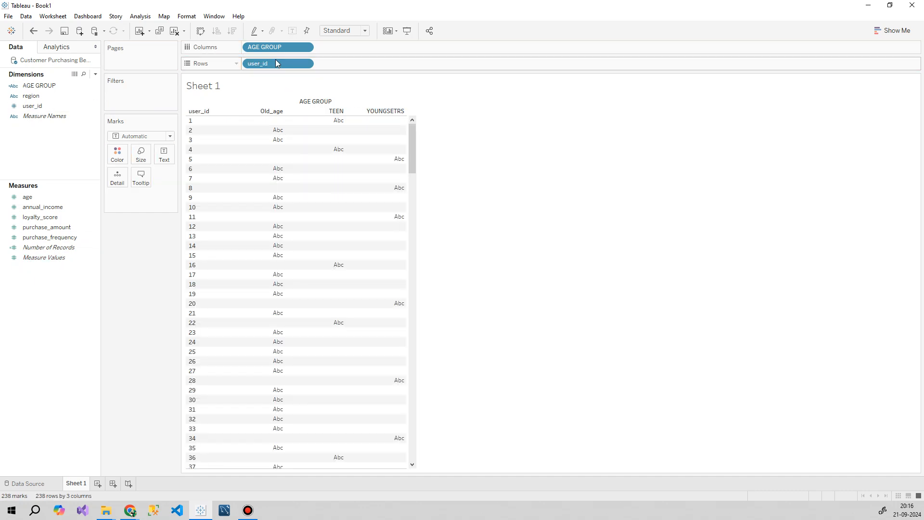
left_click(306, 64)
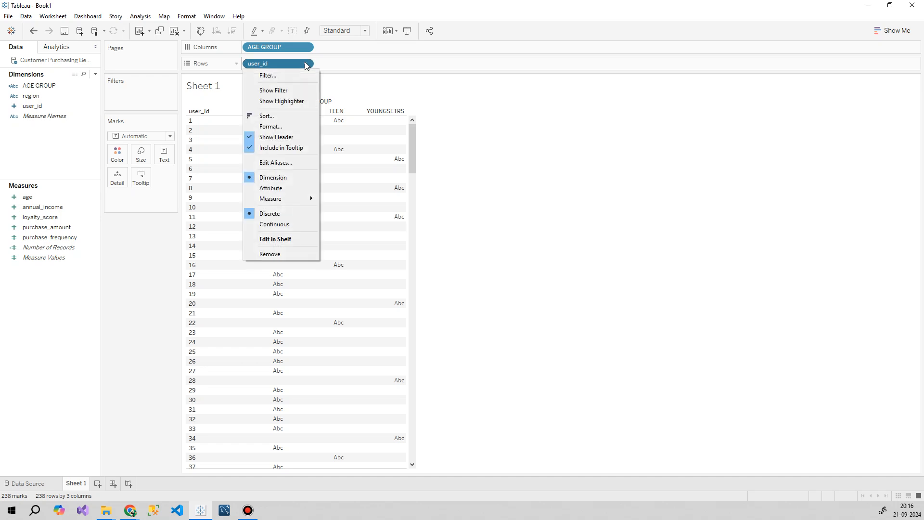
left_click(298, 224)
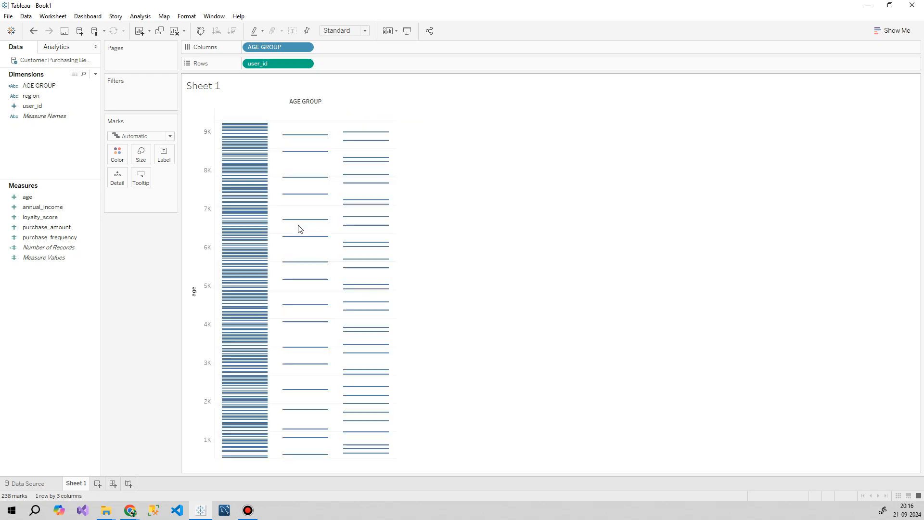
left_click(303, 64)
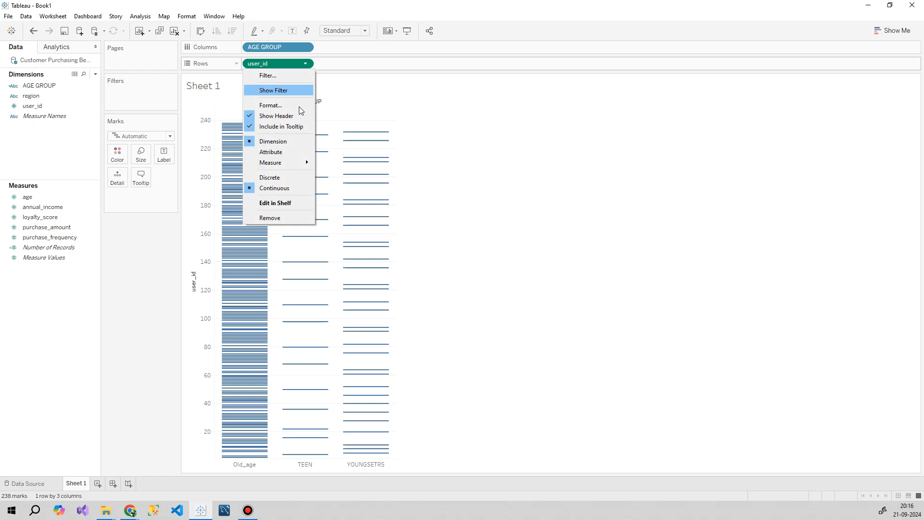
mouse_move(298, 163)
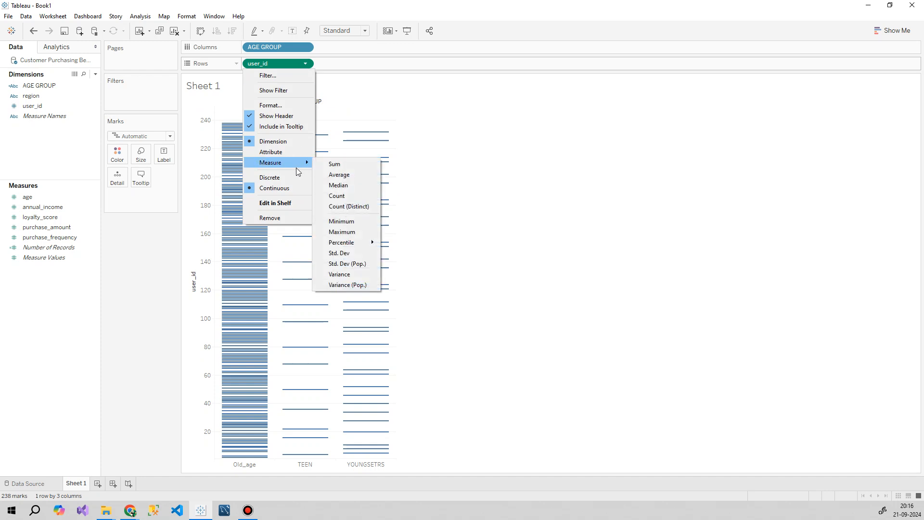
left_click(343, 198)
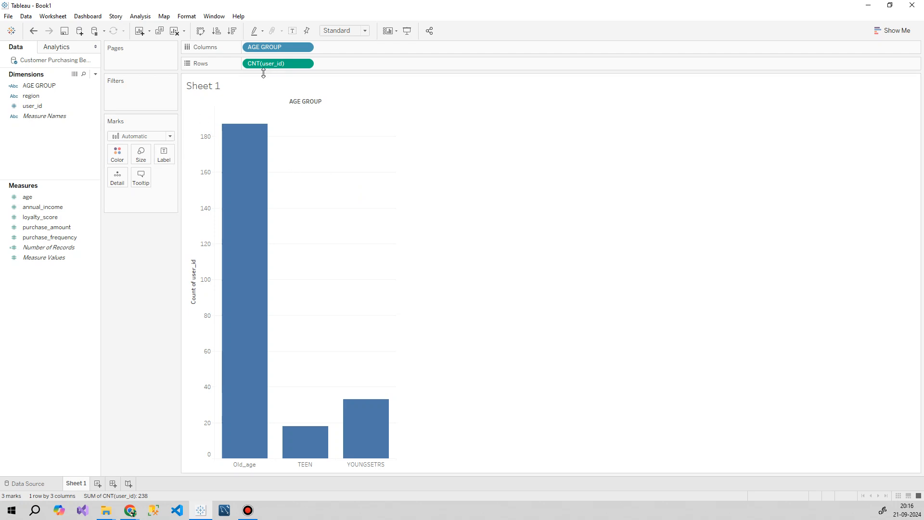
left_click_drag(267, 64, 164, 157)
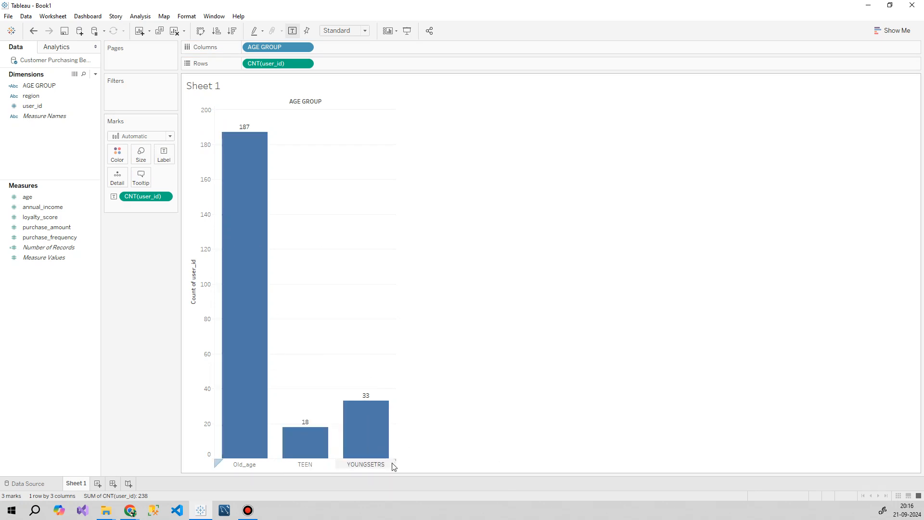
Widen the age group columns and change the CNT(user_id) bar label to a Percent of Total quick table calculation.
left_click_drag(396, 465, 430, 466)
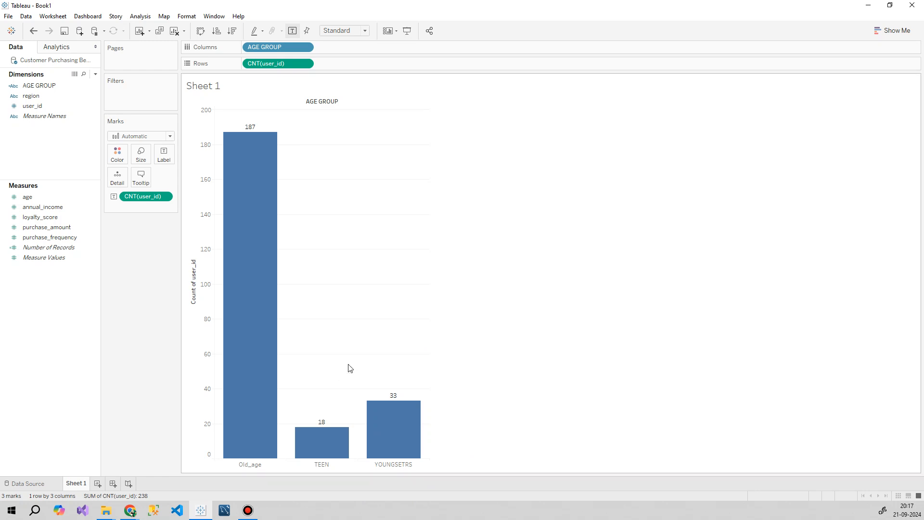
left_click(165, 197)
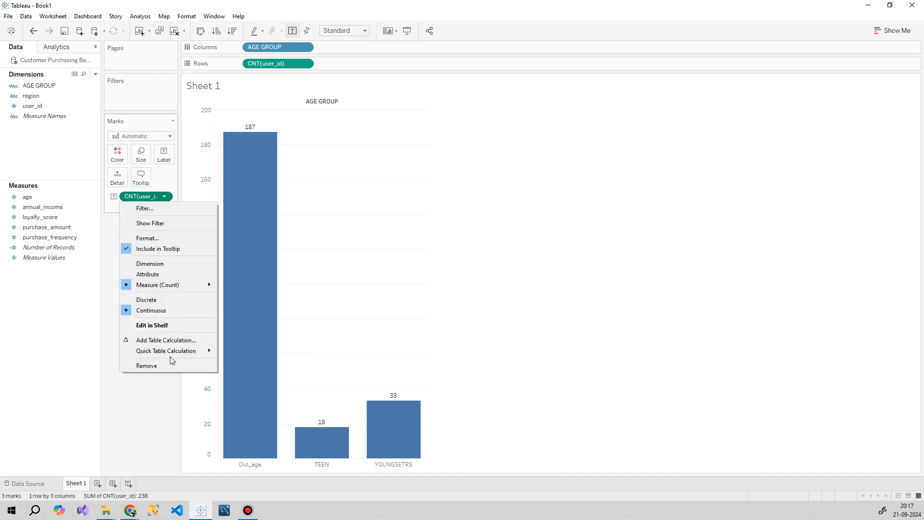
mouse_move(172, 355)
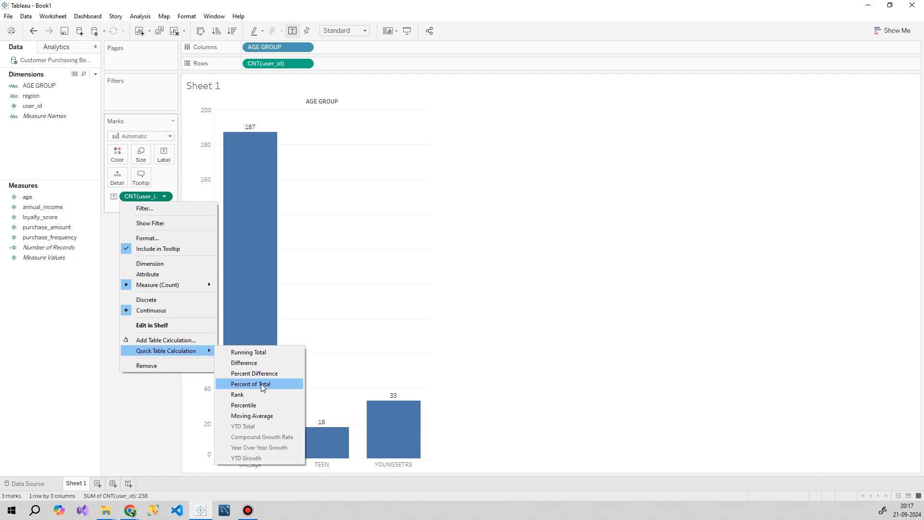
left_click(244, 384)
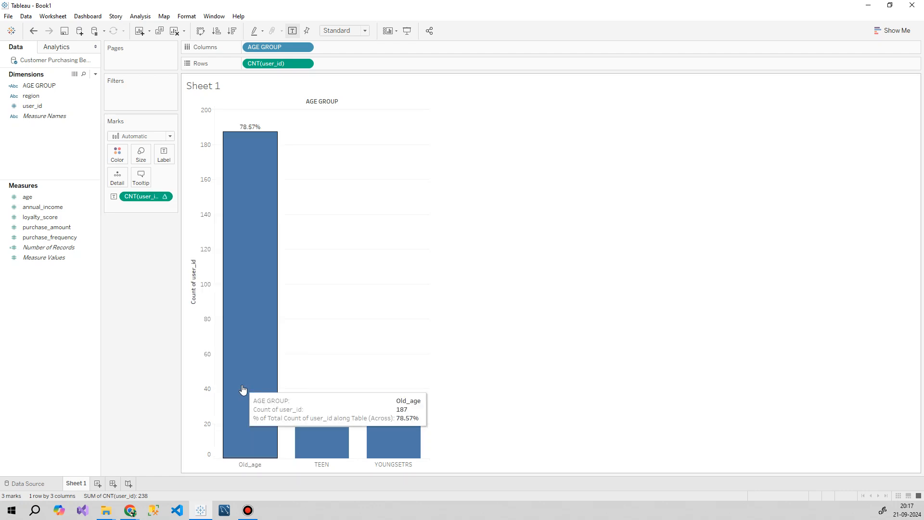
Set the vertical alignment of the bar labels to Middle.
left_click(163, 154)
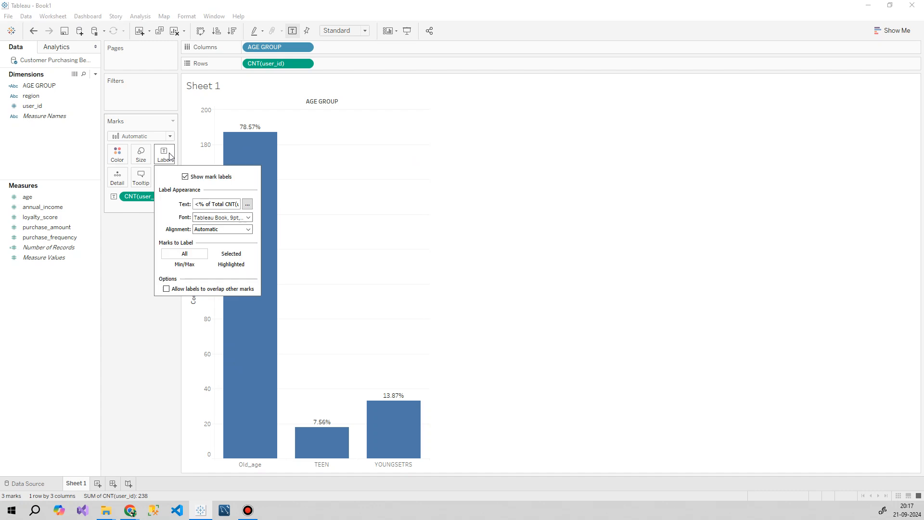
left_click(247, 229)
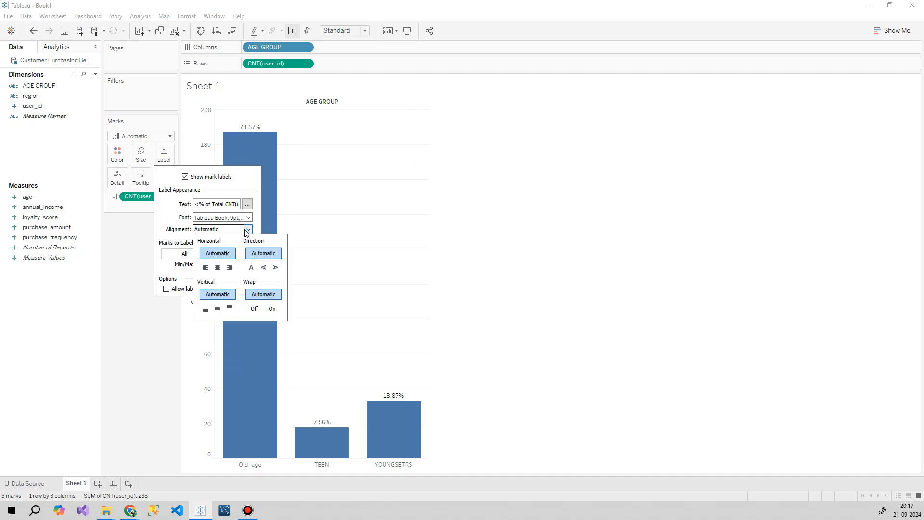
left_click(217, 309)
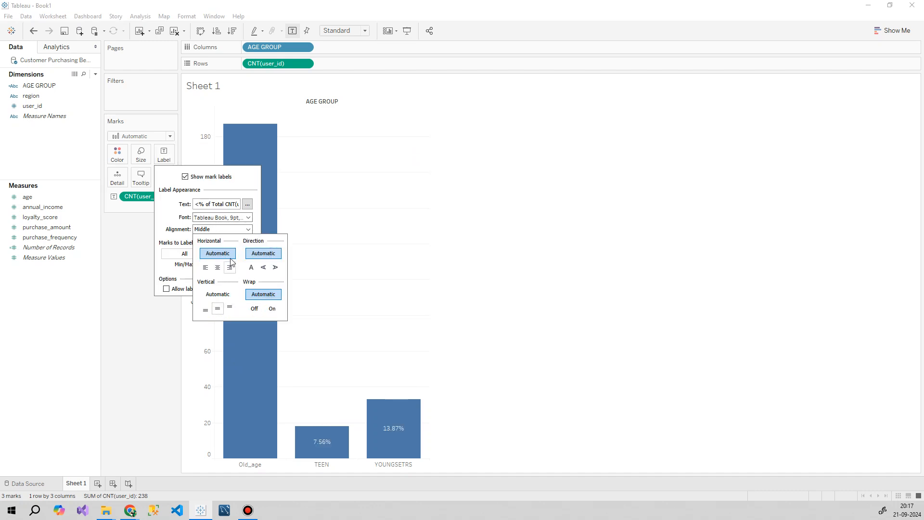
Make the percent-of-total label text bold and add the plain CNT(user_id) count as a second bar label.
left_click(247, 204)
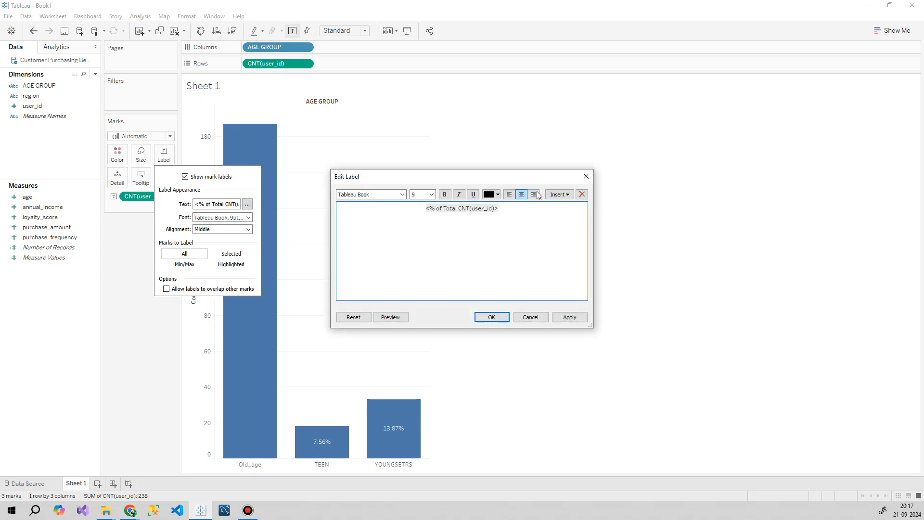
left_click_drag(518, 209, 427, 208)
left_click(445, 195)
left_click(568, 317)
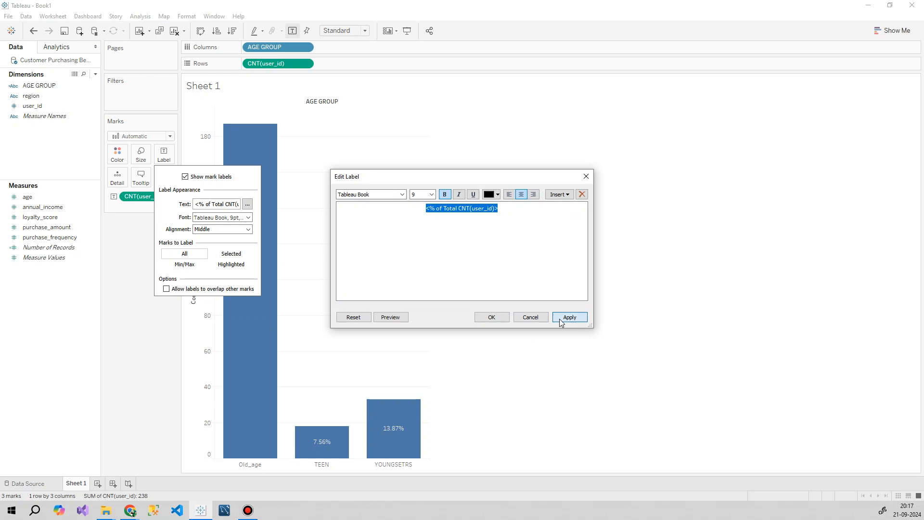
left_click(491, 317)
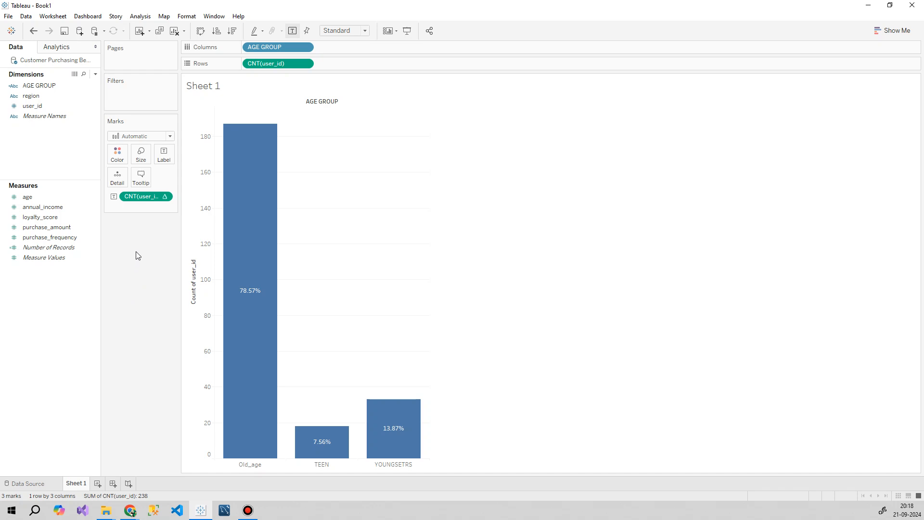
left_click_drag(281, 63, 163, 156)
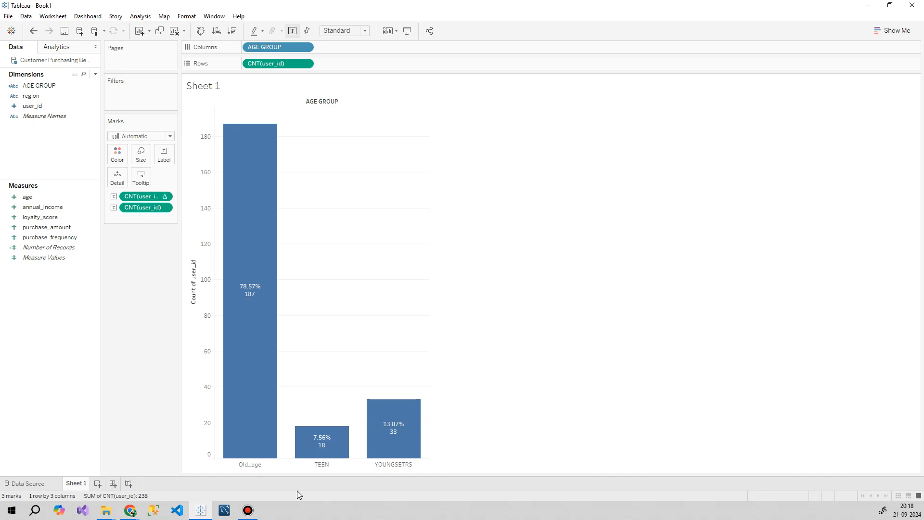
Rename Sheet 1 as "users over ages".
double_click(73, 484)
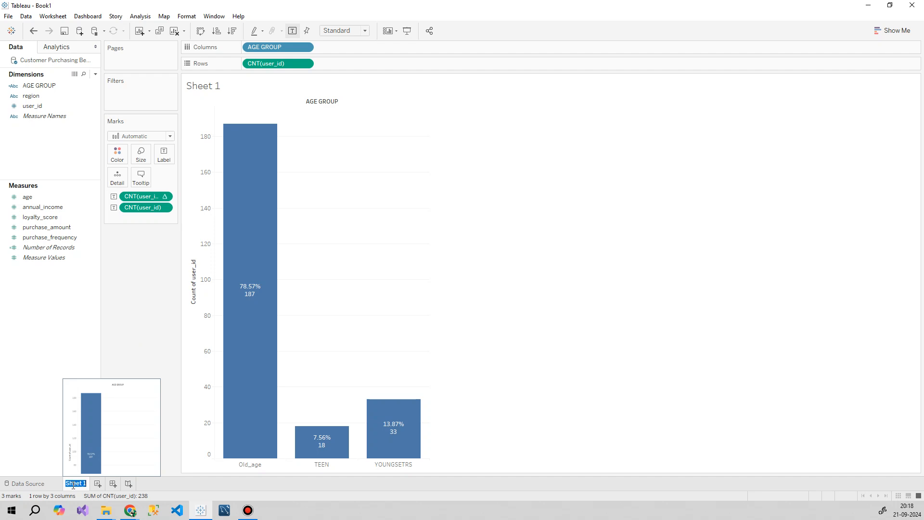
type("users over ag")
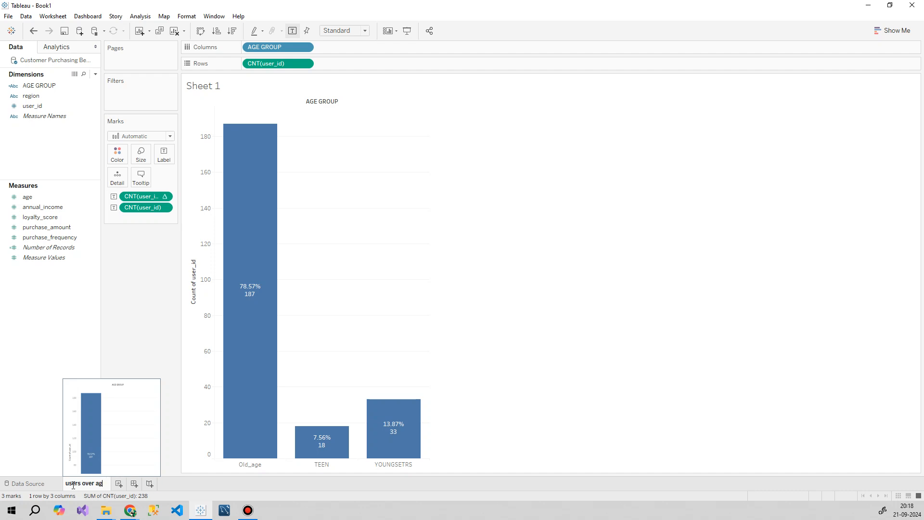
type("es")
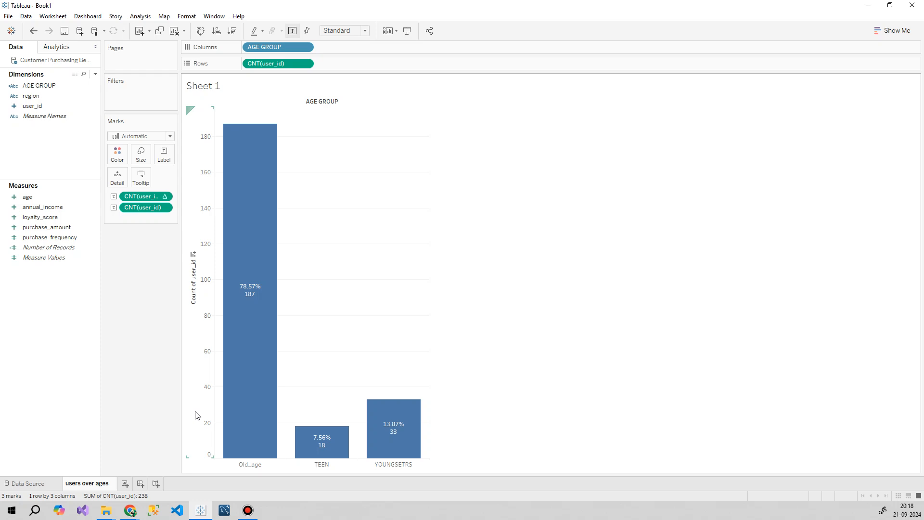
key("Return")
Examine the customer rows and columns in the Customer Purchasing Behaviors data source.
left_click(42, 484)
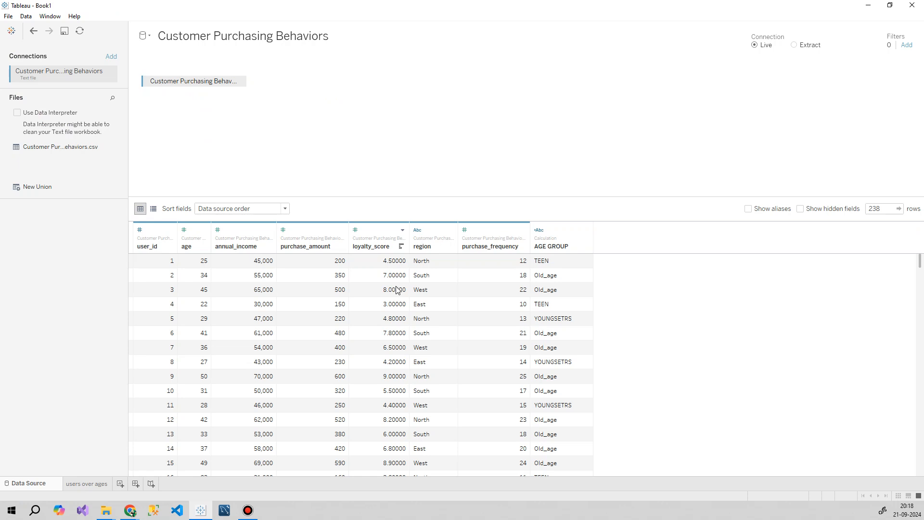
scroll(393, 339, "down", 2)
scroll(393, 345, "down", 20)
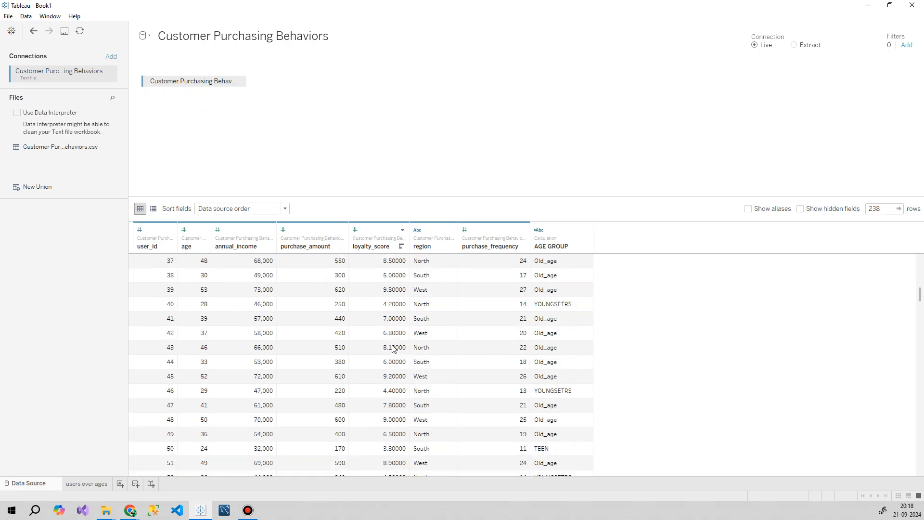
scroll(390, 348, "down", 20)
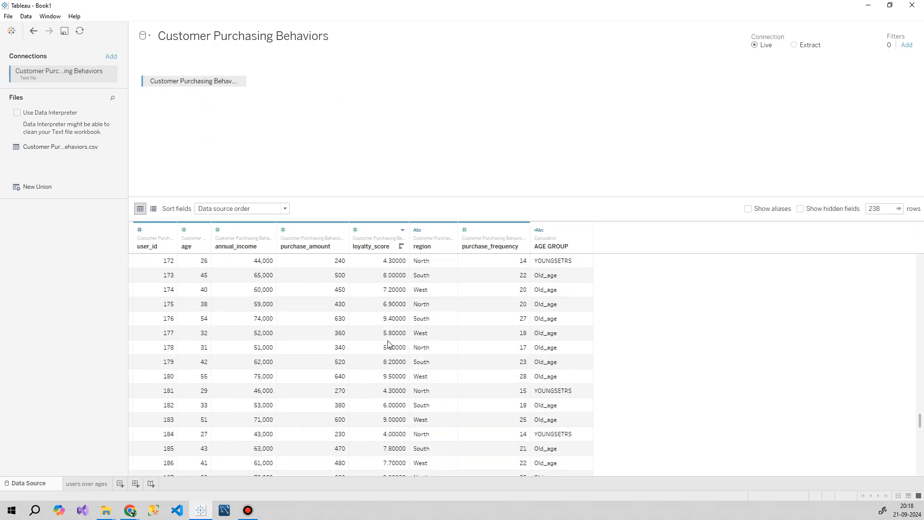
scroll(389, 339, "up", 20)
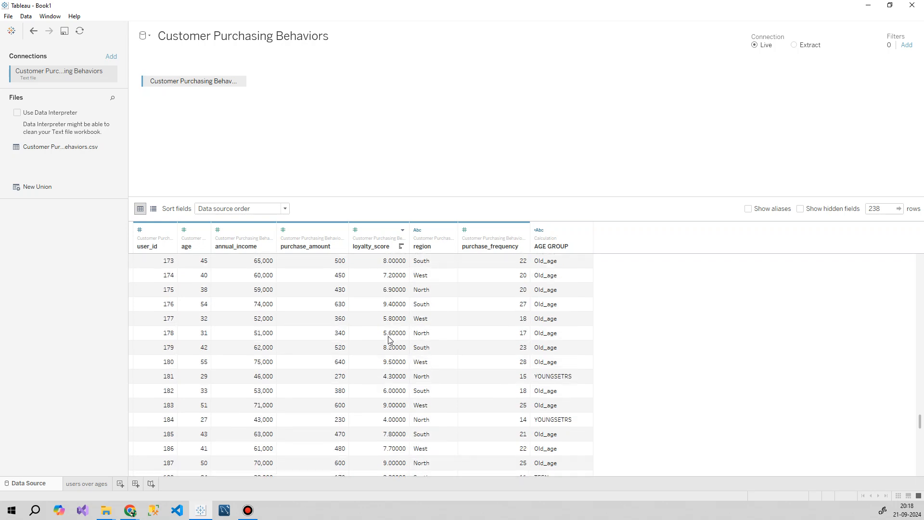
scroll(389, 340, "up", 20)
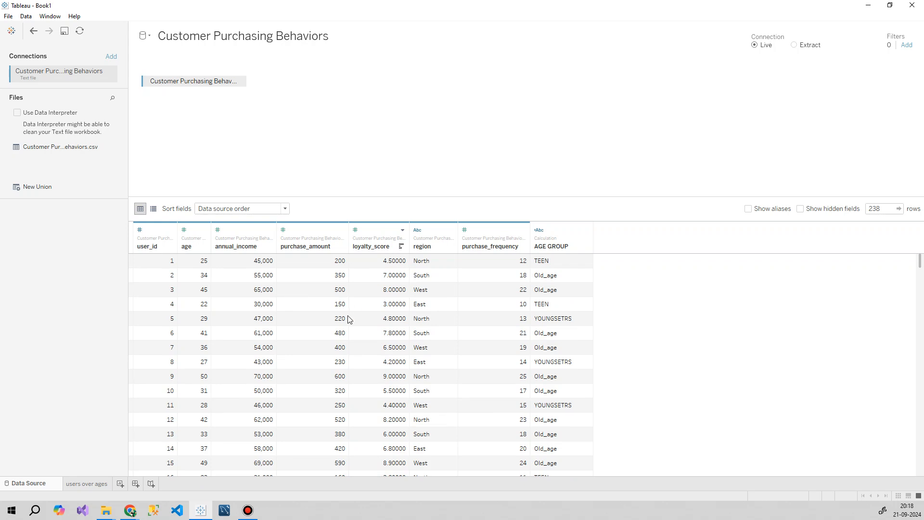
Switch to the Kaggle dataset page in Chrome, read the column descriptions up to loyalty_score, and return to Tableau.
mouse_move(130, 510)
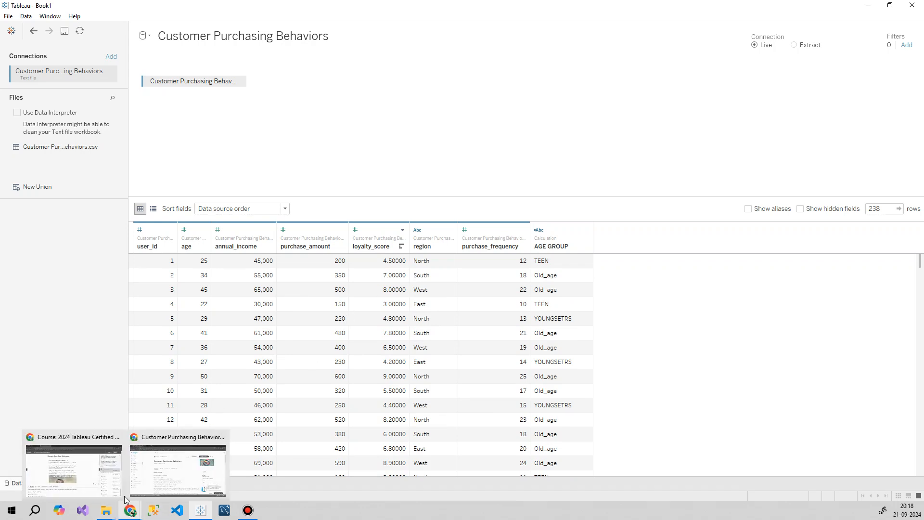
left_click(179, 480)
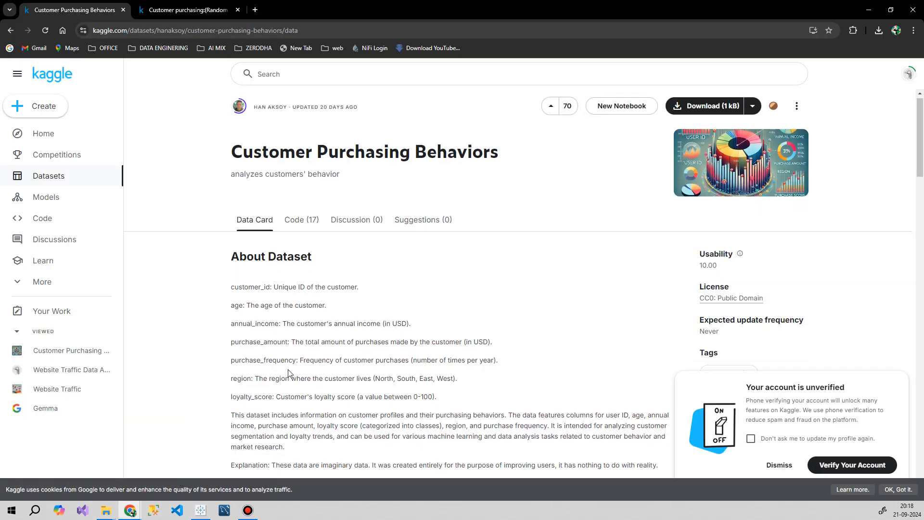
scroll(241, 218, "down", 3)
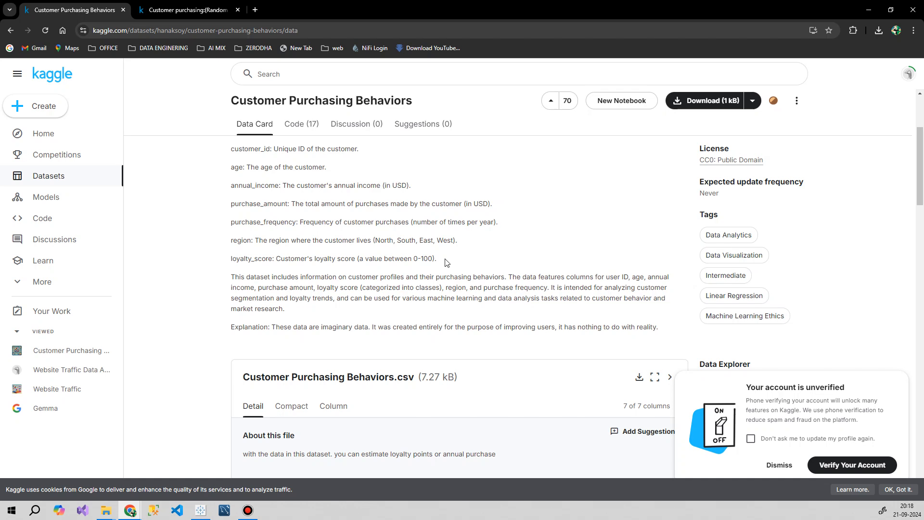
left_click_drag(443, 260, 236, 291)
left_click(380, 285)
left_click(875, 8)
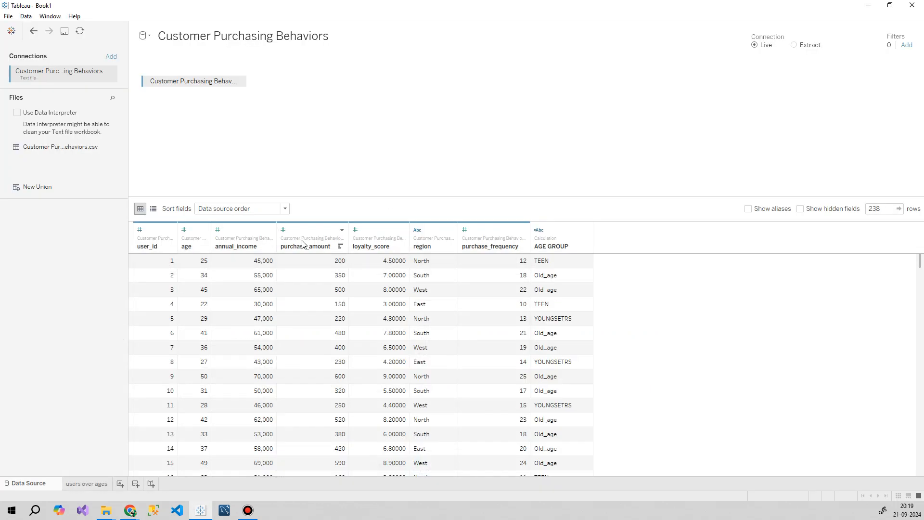
Switch to Chrome, look through the Kaggle notebook Customer purchasing (Random Forest 99.9% Accuracy), and return to Tableau.
left_click(129, 510)
left_click(184, 475)
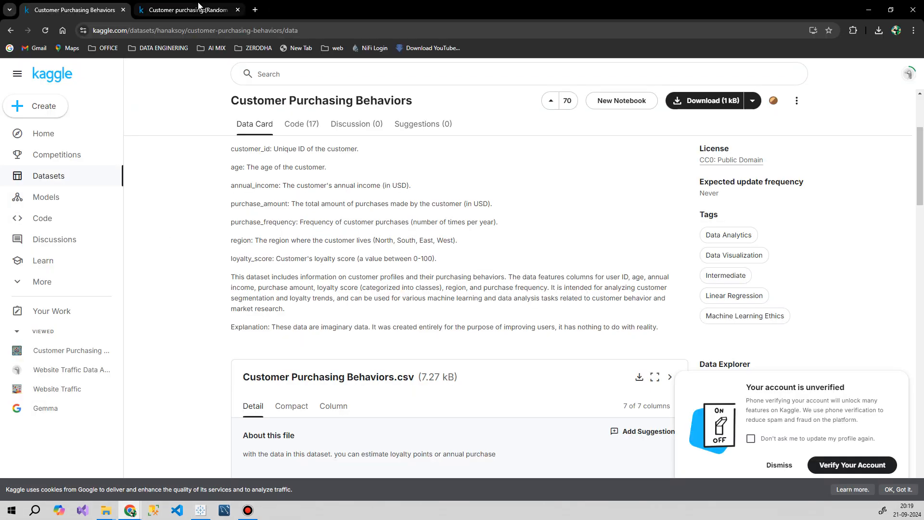
left_click(195, 9)
scroll(243, 365, "down", 15)
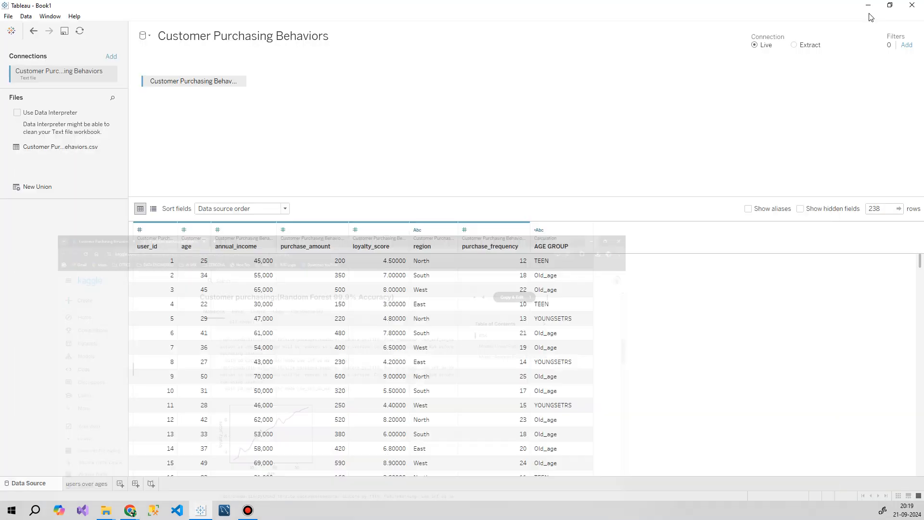
left_click(868, 9)
Open the AGE GROUP calculation from the users over ages sheet and set the TEEN condition to [age] <= 30.
left_click(89, 484)
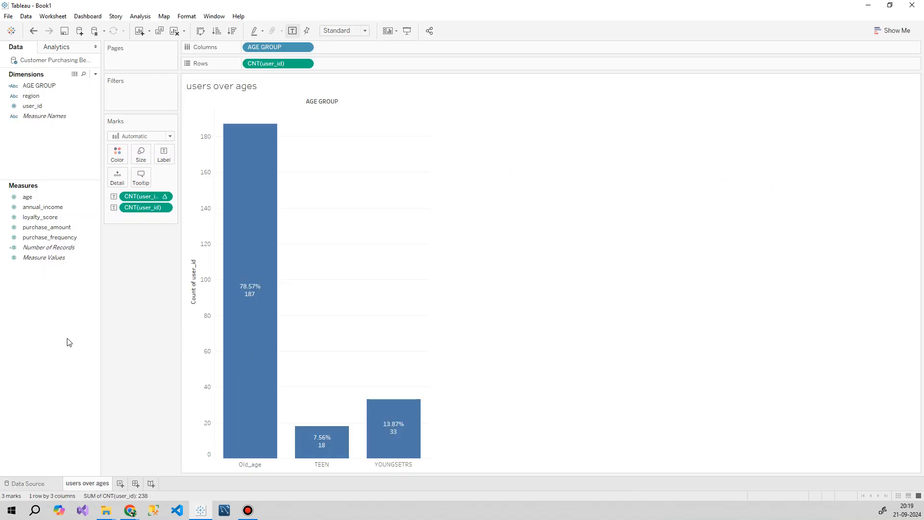
right_click(40, 86)
left_click(78, 139)
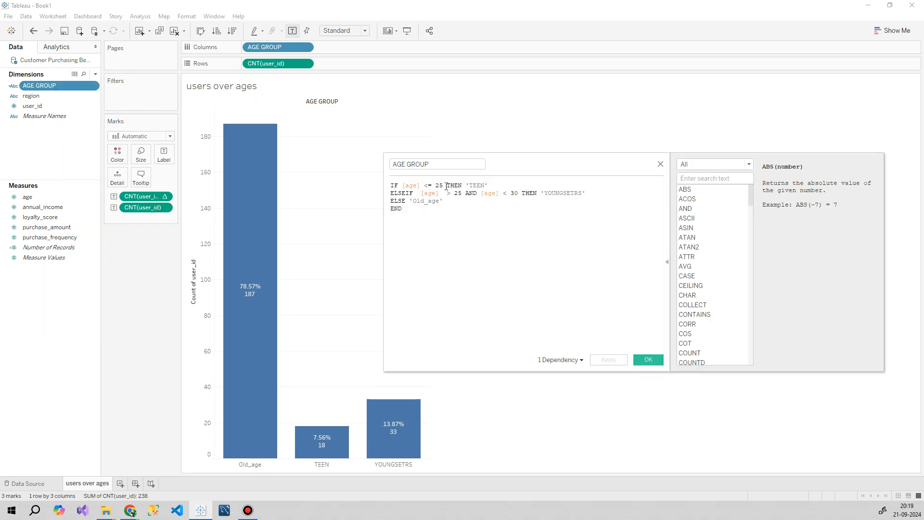
double_click(438, 186)
type("30")
Set the YOUNGSETRS condition to [age] > 30 AND [age] < 40 and save the AGE GROUP calculation.
double_click(457, 193)
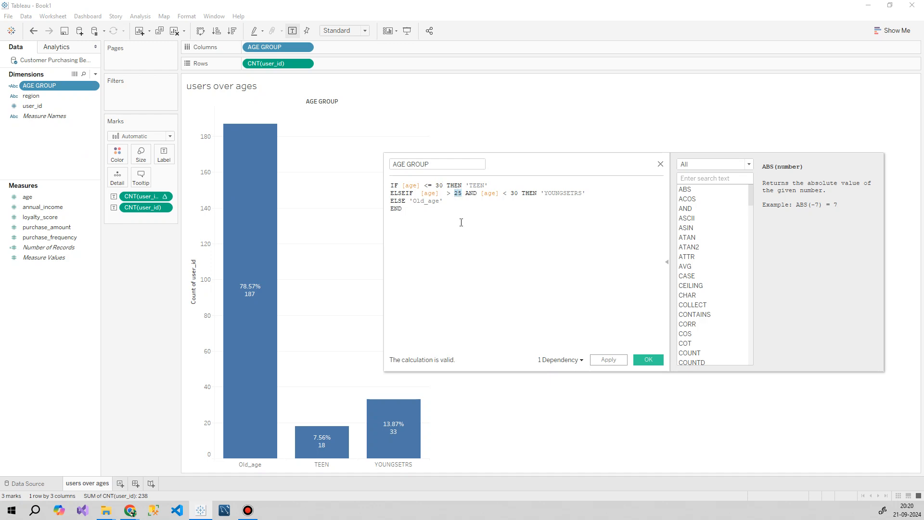
type("30")
double_click(514, 193)
type("5")
key("BackSpace")
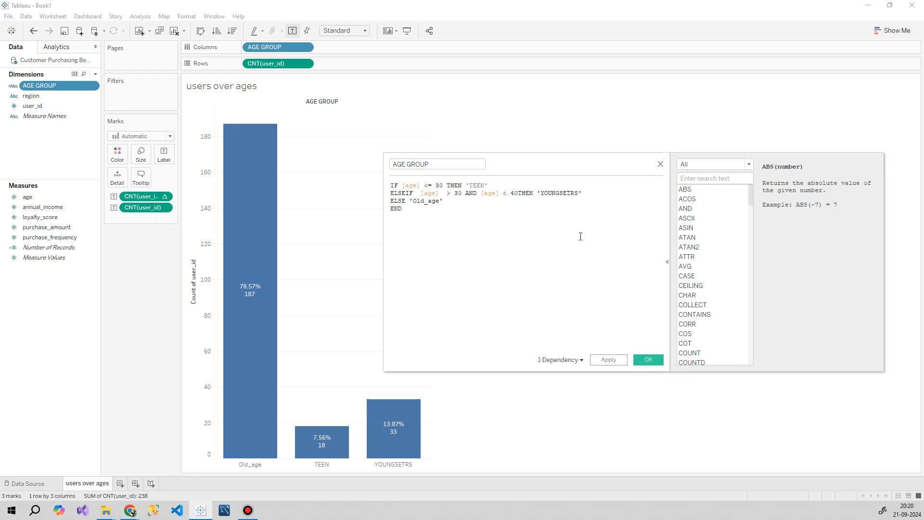
type("40")
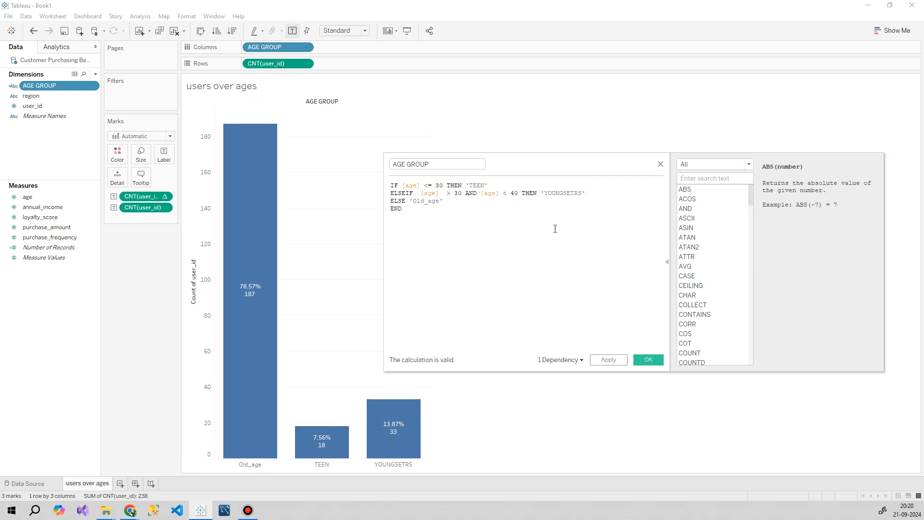
left_click(608, 360)
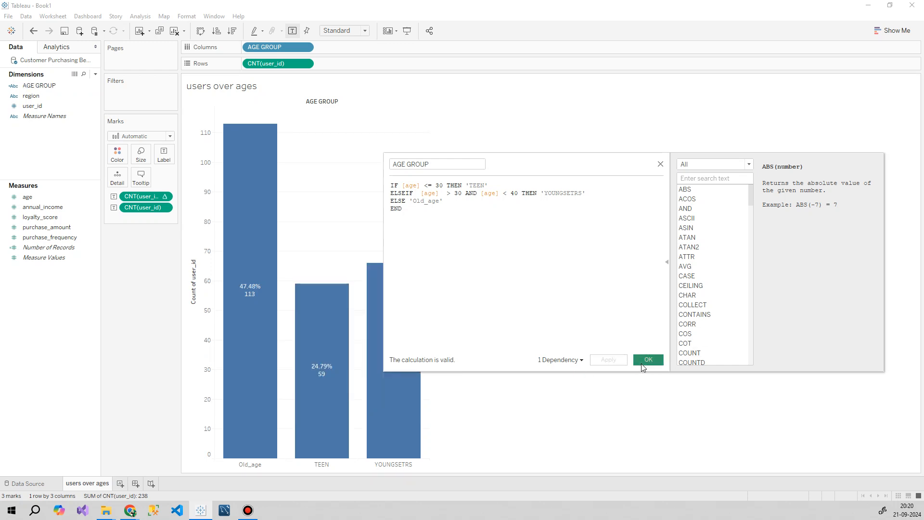
left_click(642, 365)
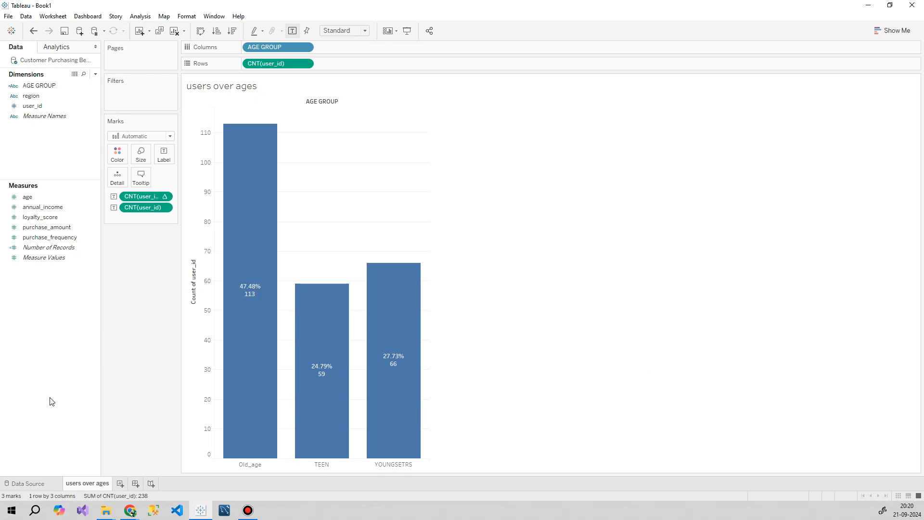
Add a new worksheet and duplicate the age measure.
left_click(119, 484)
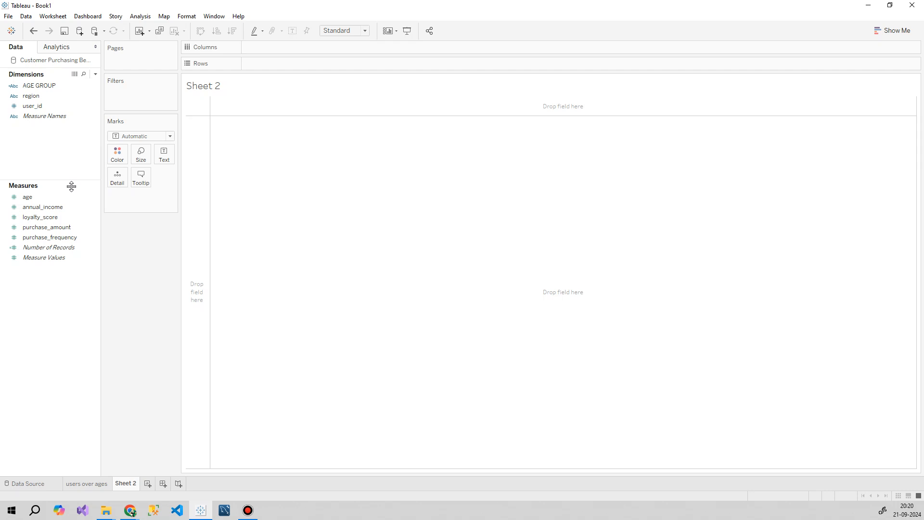
right_click(32, 197)
mouse_move(74, 300)
left_click(89, 218)
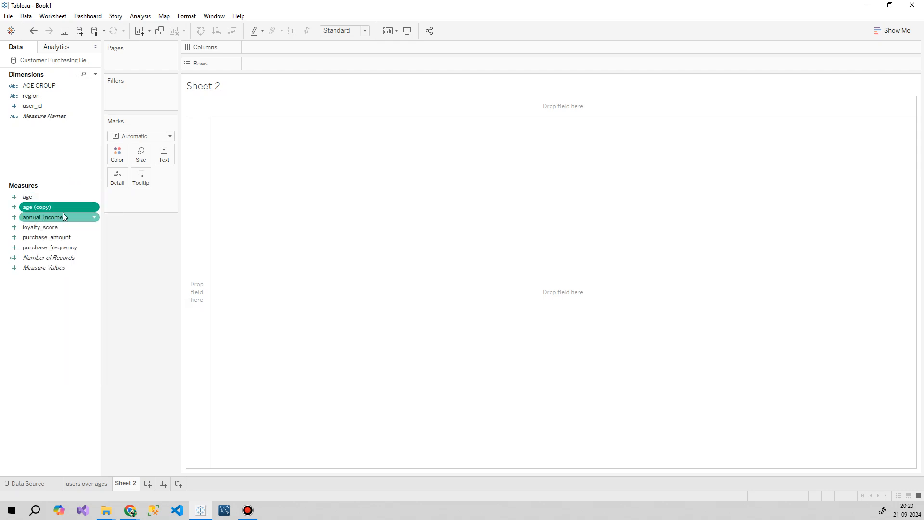
Convert age (copy) to a dimension and place it on Columns.
left_click_drag(61, 213, 44, 148)
left_click(13, 96, "ctrl")
mouse_move(38, 87)
left_mouse_down()
mouse_move(212, 110)
mouse_move(318, 49)
left_mouse_up()
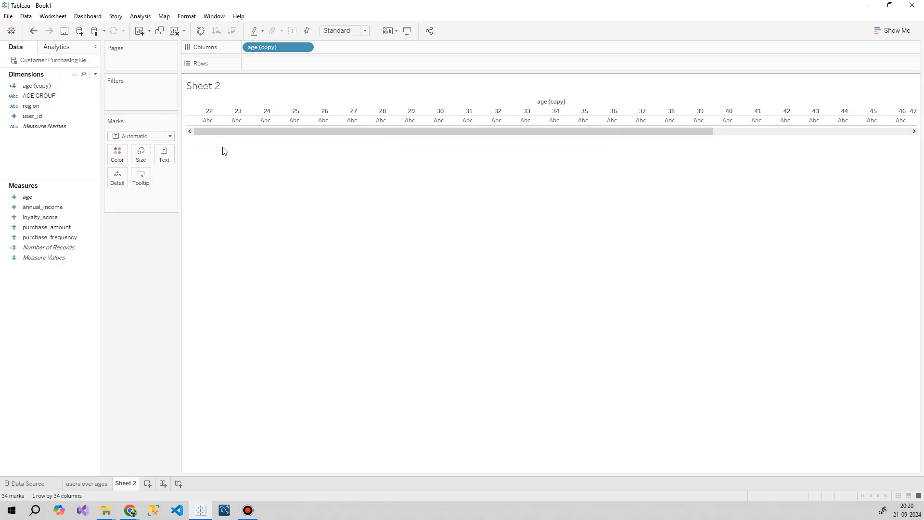
Place loyalty_score on Rows against age (copy) and aggregate it as an average.
left_click_drag(212, 134, 76, 177)
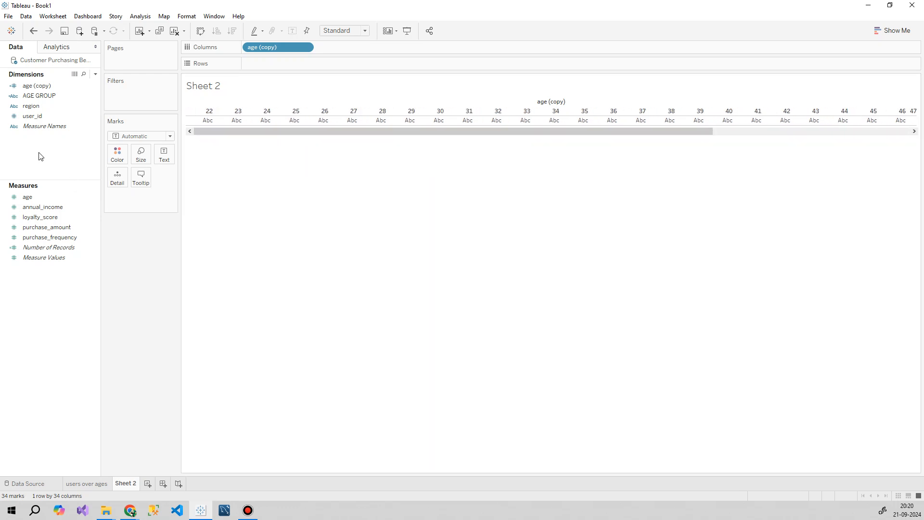
left_click_drag(42, 217, 307, 64)
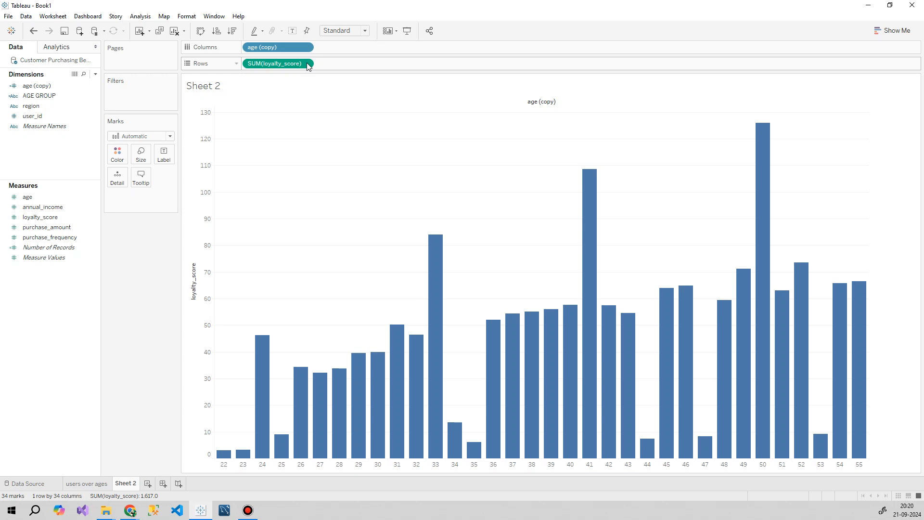
mouse_move(258, 375)
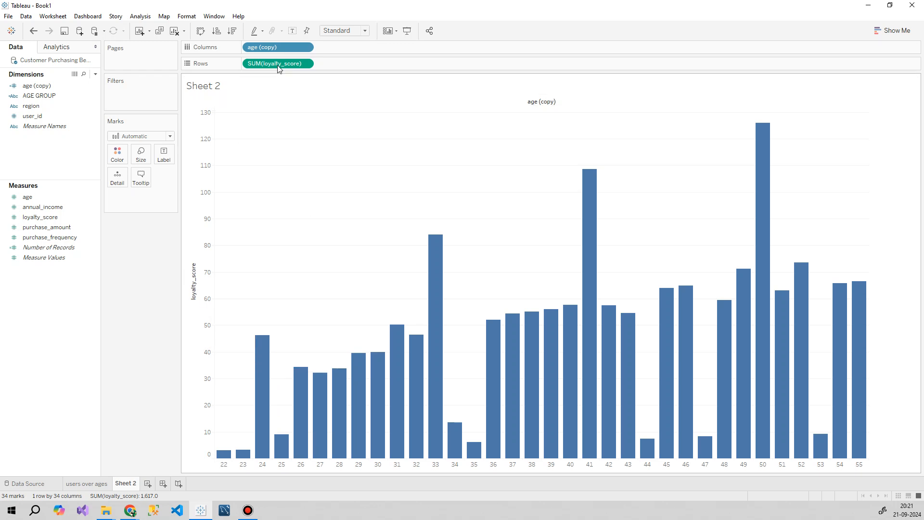
mouse_move(260, 357)
mouse_move(462, 453)
left_click(305, 64)
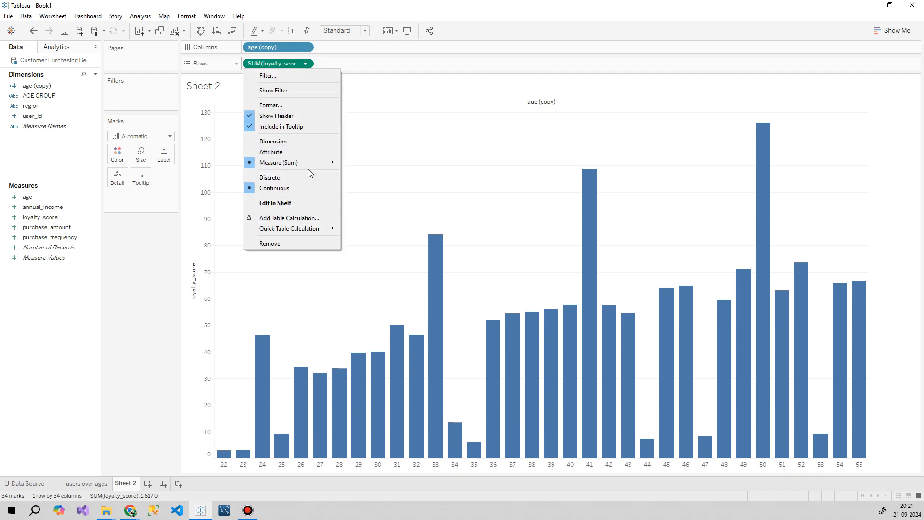
mouse_move(276, 166)
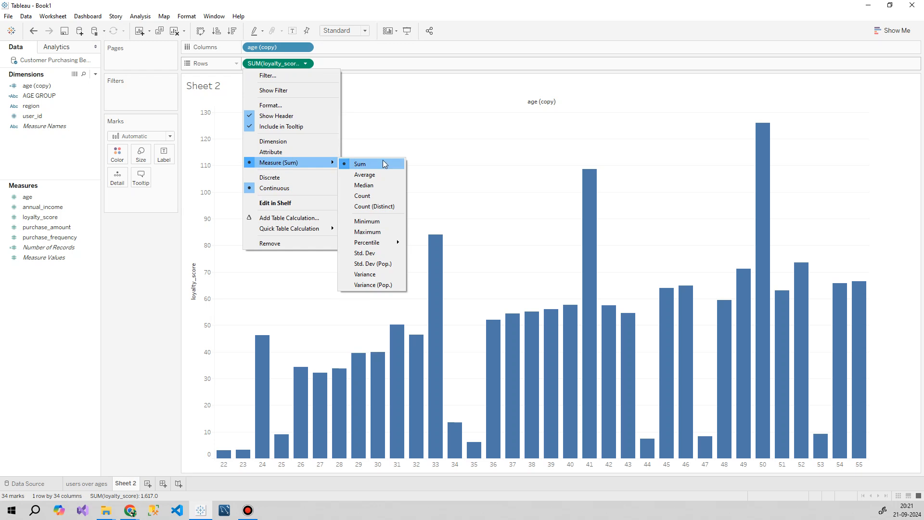
left_click(364, 175)
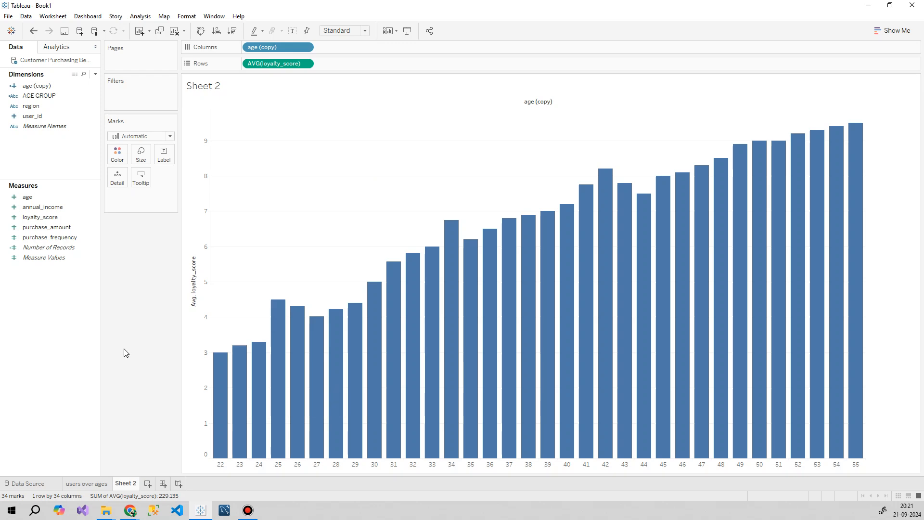
Set the mark type to Line and inspect the average loyalty score at the youngest ages.
left_click(153, 137)
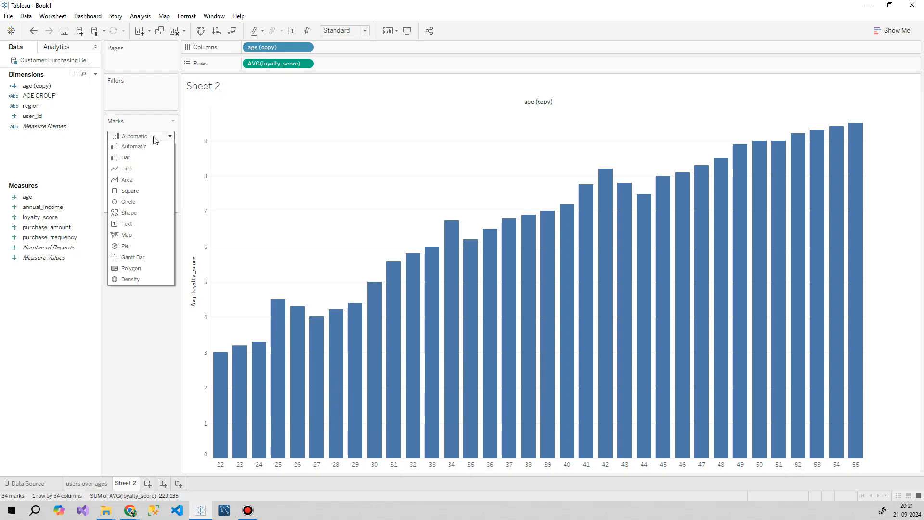
left_click(145, 169)
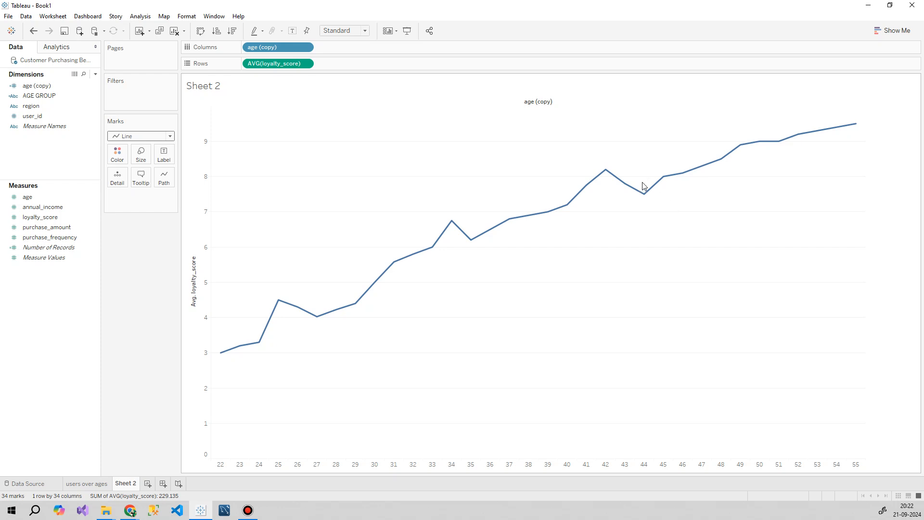
mouse_move(222, 356)
mouse_move(279, 305)
mouse_move(222, 358)
Try colouring the loyalty line by region and user_id, and remove both fields from the marks.
left_click(32, 106)
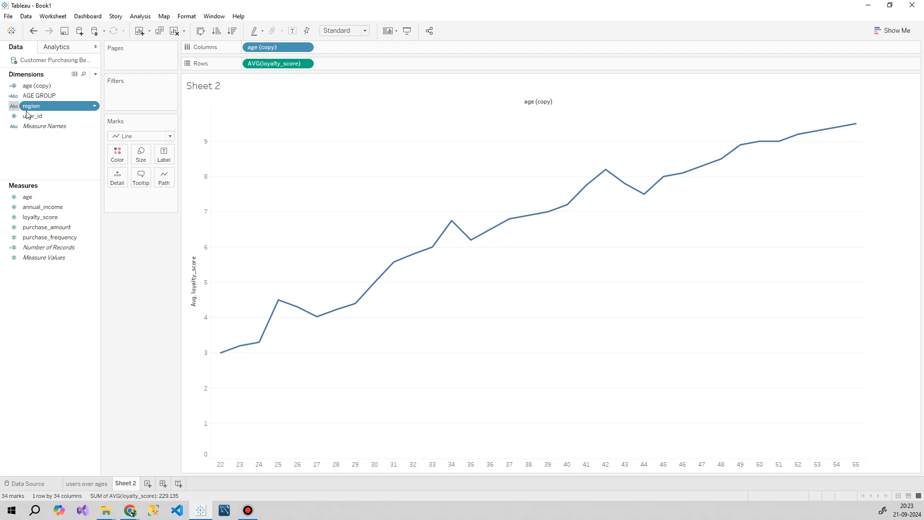
left_click_drag(29, 107, 116, 158)
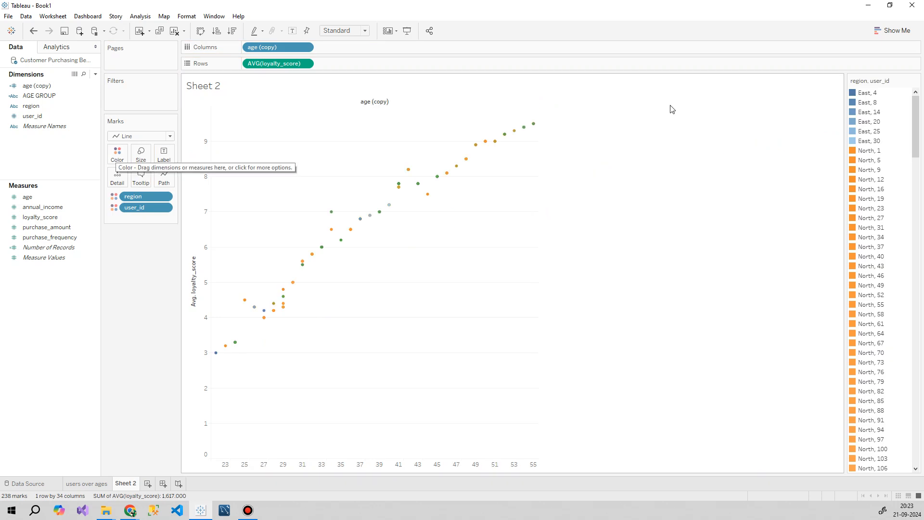
left_click_drag(916, 130, 909, 470)
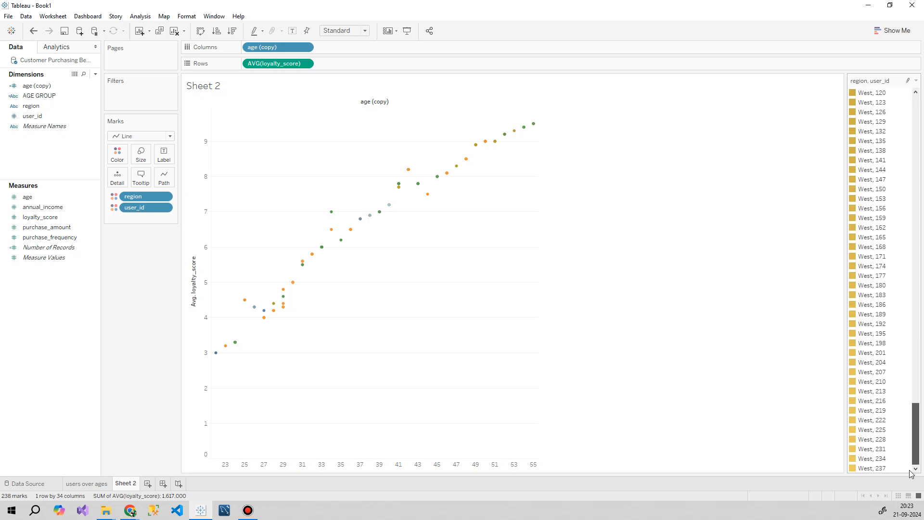
left_click_drag(914, 425, 922, 117)
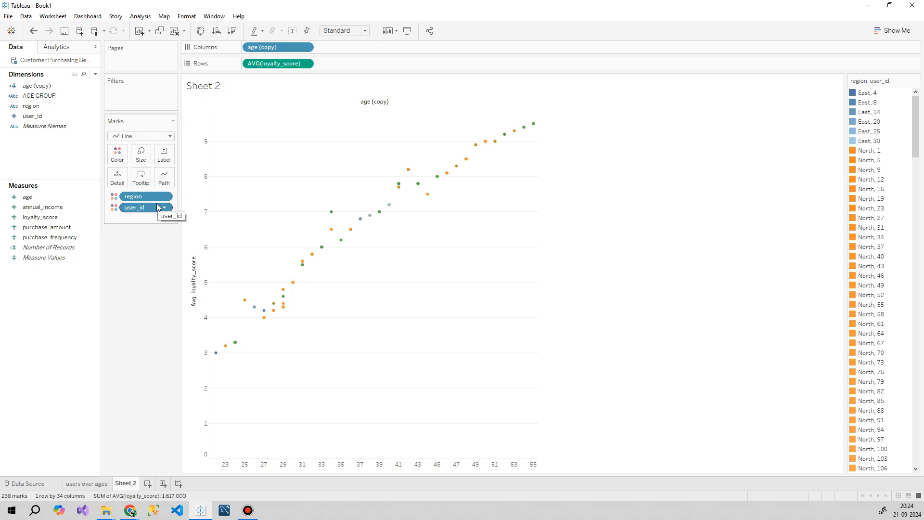
left_click_drag(155, 207, 147, 240)
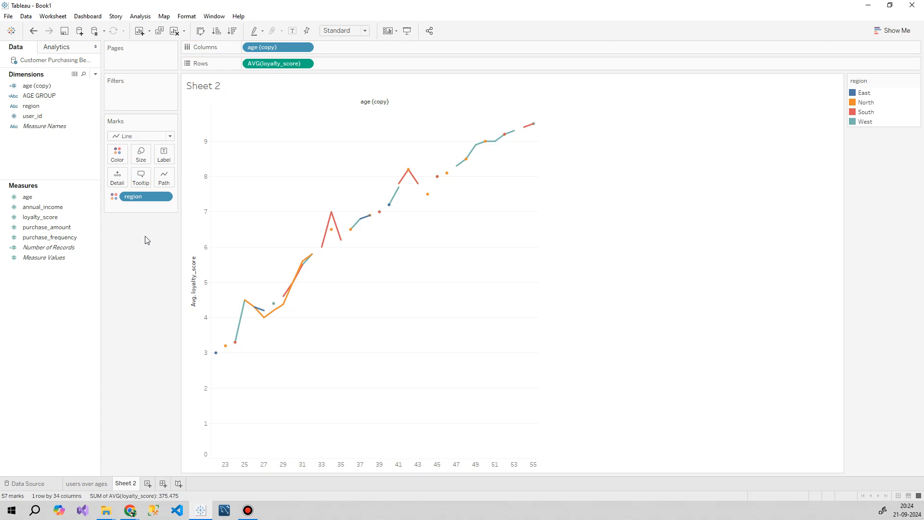
left_click_drag(136, 198, 138, 247)
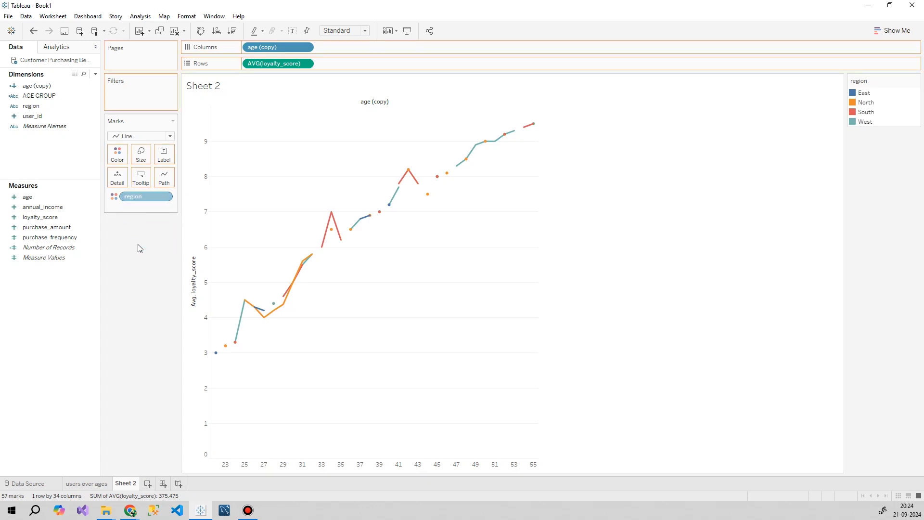
left_click(37, 119)
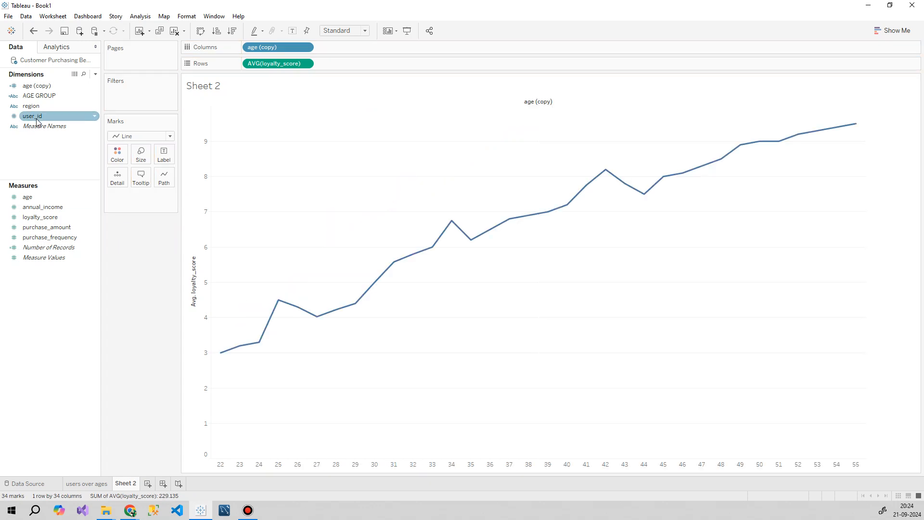
Try splitting the chart by region on Rows and colouring it by region, and remove the region field.
left_click(36, 110)
left_click_drag(54, 108, 359, 63)
left_click(29, 108)
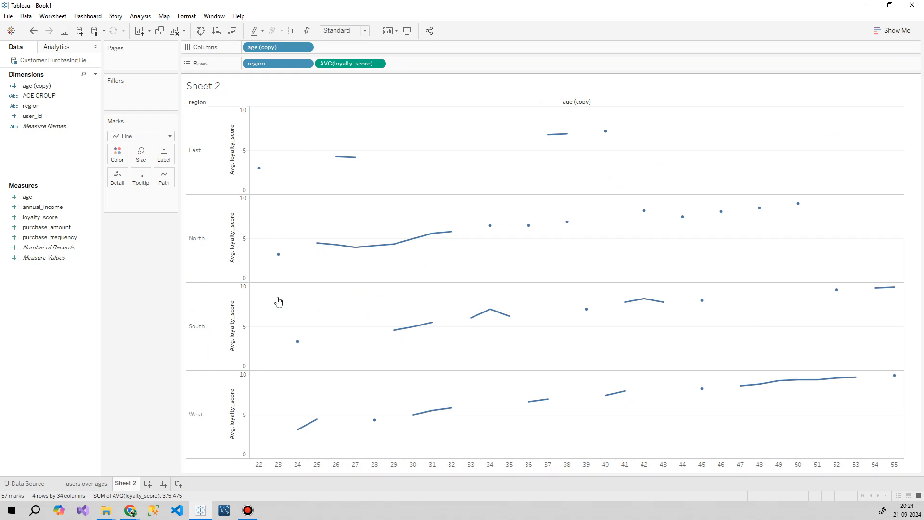
mouse_move(332, 64)
left_mouse_down()
mouse_move(303, 84)
mouse_move(353, 57)
mouse_move(350, 64)
left_mouse_up()
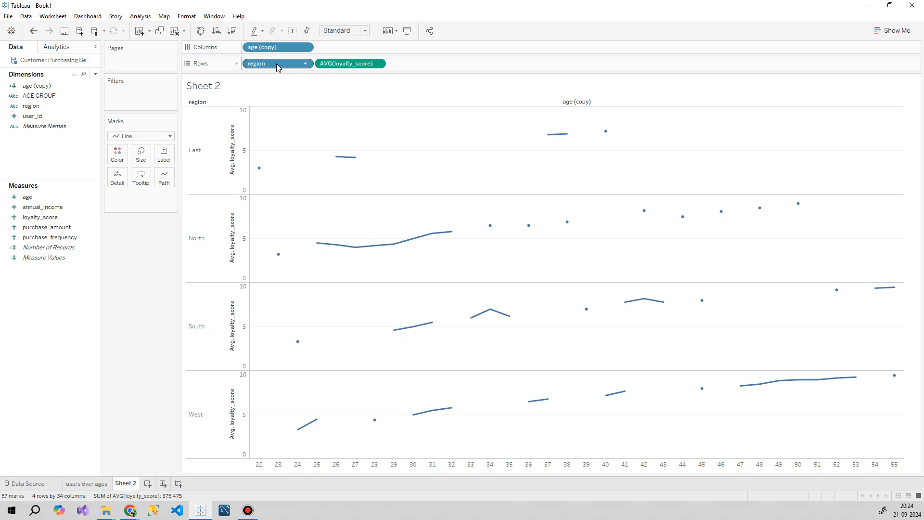
left_click_drag(278, 67, 116, 155)
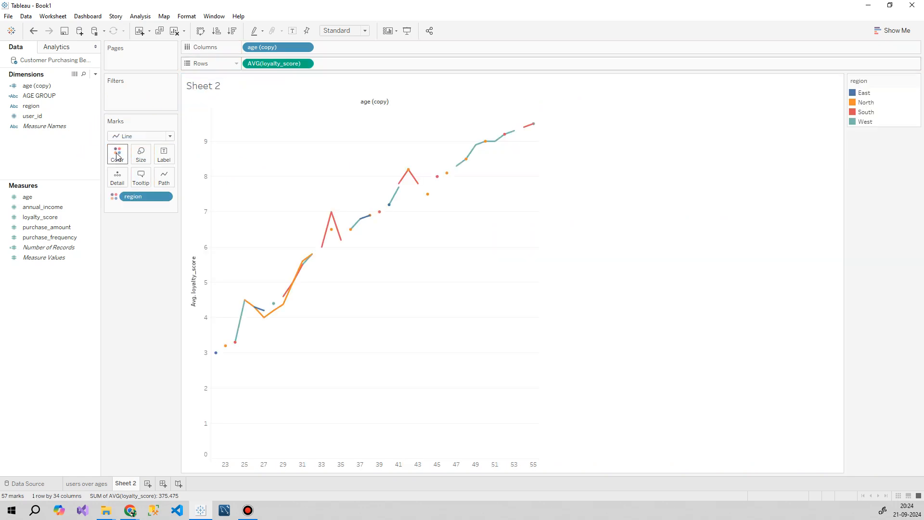
left_click_drag(140, 197, 132, 285)
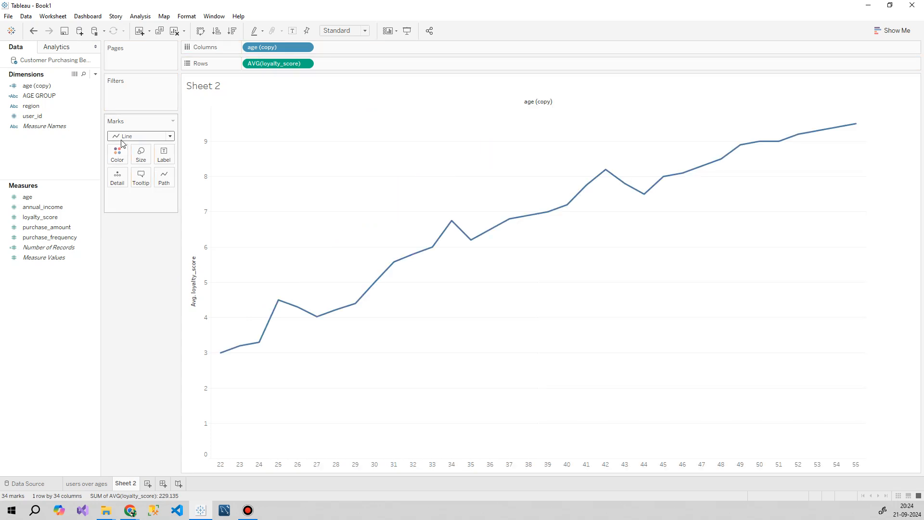
Add a region filter to the chart and apply it with only East selected.
left_click_drag(47, 107, 160, 99)
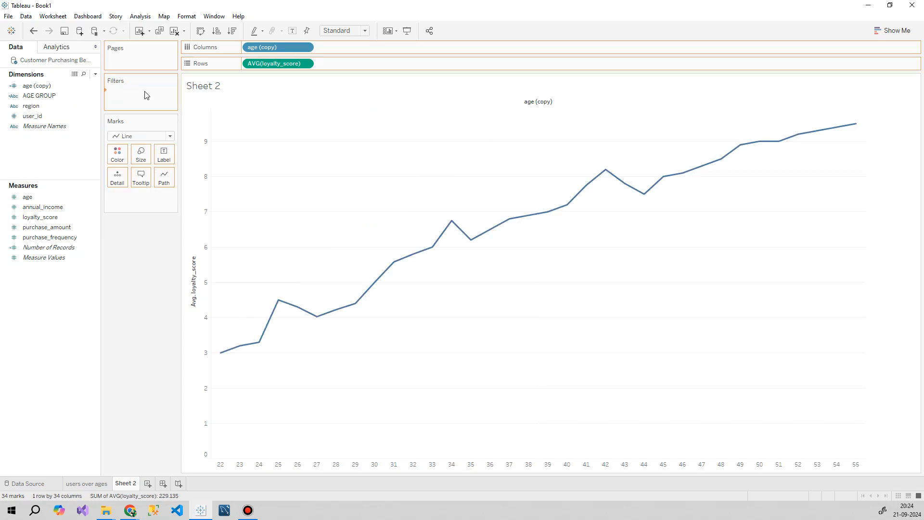
left_click(375, 184)
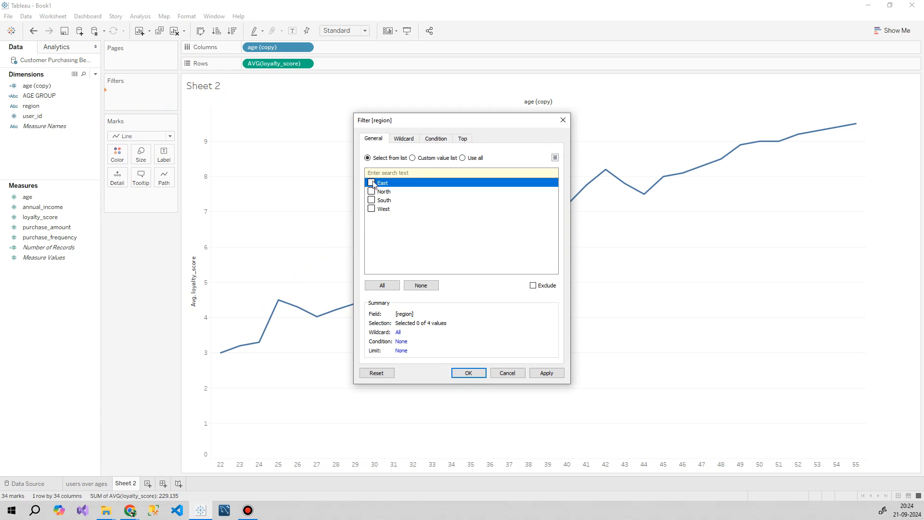
left_click_drag(443, 123, 133, 42)
left_click(226, 294)
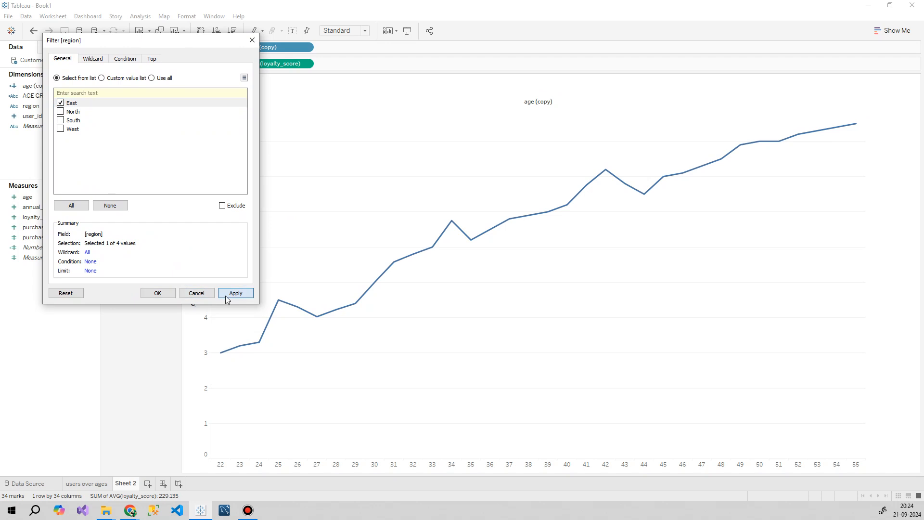
Apply the region filter with only North selected.
left_click_drag(179, 42, 758, 94)
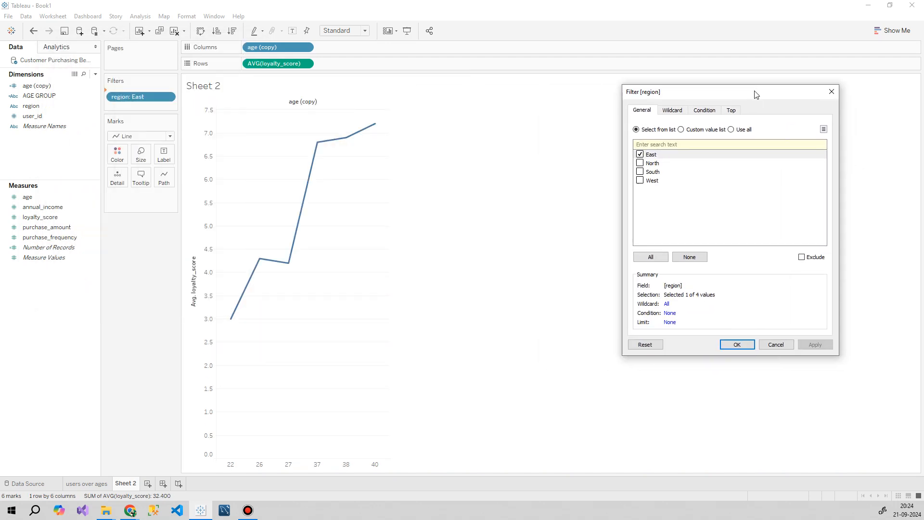
left_click(639, 162)
left_click(639, 155)
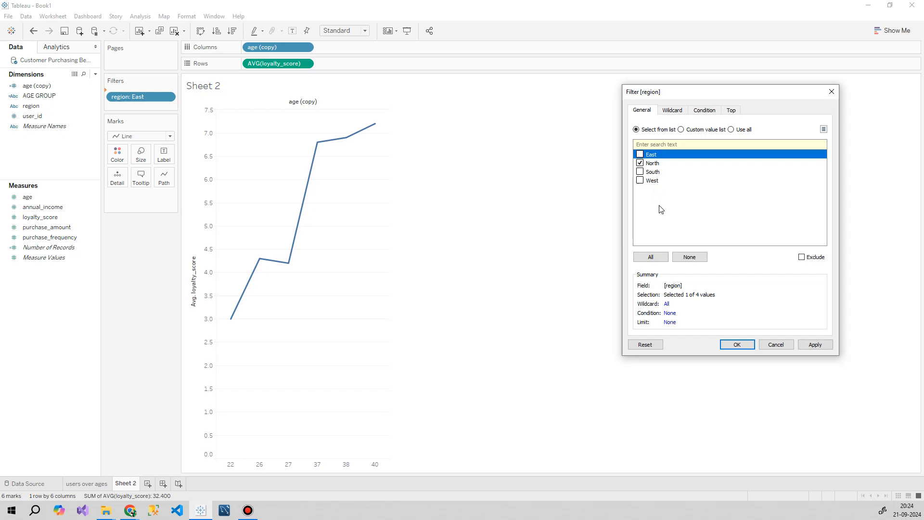
left_click(808, 347)
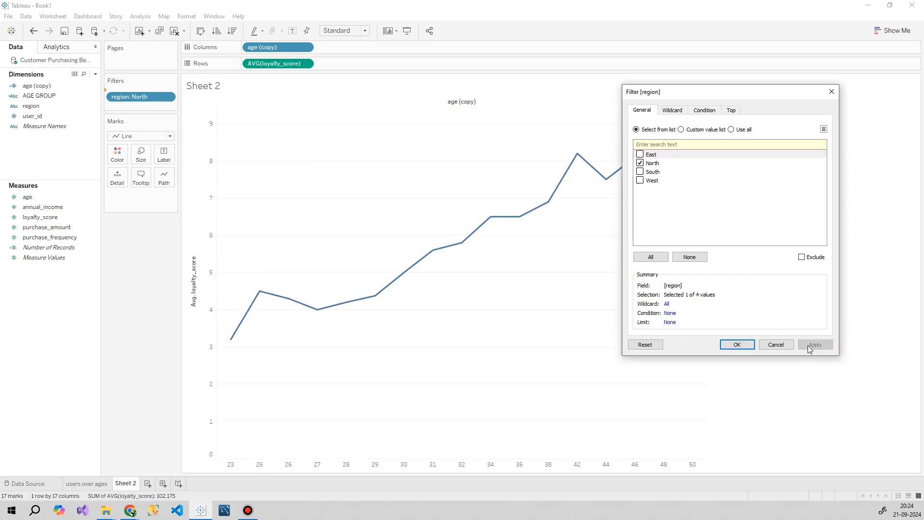
Apply the region filter with only South selected.
left_click_drag(740, 96, 816, 148)
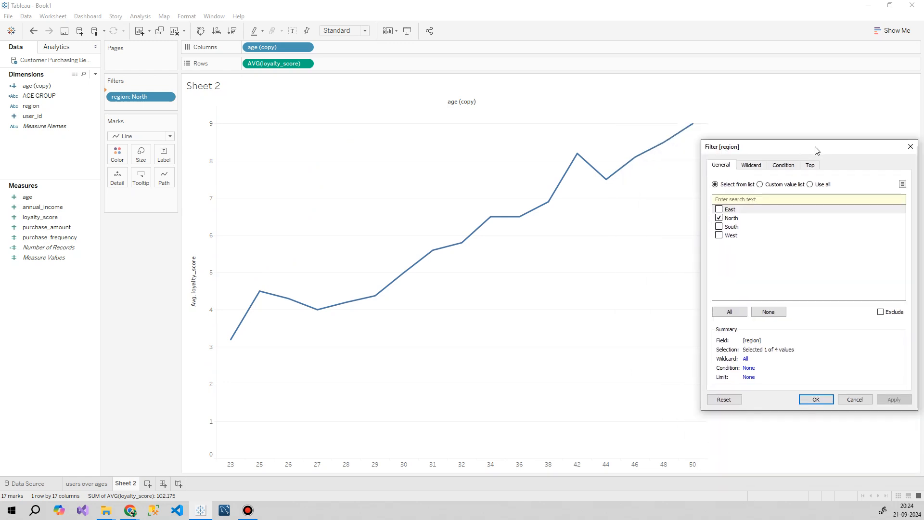
left_click(717, 226)
left_click(718, 218)
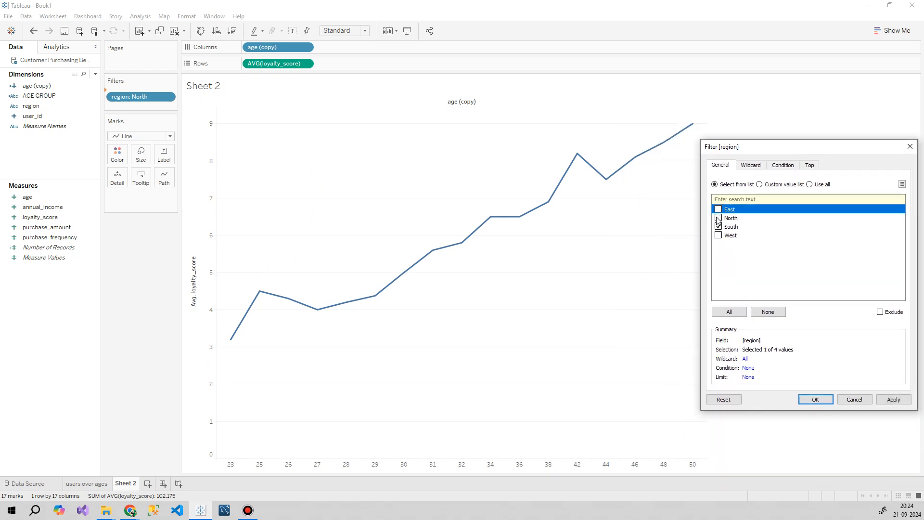
left_click(893, 399)
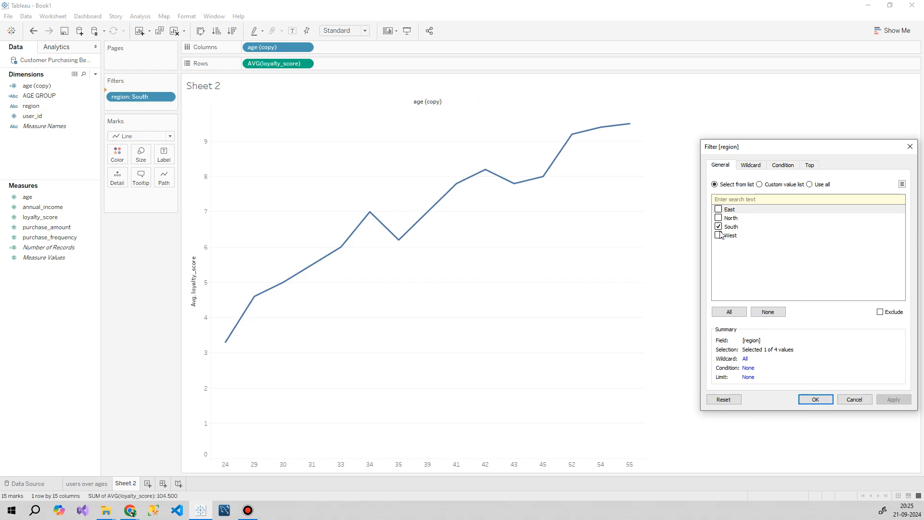
Apply the region filter with only West selected.
left_click(718, 227)
left_click(718, 234)
left_click(887, 399)
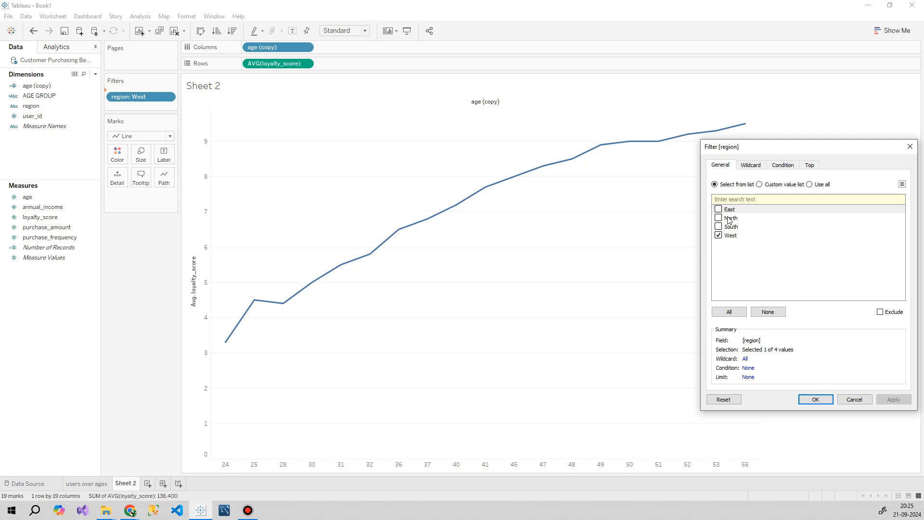
Apply the region filter with all four regions selected and close the filter settings.
left_click(738, 311)
left_click(895, 400)
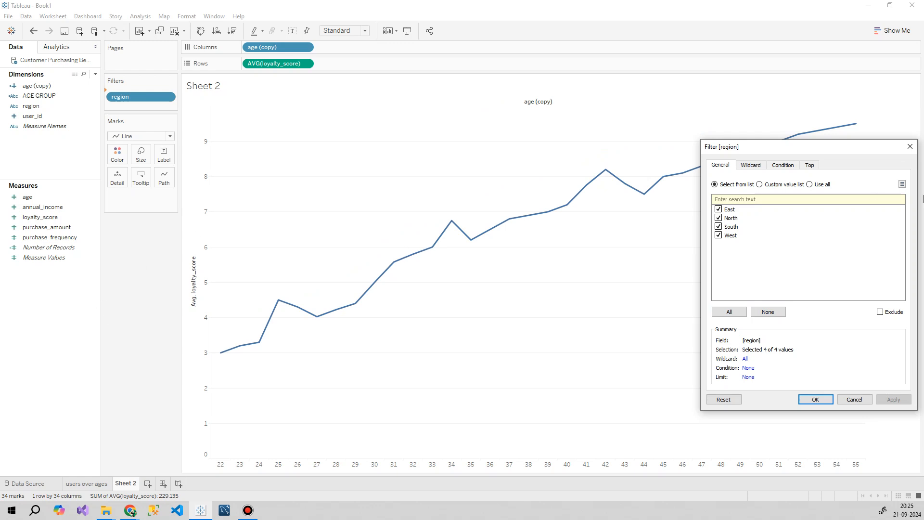
left_click(909, 146)
Move region from the filters to Color and keep Line as the mark type.
left_click_drag(125, 95, 119, 152)
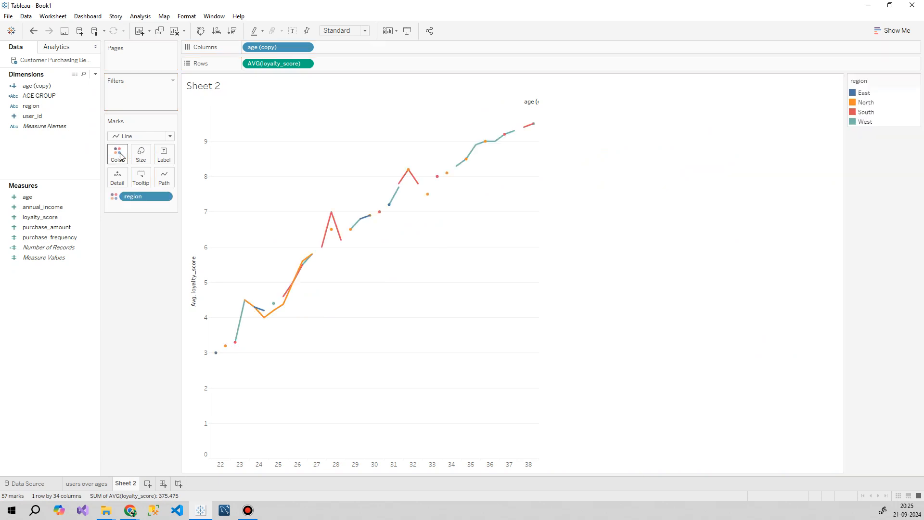
left_click(128, 137)
left_click(126, 170)
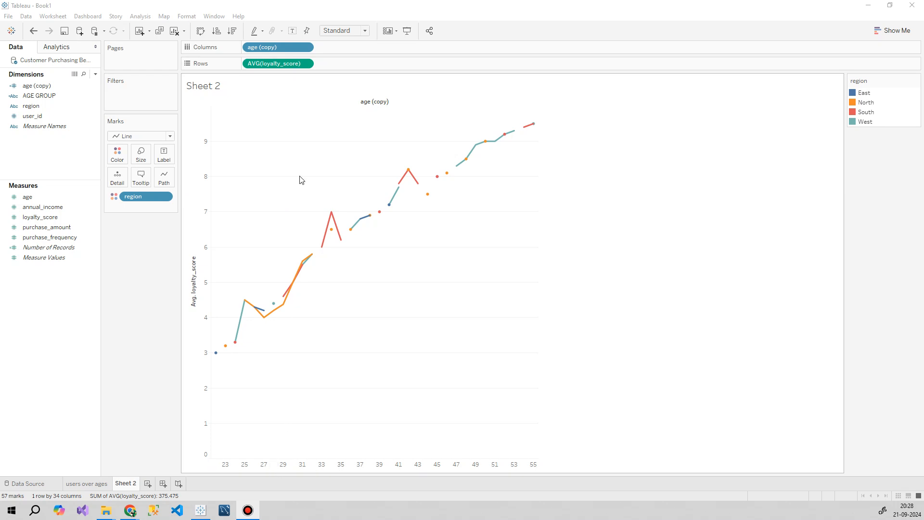
Make age (copy) continuous on Columns and highlight the East region's line.
left_click(306, 50)
left_click(306, 50)
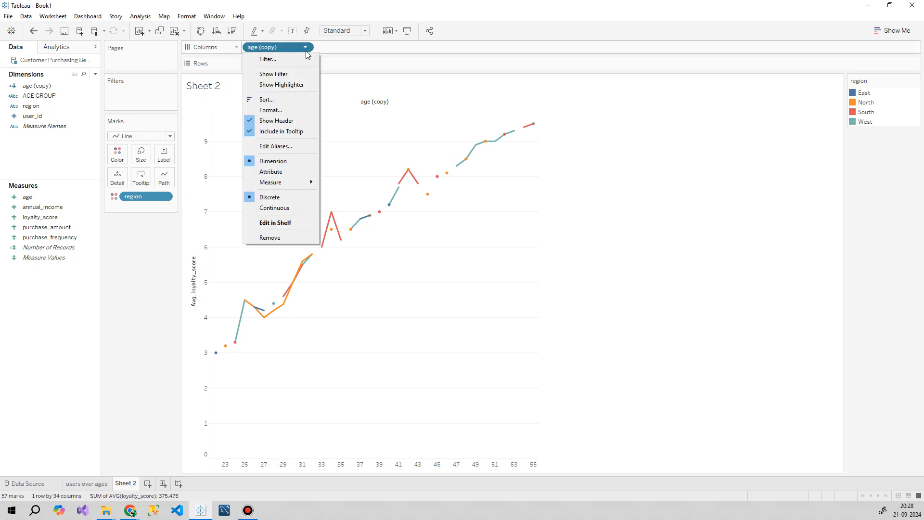
left_click(303, 208)
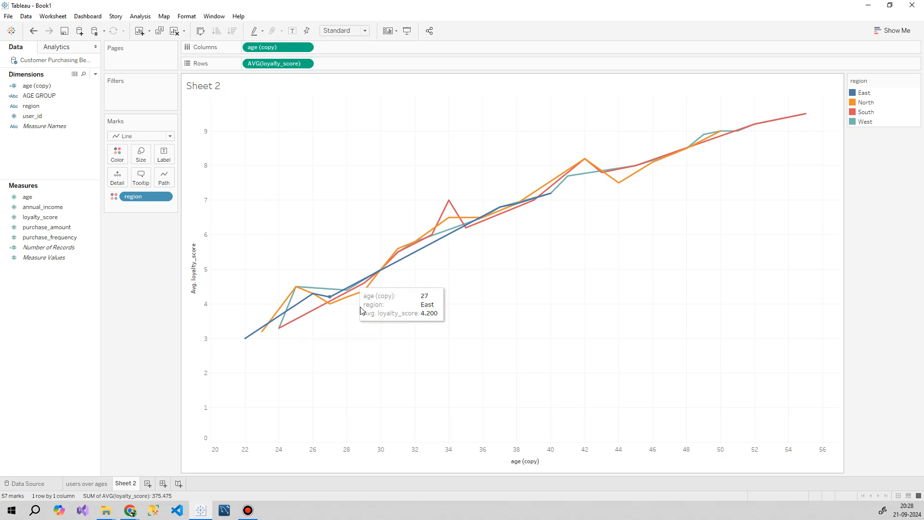
left_click(863, 94)
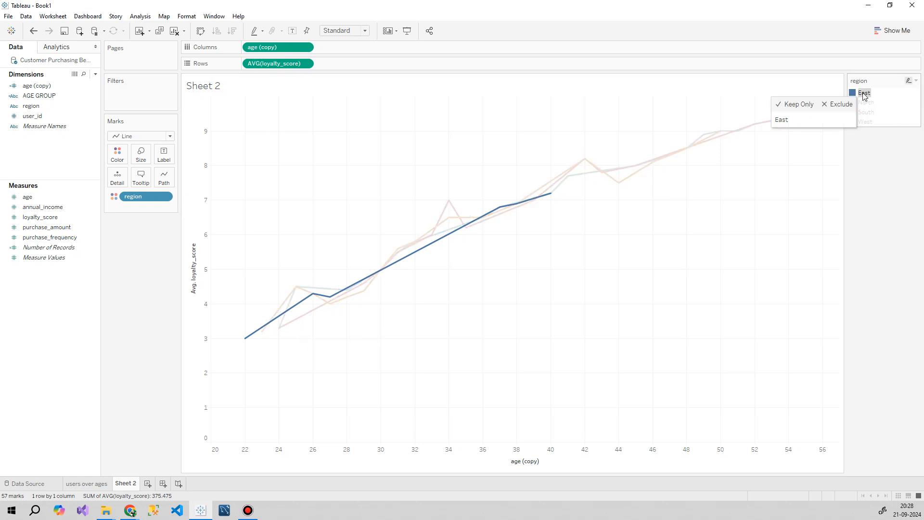
Highlight the North, South, West and East lines in turn to compare loyalty trends by region, and clear the highlight.
left_click(868, 104)
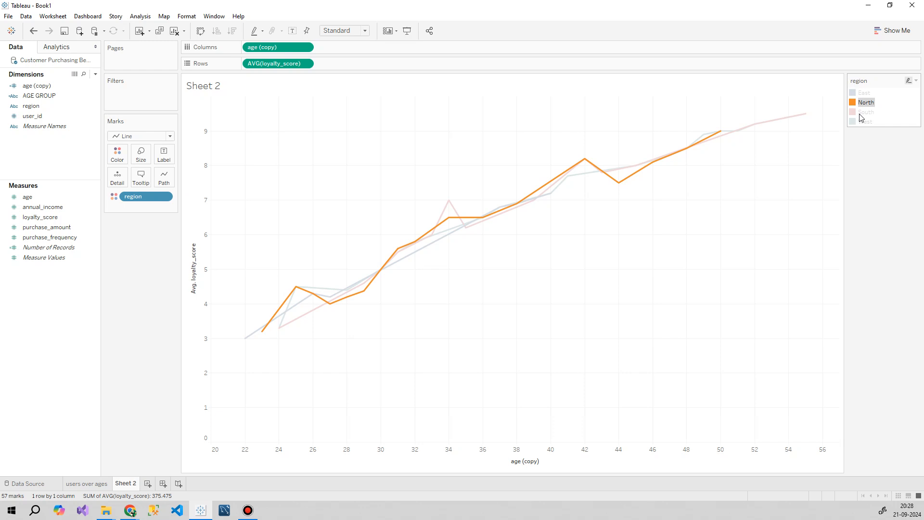
left_click(862, 114)
left_click(868, 122)
left_click(867, 111)
left_click(865, 102)
left_click(861, 93)
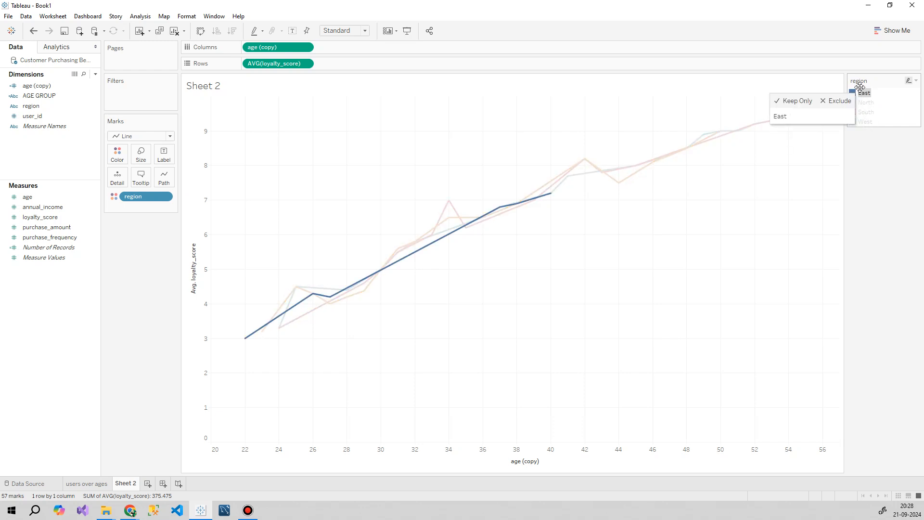
left_click(862, 102)
left_click(867, 113)
left_click(868, 122)
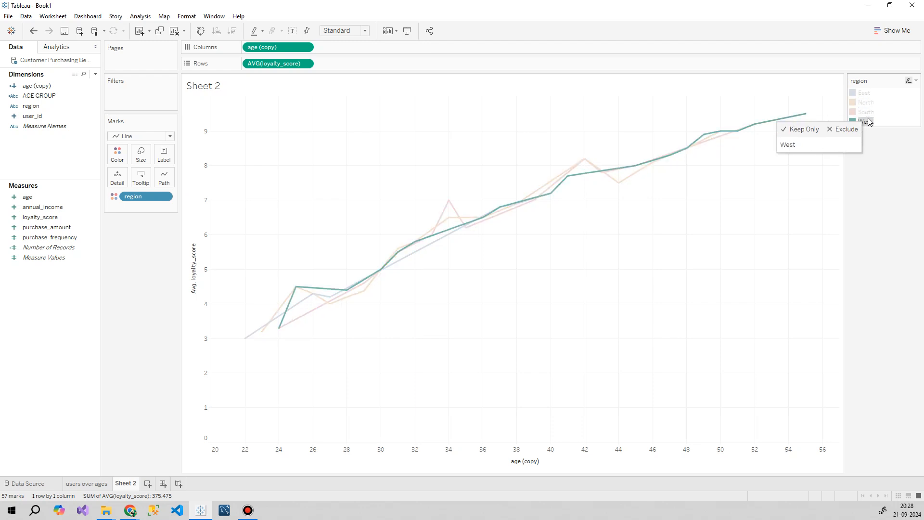
left_click(865, 94)
left_click(891, 178)
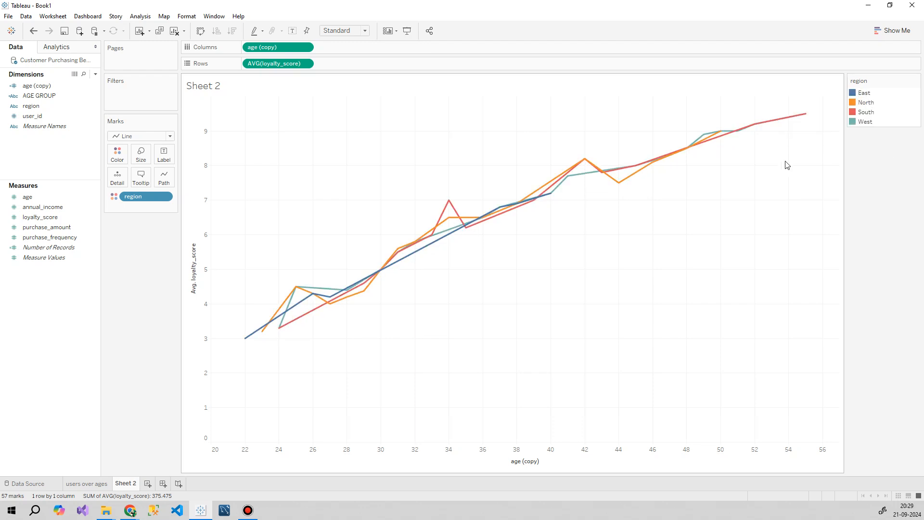
Try the Area mark type for the loyalty score chart and restore the Line mark type.
left_click(150, 138)
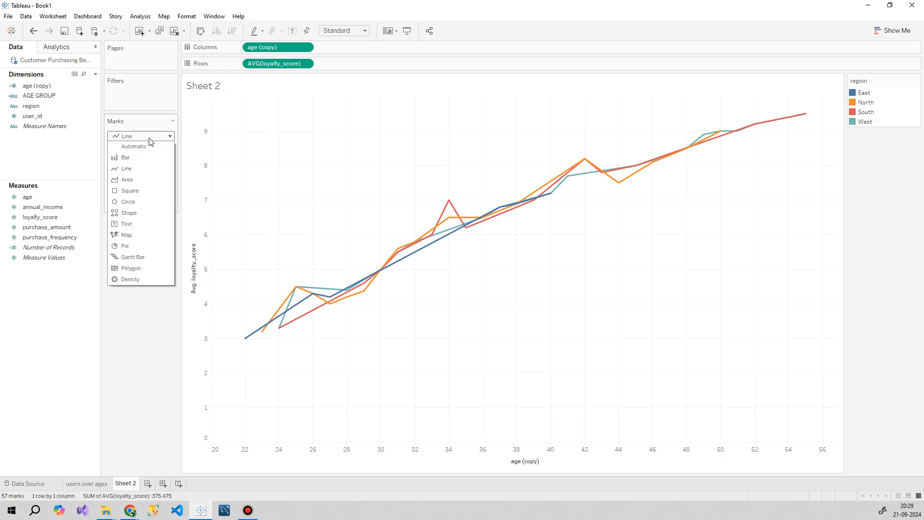
left_click(144, 186)
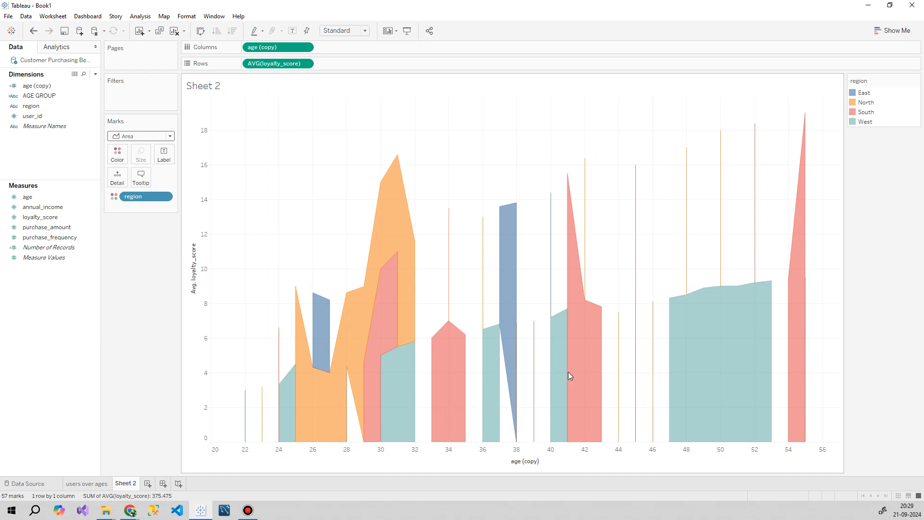
left_click(149, 140)
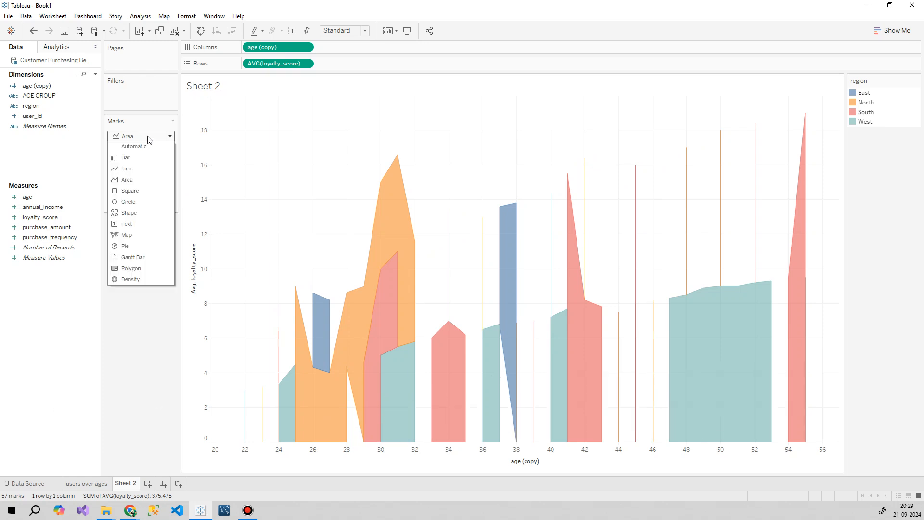
left_click(147, 172)
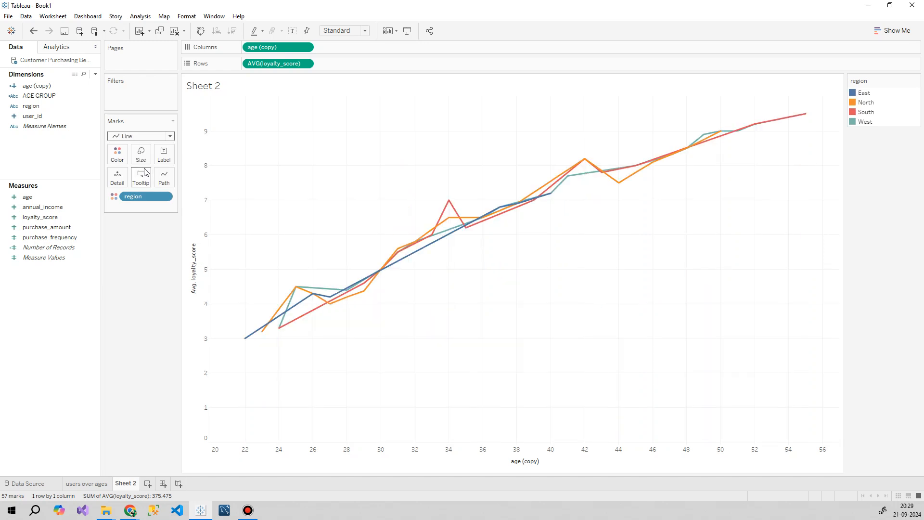
Remove region from Color and add it as a filter with all four regions selected.
left_click_drag(130, 197, 136, 251)
left_click(68, 107)
left_click_drag(49, 108, 145, 94)
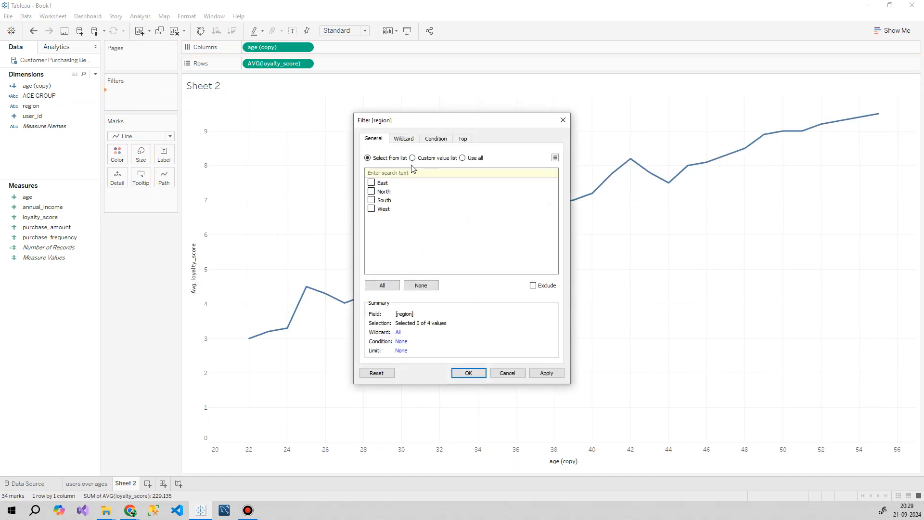
left_click(392, 286)
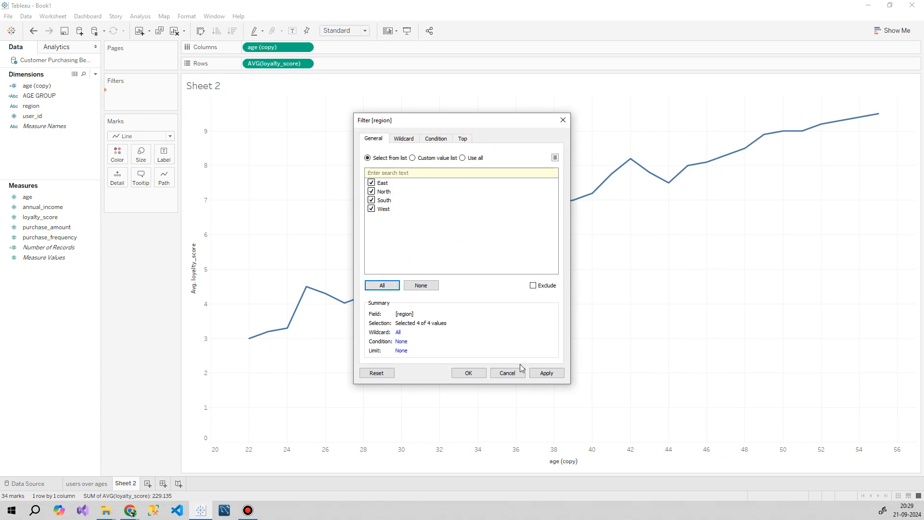
left_click(546, 373)
left_click(468, 373)
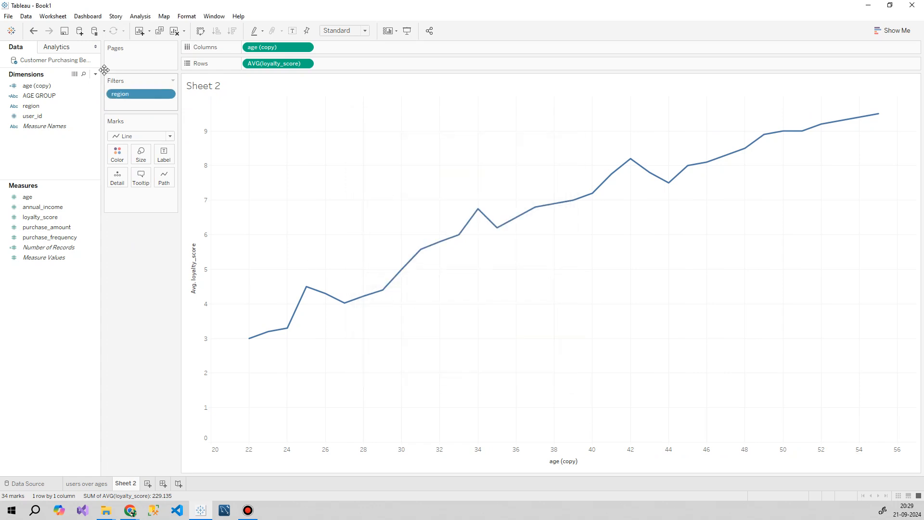
Show the region filter beside the chart and set it to Multiple Values (dropdown).
right_click(131, 93)
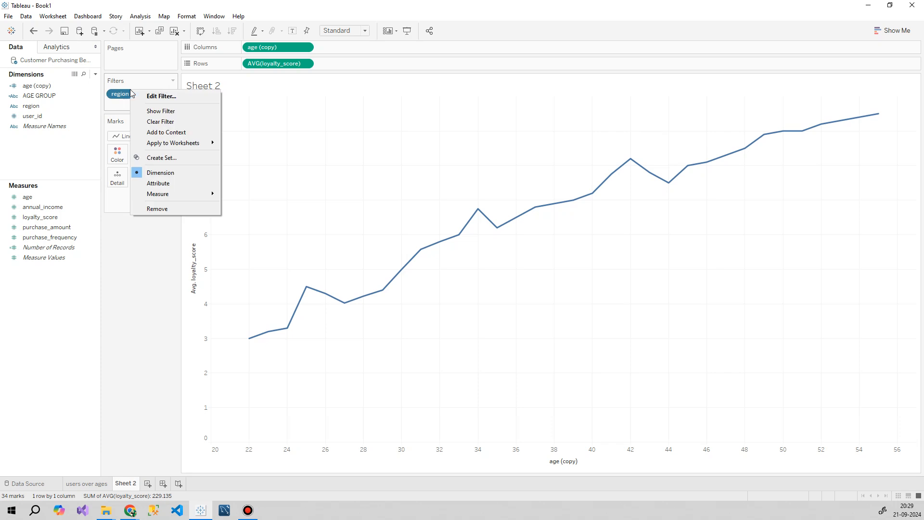
left_click(185, 111)
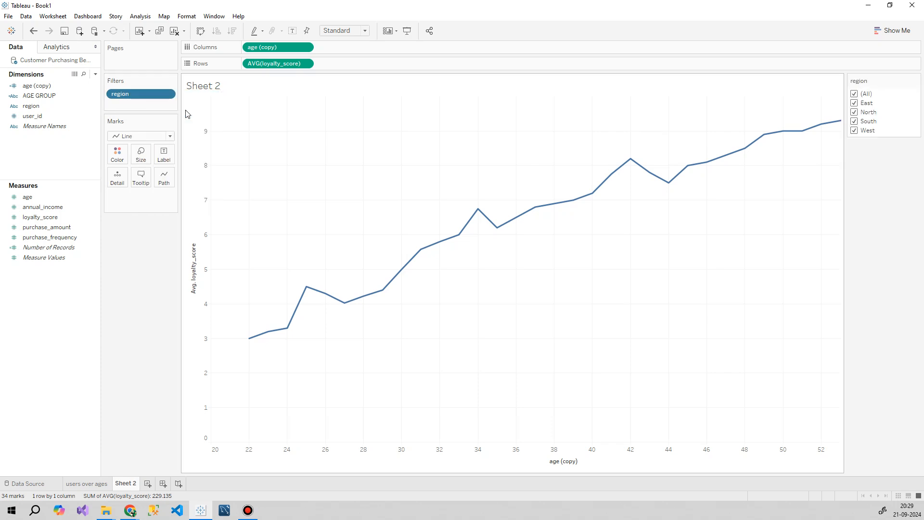
left_click(915, 80)
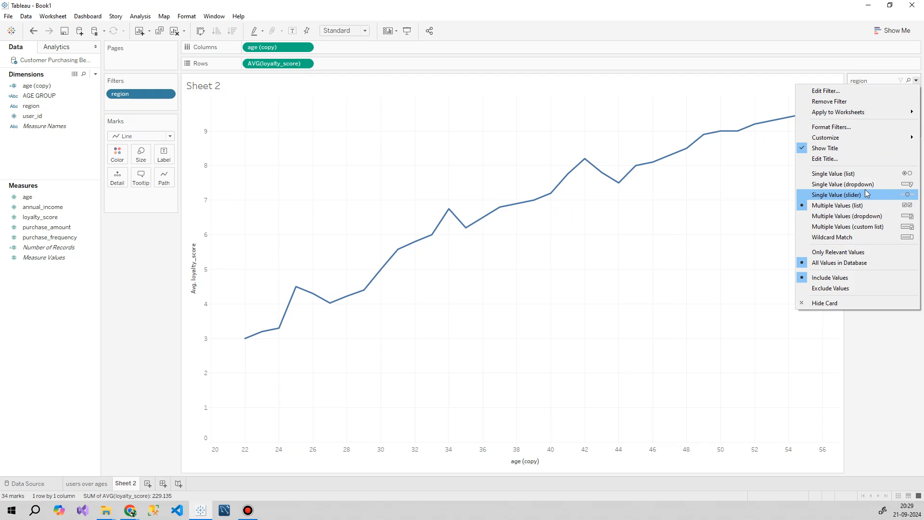
left_click(829, 221)
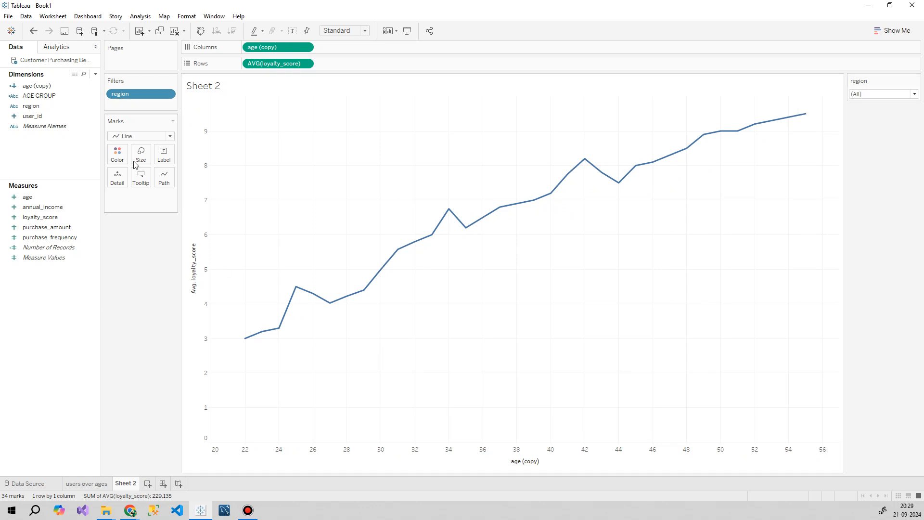
Turn on mark labels for the line, try Min/Max, and limit the labels to highlighted marks.
left_click(163, 153)
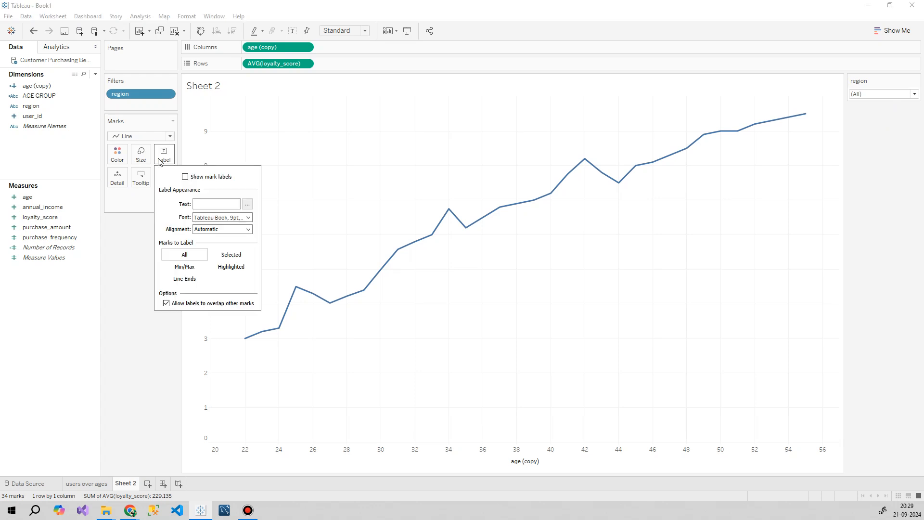
left_click(185, 176)
left_click(166, 303)
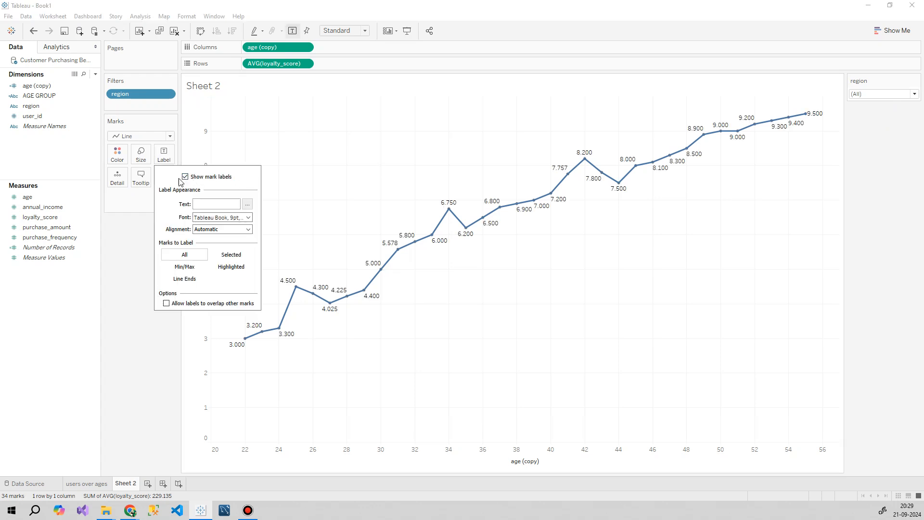
left_click(188, 267)
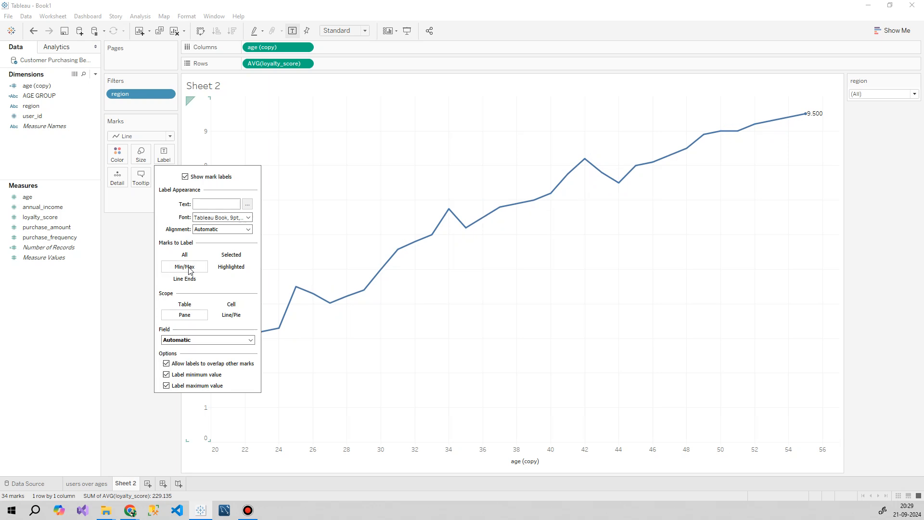
left_click(231, 266)
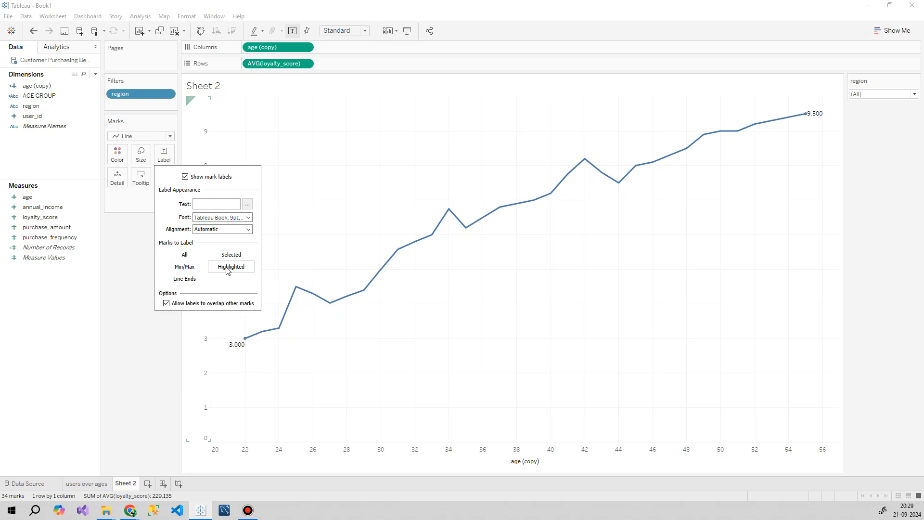
left_click(169, 338)
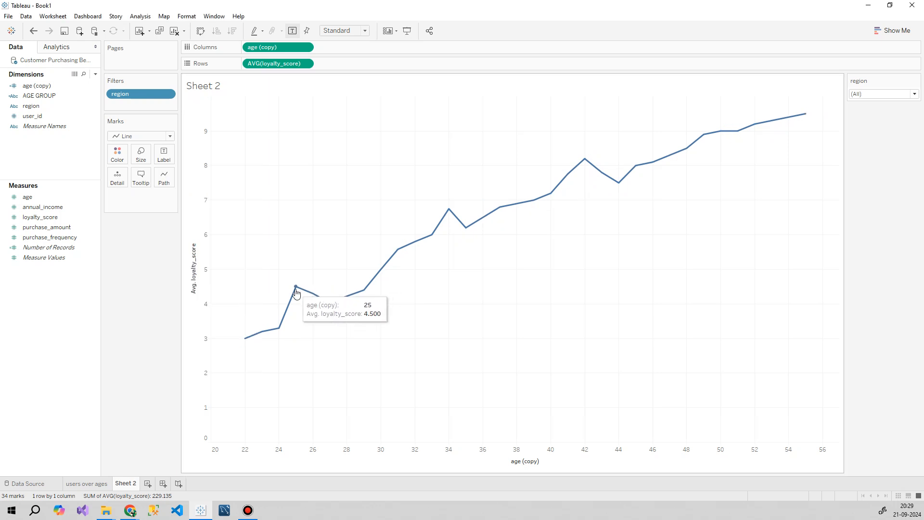
Select the points around ages 33 to 35 and 42 to 46 to read their labels, and clear the selection.
left_click_drag(429, 205, 481, 241)
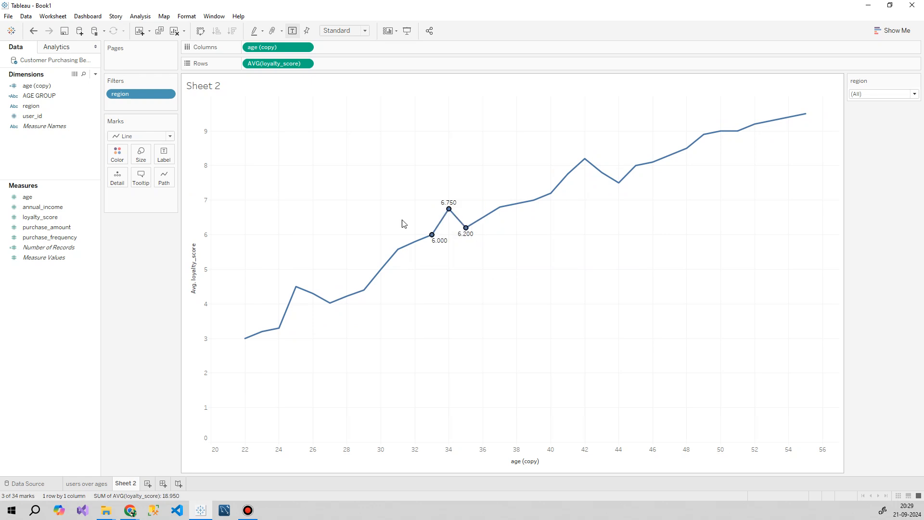
left_click(574, 185)
left_click_drag(569, 129, 625, 237)
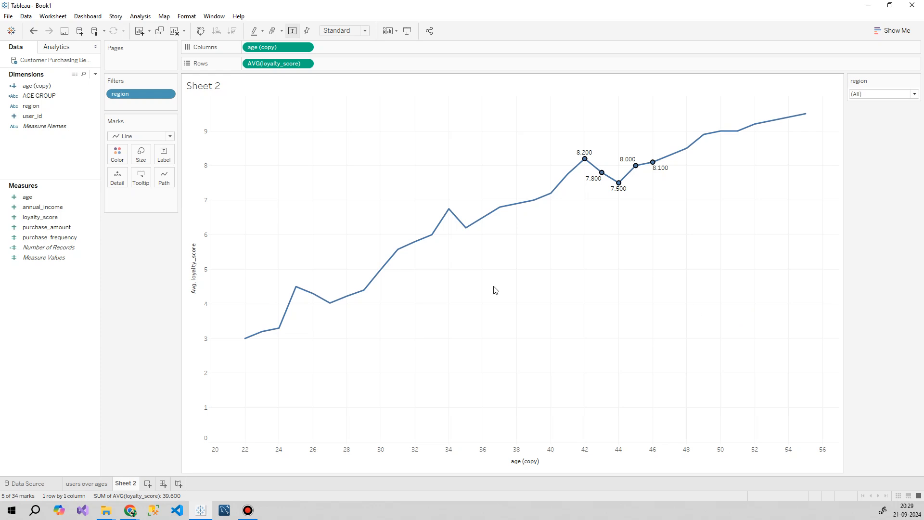
left_click(661, 282)
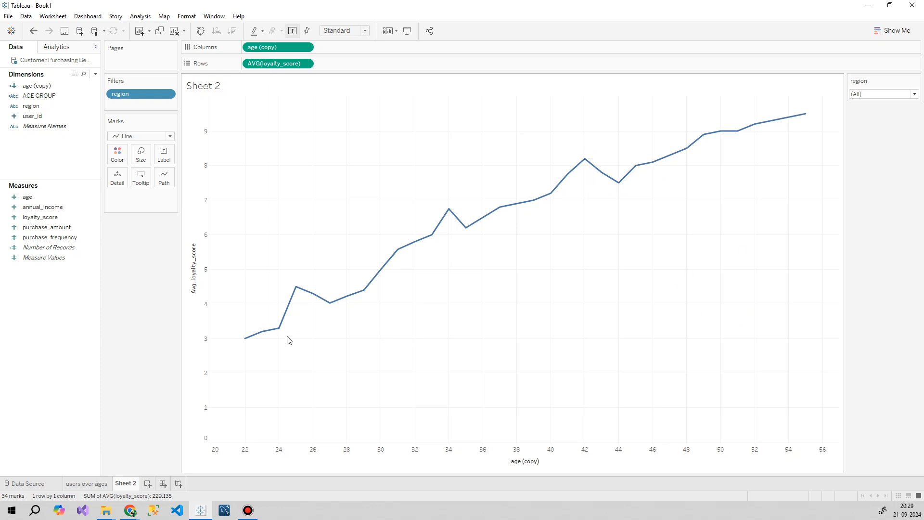
Open the name of Sheet 2 for editing.
double_click(131, 485)
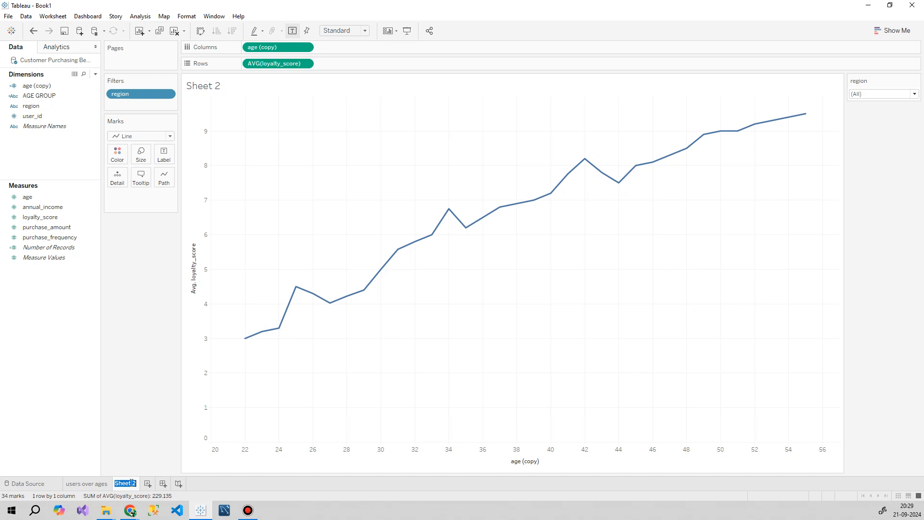
Rename the Sheet 2 worksheet as "loyalty over age".
type("loyalty over age")
key("Return")
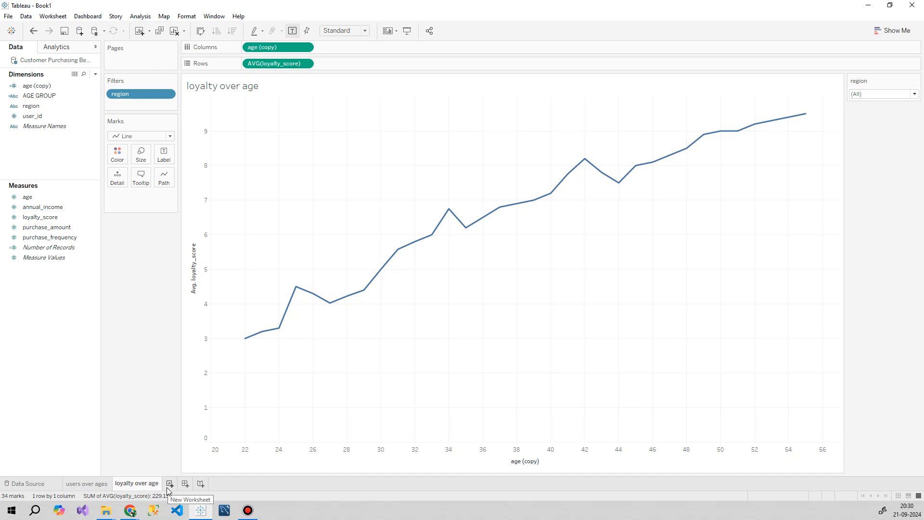
Review the source data, then add a new worksheet with AGE GROUP in the columns and annual_income in the rows.
left_click(20, 484)
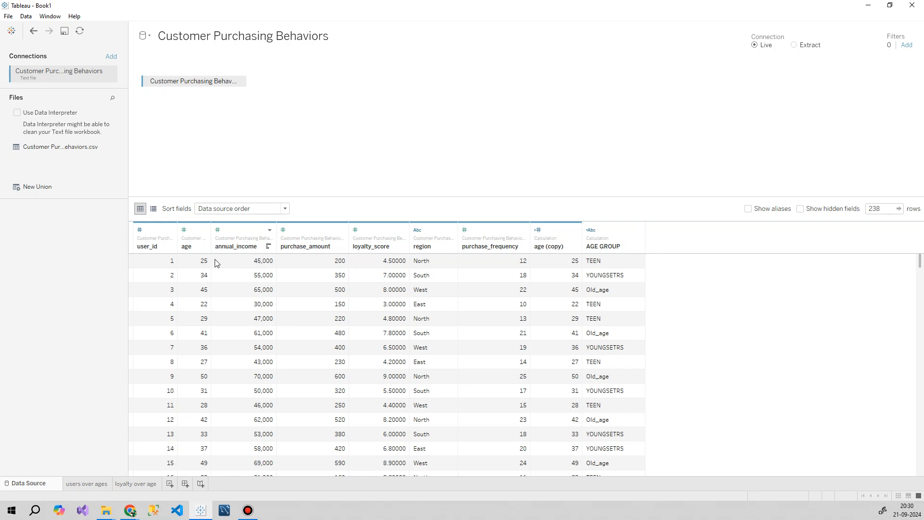
left_click(169, 483)
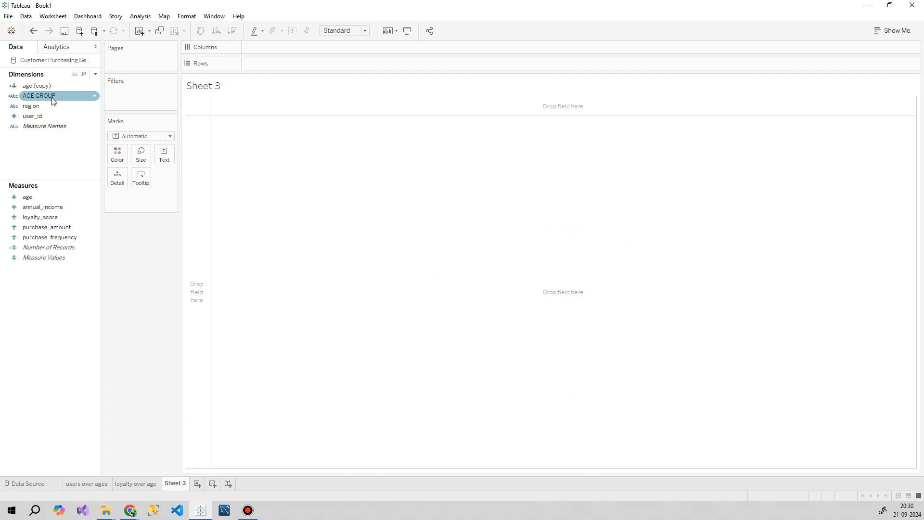
left_click_drag(29, 96, 327, 49)
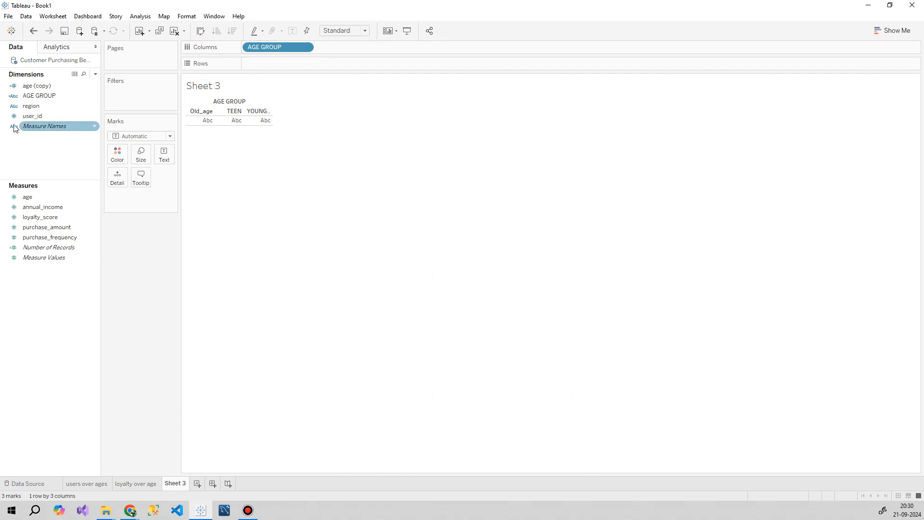
left_click(55, 206)
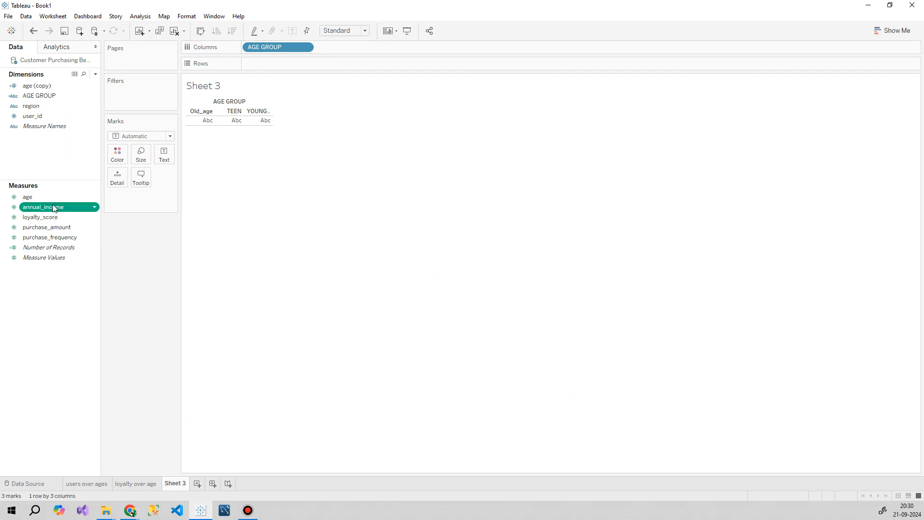
left_click_drag(50, 205, 293, 62)
Change the aggregation of annual_income in the rows to Average.
mouse_move(245, 124)
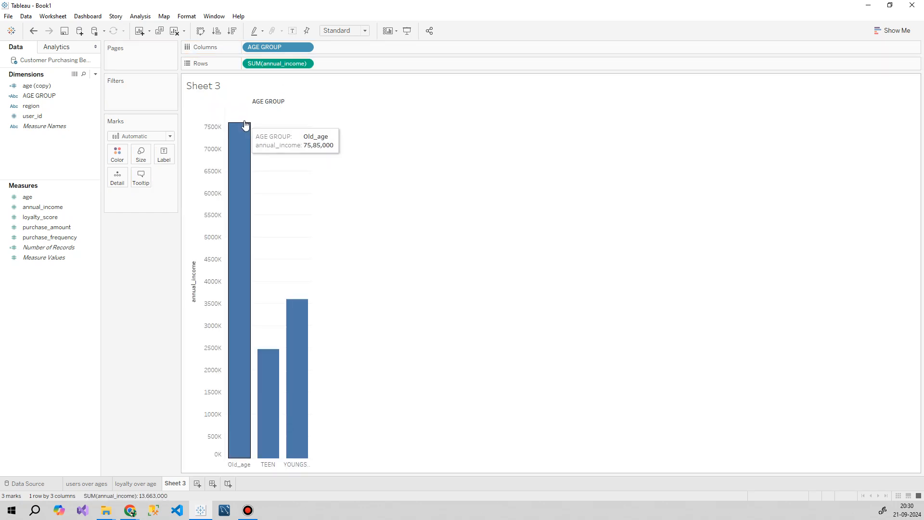
left_click(305, 64)
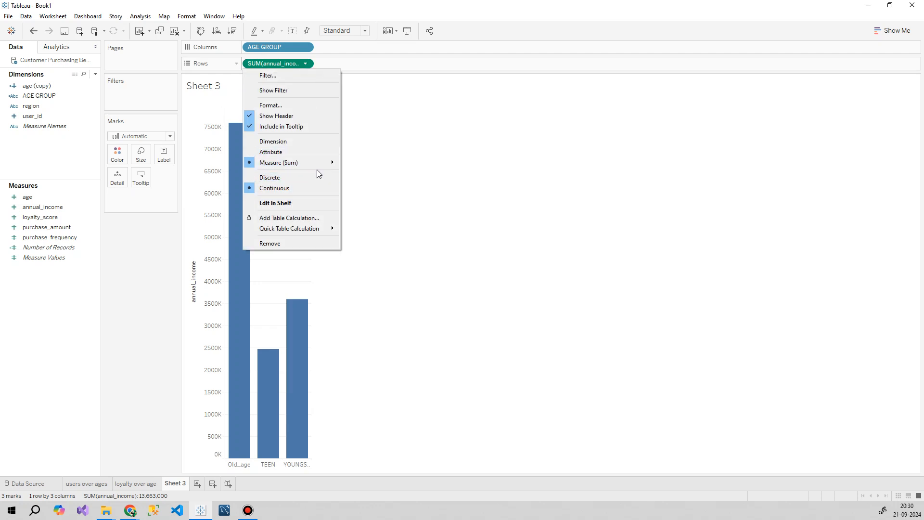
mouse_move(319, 163)
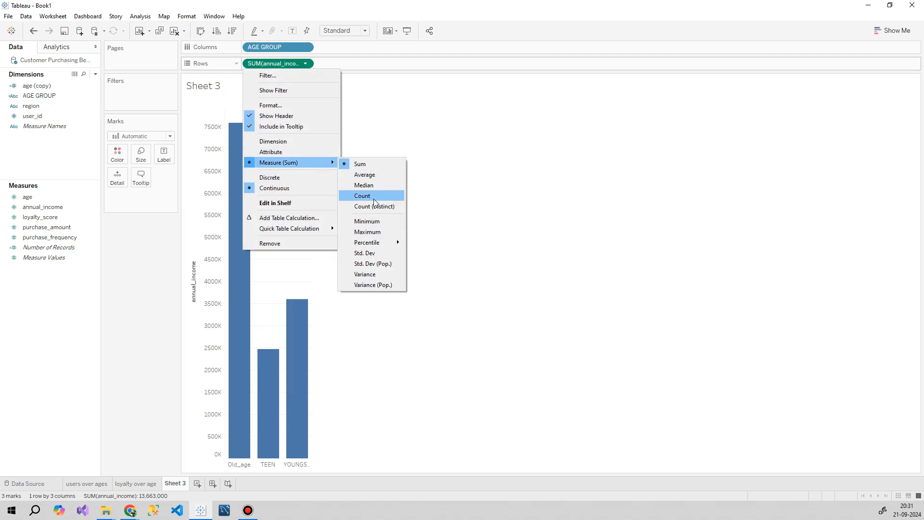
left_click(376, 175)
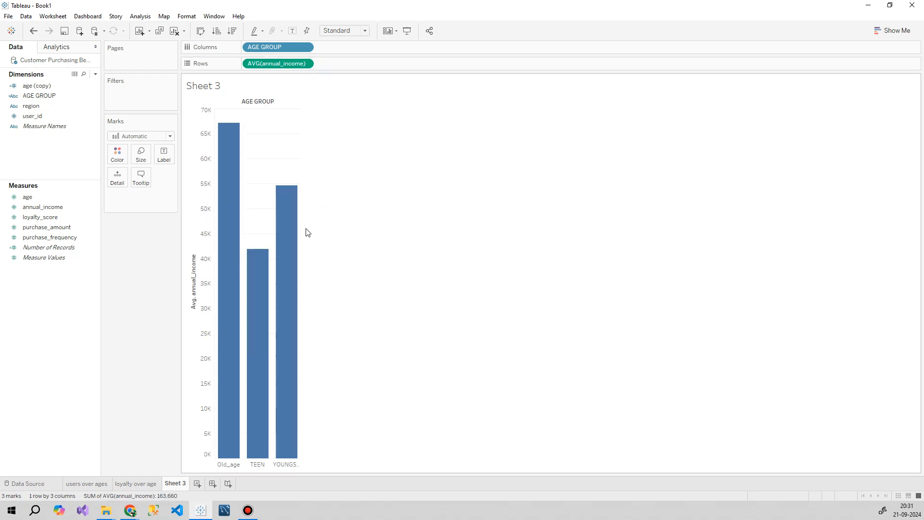
Widen the bar chart so the age group columns have more room for their names.
mouse_move(295, 256)
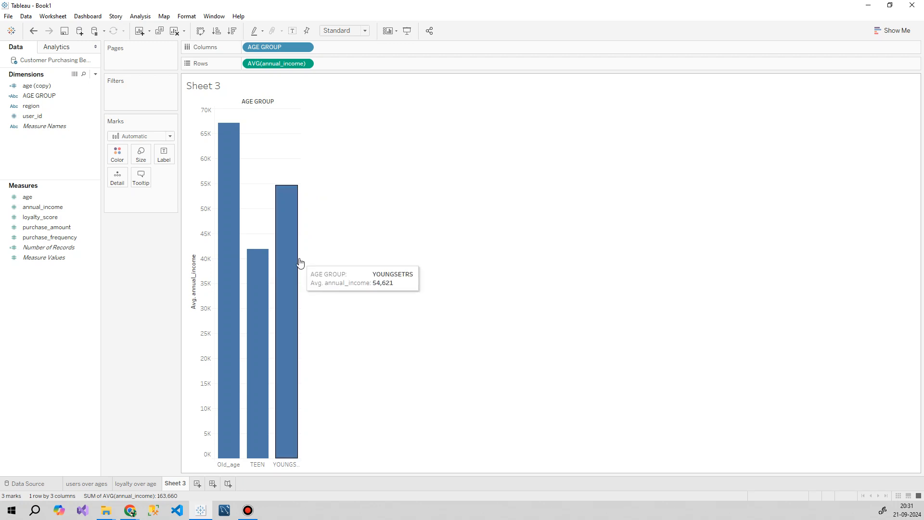
left_click(299, 262)
left_click(342, 204)
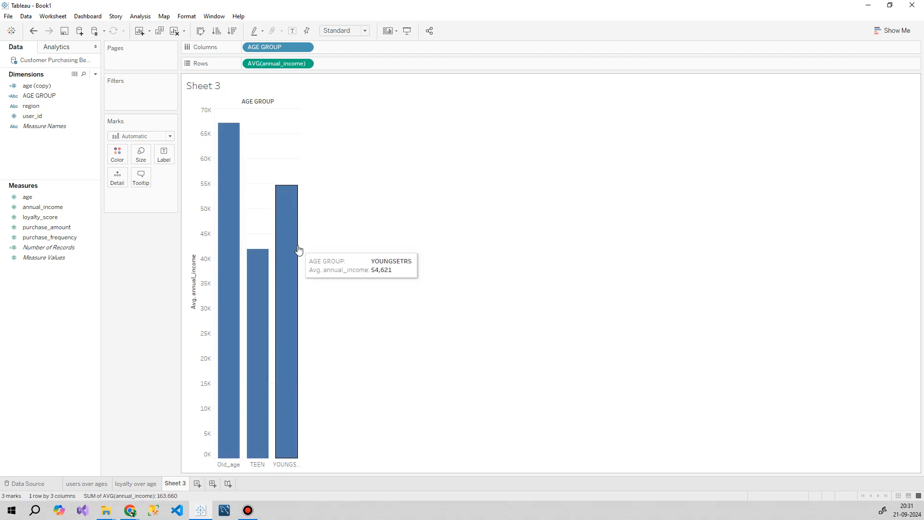
left_click_drag(300, 242, 399, 242)
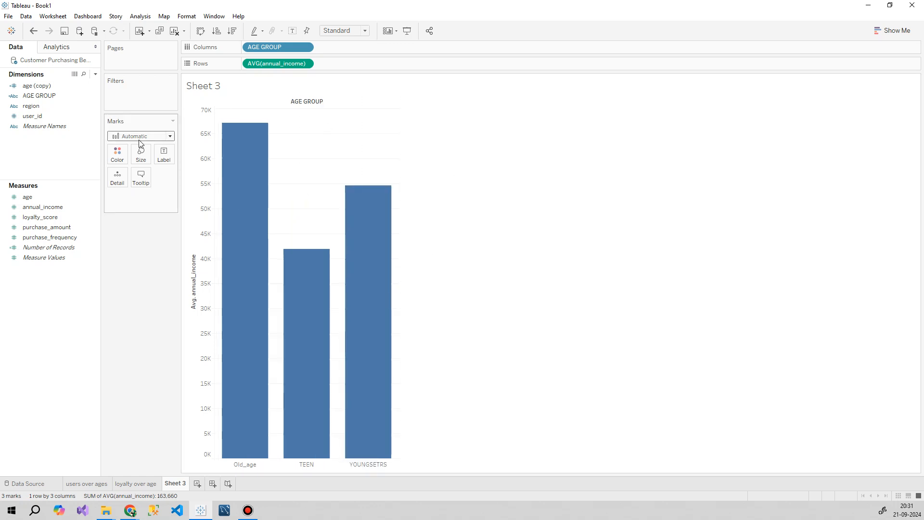
Turn on mark labels for the average annual income bars.
left_click(164, 153)
left_click(185, 177)
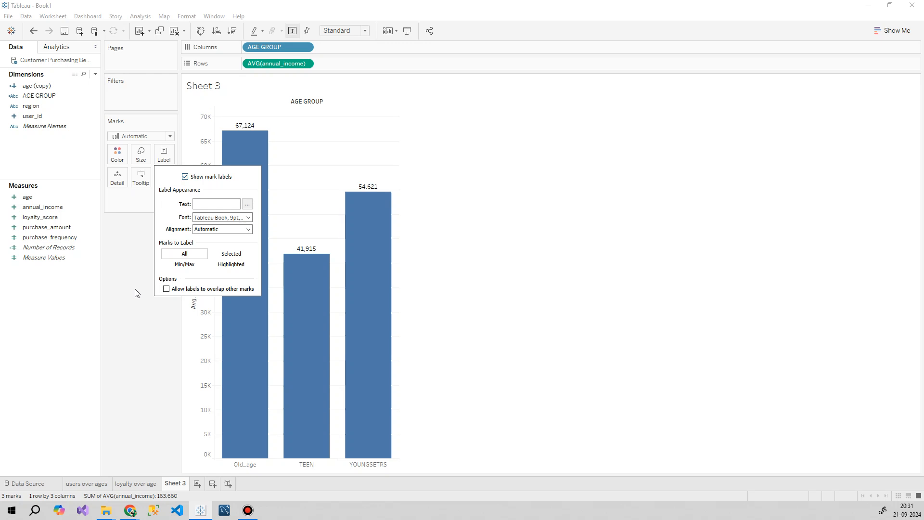
left_click(110, 303)
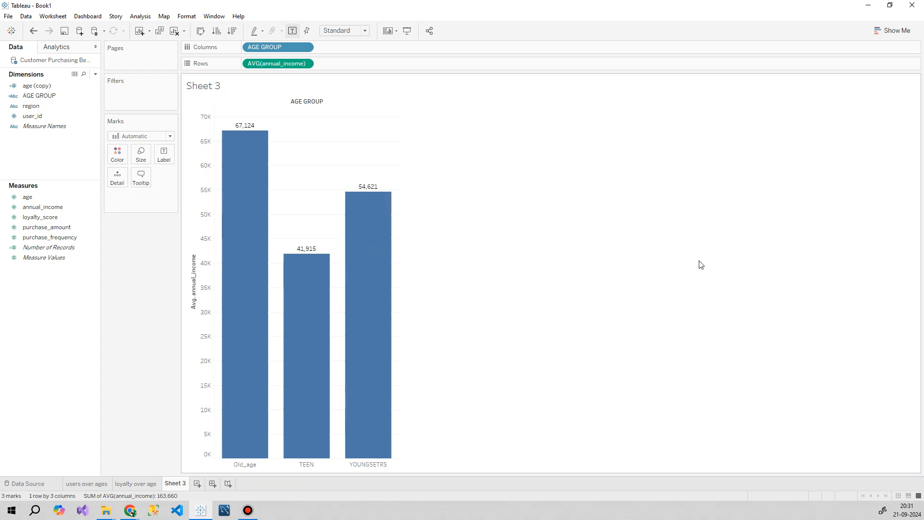
mouse_move(239, 141)
mouse_move(312, 297)
left_click(60, 220)
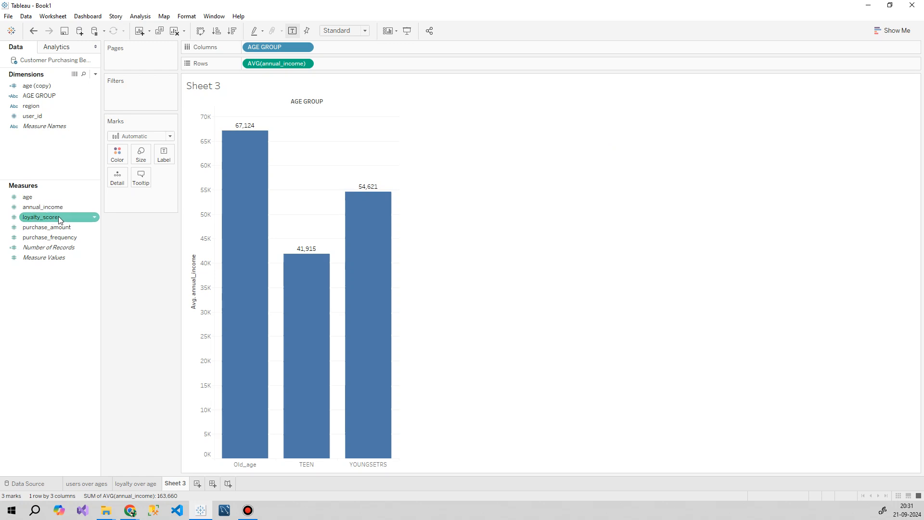
left_click(46, 217)
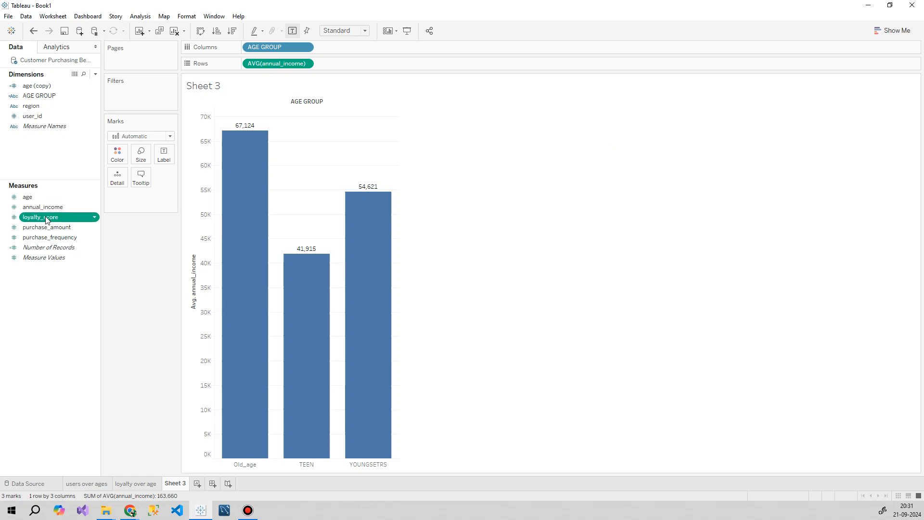
left_click(45, 219)
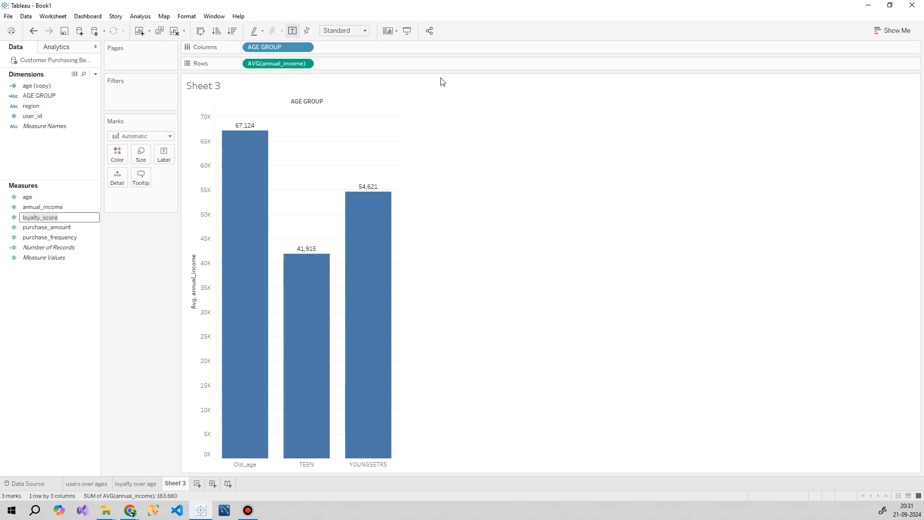
left_click(145, 335)
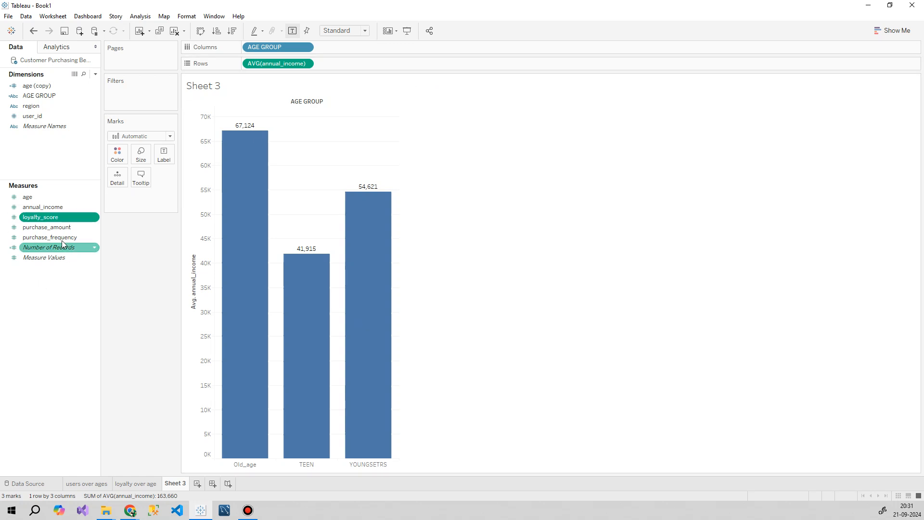
Add loyalty_score to the rows after annual_income and set its aggregation to Average.
left_click_drag(45, 220, 379, 64)
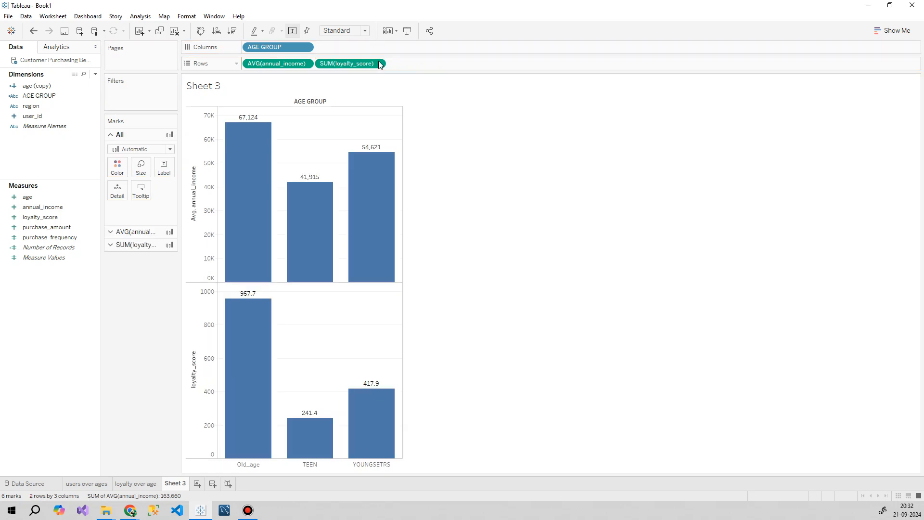
left_click(378, 63)
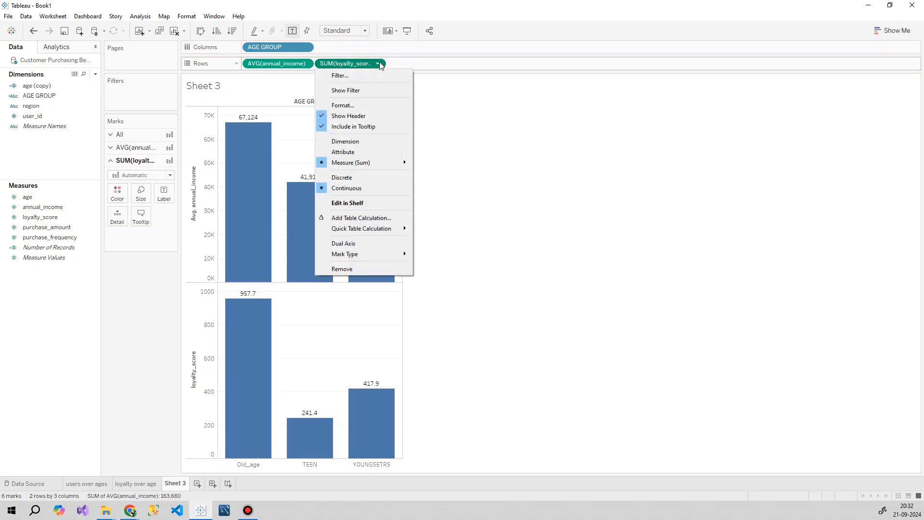
mouse_move(371, 229)
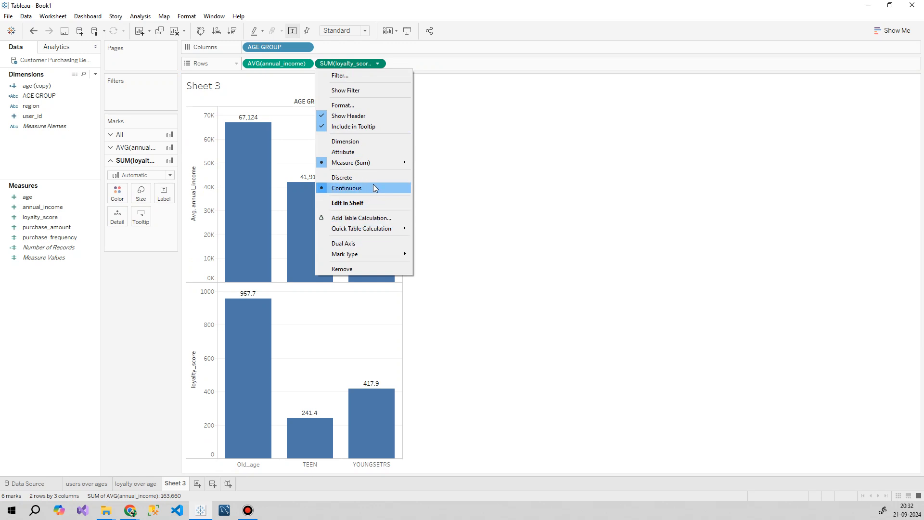
mouse_move(374, 163)
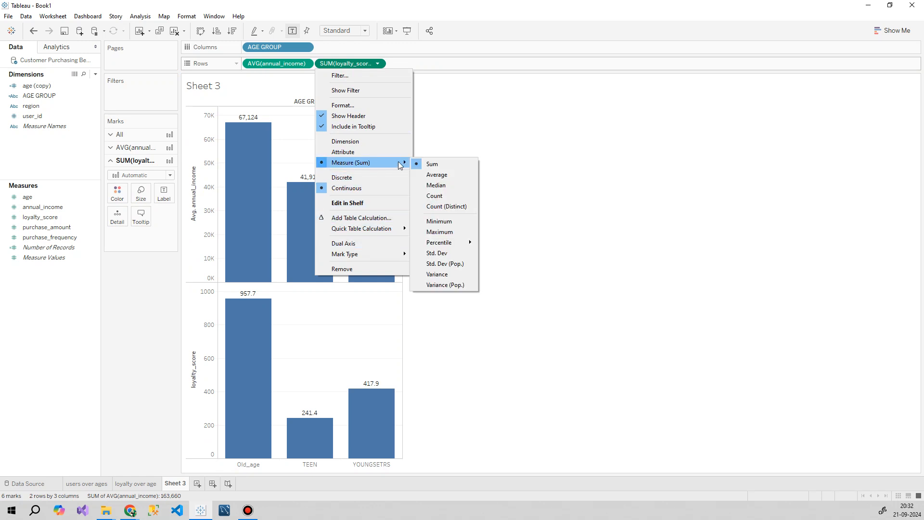
left_click(436, 175)
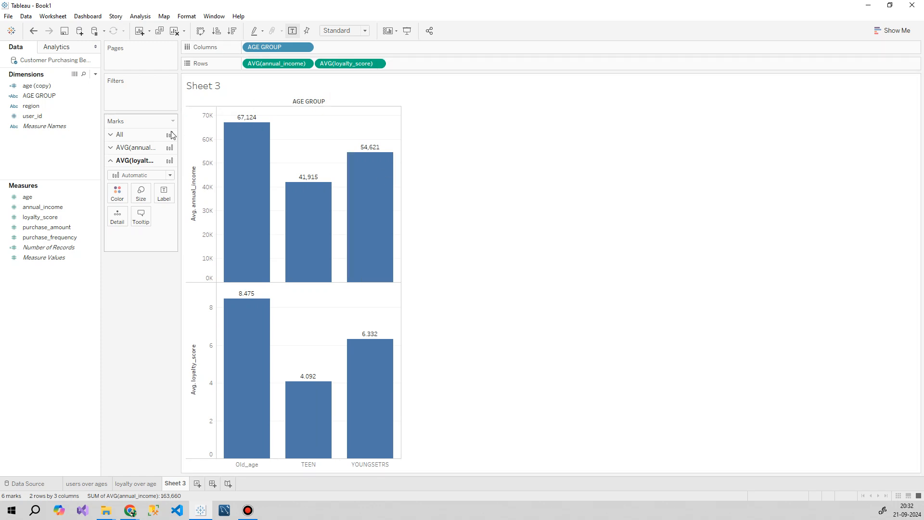
Show average loyalty_score as a line and combine it with average annual income on a dual axis.
left_click(150, 176)
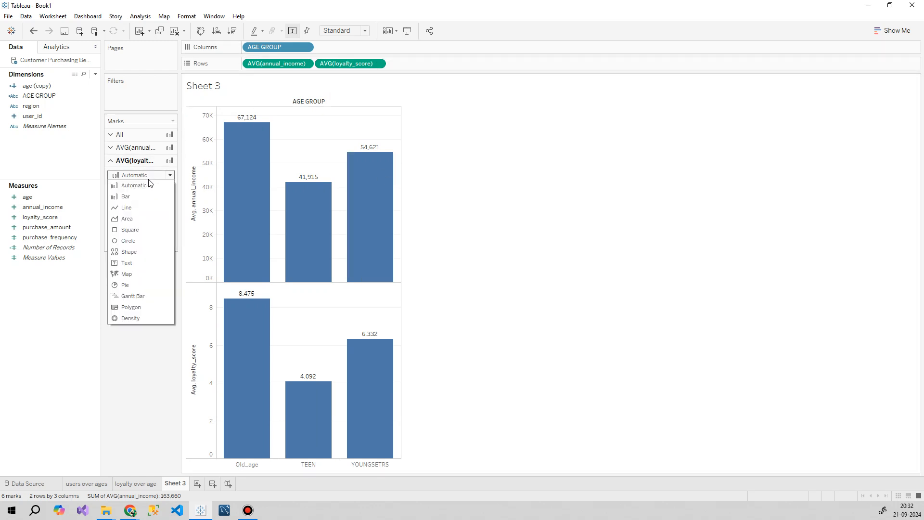
left_click(127, 207)
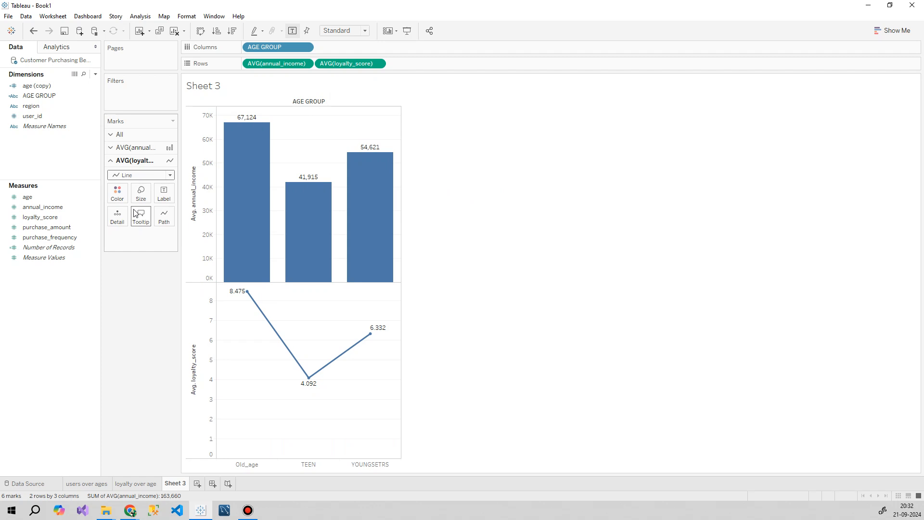
left_click(379, 64)
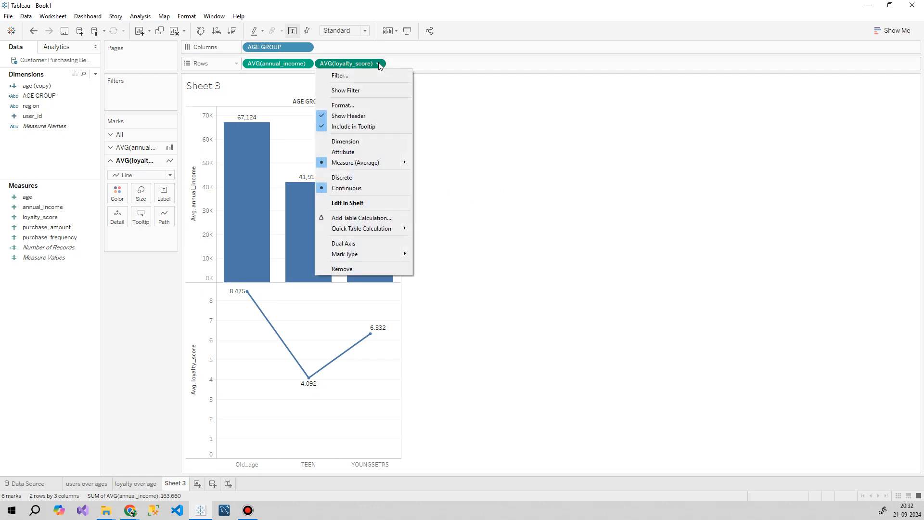
left_click(369, 240)
Set the average annual_income marks to Bar and widen the bars in the combined chart.
left_click(128, 148)
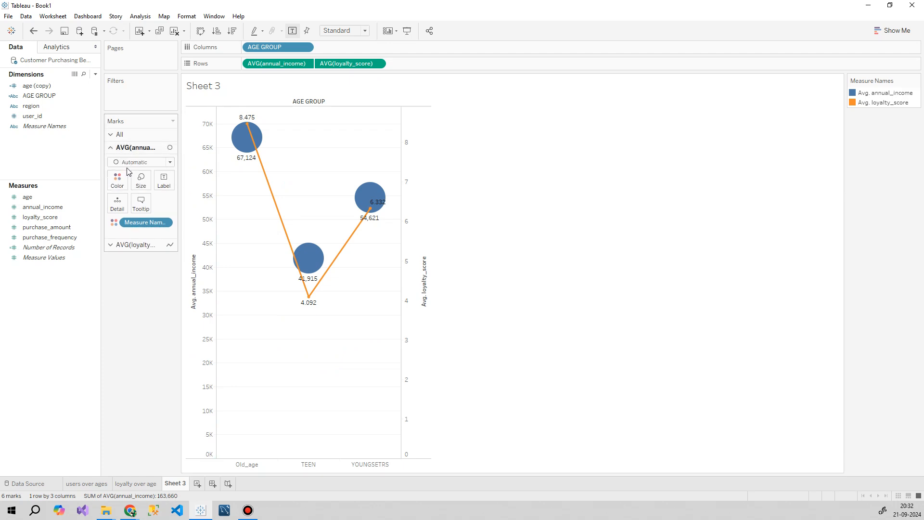
left_click(134, 162)
left_click(128, 184)
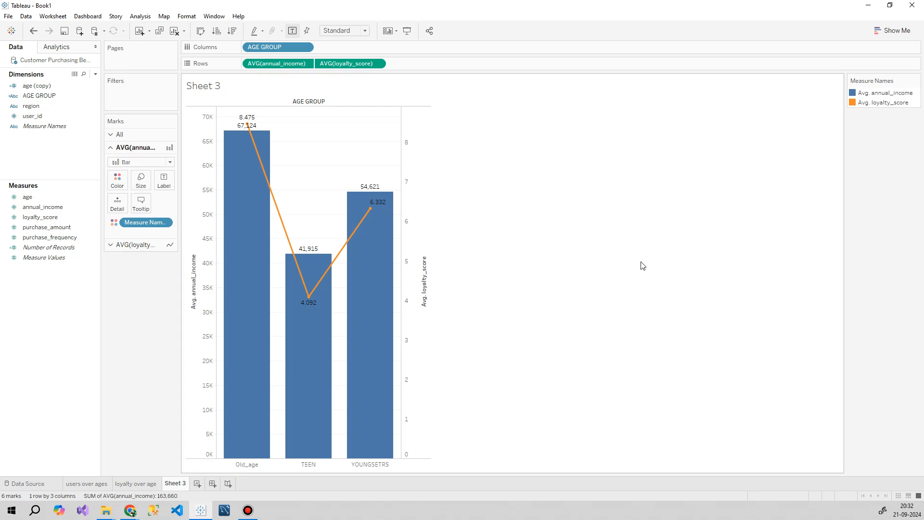
left_click_drag(400, 236, 558, 236)
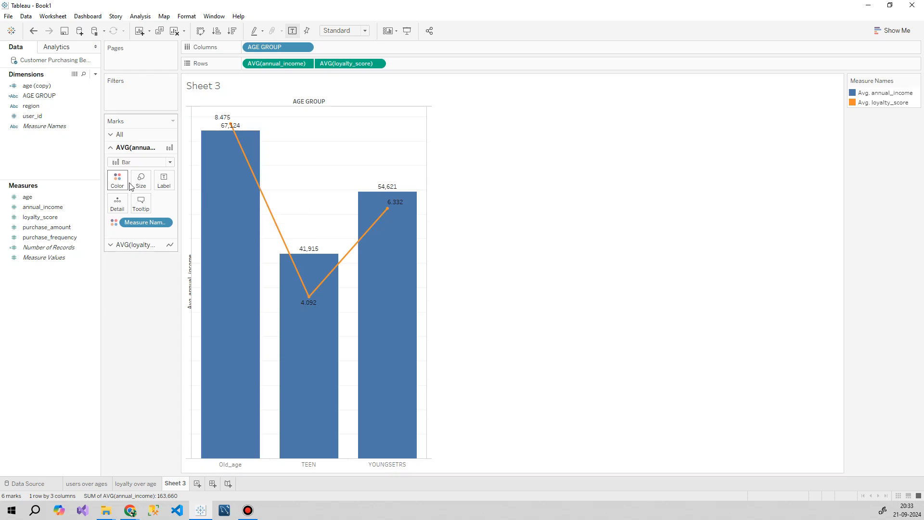
Set the vertical alignment of the labels on all marks to Middle.
left_click(166, 179)
left_click(146, 134)
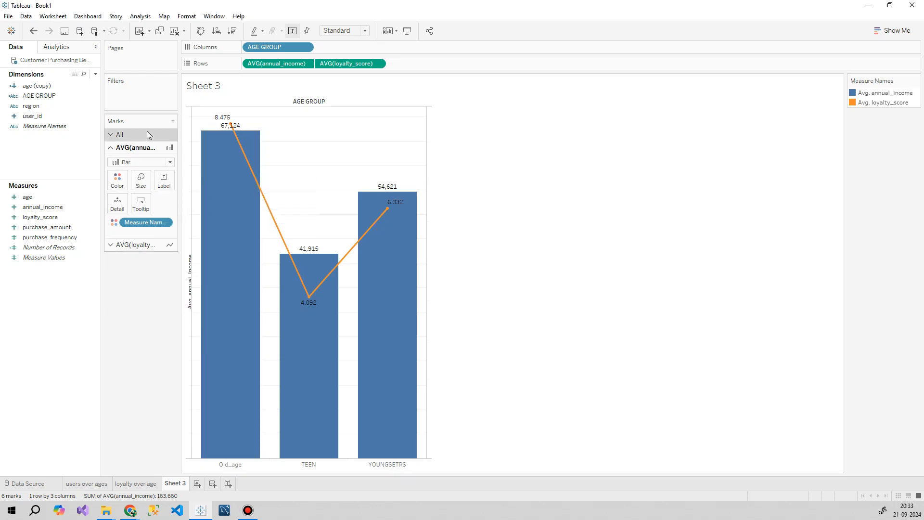
left_click(166, 168)
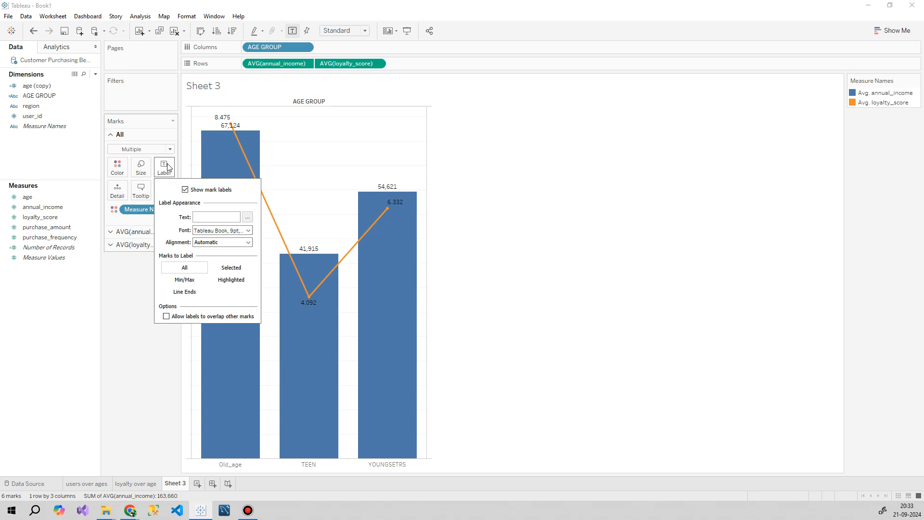
left_click(247, 242)
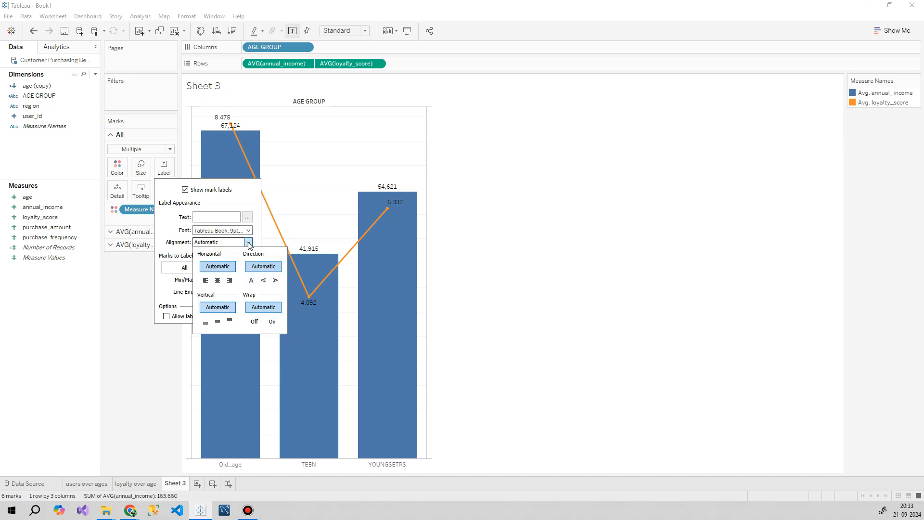
left_click(217, 321)
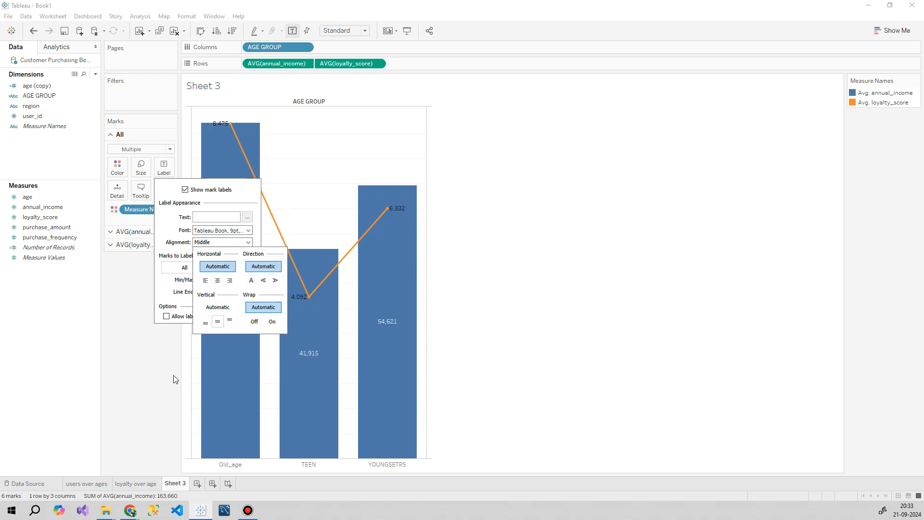
left_click(248, 231)
left_click(229, 256)
left_click(504, 272)
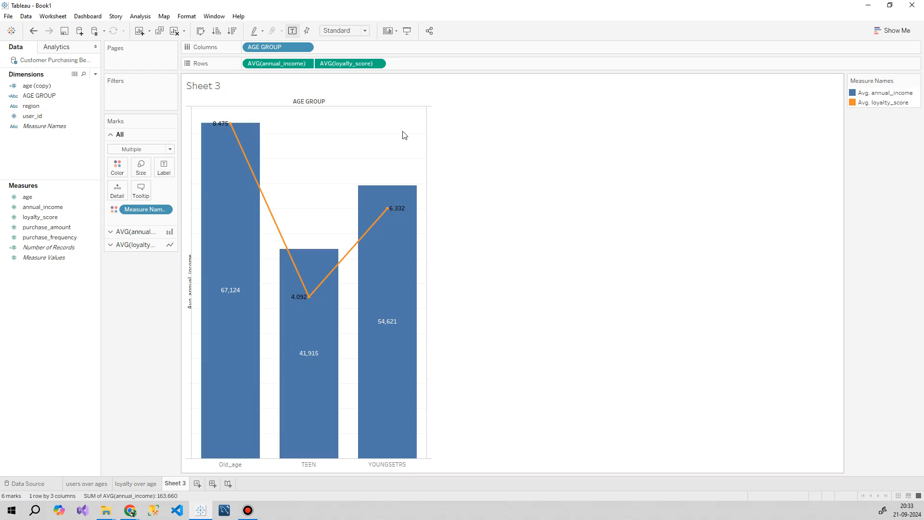
mouse_move(388, 219)
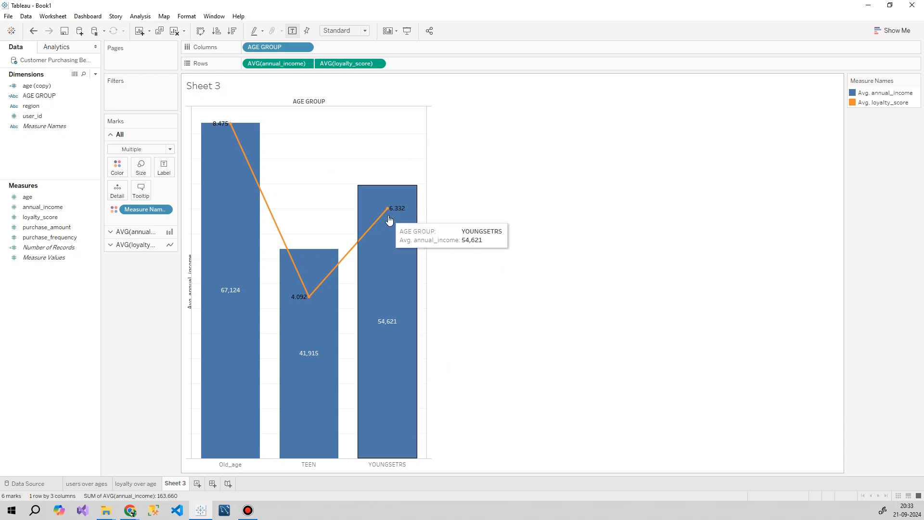
Fit the combined chart to the entire view and widen the area of the average annual_income axis.
mouse_move(222, 323)
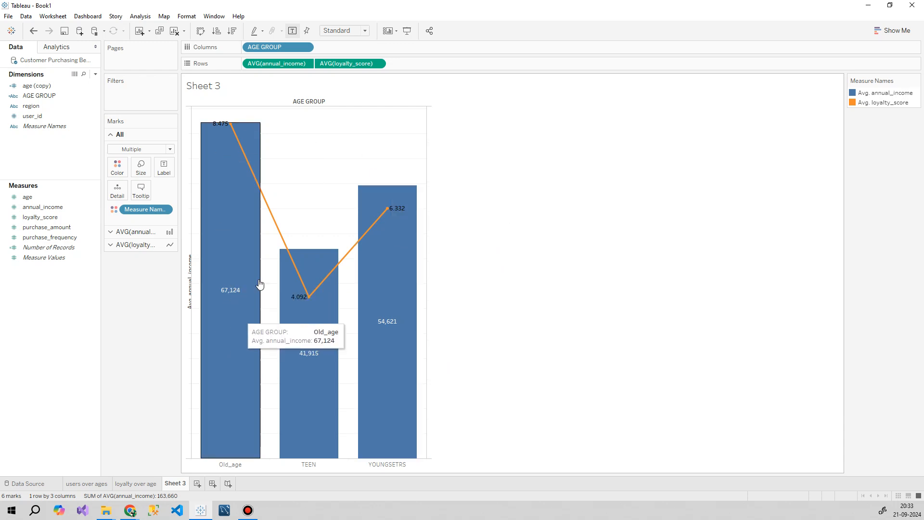
left_click(201, 321)
left_click_drag(191, 320, 203, 321)
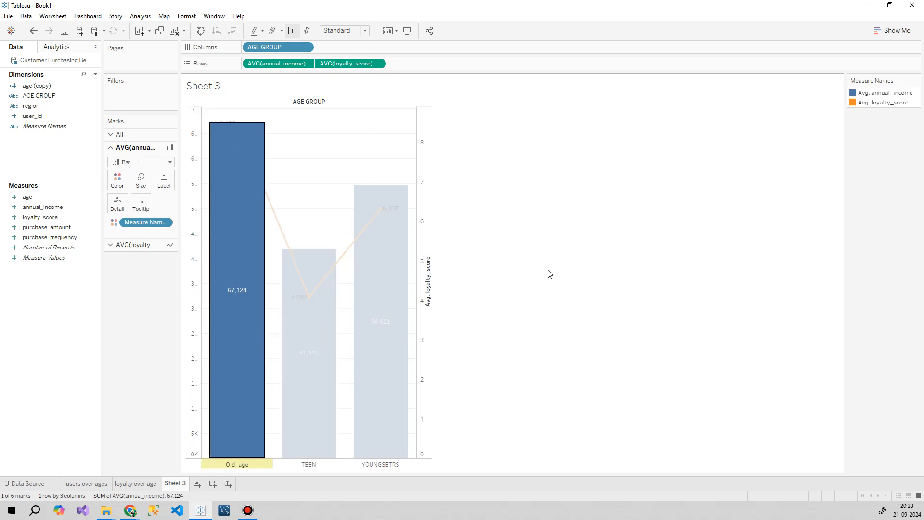
left_click(365, 31)
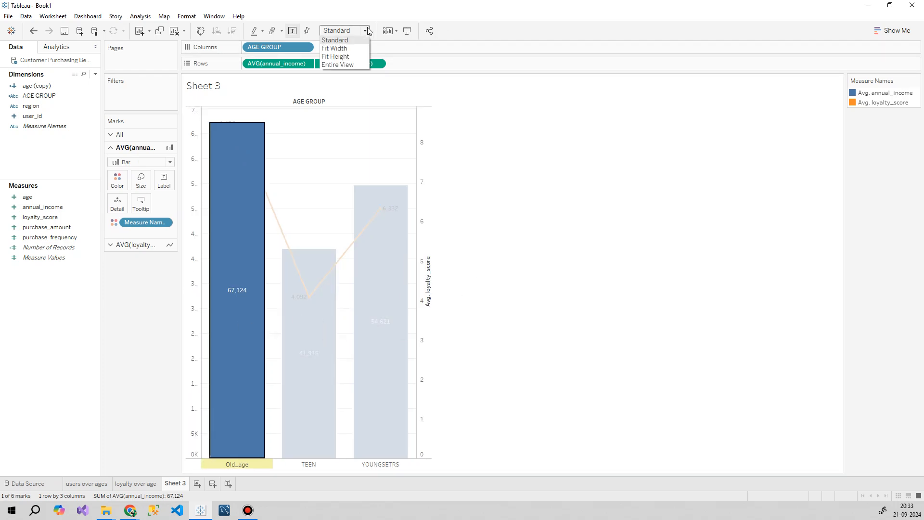
left_click(348, 66)
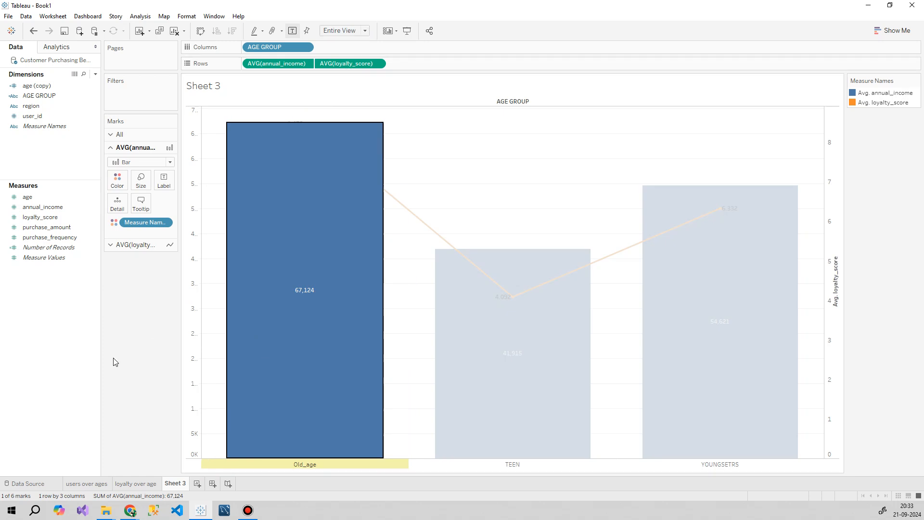
key("Escape")
left_click_drag(187, 278, 211, 291)
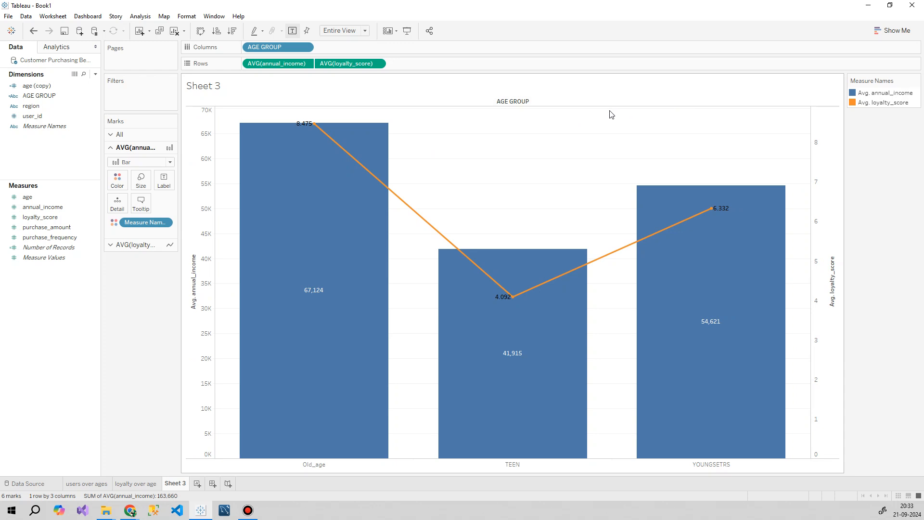
Hide the AGE GROUP field label above the columns of the combined chart.
mouse_move(657, 305)
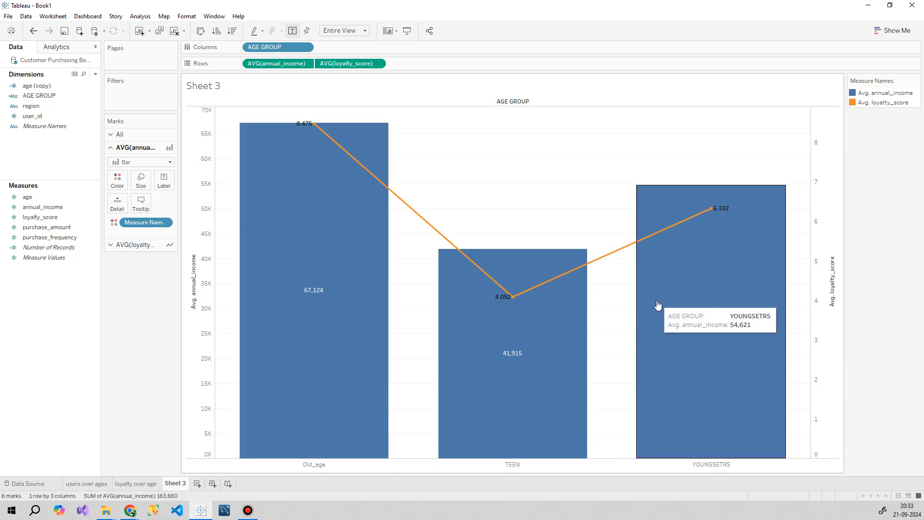
right_click(510, 100)
left_click(554, 145)
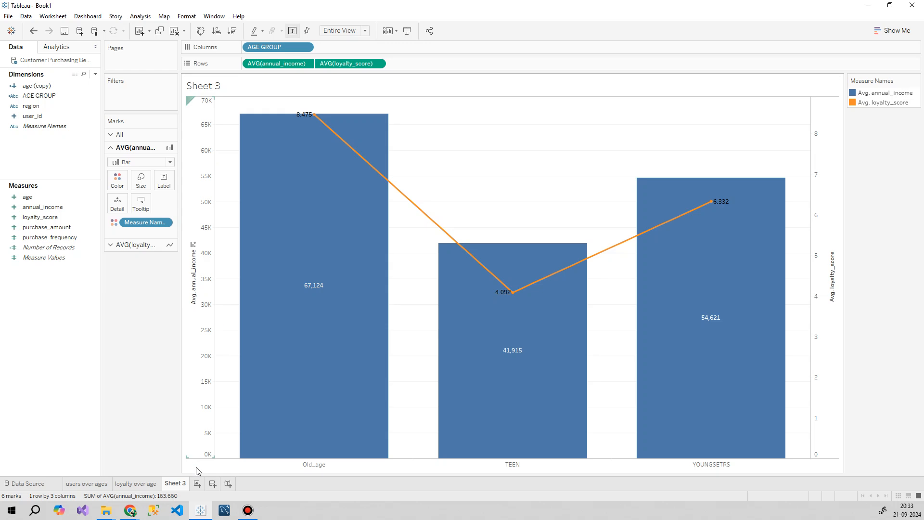
Rename Sheet 3 as "income over Age and loyalty".
double_click(178, 483)
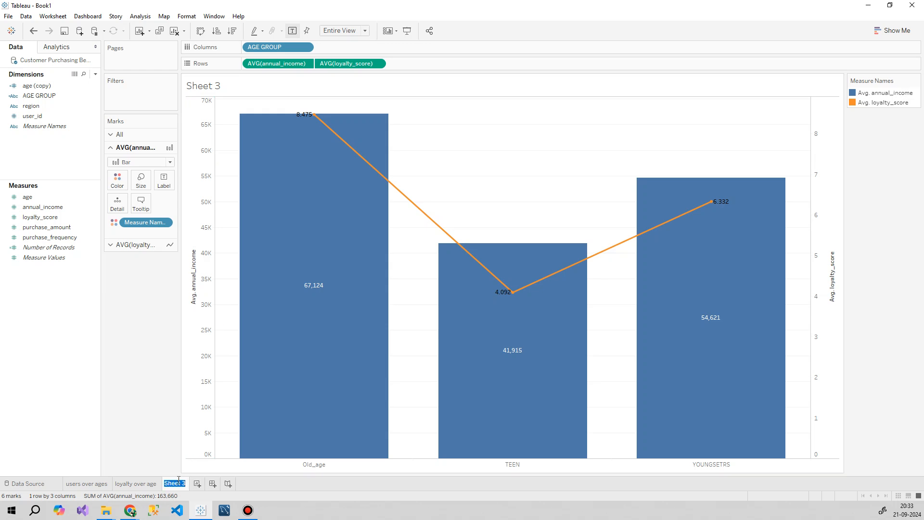
type("income ove")
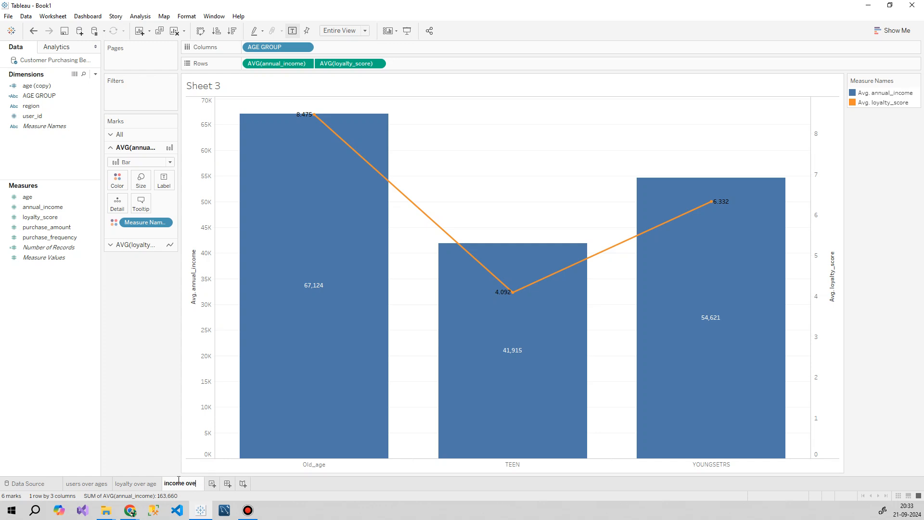
type("r Age and ")
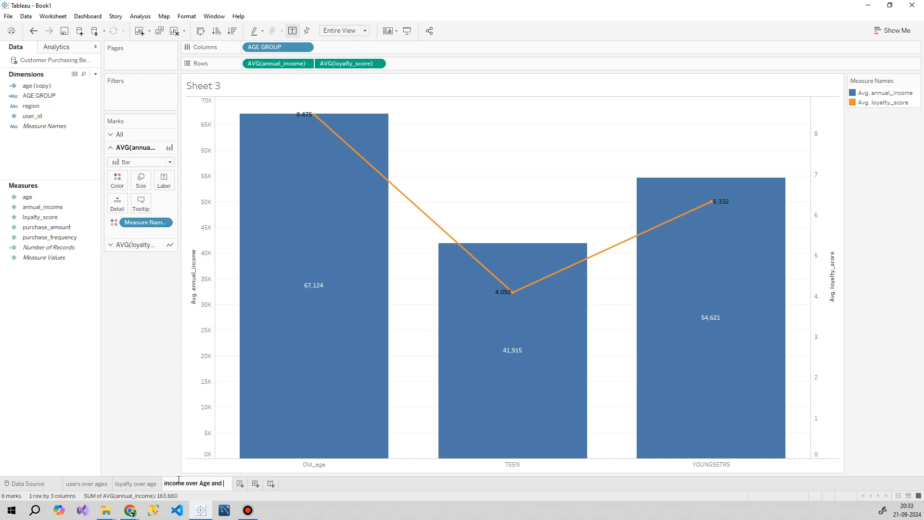
type("loyaltui")
key("BackSpace")
key("BackSpace")
type("y")
left_click(160, 436)
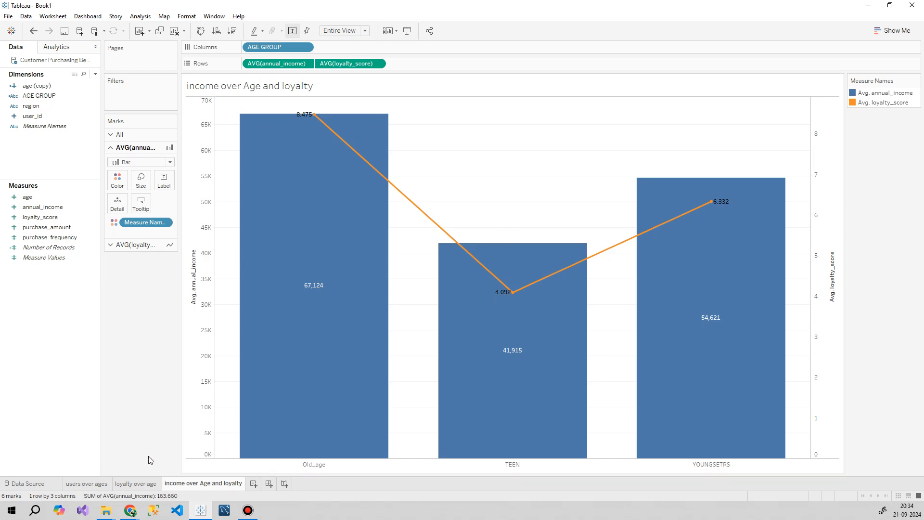
Switch to the Kaggle notebook in Chrome, examine its loyalty_score plots against annual_income and purchase_amount, and return to Tableau.
mouse_move(130, 509)
left_click(179, 462)
scroll(552, 226, "down", 1)
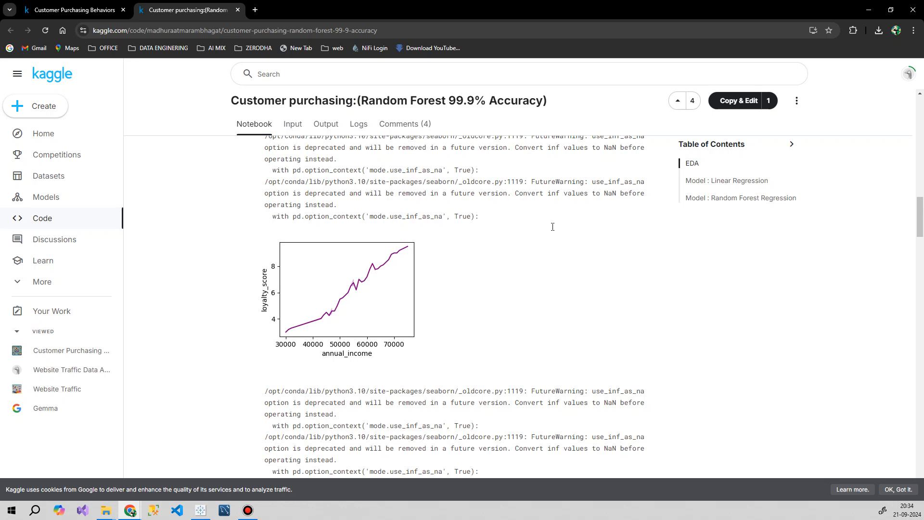
scroll(552, 227, "down", 10)
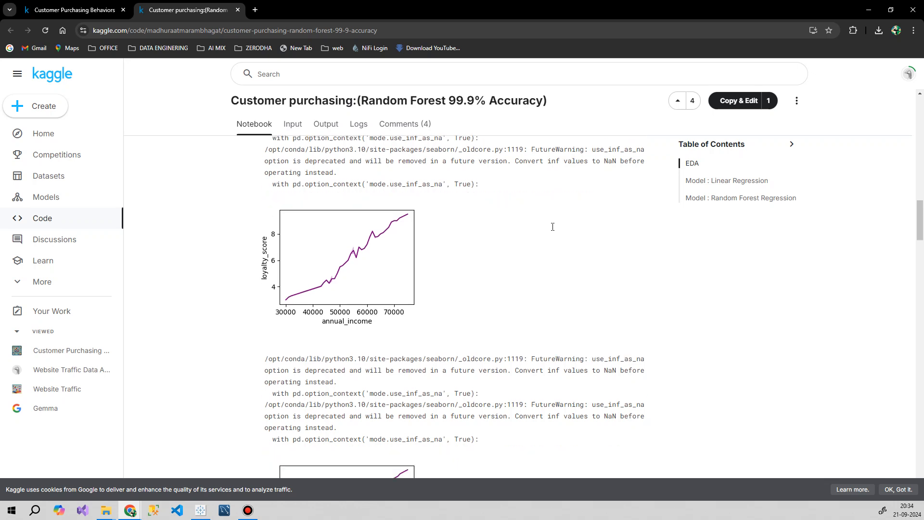
scroll(552, 226, "down", 1)
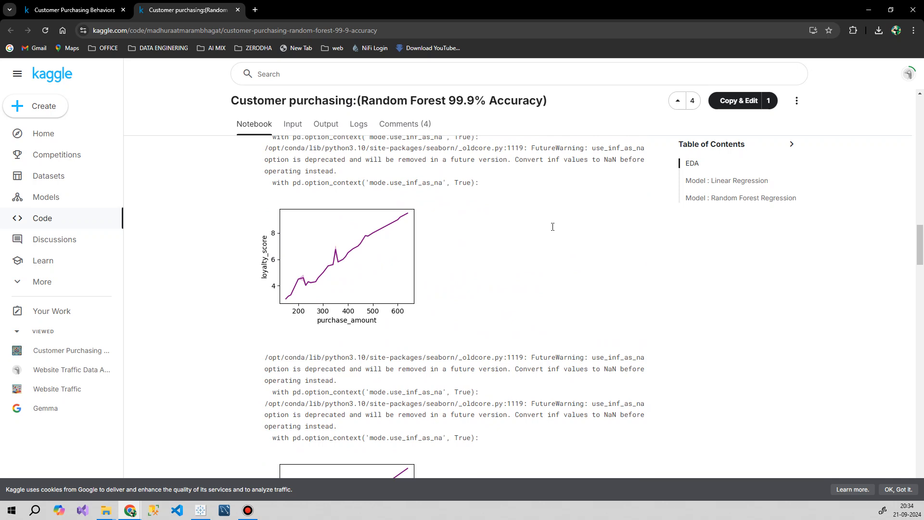
scroll(531, 215, "up", 5)
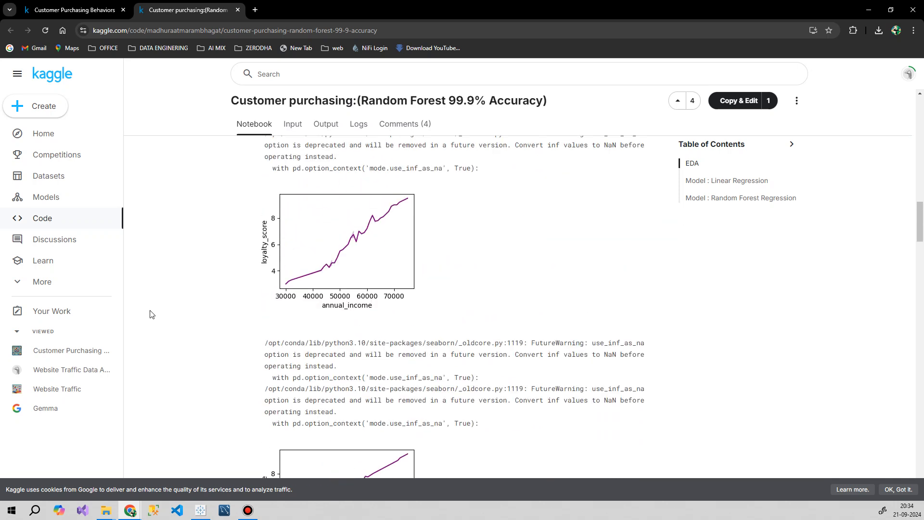
left_click(867, 11)
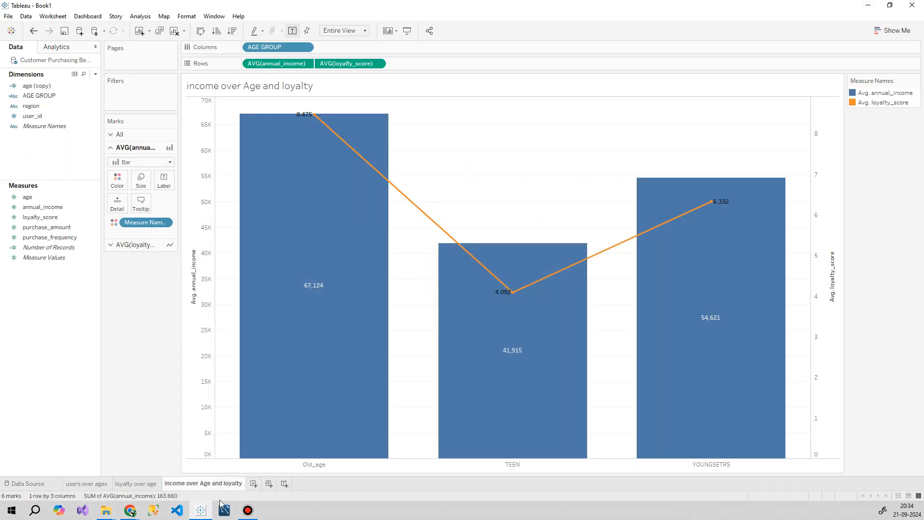
Add a new worksheet and name it "loyalty over the income".
left_click(254, 484)
double_click(254, 483)
type("loyalty o")
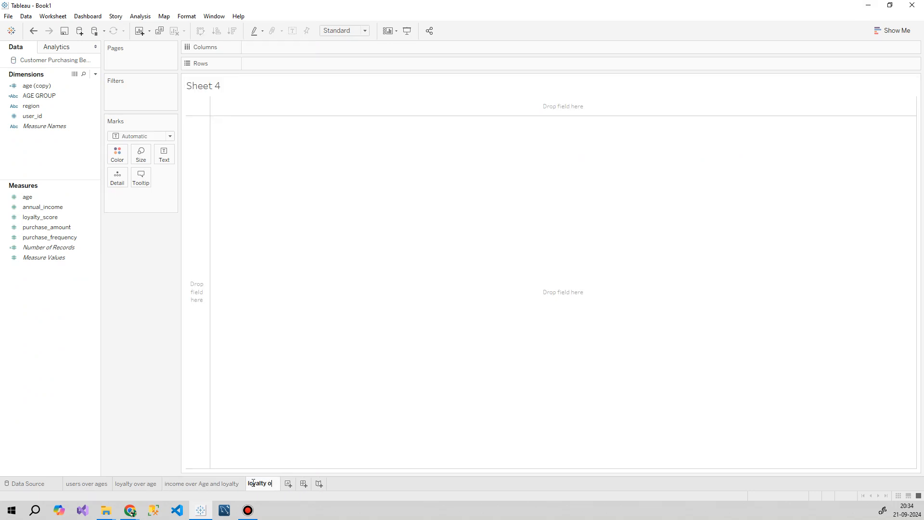
type("ver the income")
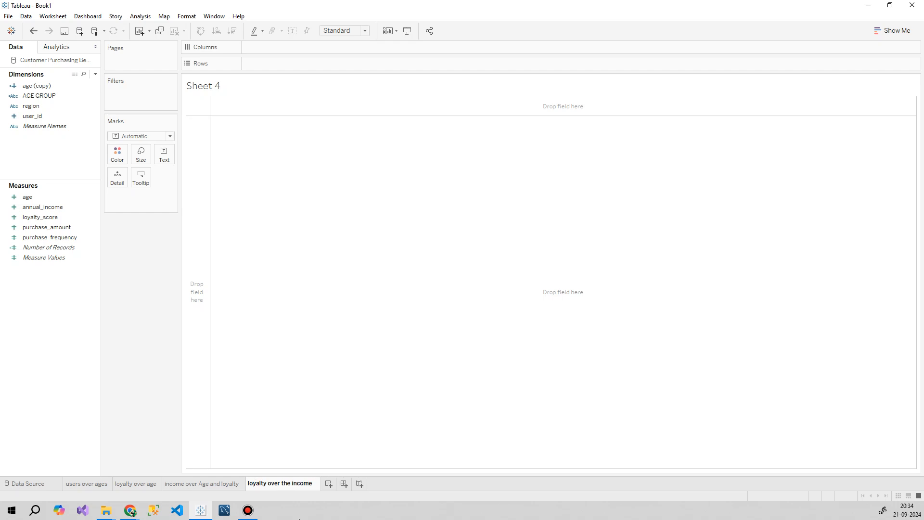
key("Return")
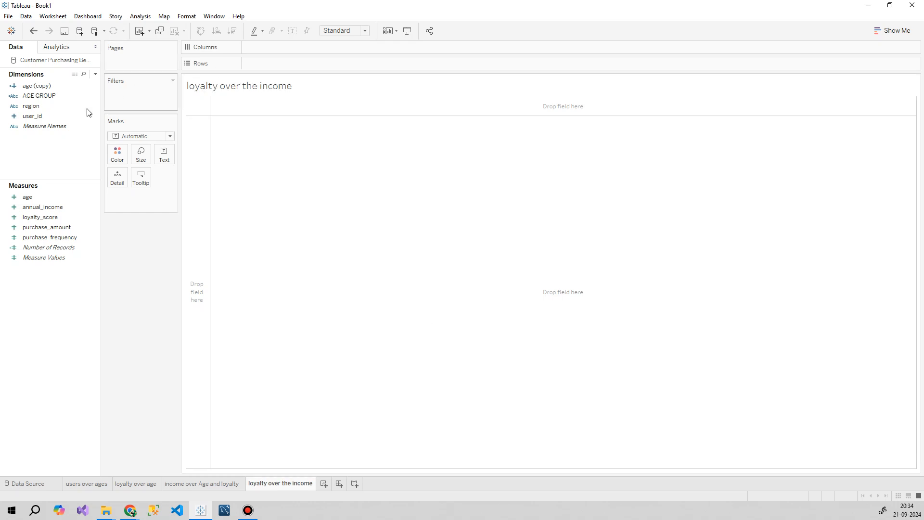
Place annual_income on the columns and loyalty_score on the rows of the new worksheet.
left_click(75, 210)
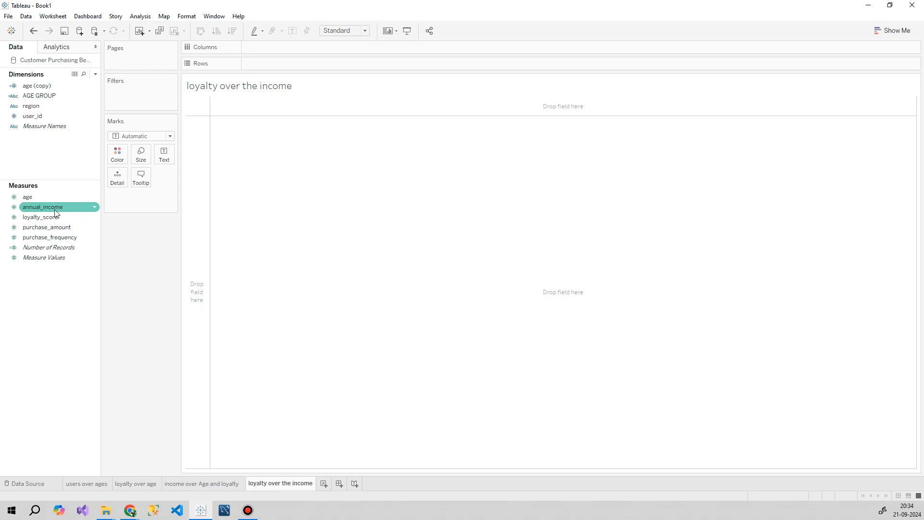
left_click_drag(53, 208, 342, 49)
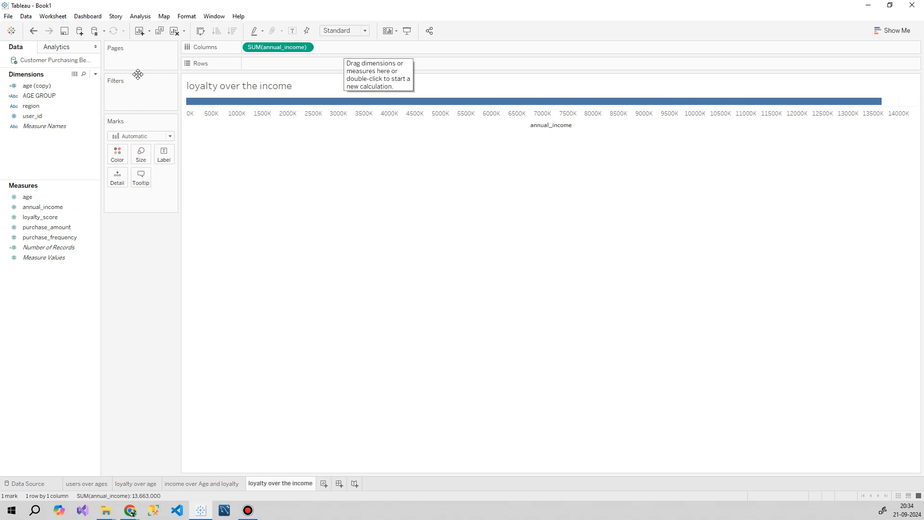
left_click_drag(40, 217, 298, 69)
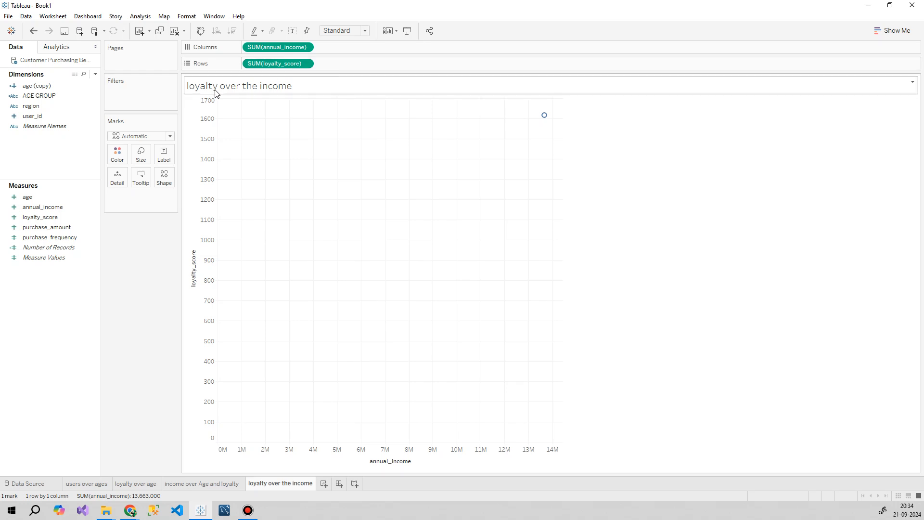
Try converting loyalty_score on the rows to discrete and enlarging its row, and undo both changes.
left_click(306, 63)
left_click(282, 180)
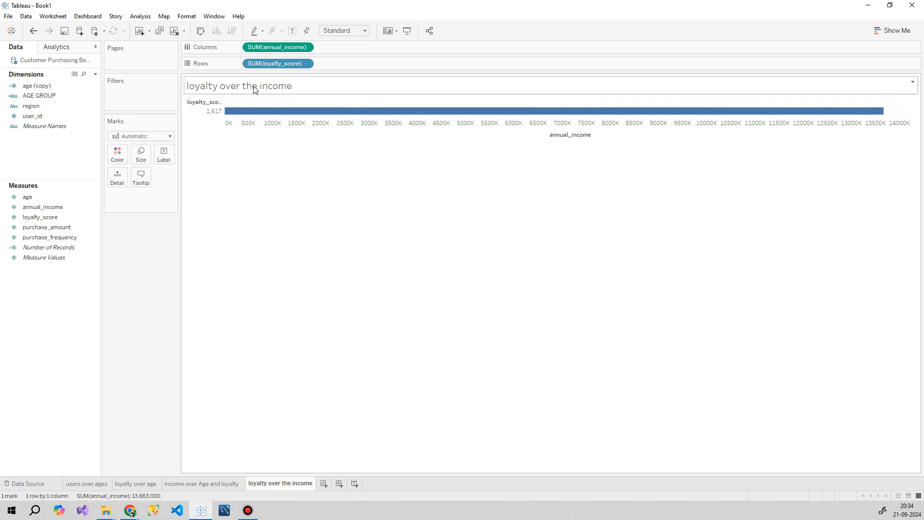
left_click(257, 111)
left_click_drag(259, 140, 260, 160)
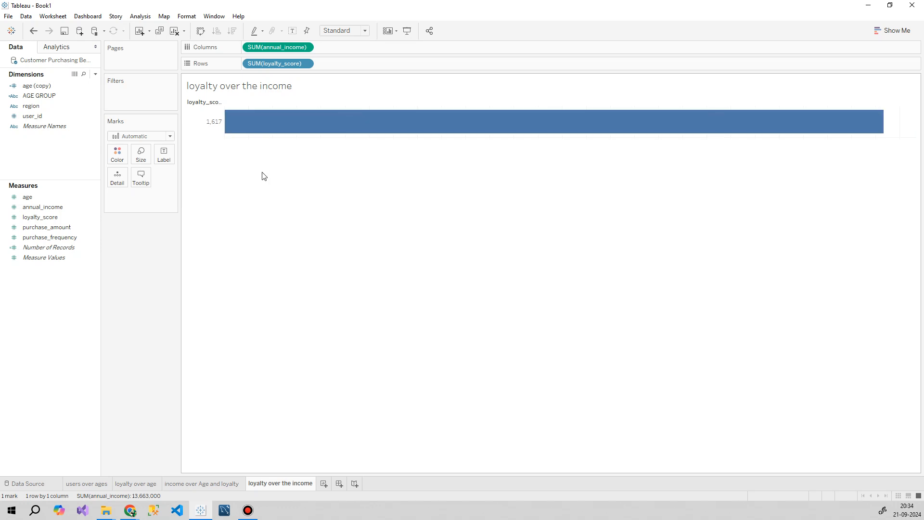
key("ctrl+z")
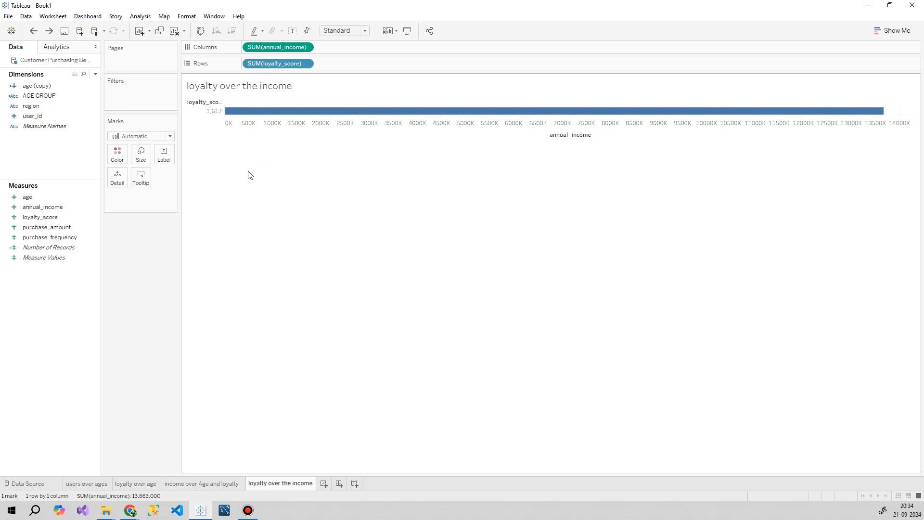
key("ctrl+z")
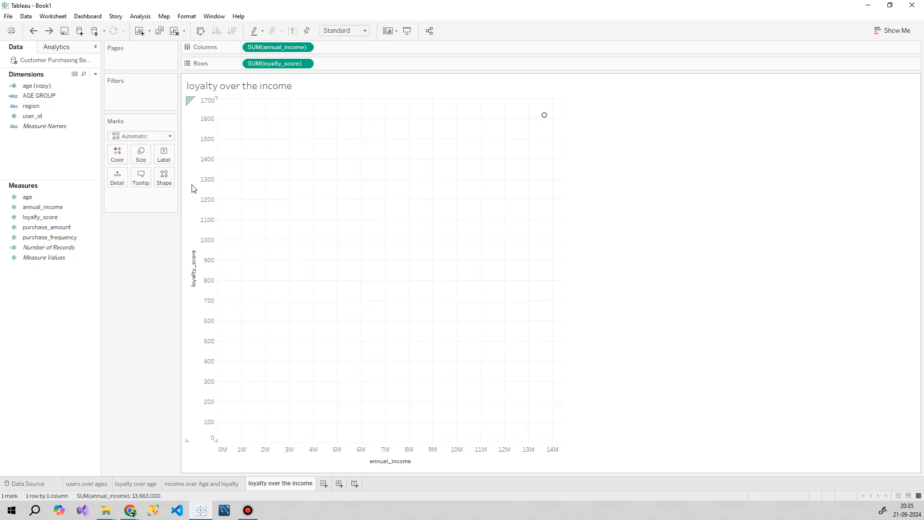
Break the scatter plot down by user_id as detail and color its marks by region.
left_click_drag(29, 116, 115, 182)
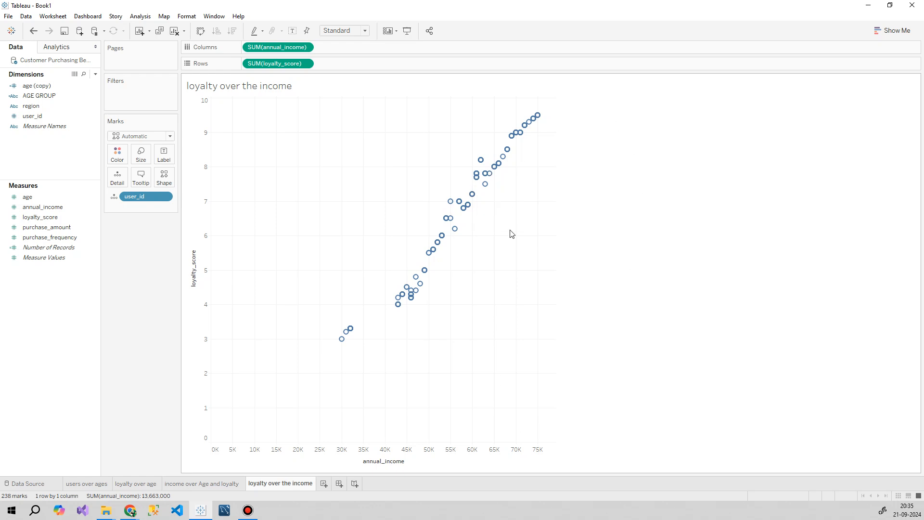
left_click_drag(33, 106, 116, 154)
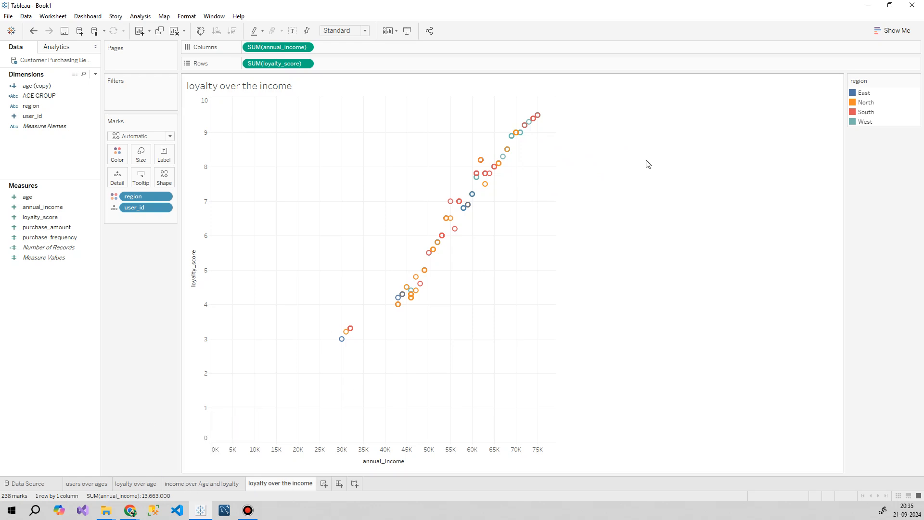
Set the mark type of the scatter plot to Circle and adjust the size of the marks.
left_click(169, 136)
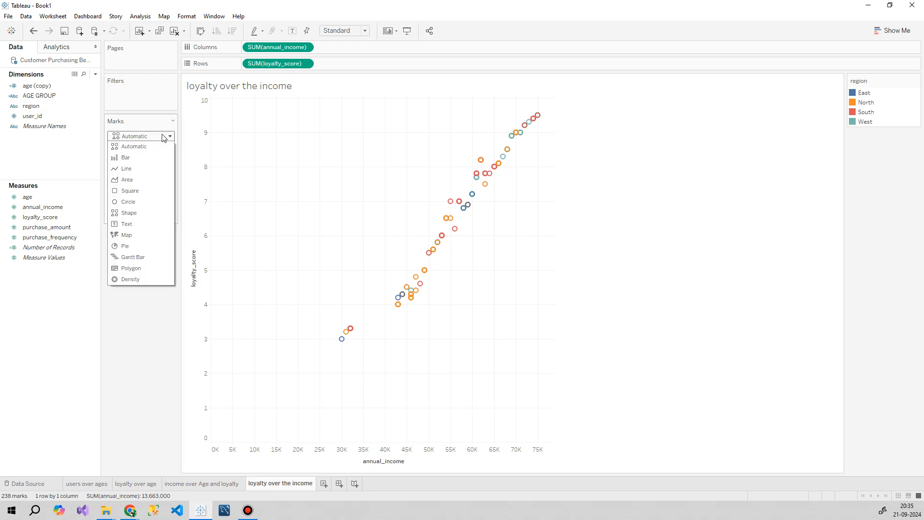
key("Escape")
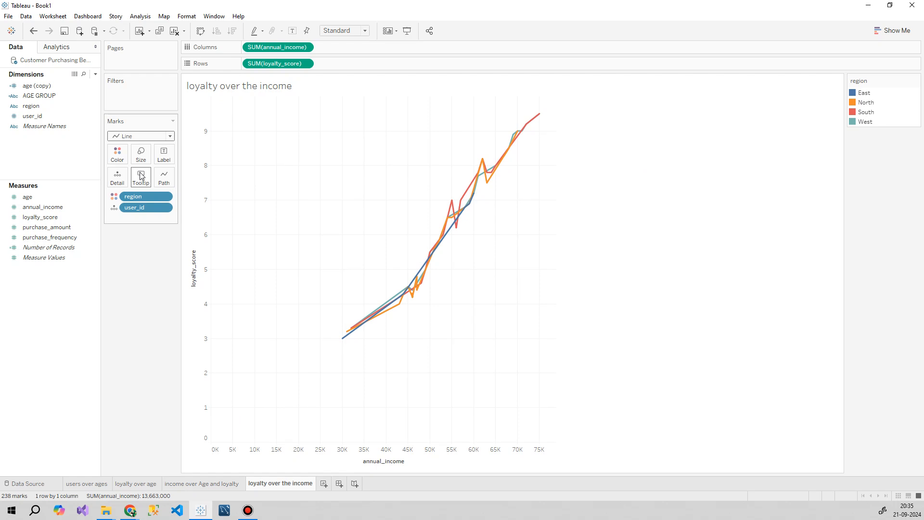
left_click(146, 139)
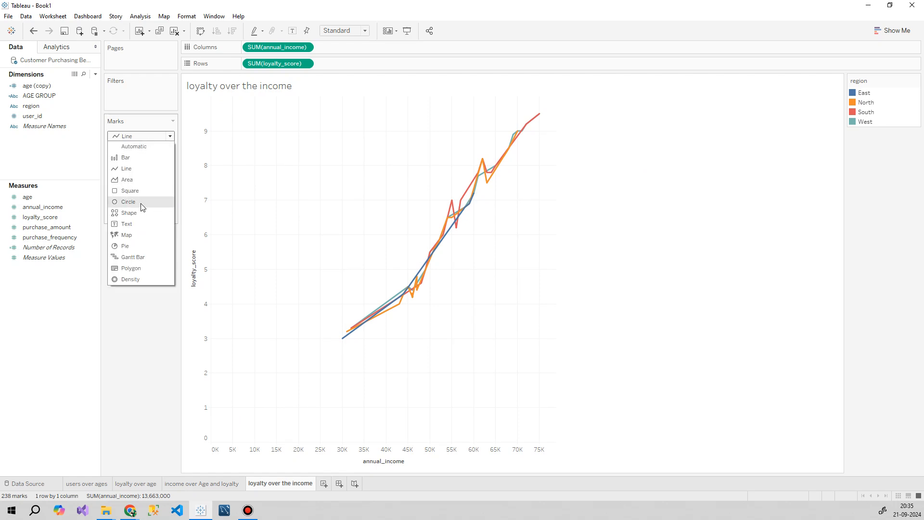
left_click(142, 205)
left_click(140, 154)
mouse_move(155, 179)
left_mouse_down()
mouse_move(143, 184)
mouse_move(155, 187)
left_mouse_up()
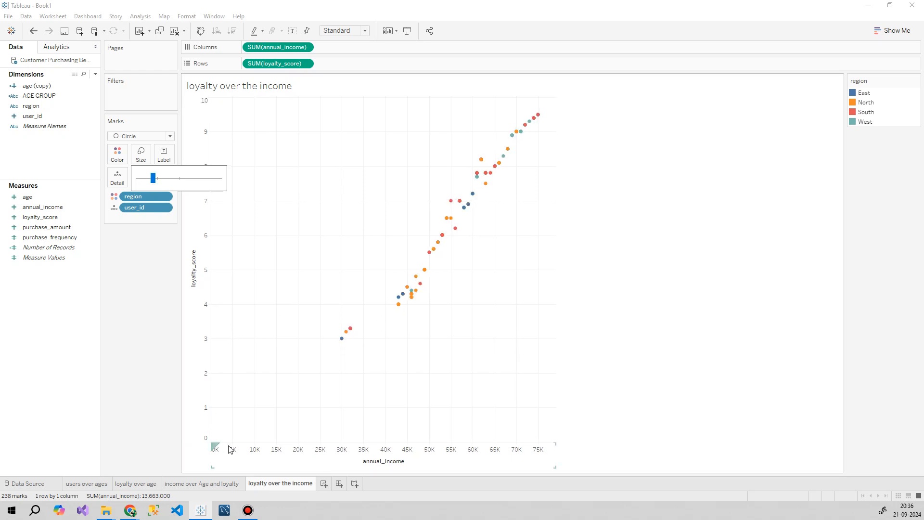
Set the annual_income axis of the scatter plot to a fixed start of 25000 with an automatic end.
right_click(266, 449)
left_click(308, 373)
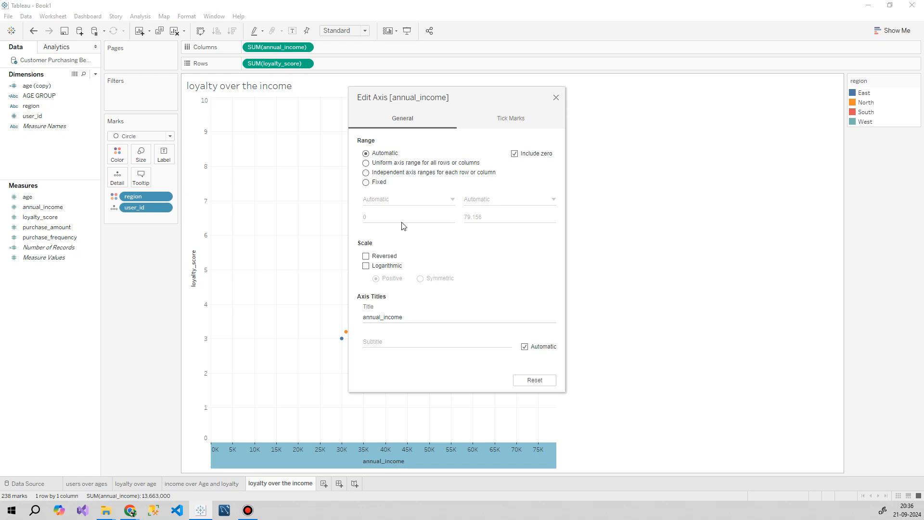
left_click(366, 182)
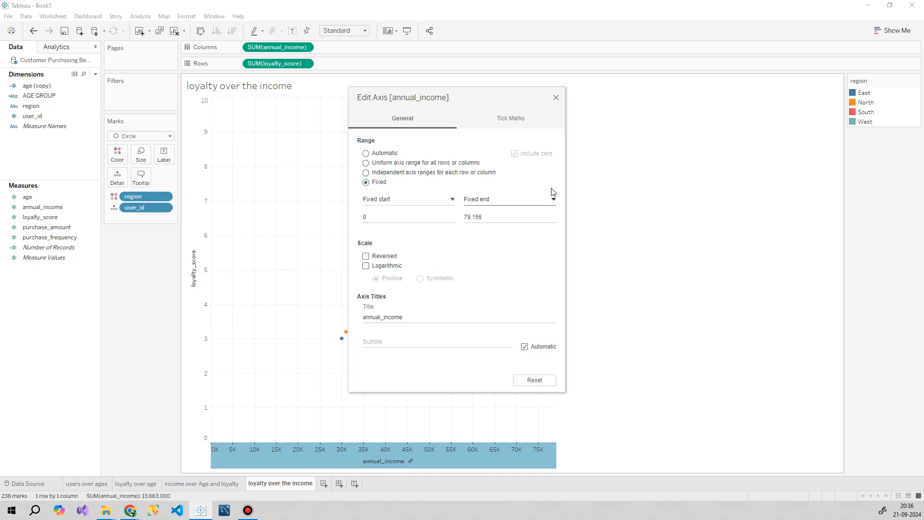
left_click(528, 200)
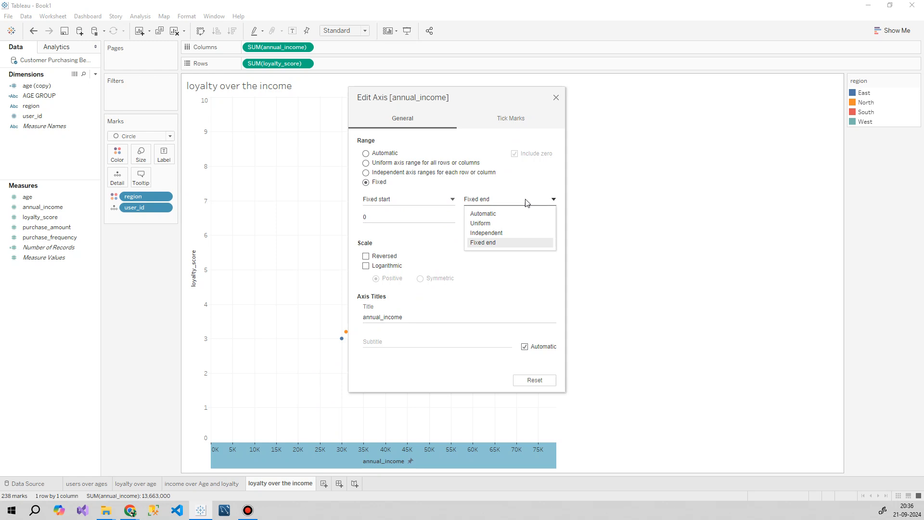
left_click(501, 217)
double_click(378, 216)
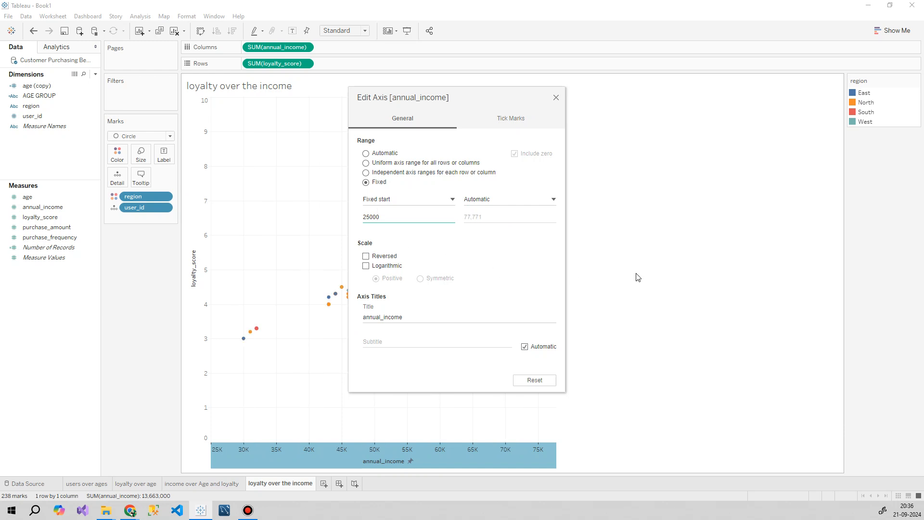
left_click(555, 98)
left_click(544, 386)
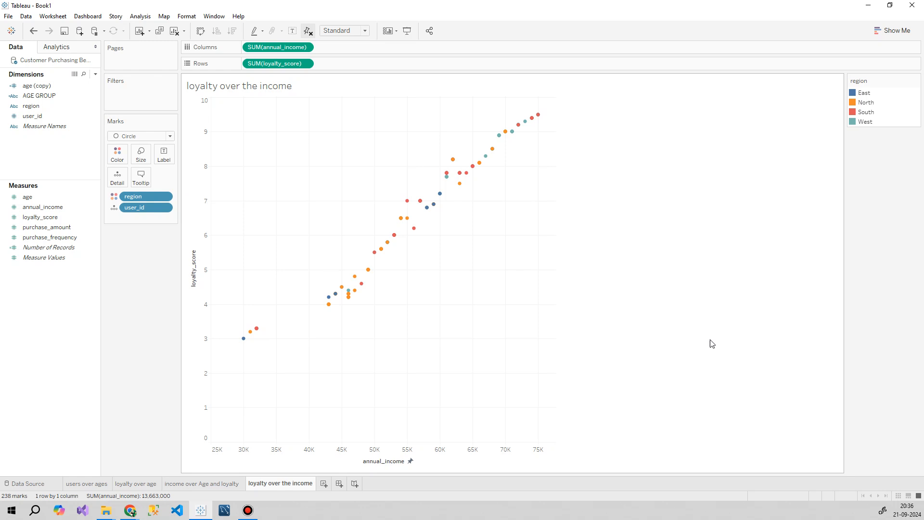
Highlight North in the scatter plot's region legend, and examine the loyalty_score charts in the Kaggle notebook in Chrome.
left_click(865, 102)
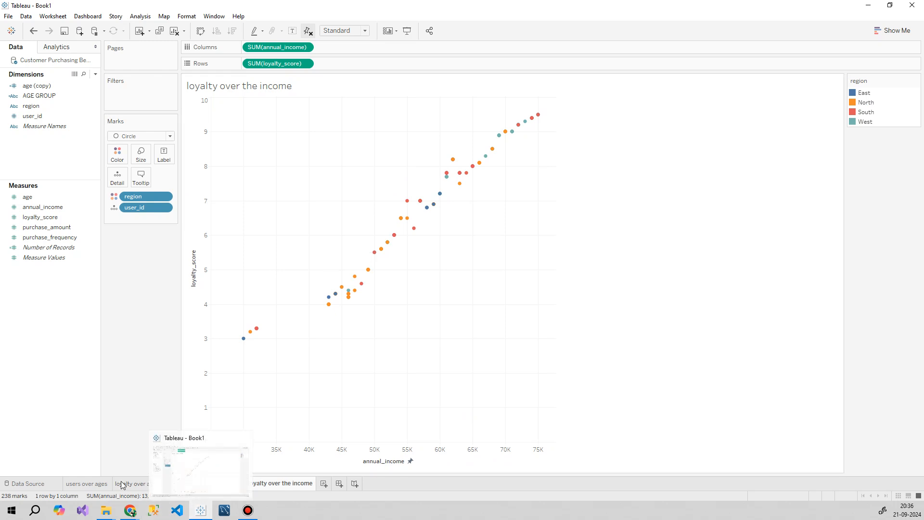
mouse_move(130, 509)
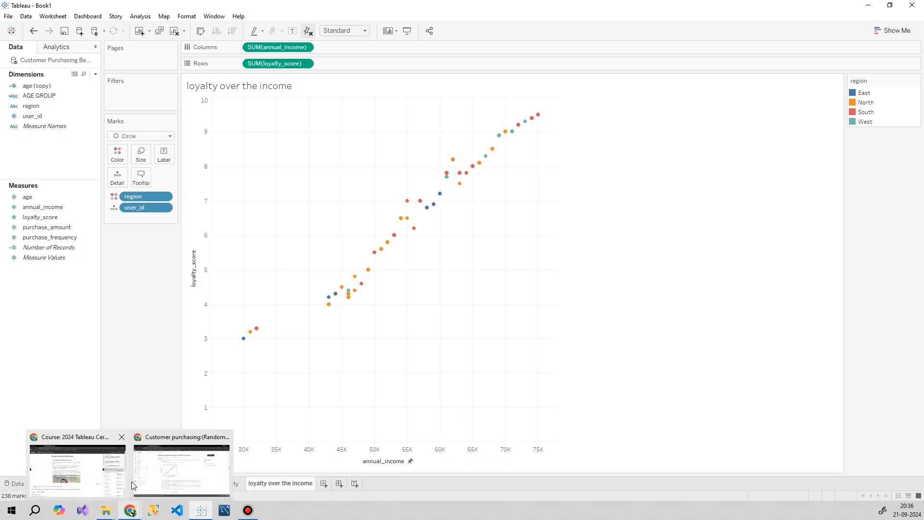
left_click(137, 479)
scroll(567, 207, "down", 10)
scroll(568, 208, "down", 6)
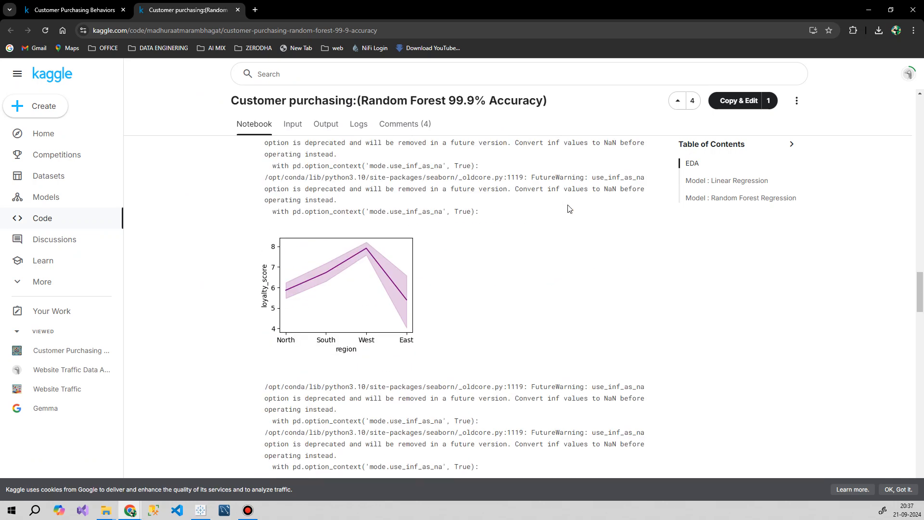
scroll(567, 207, "down", 5)
scroll(568, 207, "down", 2)
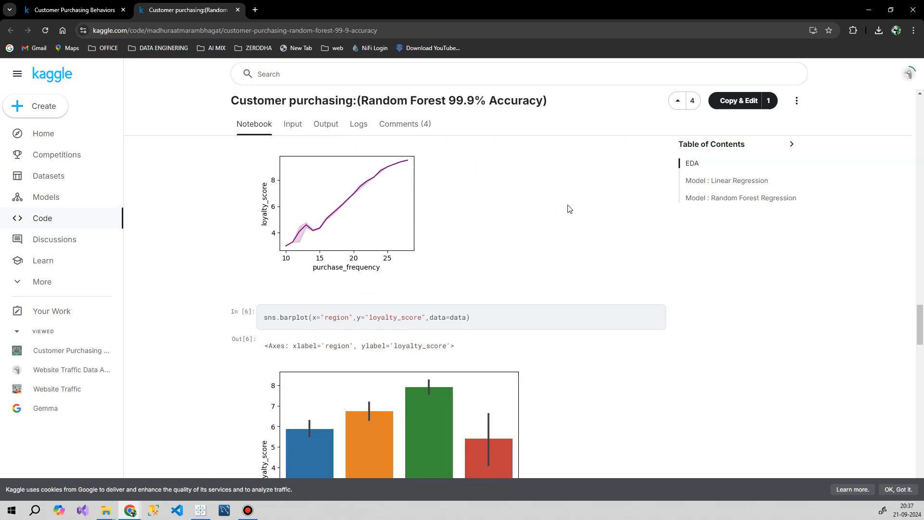
scroll(567, 208, "down", 4)
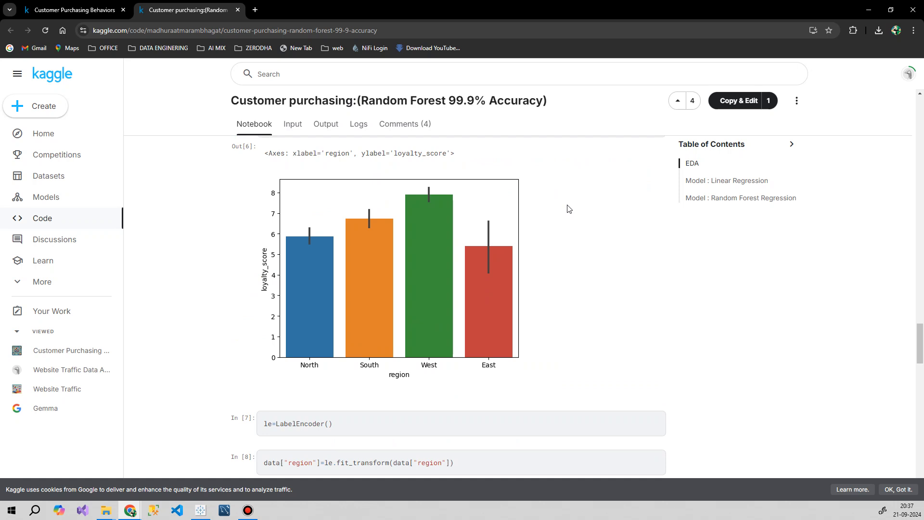
scroll(568, 208, "up", 2)
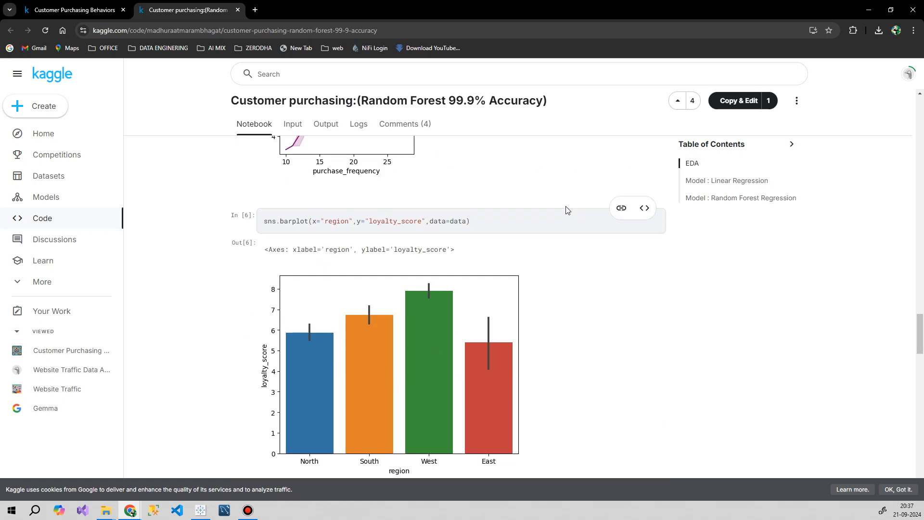
left_click(868, 9)
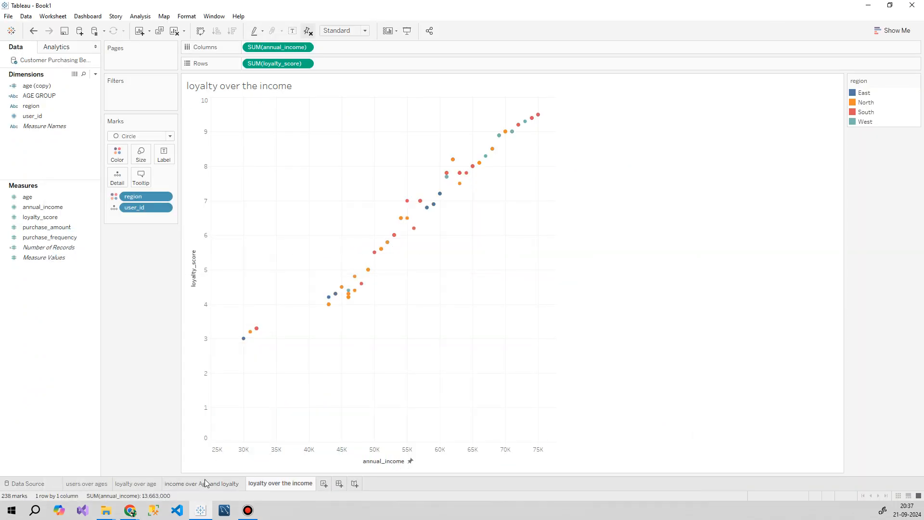
Create a new worksheet with region on the columns and the average of loyalty_score on the rows.
left_click(205, 481)
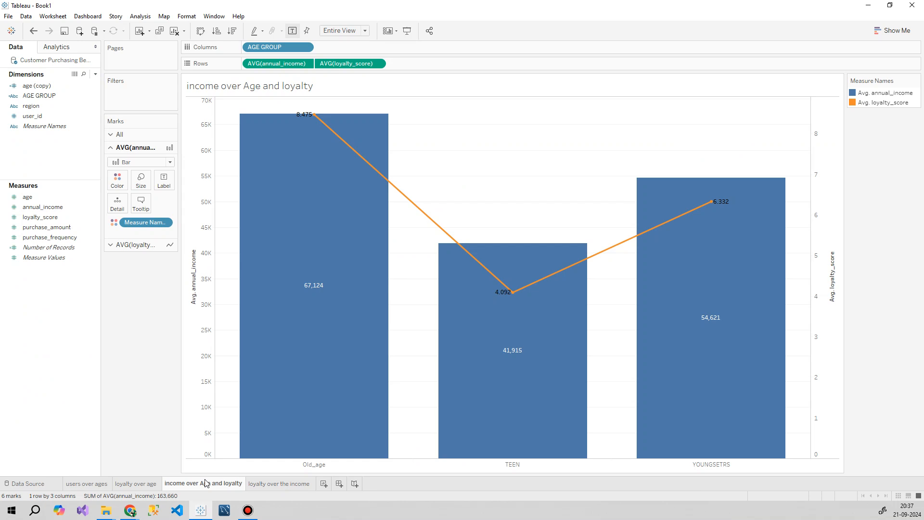
left_click(291, 483)
left_click(323, 483)
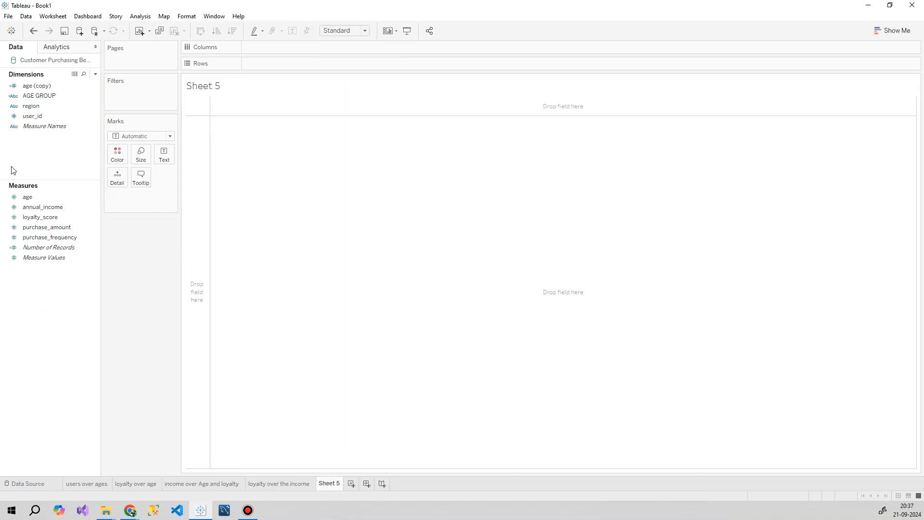
left_click_drag(30, 106, 346, 48)
left_click_drag(40, 217, 272, 67)
left_click(305, 64)
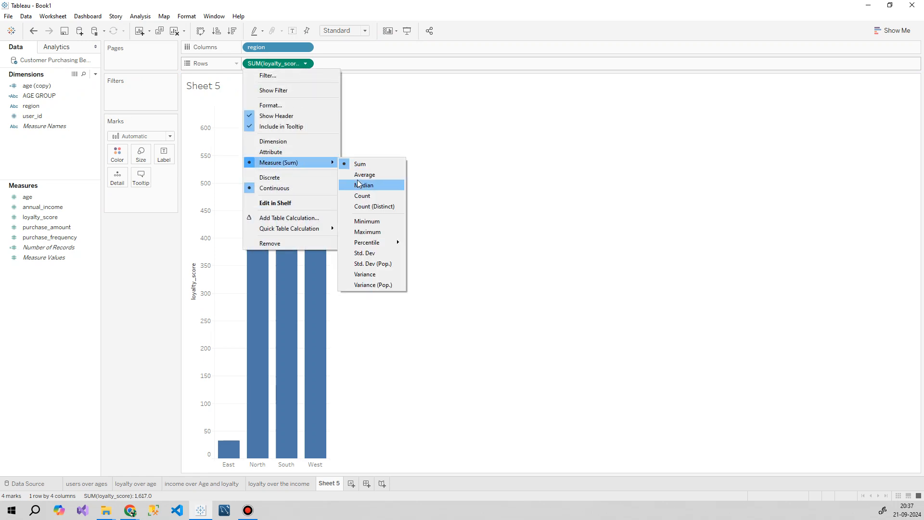
left_click(360, 174)
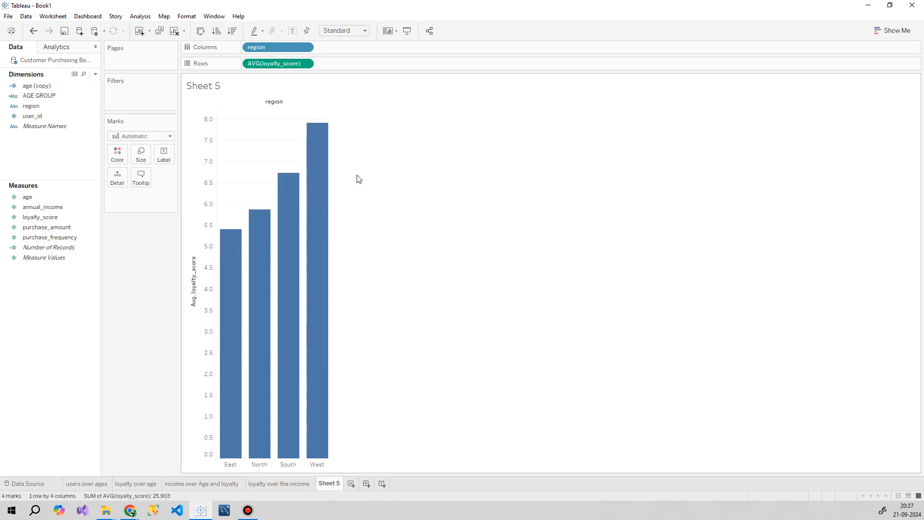
Inspect the West bar and compare it with the West marks highlighted in the loyalty over the income scatter plot.
mouse_move(320, 329)
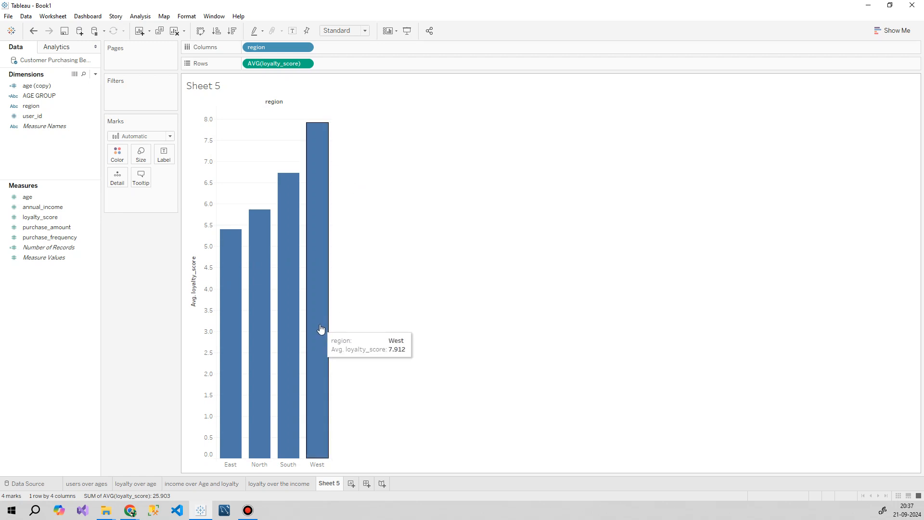
left_click(330, 464)
left_click(352, 464)
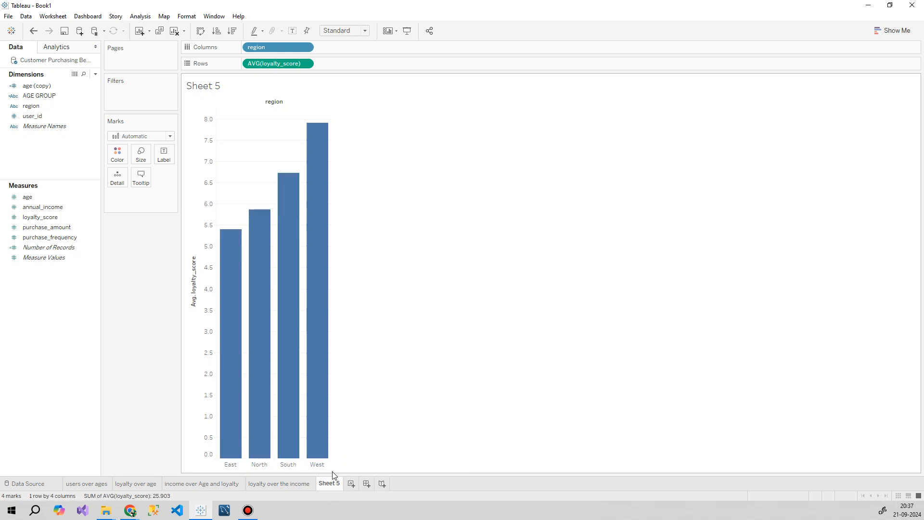
key("ctrl+Page_Up")
left_click(864, 122)
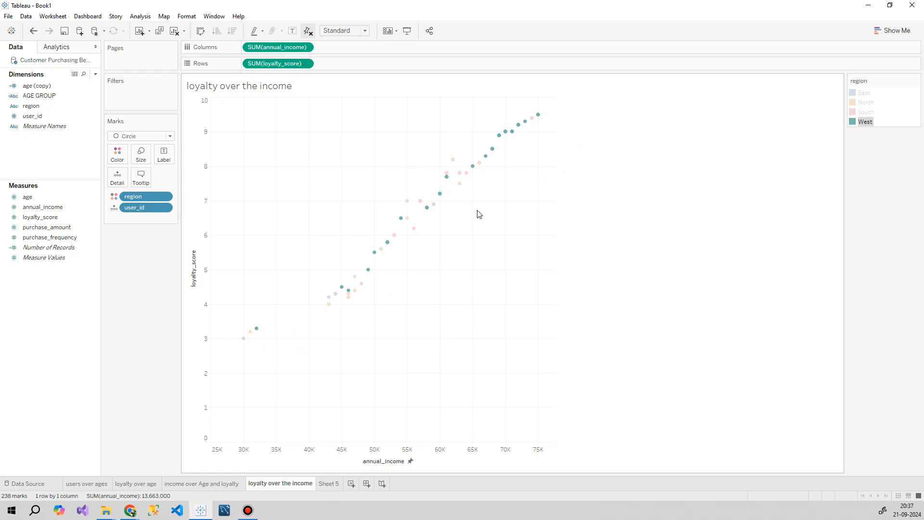
left_click(889, 188)
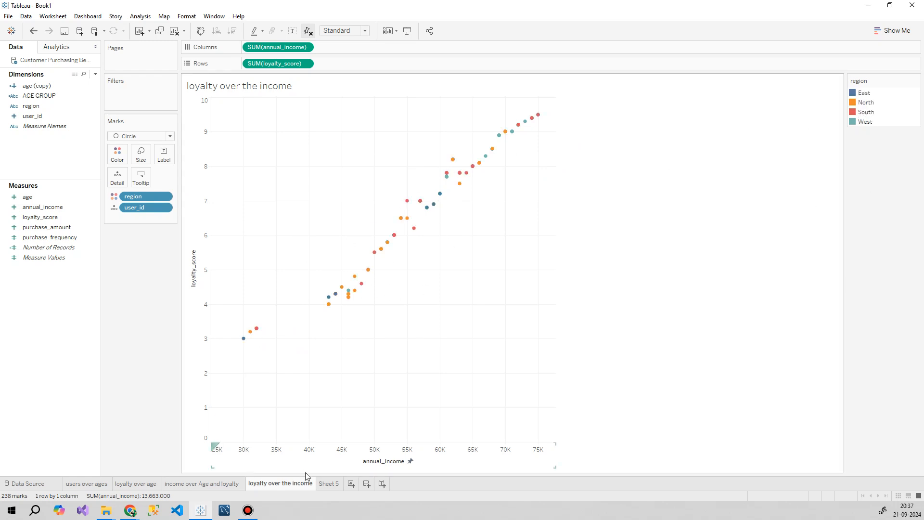
left_click(333, 484)
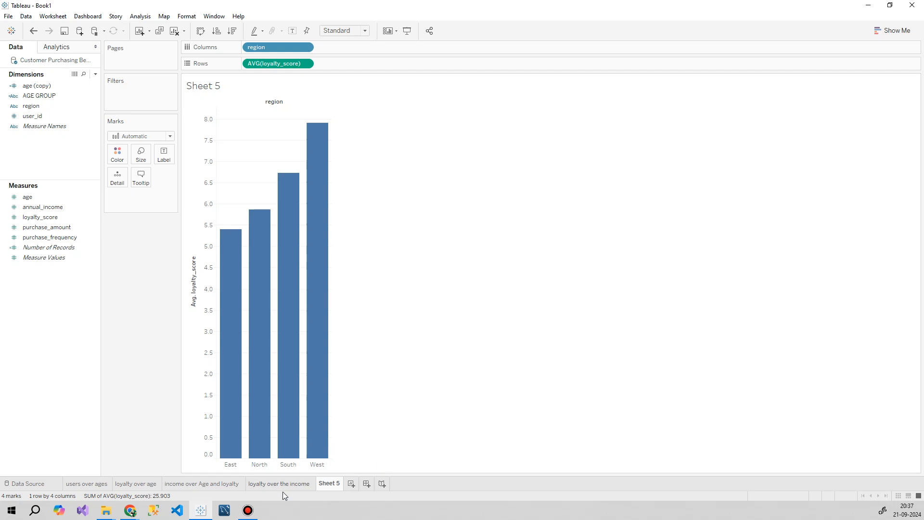
Return to the Kaggle notebook in Chrome and examine its loyalty_score charts by region and purchase_frequency.
mouse_move(130, 510)
left_click(181, 469)
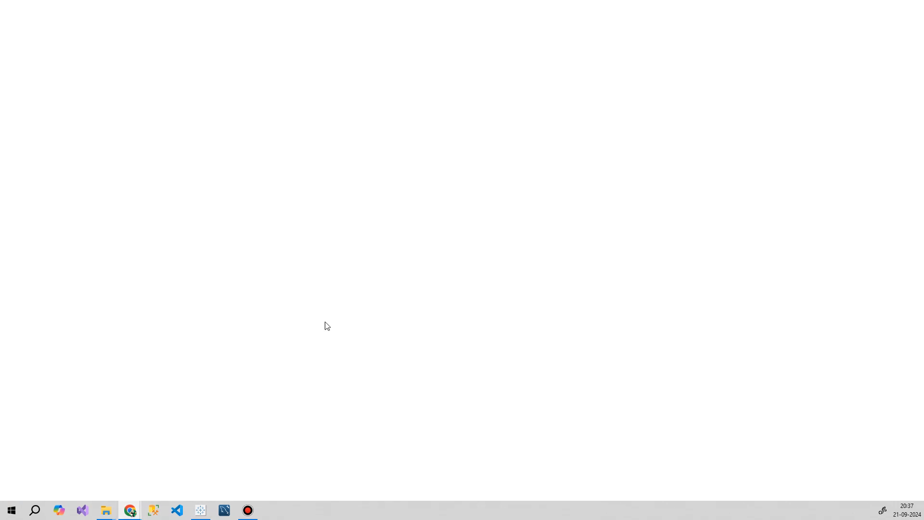
scroll(268, 223, "down", 4)
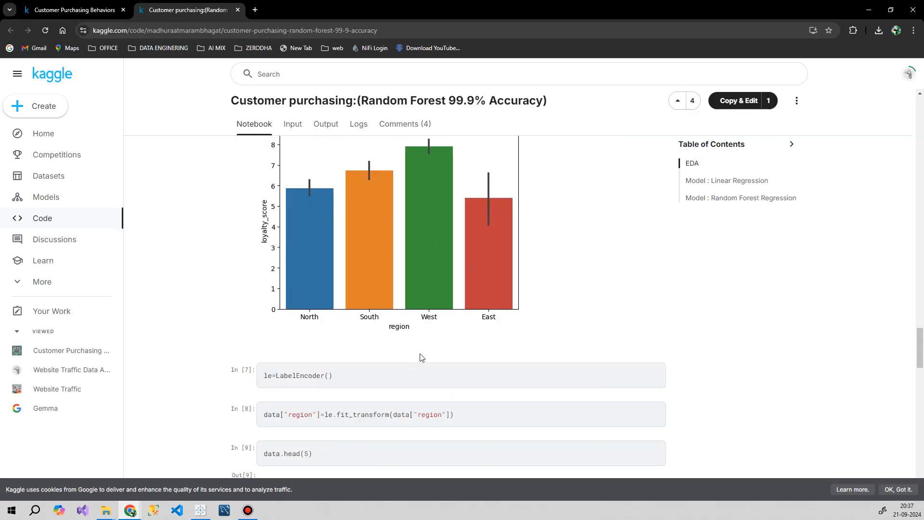
scroll(351, 316, "up", 4)
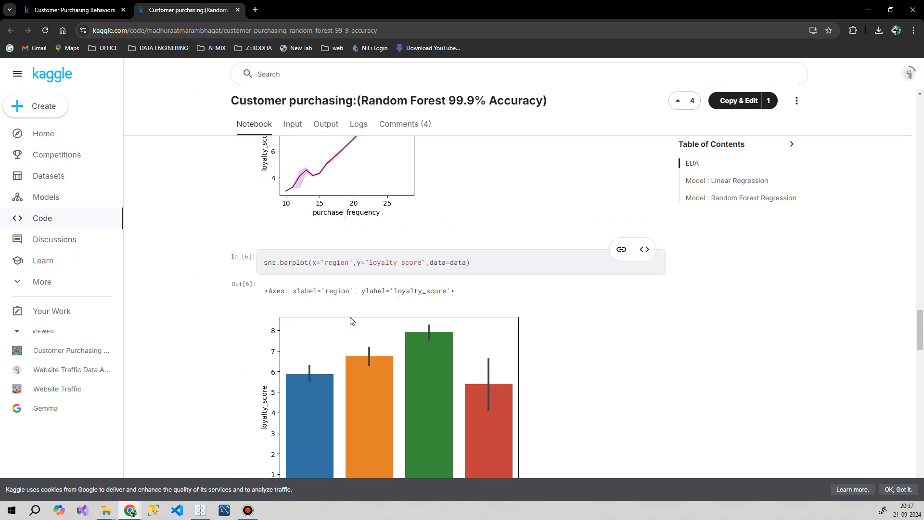
scroll(350, 320, "down", 4)
scroll(350, 320, "up", 5)
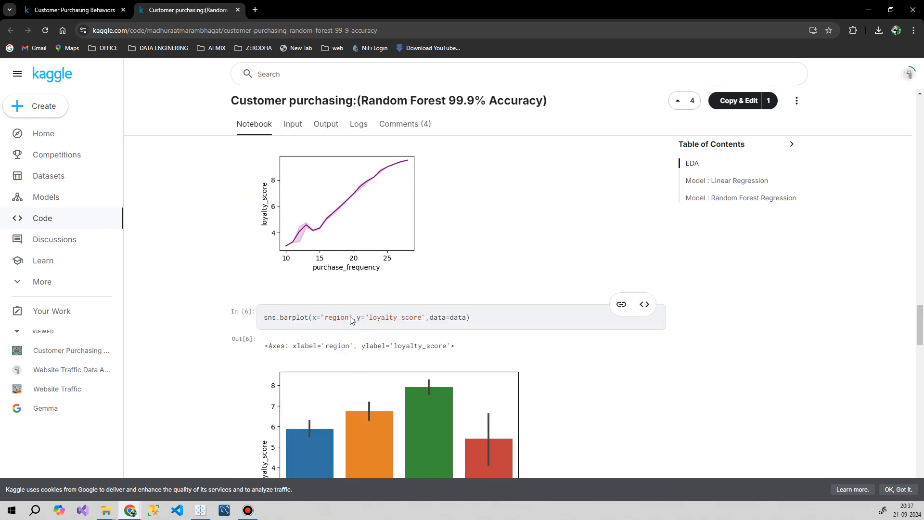
scroll(350, 319, "up", 8)
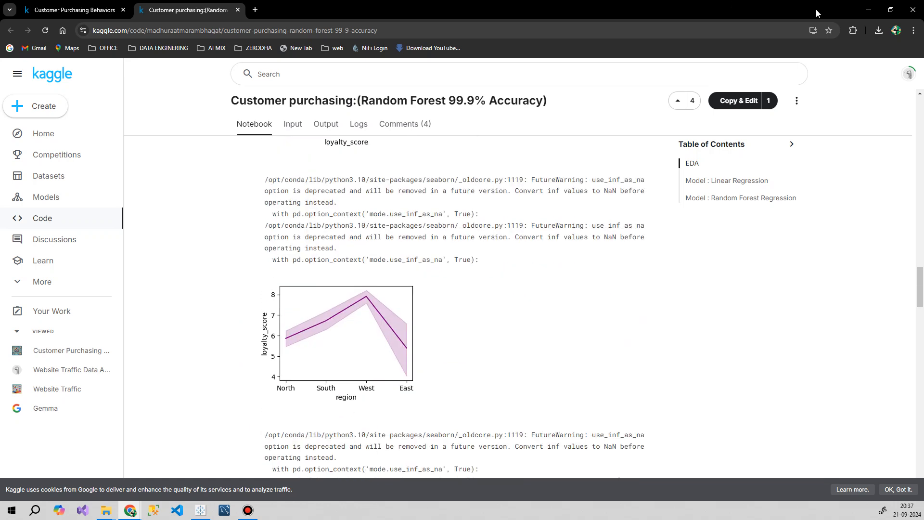
left_click(868, 9)
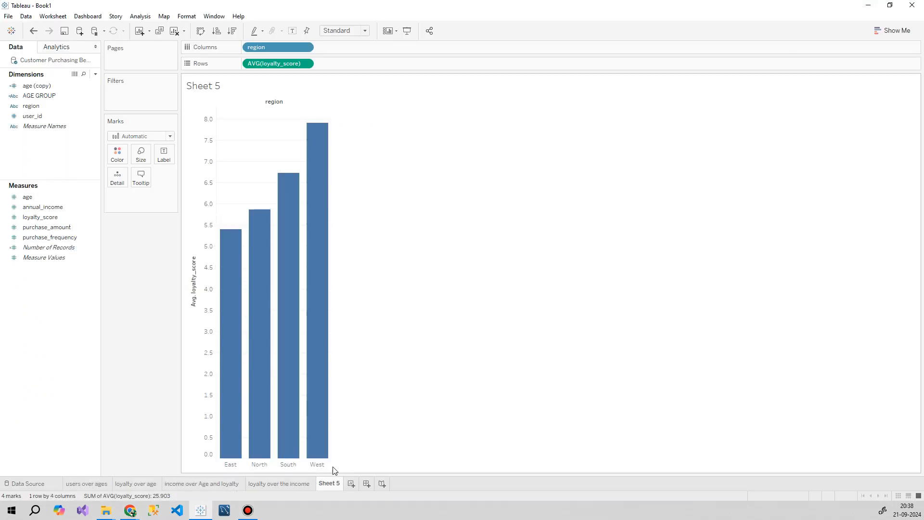
Rename the region bar chart's worksheet to "Loyalty over the region".
double_click(334, 484)
type("4oyaltu")
key("BackSpace")
key("BackSpace")
type("ty over the ")
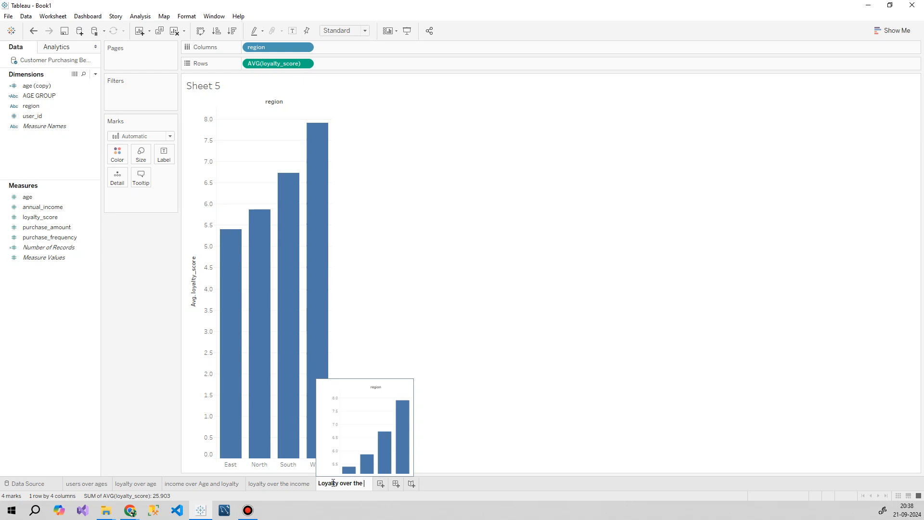
type("region")
left_click(643, 330)
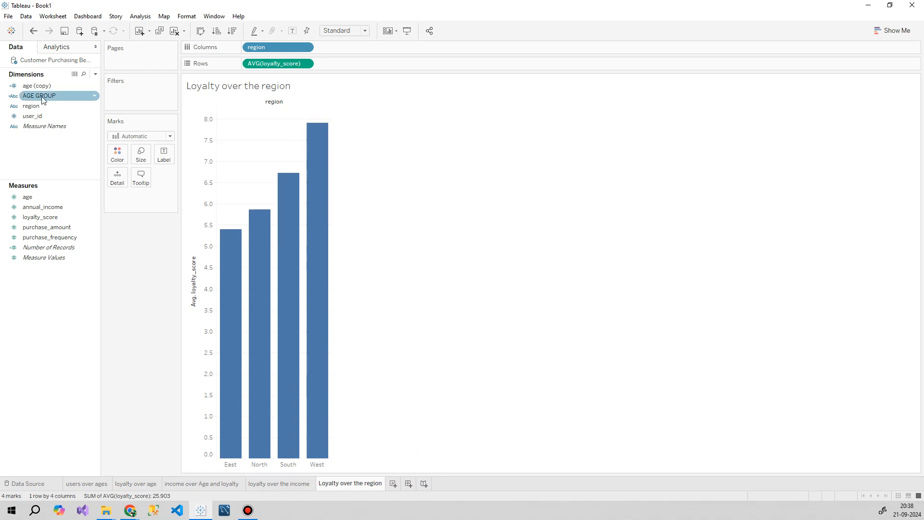
Color the marks of the loyalty chart by region and set their mark type to Area.
left_click_drag(56, 106, 114, 155)
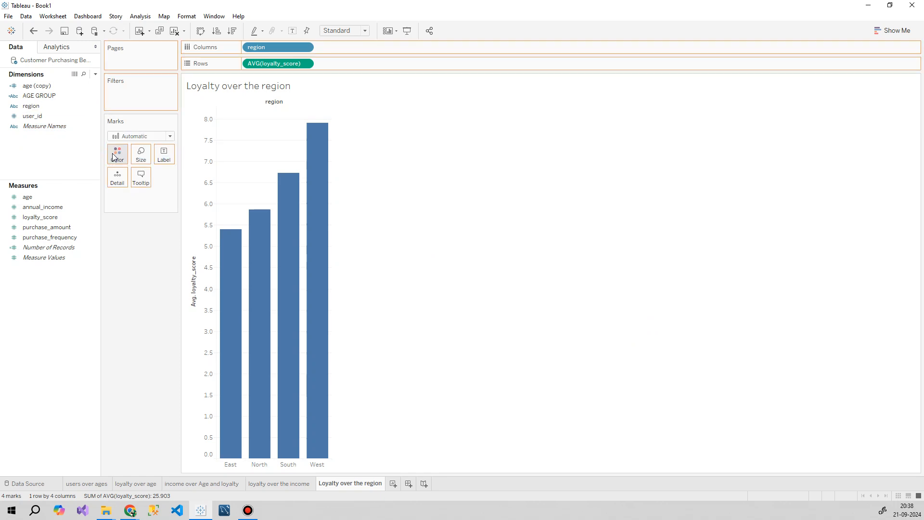
left_click(140, 138)
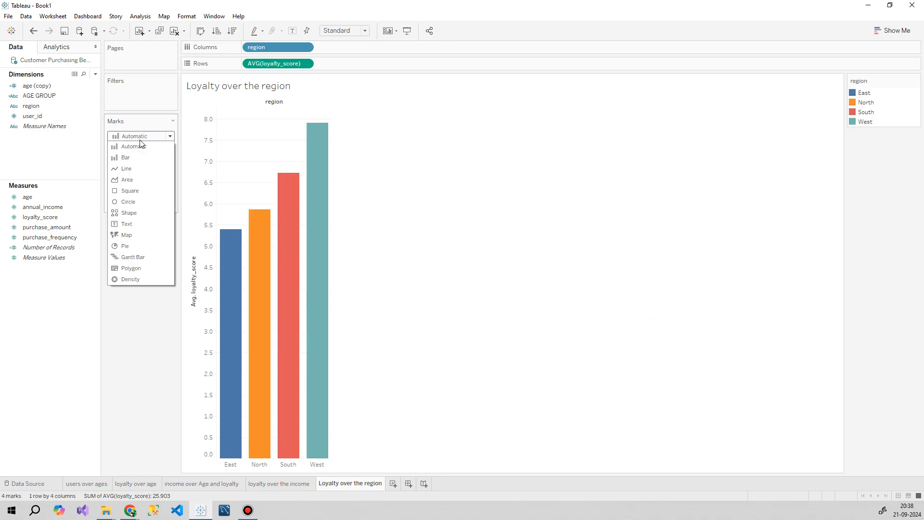
left_click(137, 180)
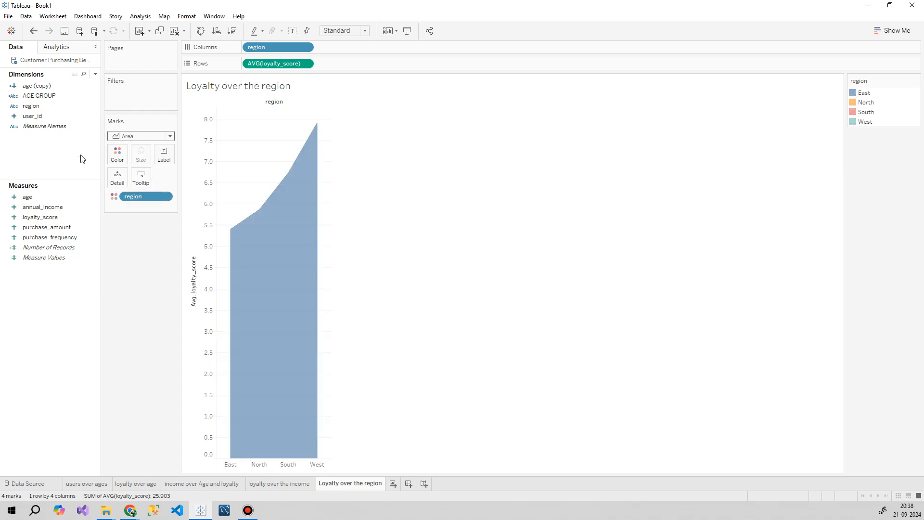
Swap the chart's rows and columns, and replace region on the rows with the count of user_id.
mouse_move(31, 106)
left_mouse_down()
mouse_move(101, 137)
mouse_move(264, 158)
left_mouse_up()
left_click(201, 31)
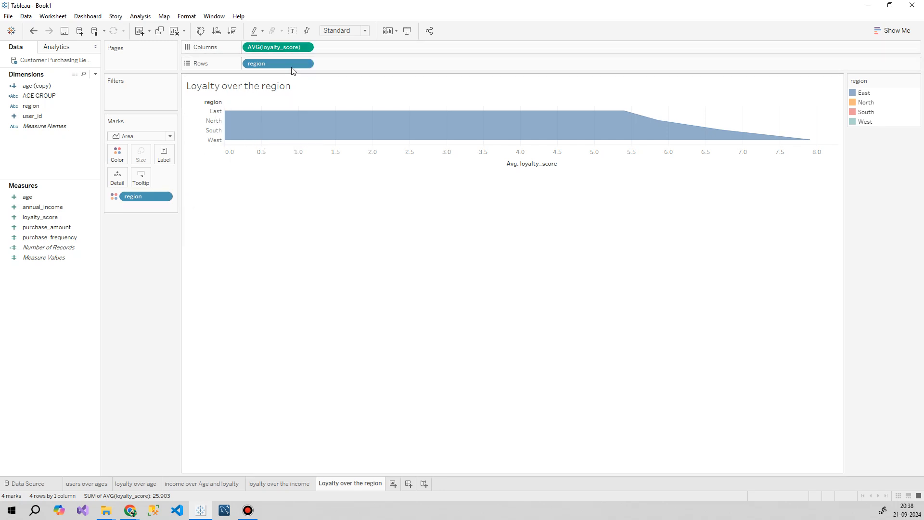
left_click_drag(285, 65, 120, 286)
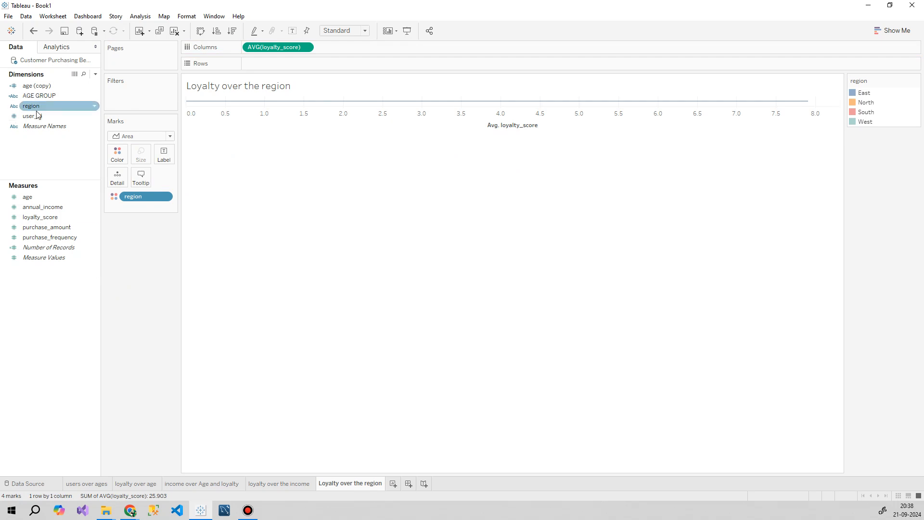
left_click_drag(34, 116, 268, 62)
left_click(305, 63)
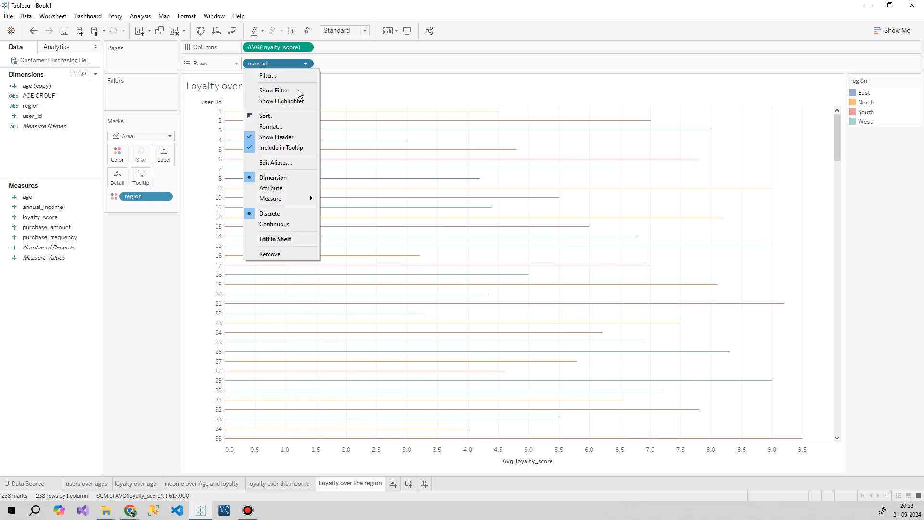
mouse_move(290, 204)
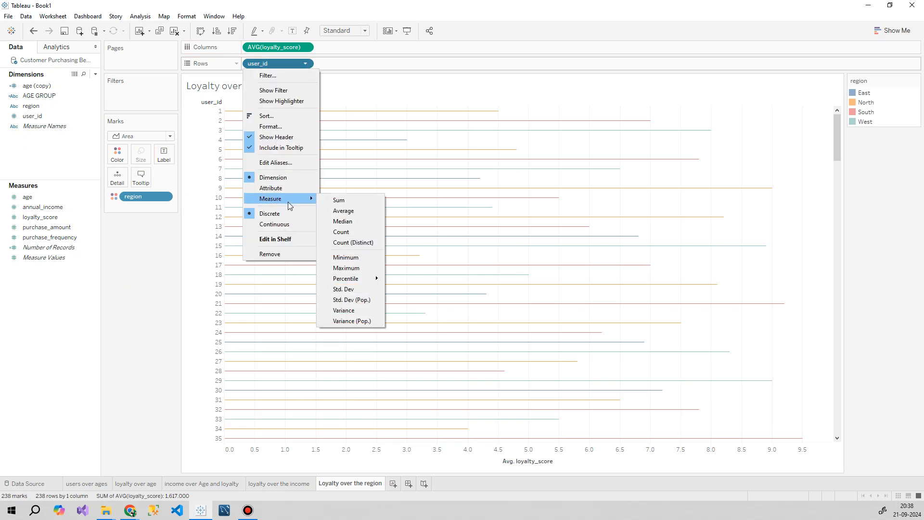
left_click(343, 232)
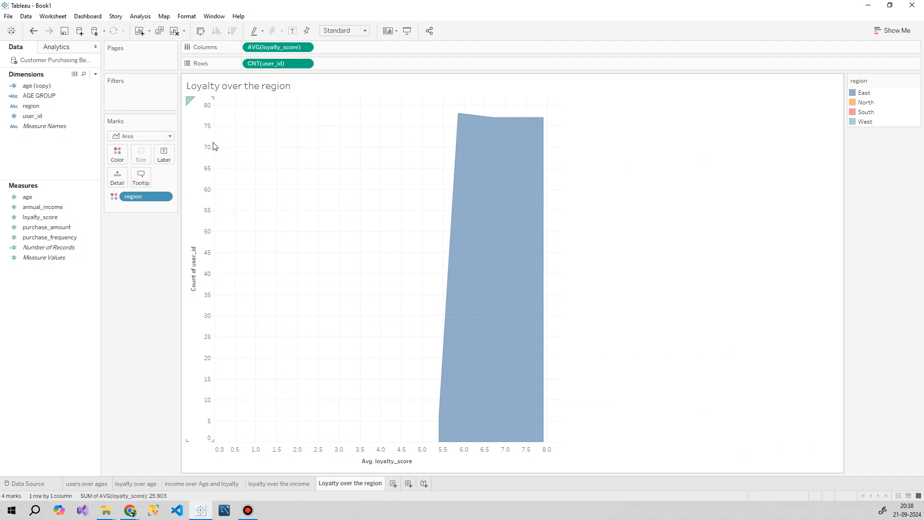
Try coloring the area chart by user_id in addition to region, and inspect the East mark.
left_click_drag(30, 106, 120, 157)
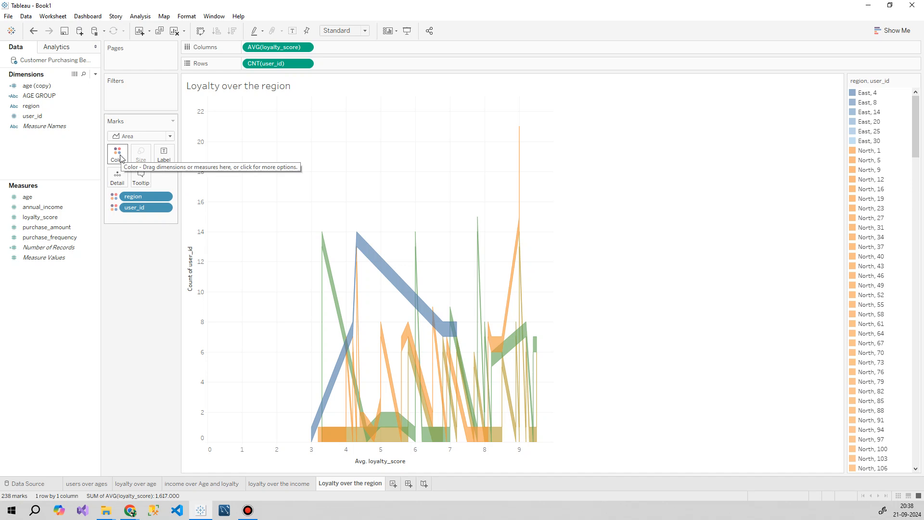
left_click_drag(143, 209, 143, 255)
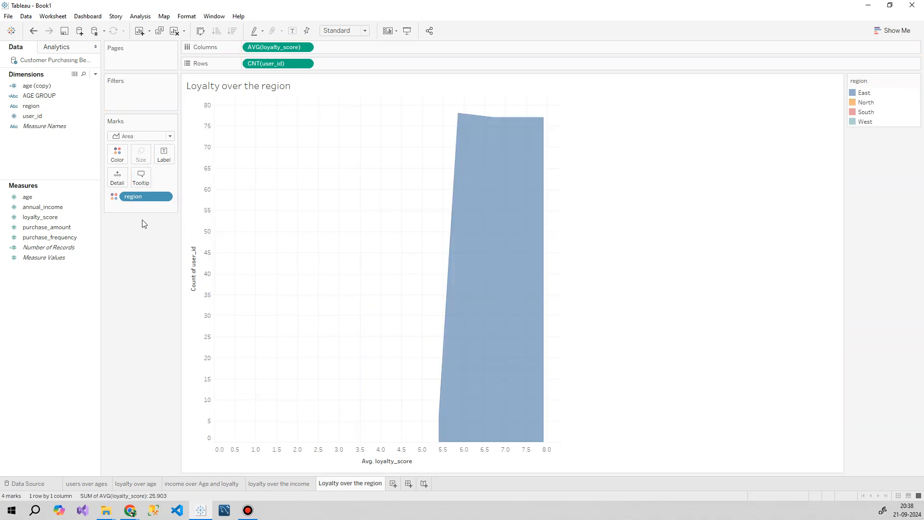
left_click(119, 159)
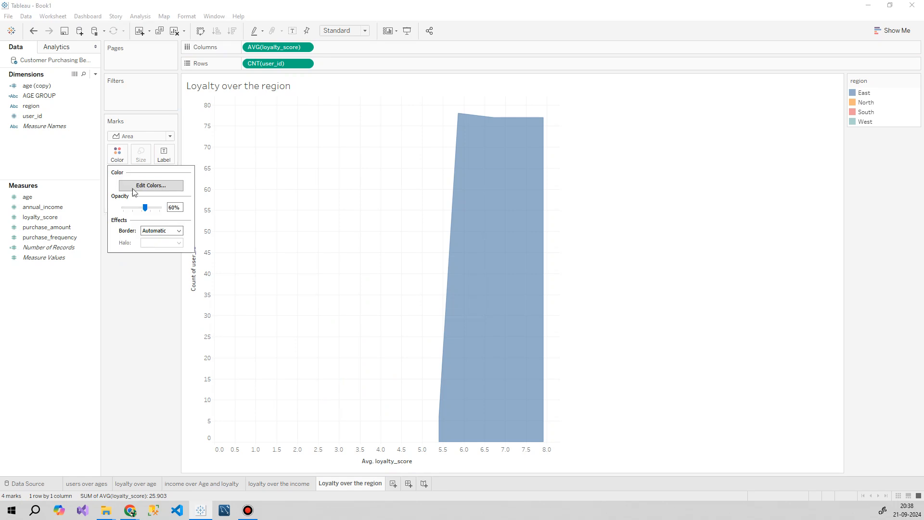
left_click(158, 289)
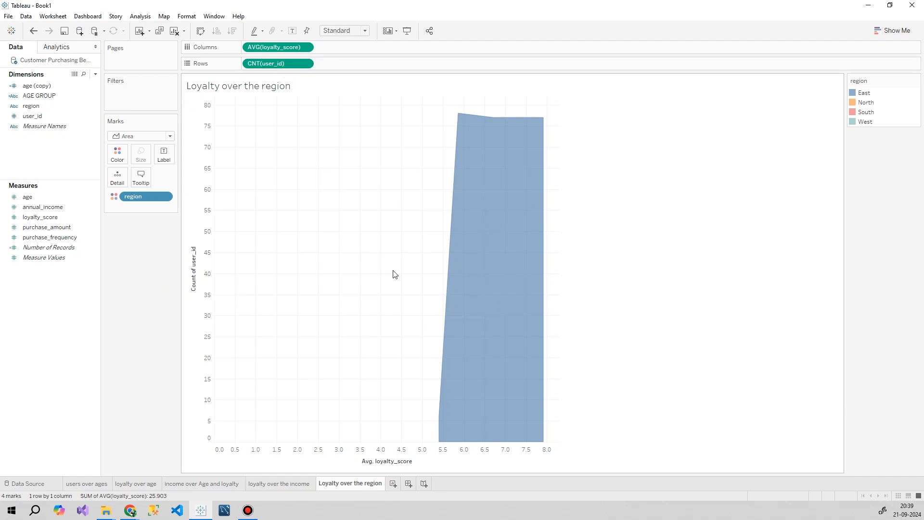
mouse_move(444, 437)
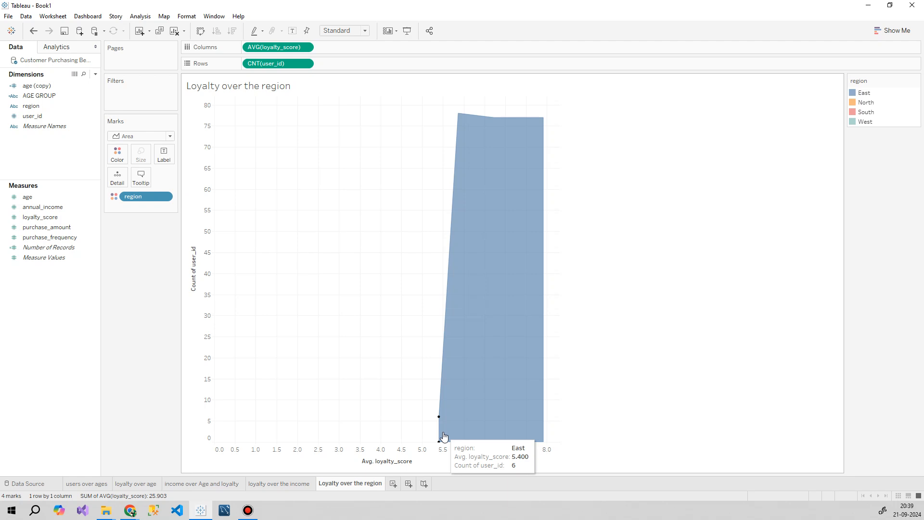
Undo the user_id changes, the row and column swap, and the Area mark type on the loyalty chart.
key("ctrl+z")
key("ctrl+z")
key("ctrl+z")
key("ctrl+z")
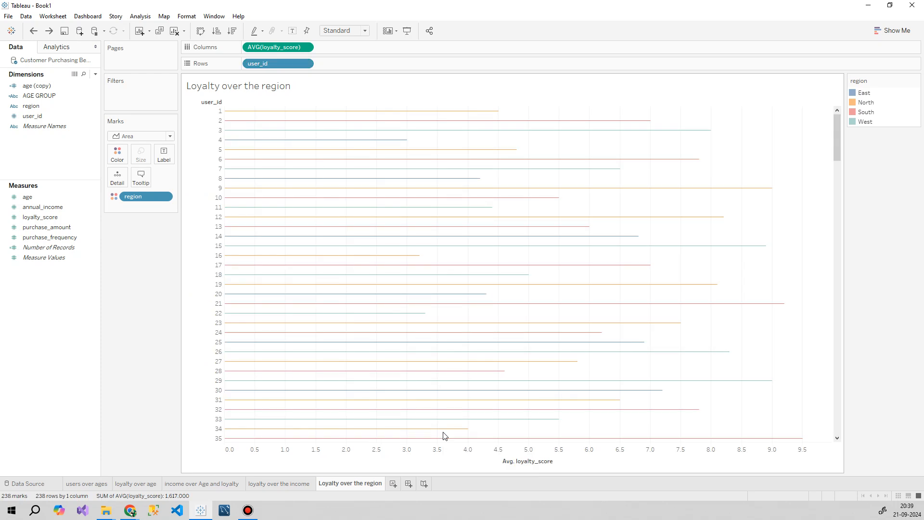
key("ctrl+z")
key("ctrl+z")
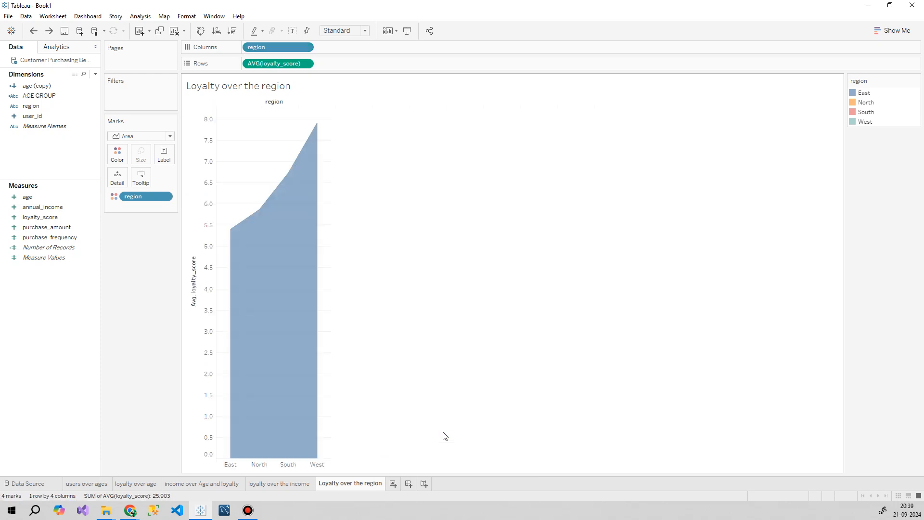
key("ctrl+z")
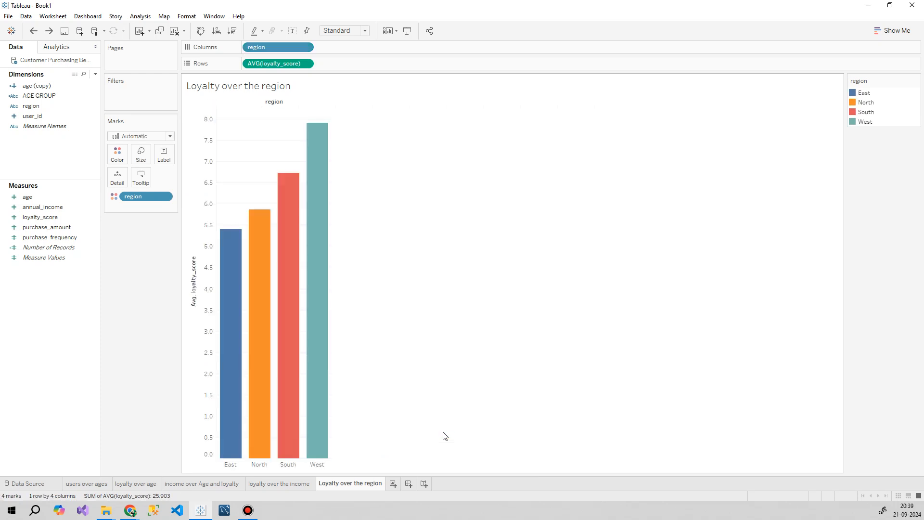
Add annual_income to the rows beside the average loyalty_score and aggregate it as an average.
left_click(57, 197)
mouse_move(57, 207)
left_mouse_down()
mouse_move(53, 214)
mouse_move(222, 185)
mouse_move(257, 90)
mouse_move(392, 64)
left_mouse_up()
left_click(380, 65)
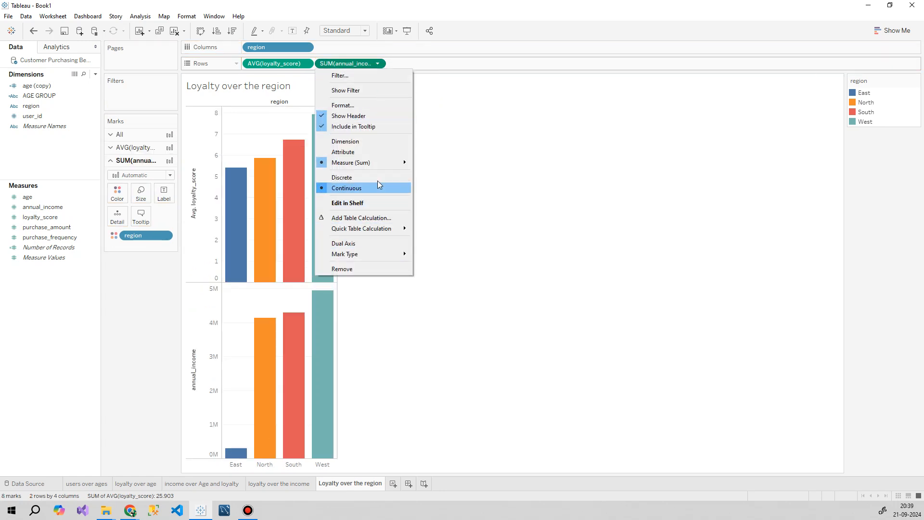
mouse_move(365, 162)
left_click(437, 176)
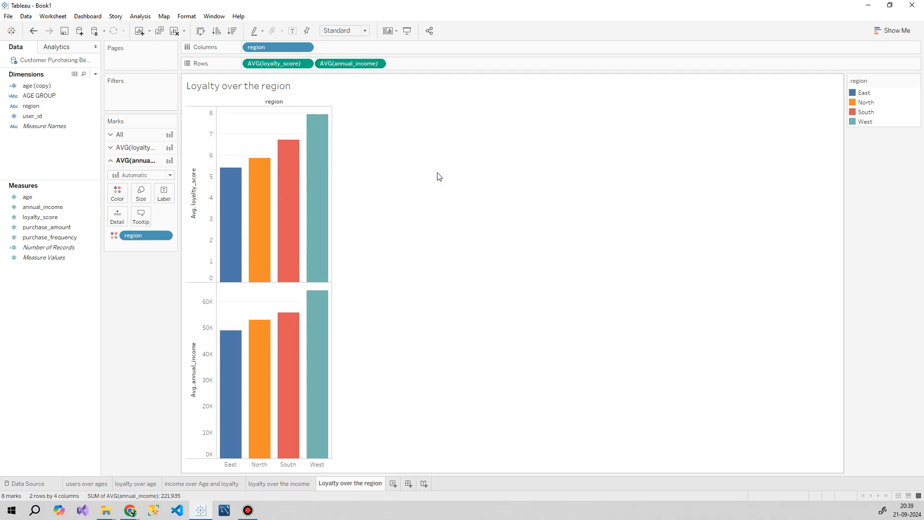
Set the mark type of the average annual_income chart to Square and reduce the size of its marks.
left_click(150, 149)
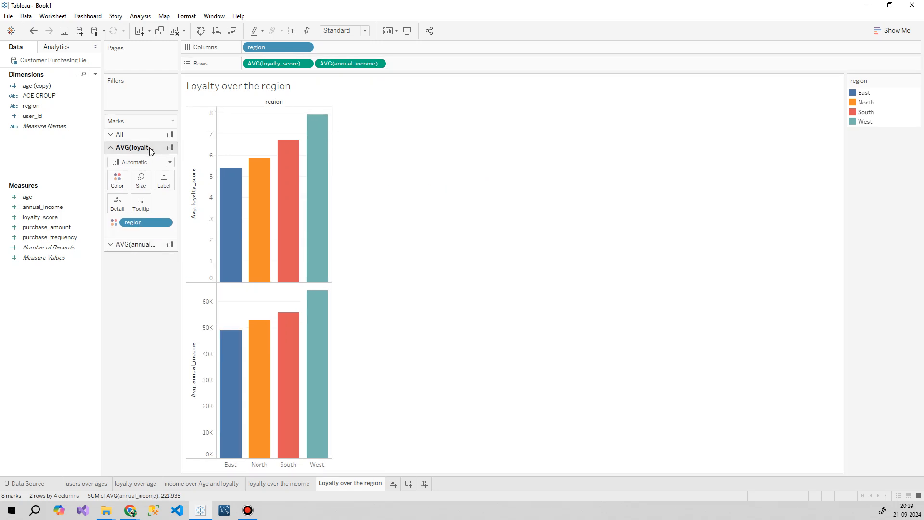
left_click(137, 245)
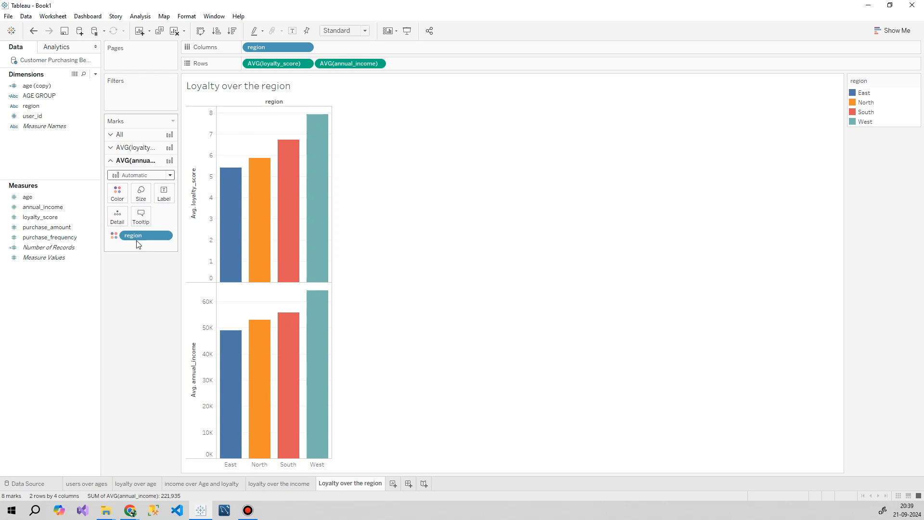
left_click(137, 175)
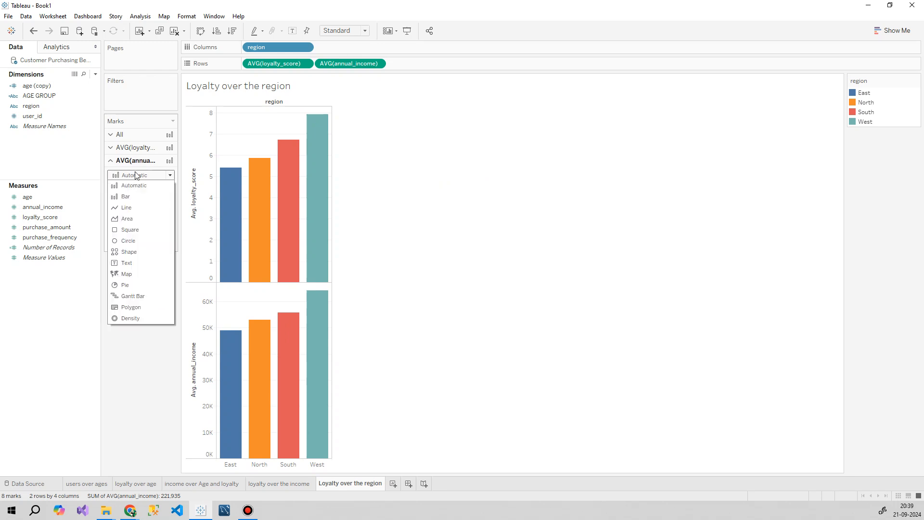
left_click(130, 230)
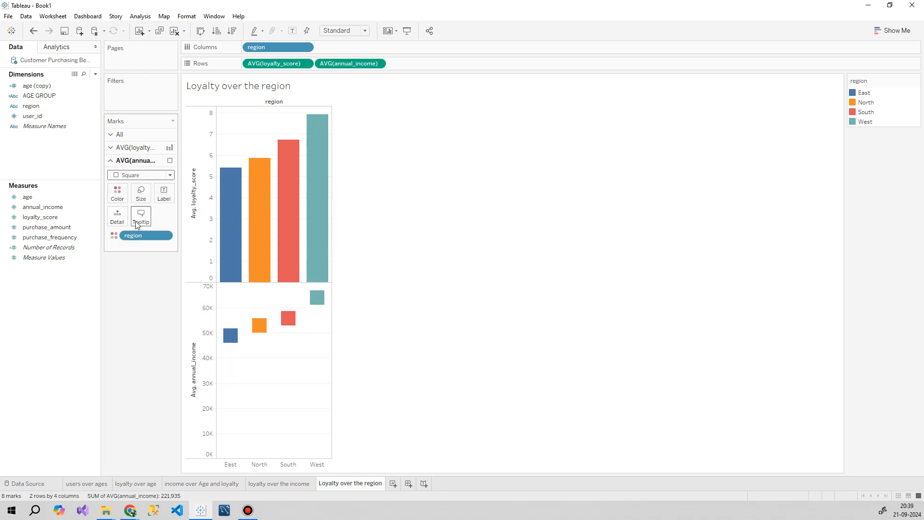
left_click(141, 193)
mouse_move(151, 220)
left_mouse_down()
mouse_move(142, 217)
mouse_move(153, 220)
left_mouse_up()
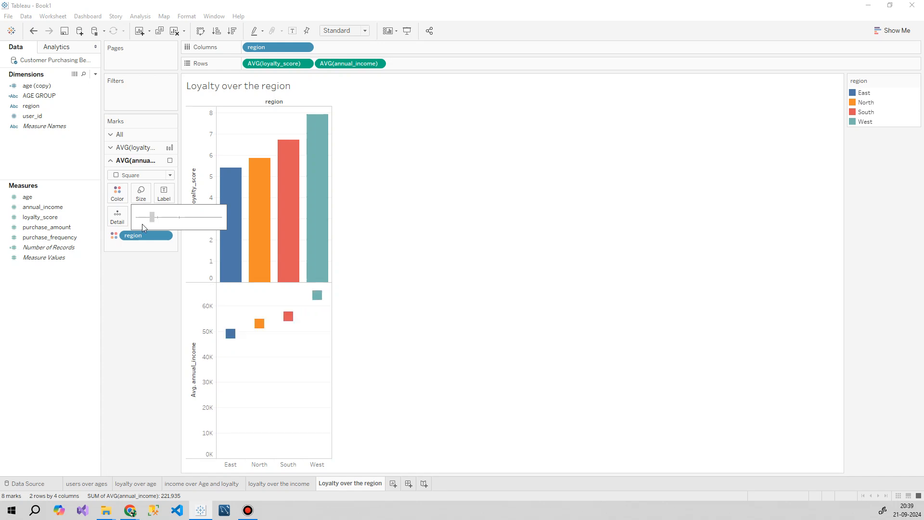
left_click(117, 192)
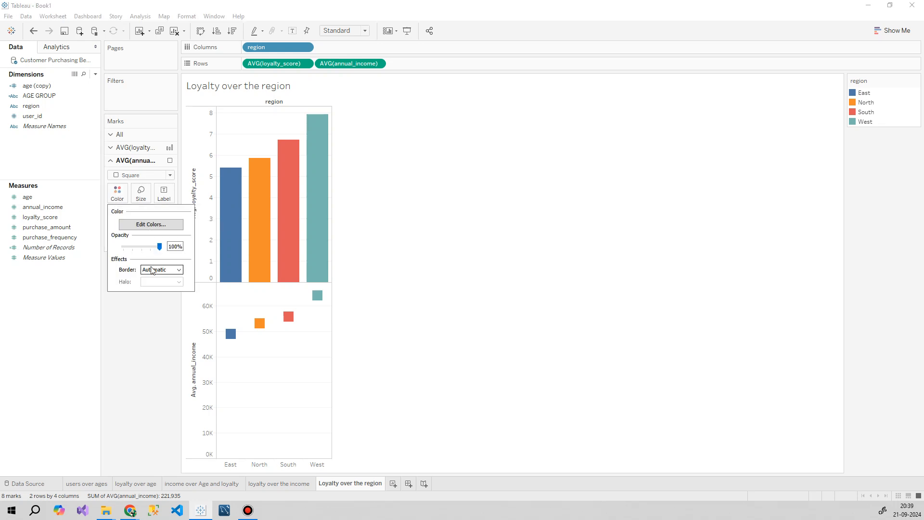
left_click(153, 270)
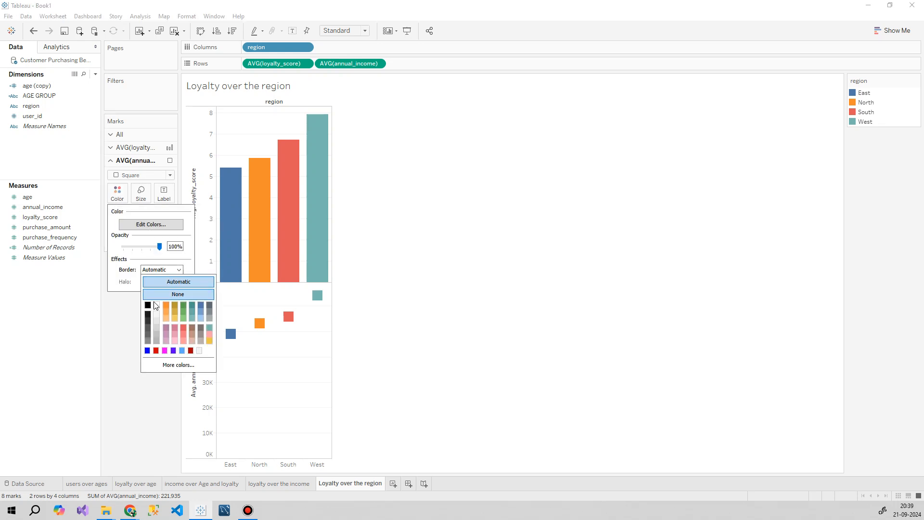
left_click(130, 310)
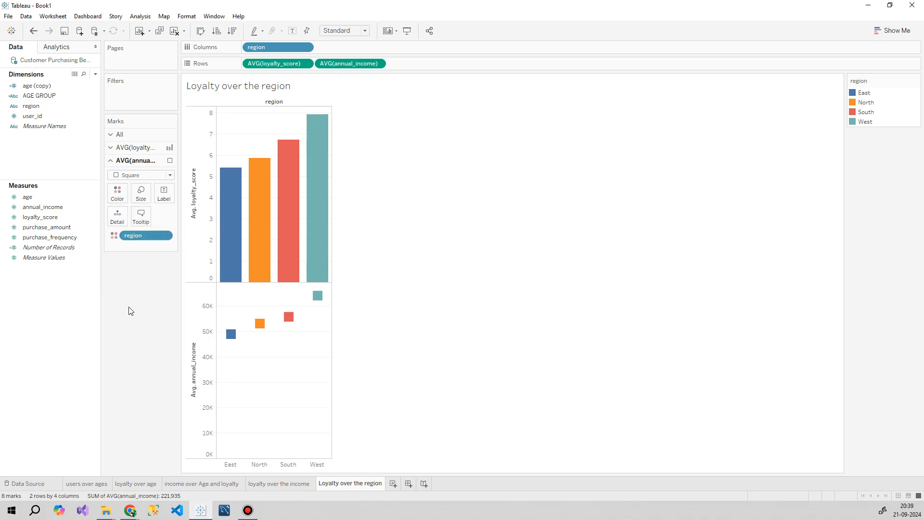
Combine average loyalty_score and annual_income on a dual axis and set the loyalty marks to Bar.
left_click(379, 66)
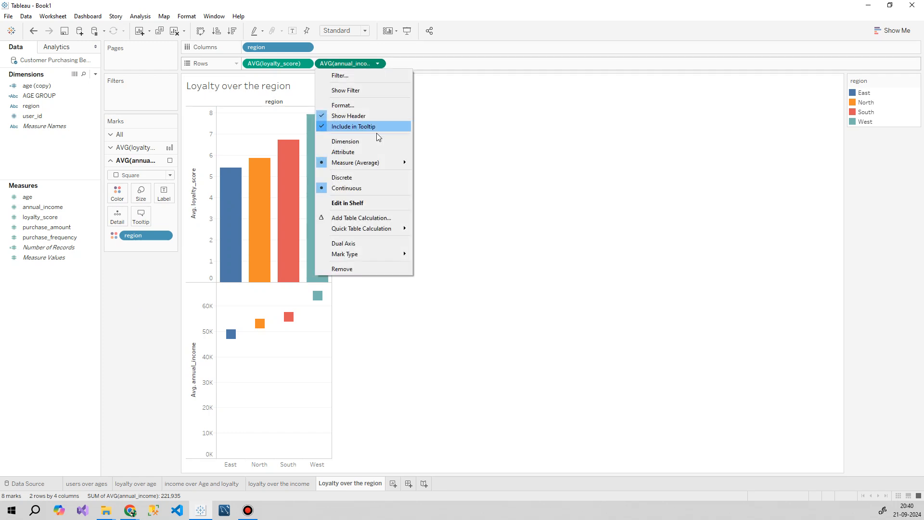
left_click(366, 241)
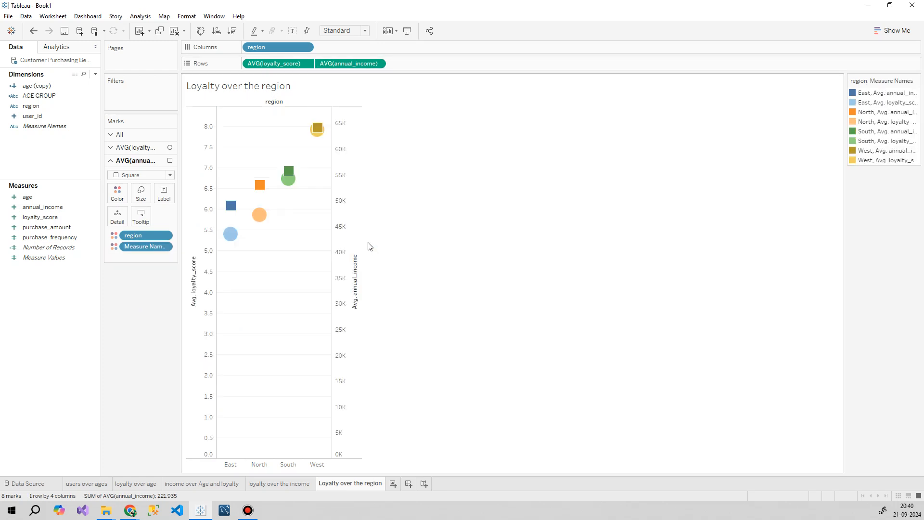
left_click(145, 148)
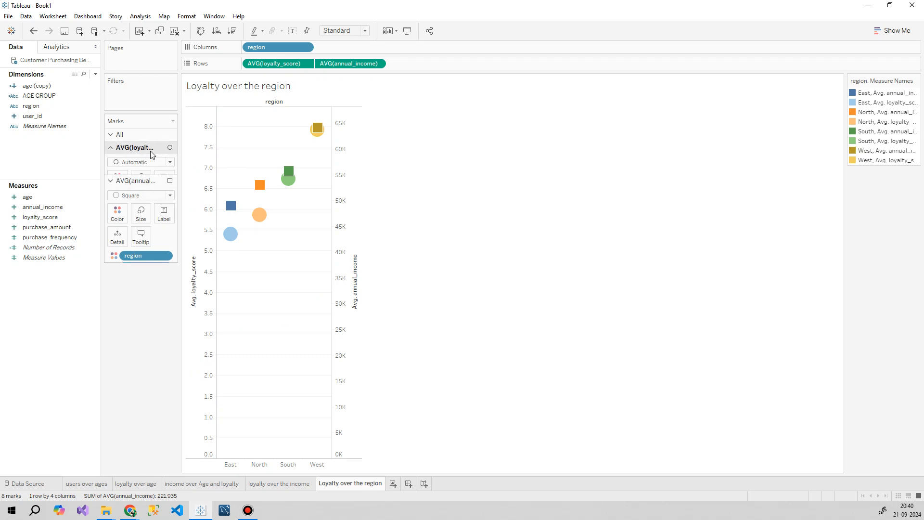
left_click(140, 162)
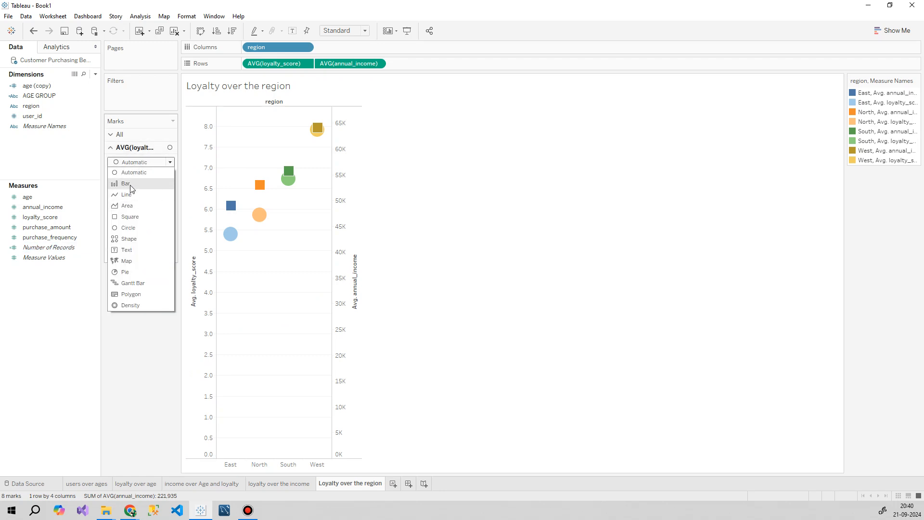
left_click(126, 184)
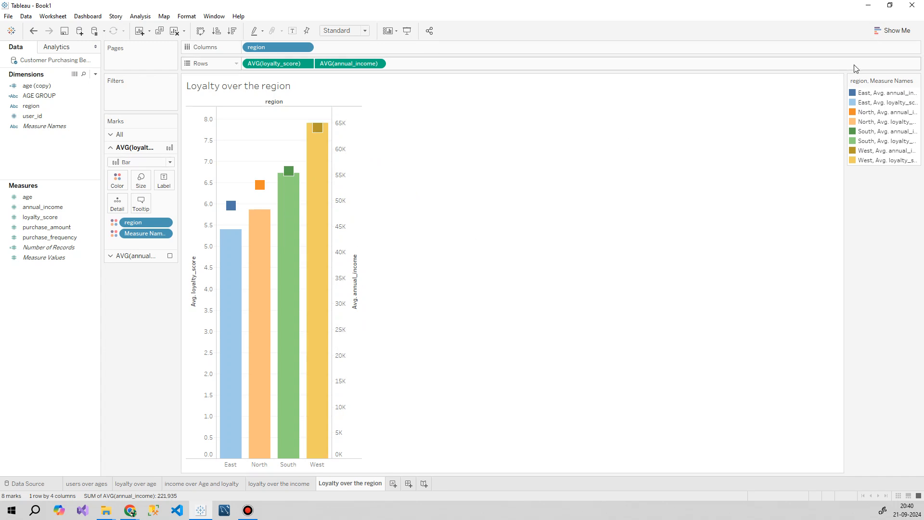
Collapse the axis label areas to widen the region bars, and glance at the income over Age and loyalty worksheet.
mouse_move(231, 210)
mouse_move(221, 243)
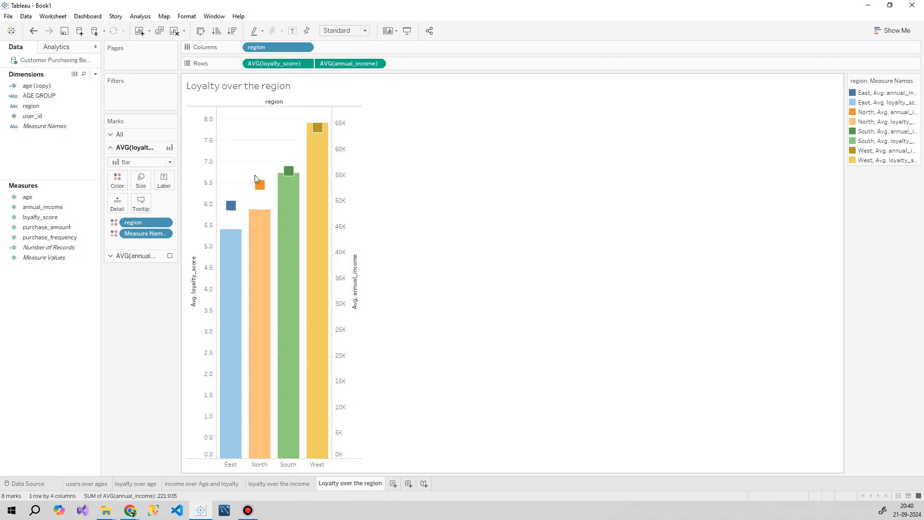
mouse_move(313, 140)
left_click_drag(331, 436, 406, 427)
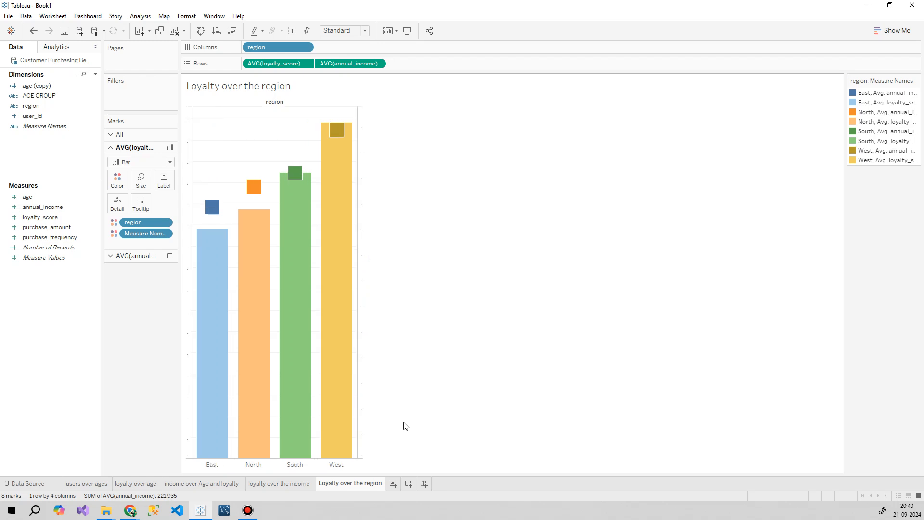
left_click(216, 485)
left_click(354, 484)
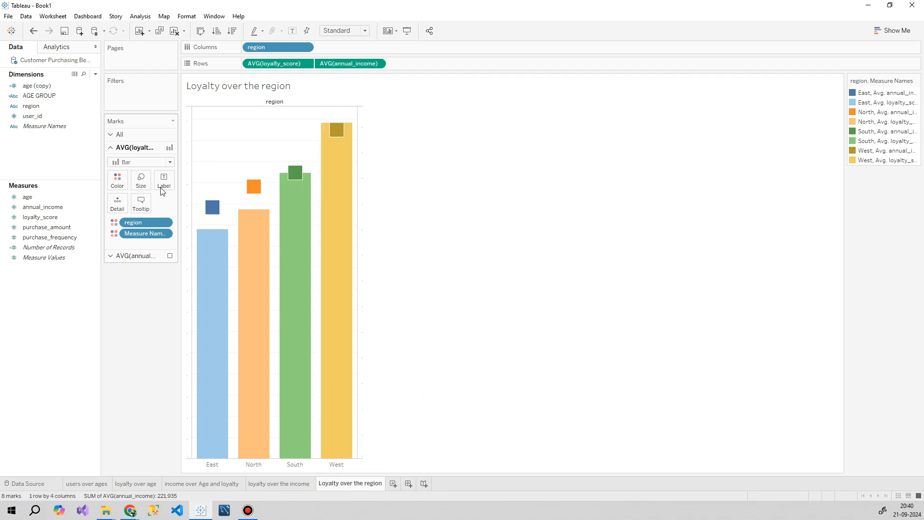
Show mark labels for both measures in the dual-axis chart and make the label font bold.
left_click(145, 134)
left_click(167, 171)
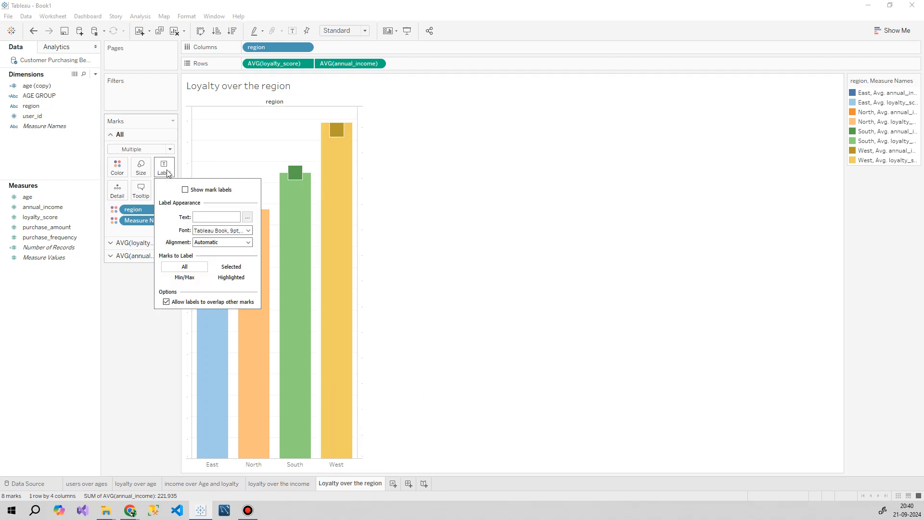
left_click(185, 190)
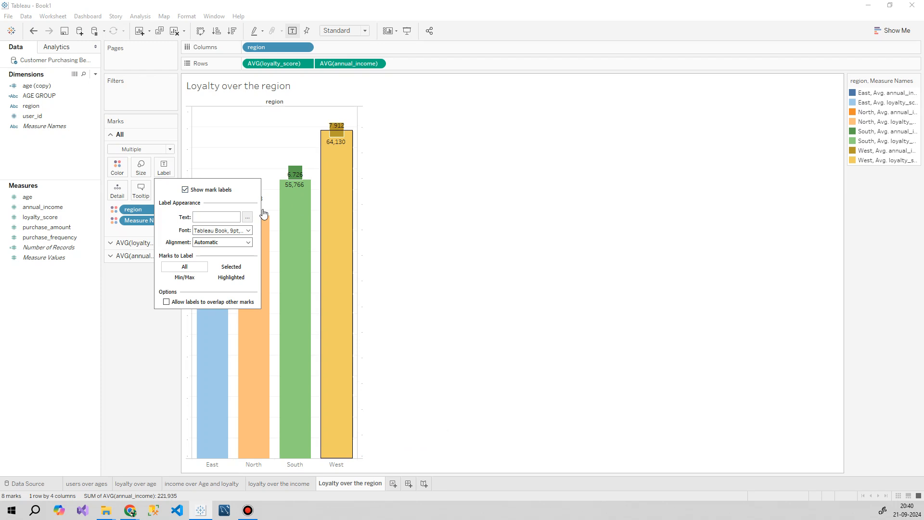
left_click(247, 231)
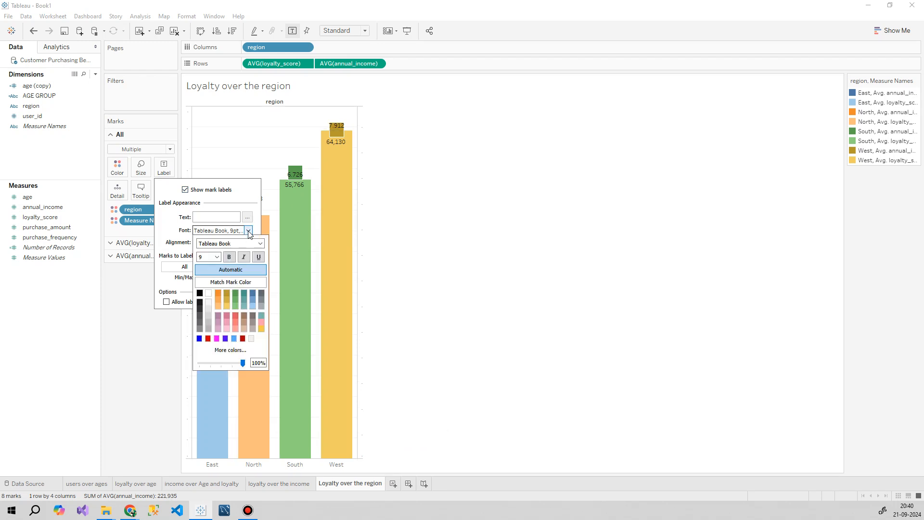
left_click(230, 256)
left_click(144, 221)
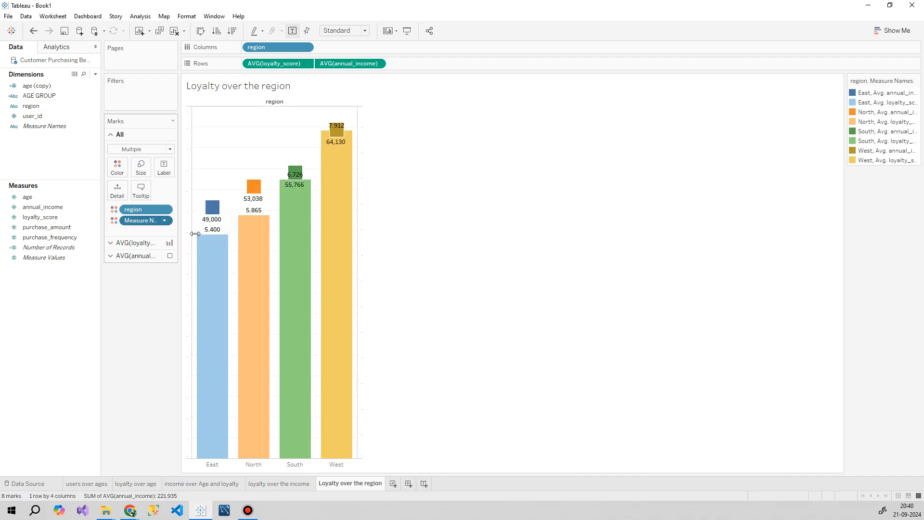
Set the vertical alignment of the mark labels to middle for both measures in the region chart.
left_click(171, 174)
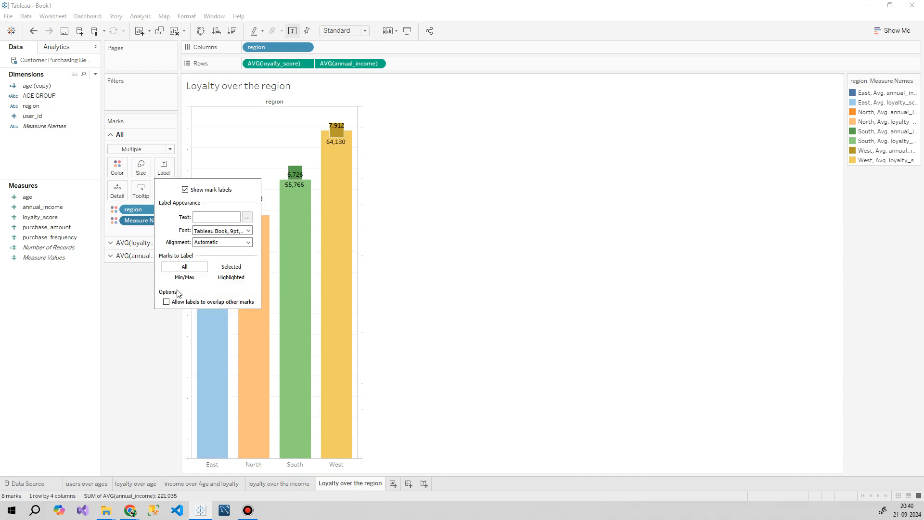
left_click(207, 244)
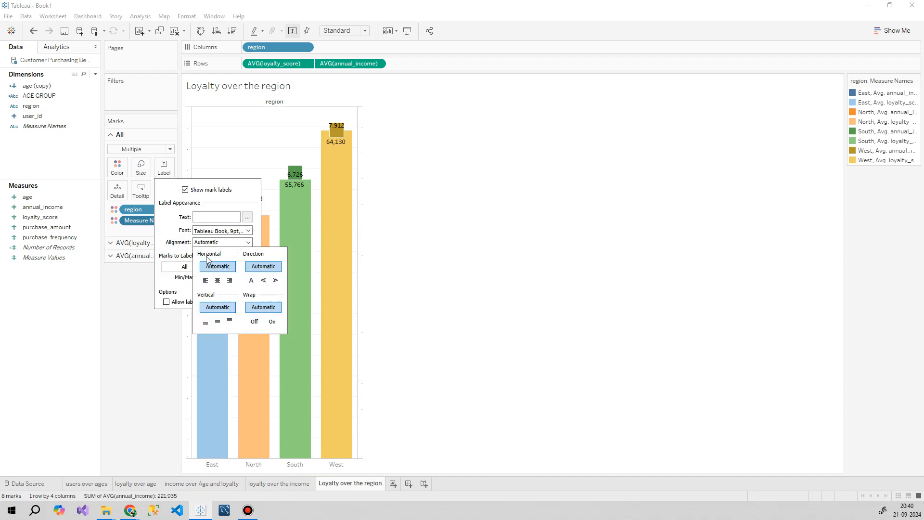
left_click(205, 322)
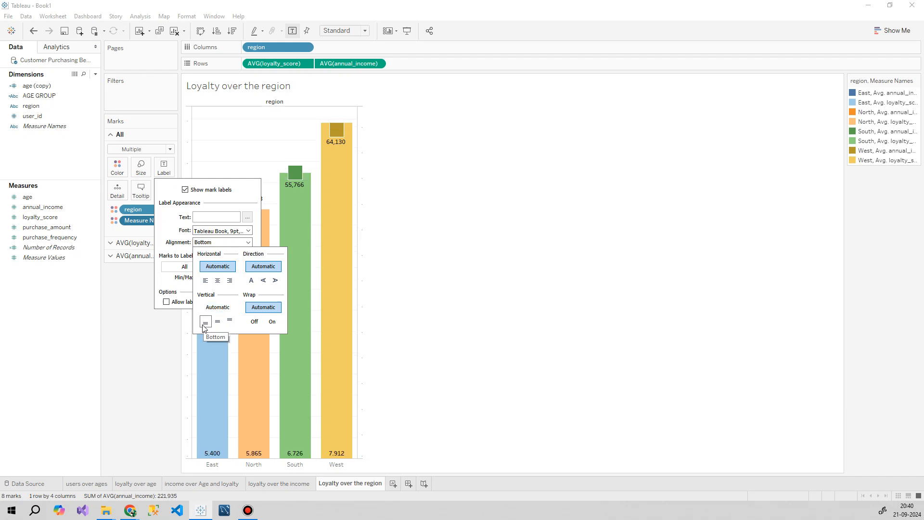
left_click(216, 324)
left_click(470, 291)
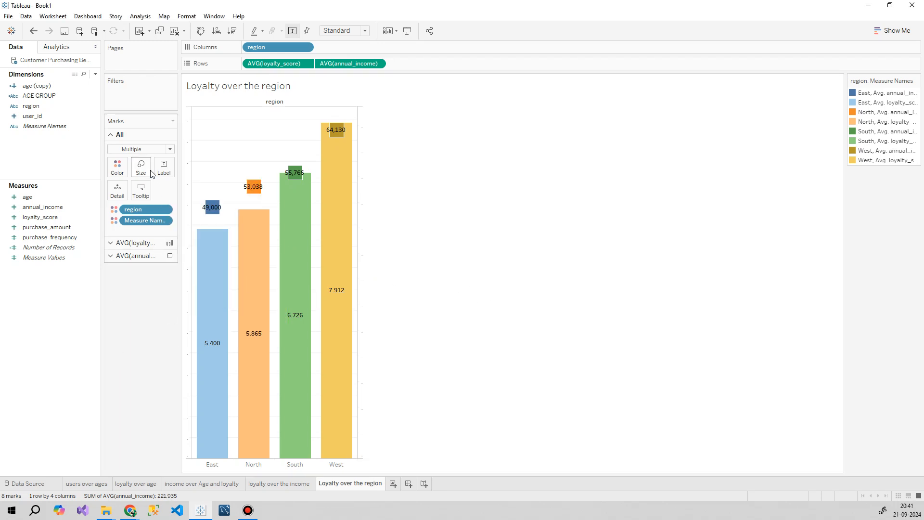
left_click(173, 175)
left_click(132, 316)
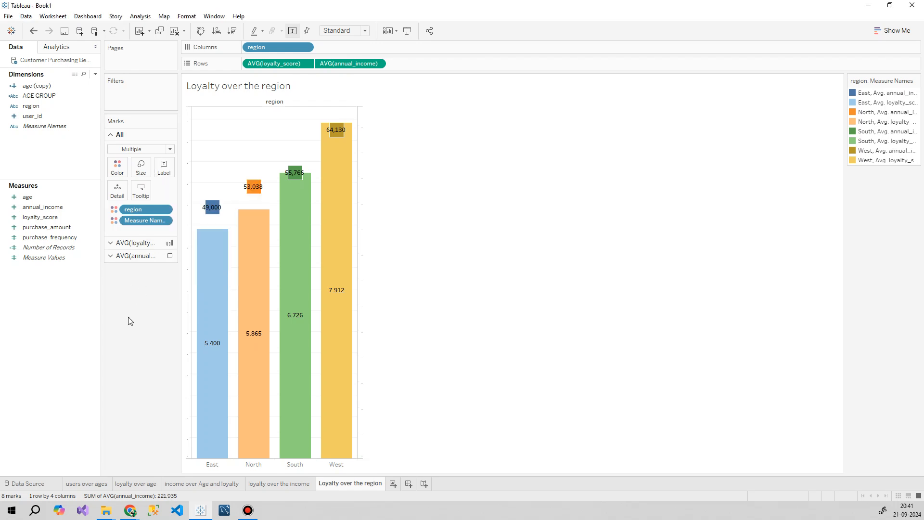
left_click(130, 242)
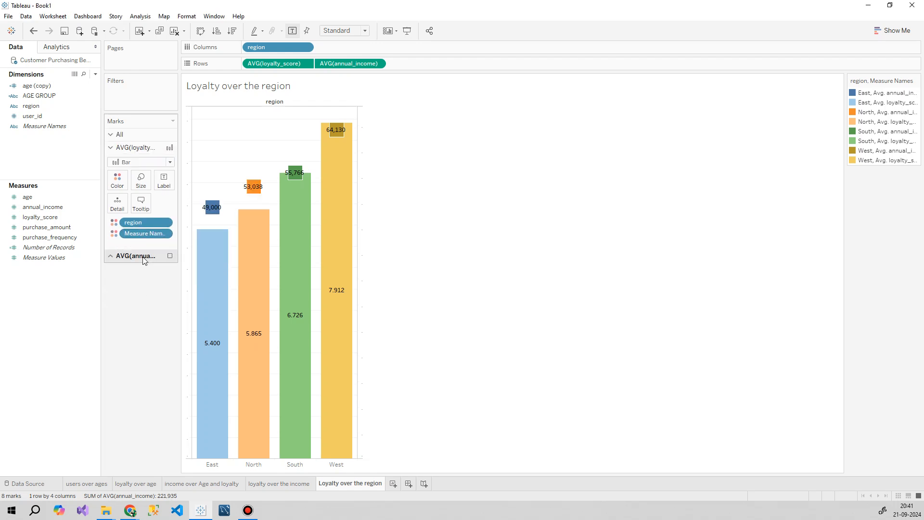
left_click(143, 256)
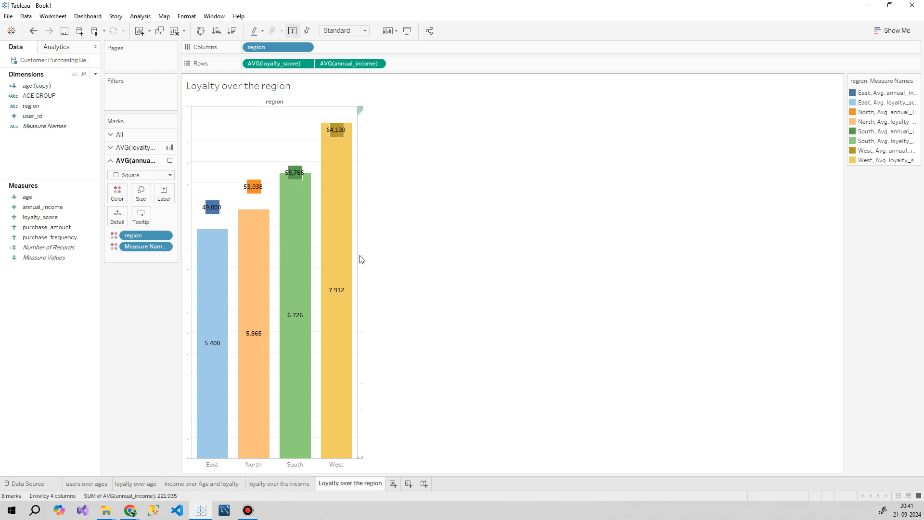
Fit the region chart to Entire View and hide the field label for its columns.
left_click(364, 31)
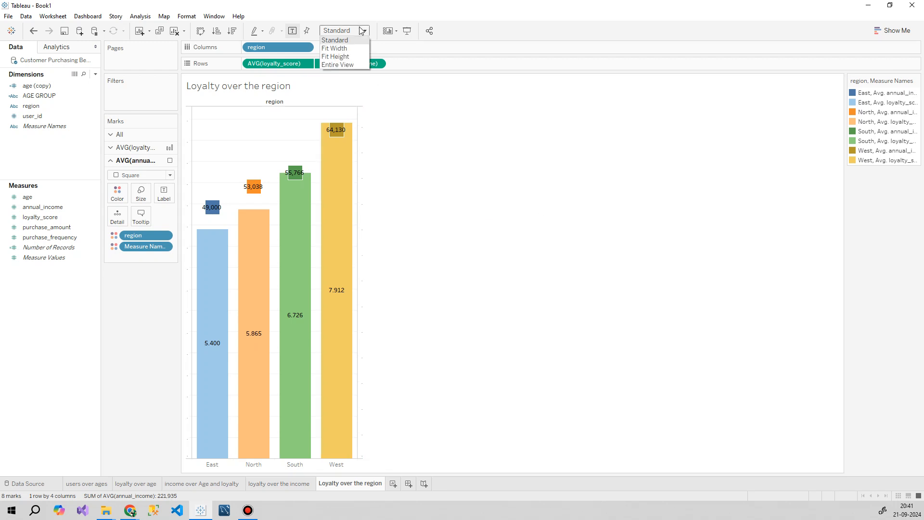
left_click(352, 66)
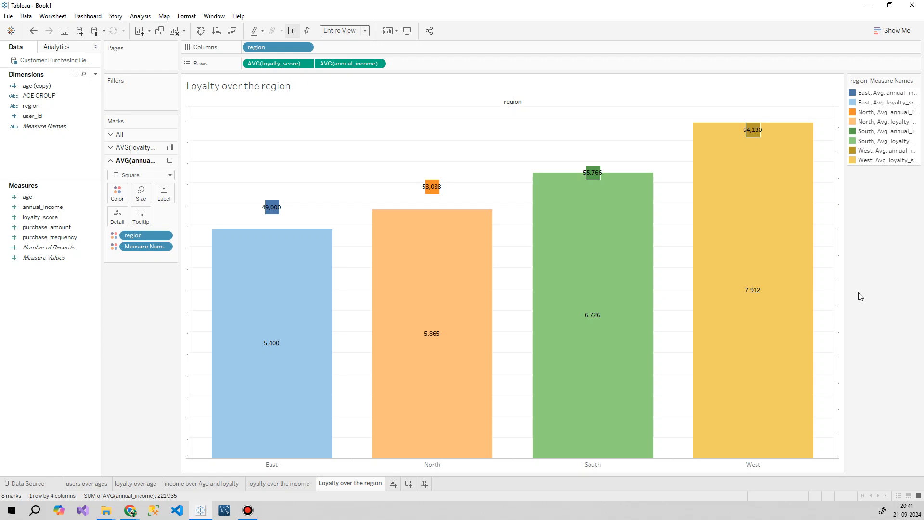
right_click(505, 101)
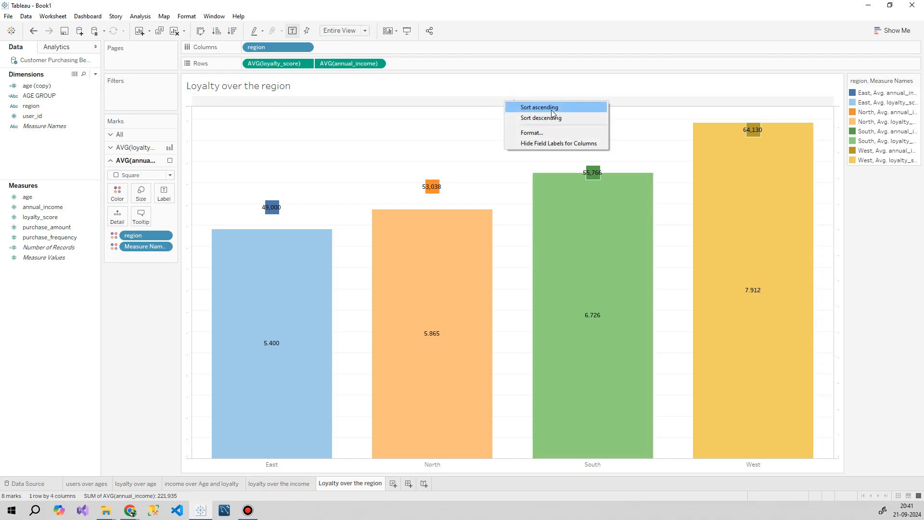
left_click(547, 140)
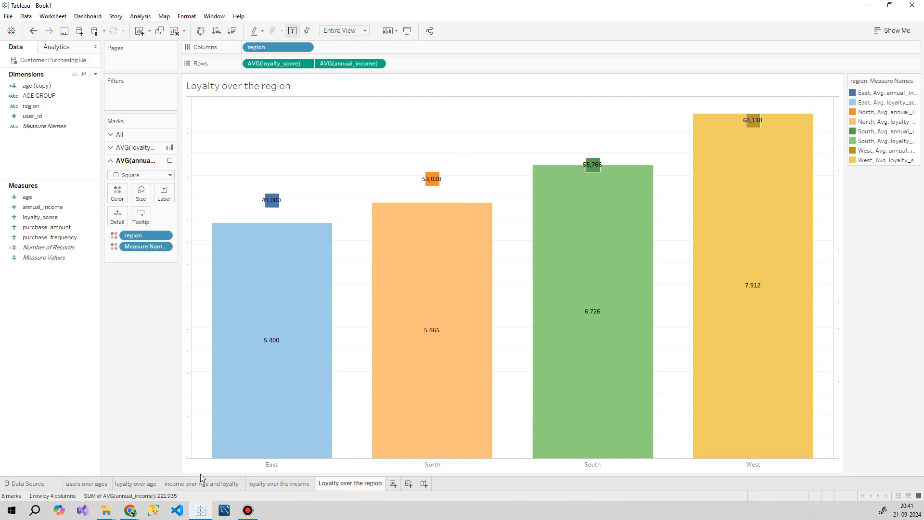
Create a new dashboard, and copy the words "Customer purchasing" from the Kaggle notebook's title in Chrome.
left_click(408, 483)
mouse_move(127, 511)
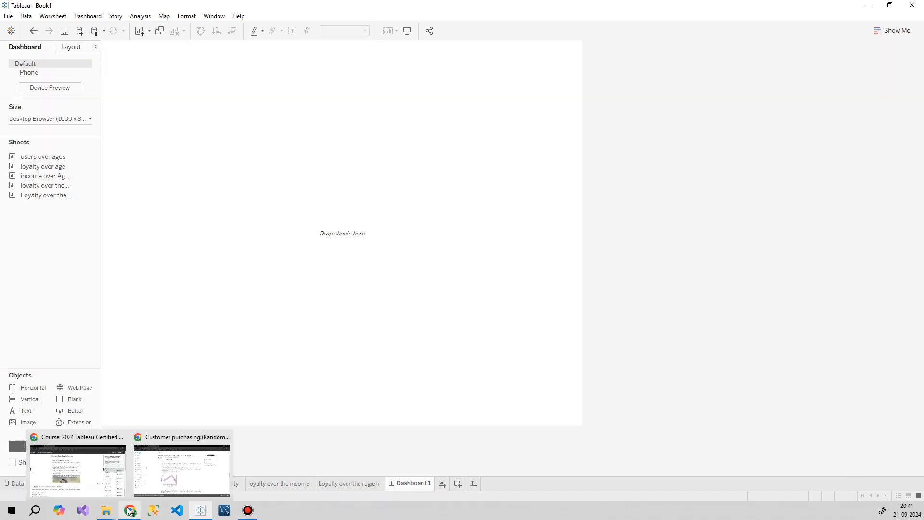
left_click(168, 465)
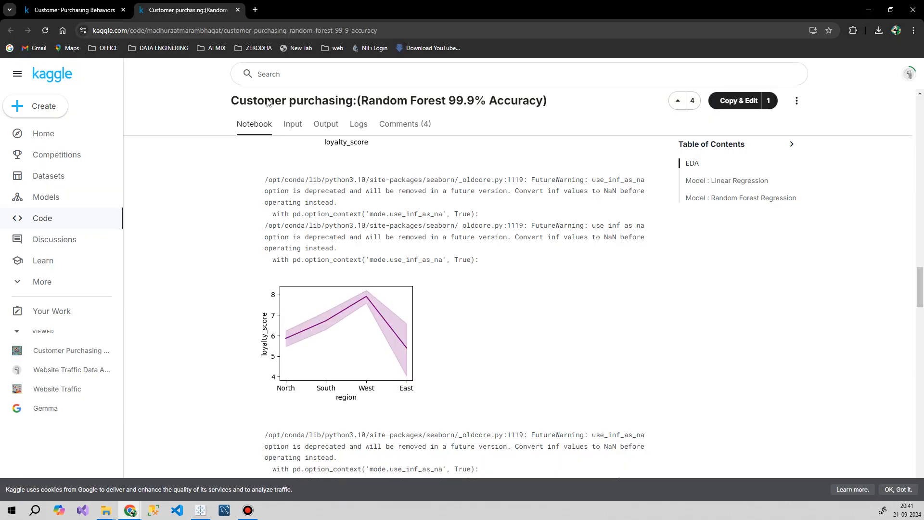
scroll(429, 124, "up", 20)
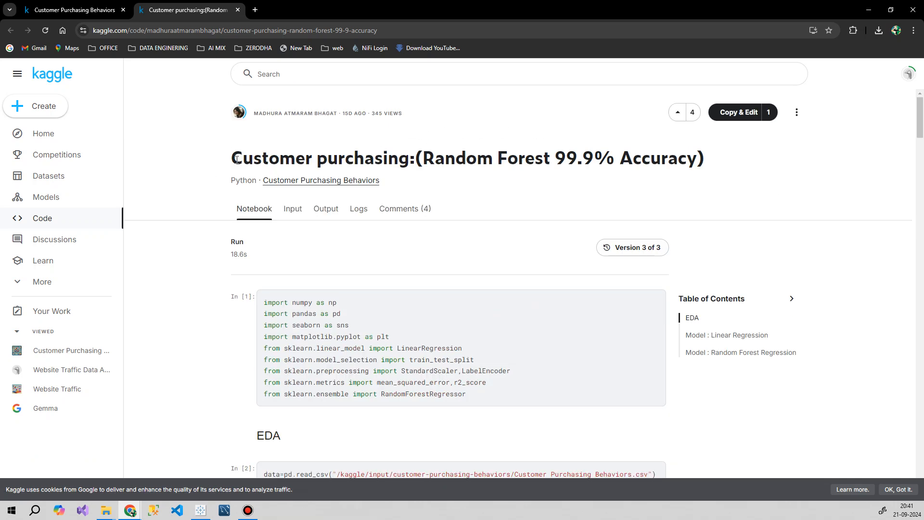
left_click_drag(233, 157, 409, 152)
key("ctrl+c")
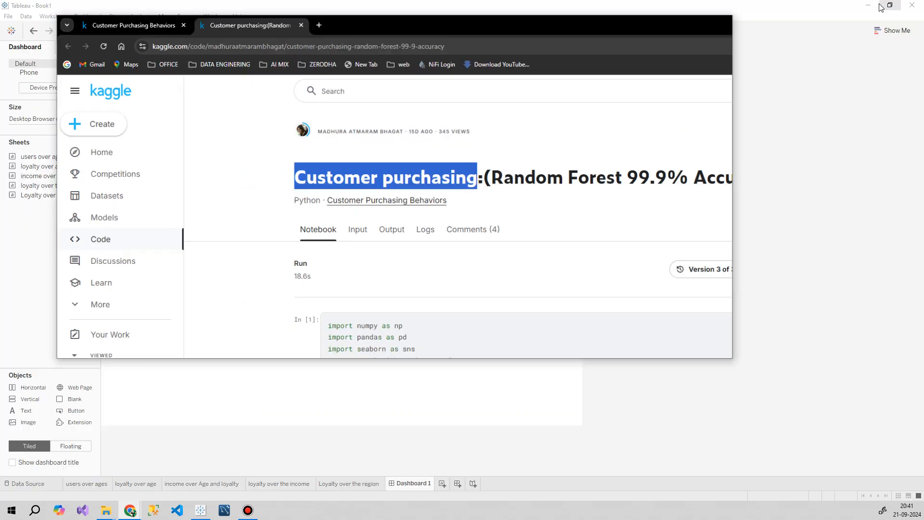
left_click(890, 9)
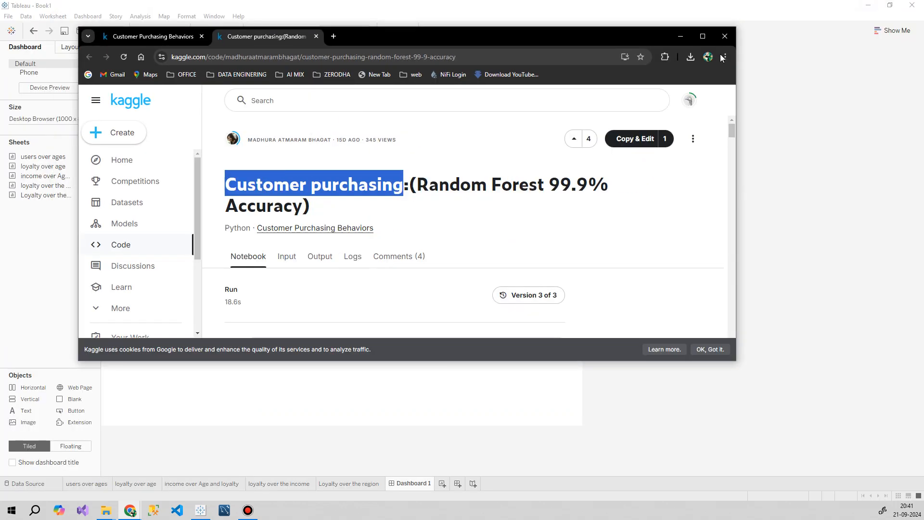
left_click(702, 37)
left_click(868, 7)
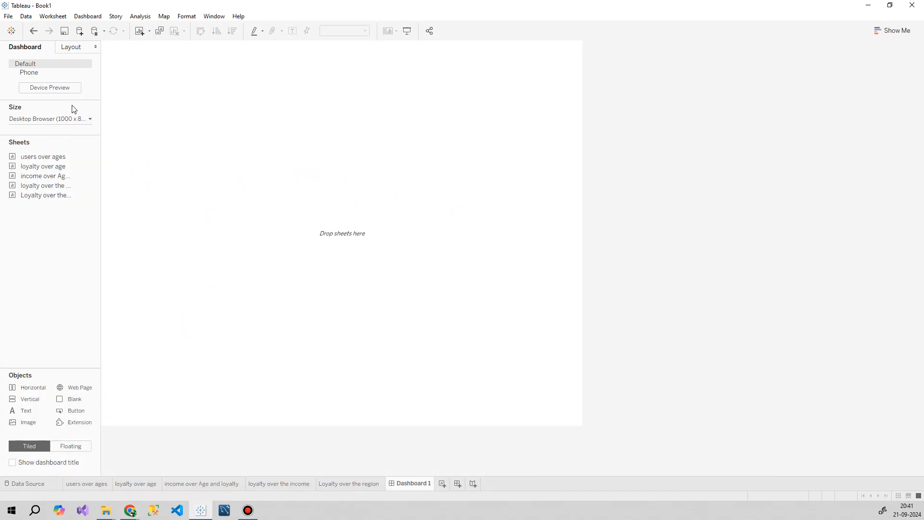
Show the dashboard title and replace its text with "Customer purchasing report", pasting in the copied words.
left_click(88, 16)
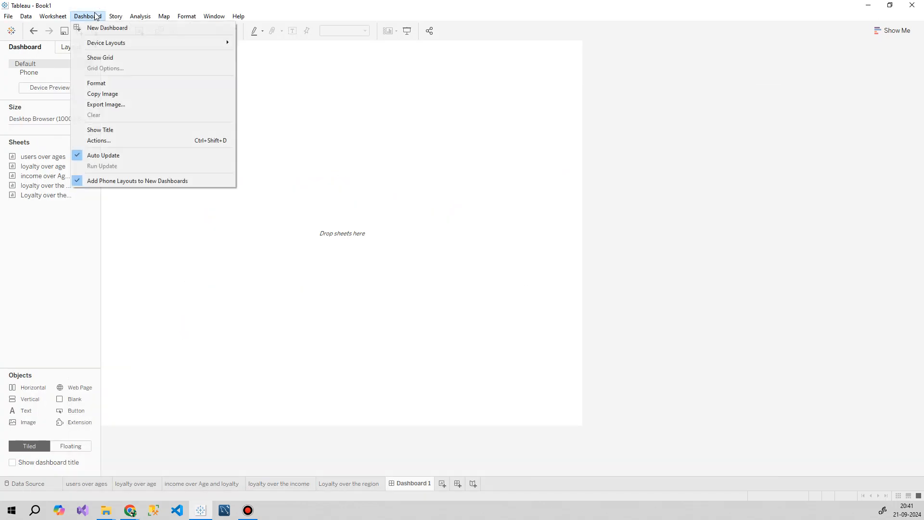
left_click(110, 130)
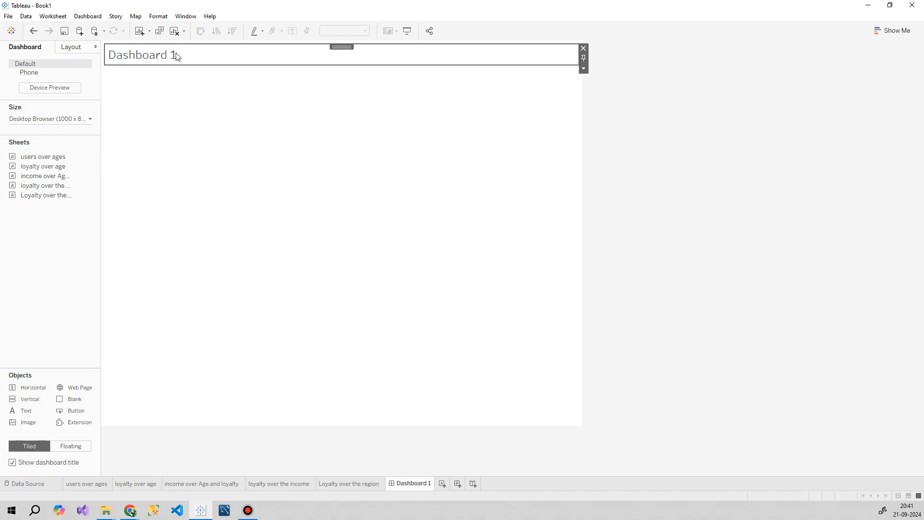
double_click(177, 57)
key("ctrl+a")
key("ctrl+v")
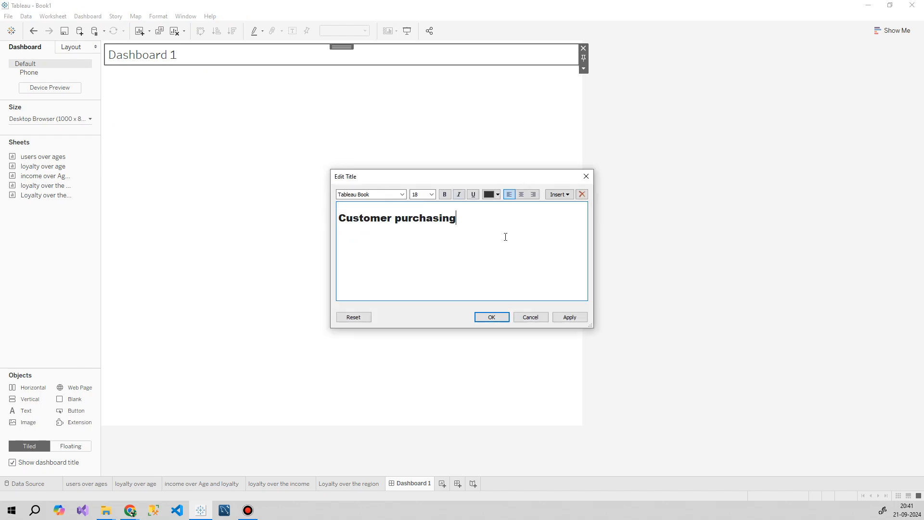
left_click(511, 210)
left_click(569, 316)
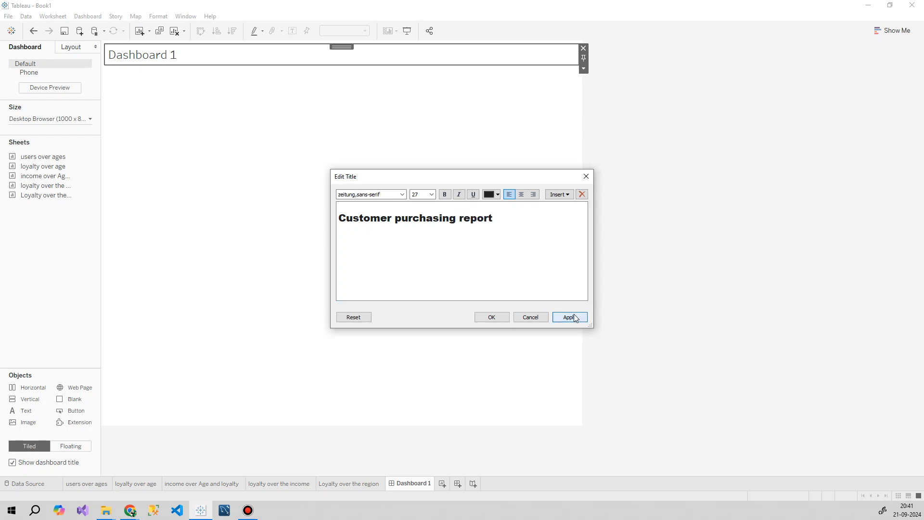
left_click(489, 317)
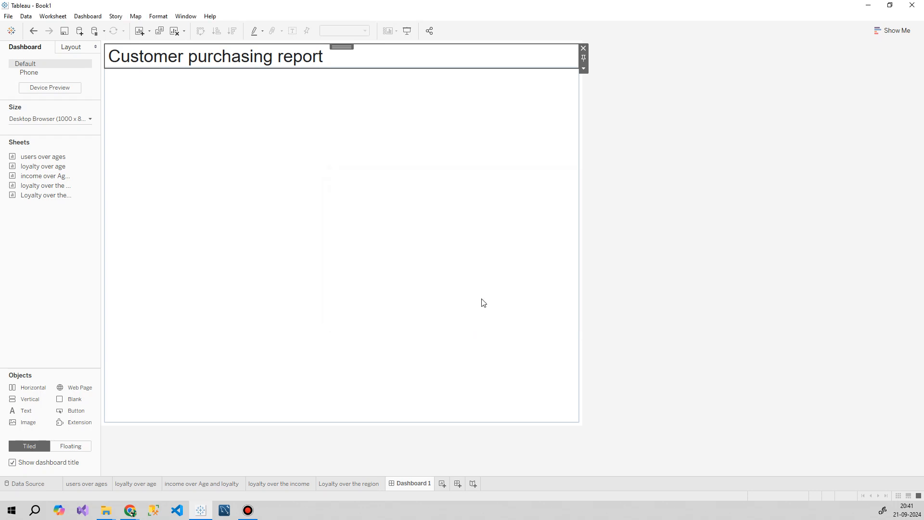
Set the dashboard to the fixed size A4 Landscape (1169 x 827).
left_click(50, 120)
left_click(61, 142)
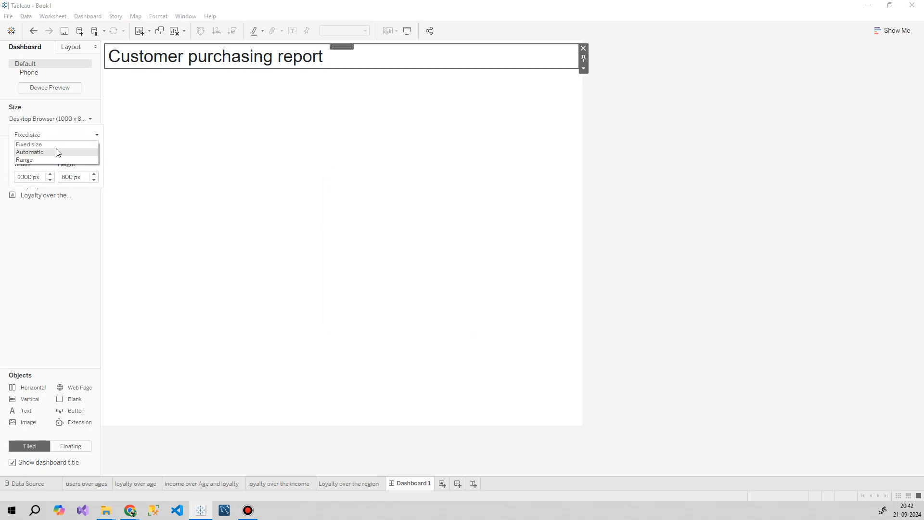
left_click(57, 151)
left_click(60, 137)
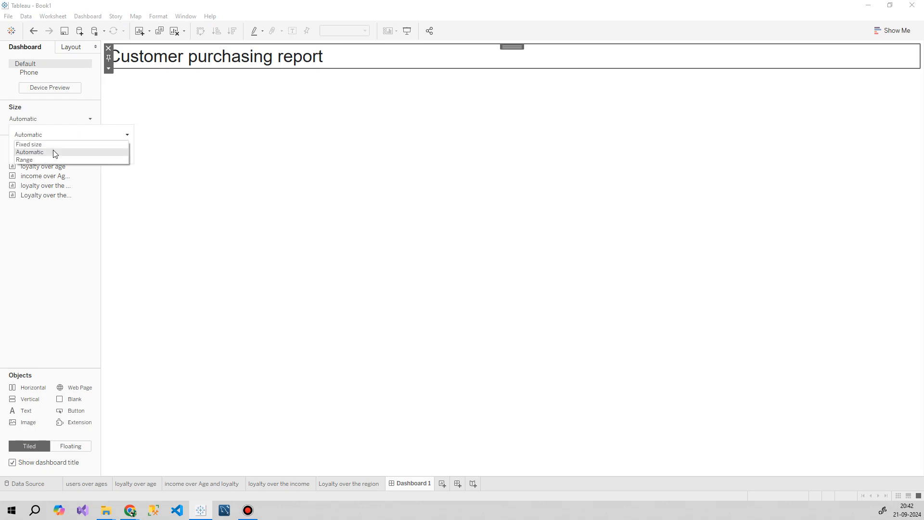
left_click(52, 144)
left_click(58, 149)
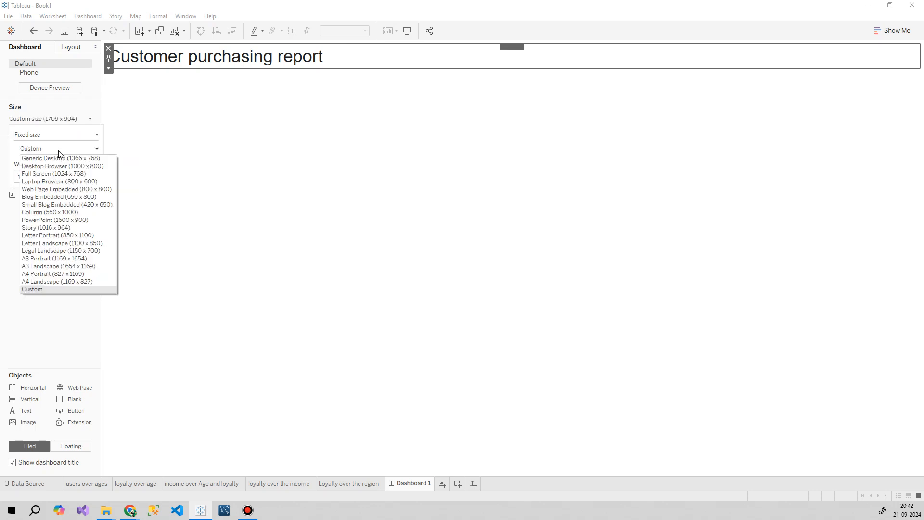
left_click(65, 282)
left_click(756, 389)
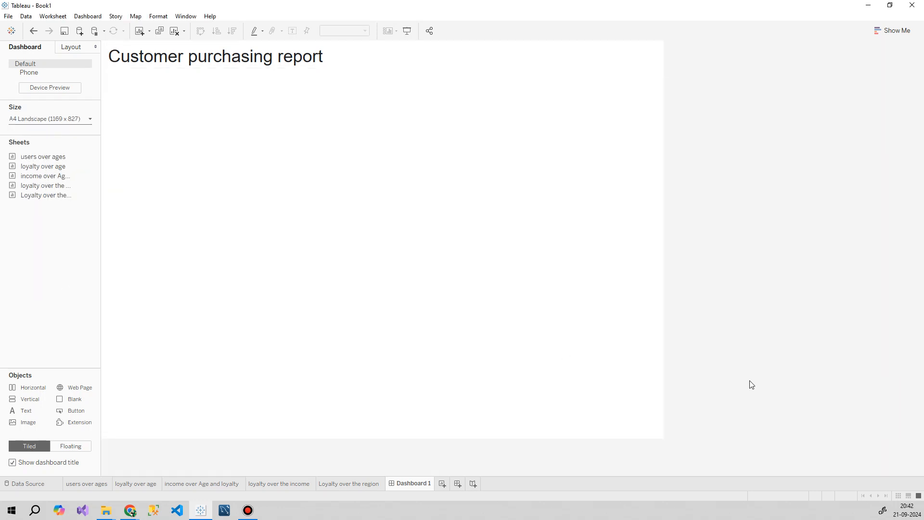
Add a vertical layout container below the dashboard title and place horizontal containers inside it.
left_click_drag(63, 156, 278, 48)
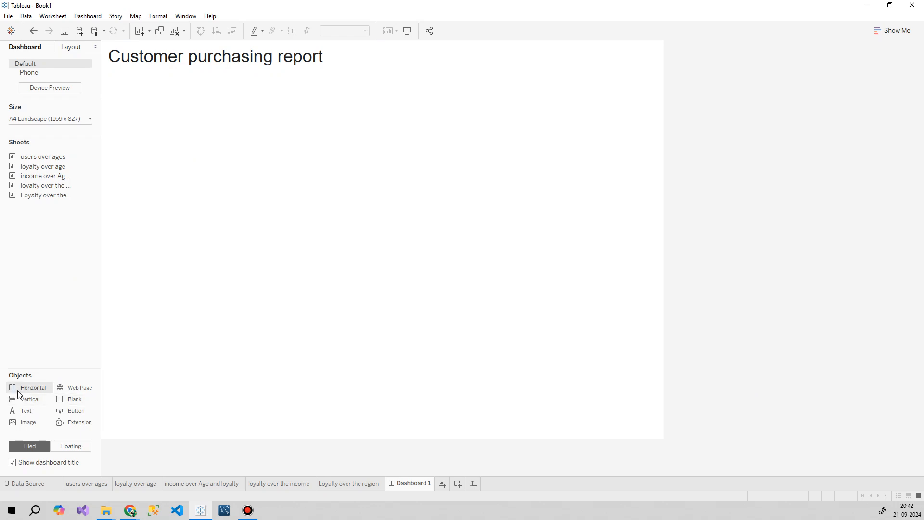
left_click_drag(21, 399, 145, 304)
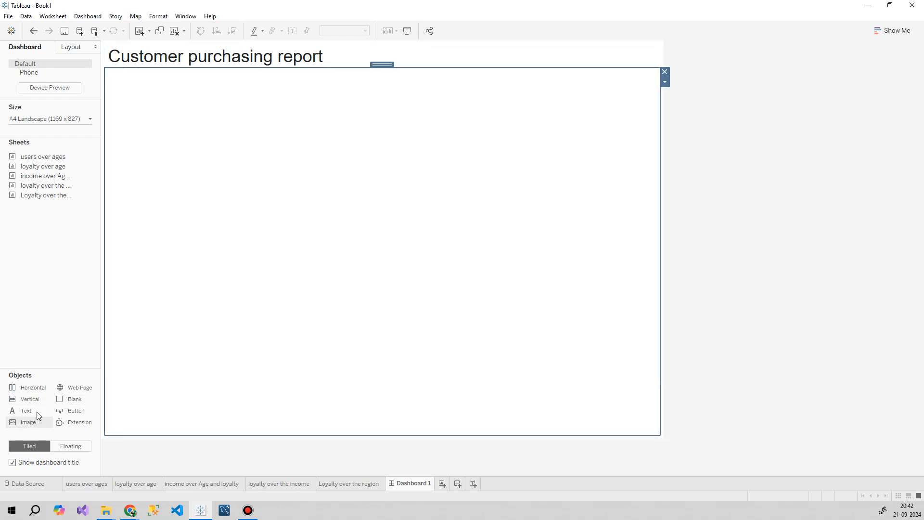
left_click_drag(39, 387, 356, 374)
left_click_drag(362, 420, 360, 419)
Place the users over ages and loyalty over age sheets side by side in the dashboard's upper row.
left_click_drag(29, 157, 174, 152)
left_click_drag(45, 176, 512, 150)
left_click_drag(220, 183, 395, 182)
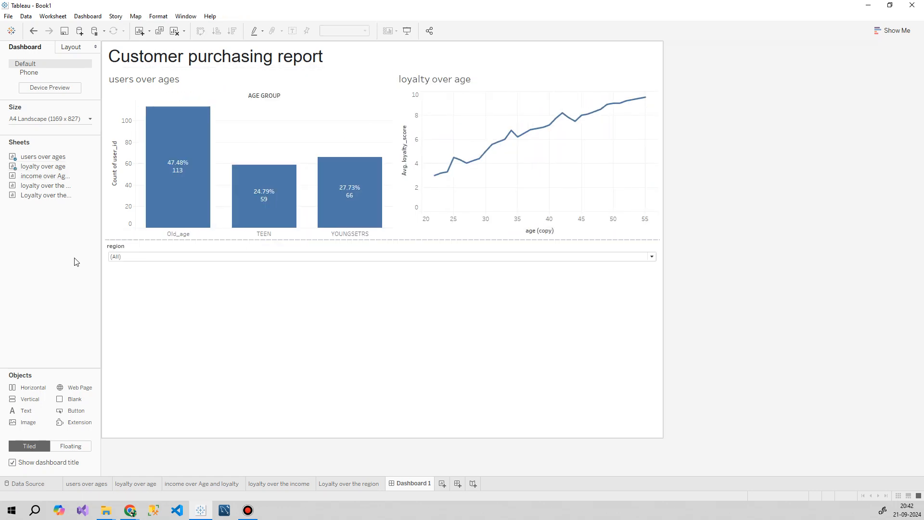
Place the income over Age and loyalty and loyalty over the income sheets side by side along the dashboard's lower edge.
left_click_drag(42, 175, 143, 327)
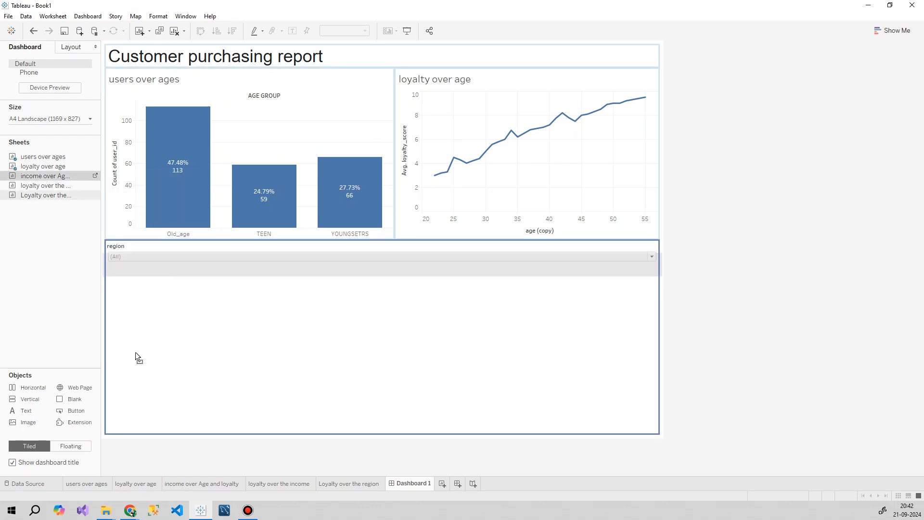
left_click_drag(132, 373, 131, 429)
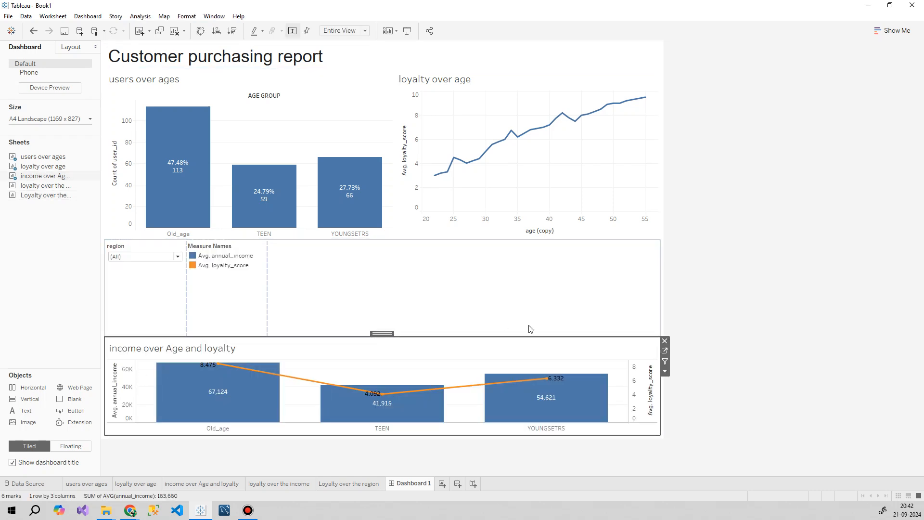
mouse_move(53, 190)
left_click_drag(37, 186, 587, 395)
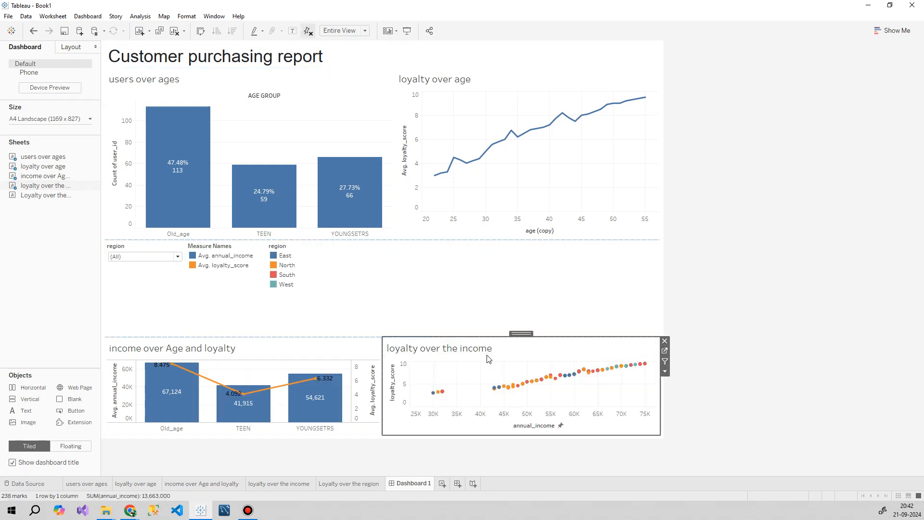
Make the Measure Names colour legend a floating item on the dashboard.
left_click(219, 296)
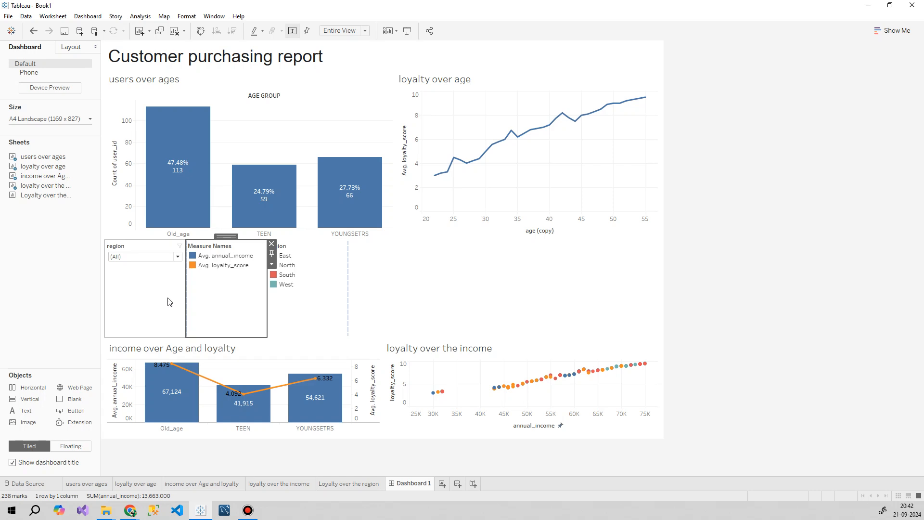
left_click(272, 264)
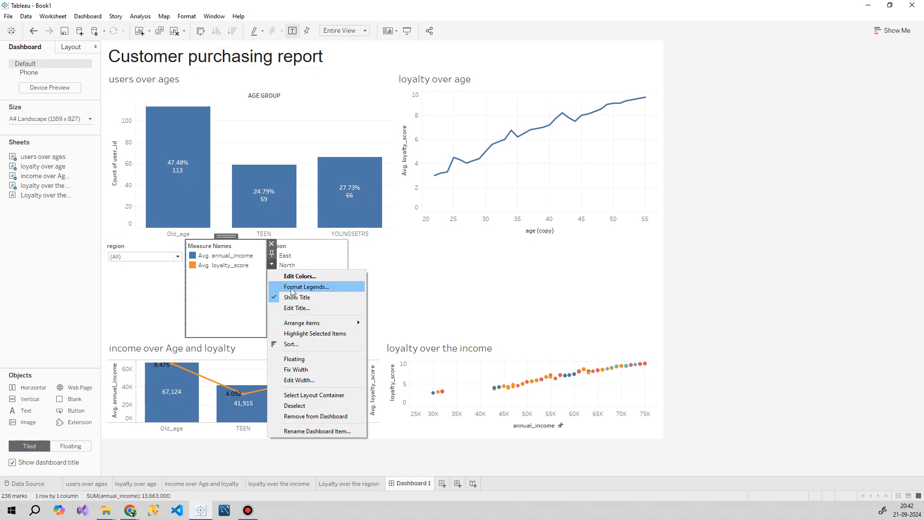
left_click(304, 359)
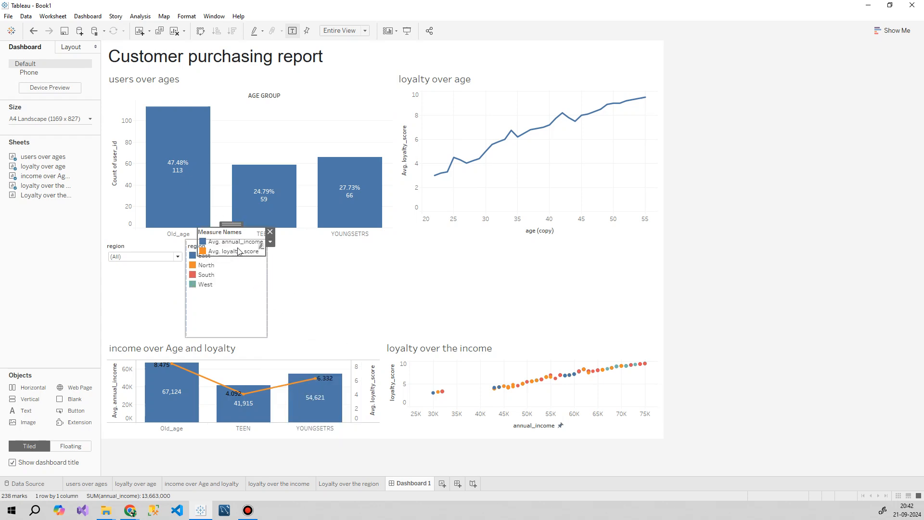
Move the floating Measure Names legend to the empty middle area and make the region colour legend a floating item.
left_click_drag(231, 224, 774, 288)
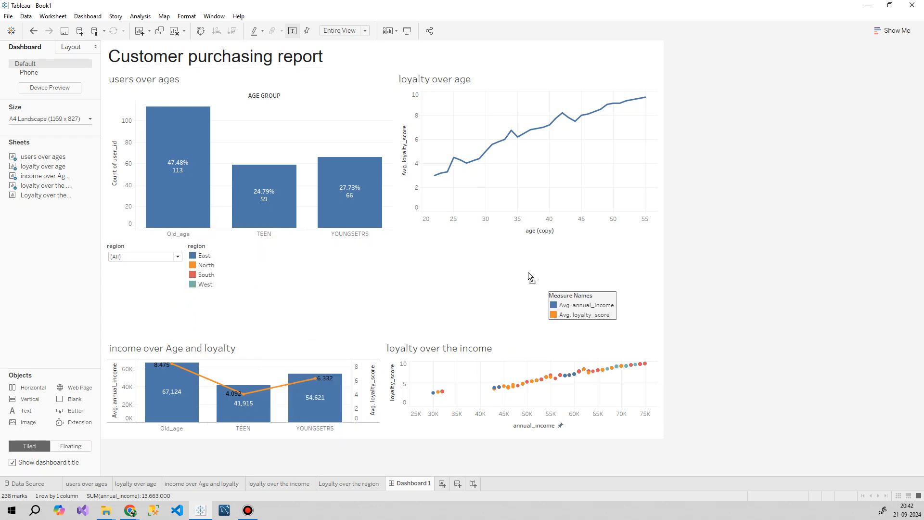
left_click_drag(528, 273, 515, 272)
left_click(235, 248)
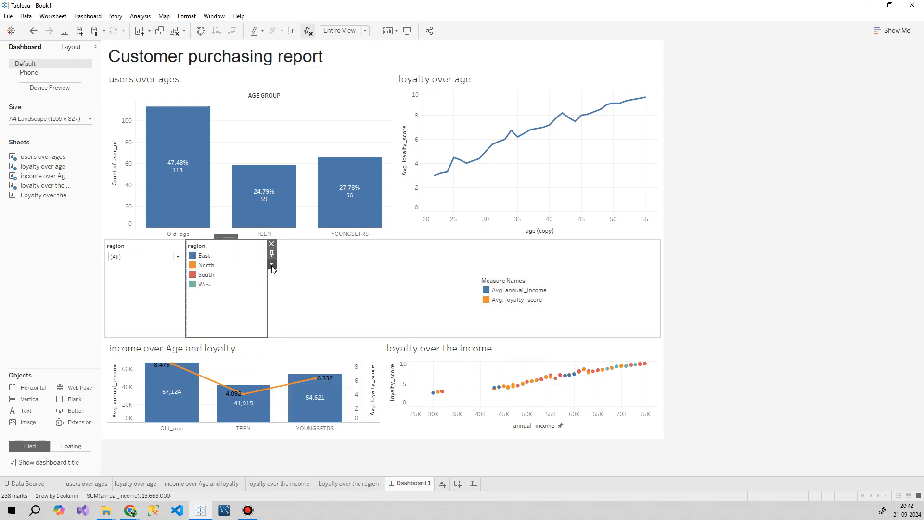
left_click(272, 265)
left_click(309, 358)
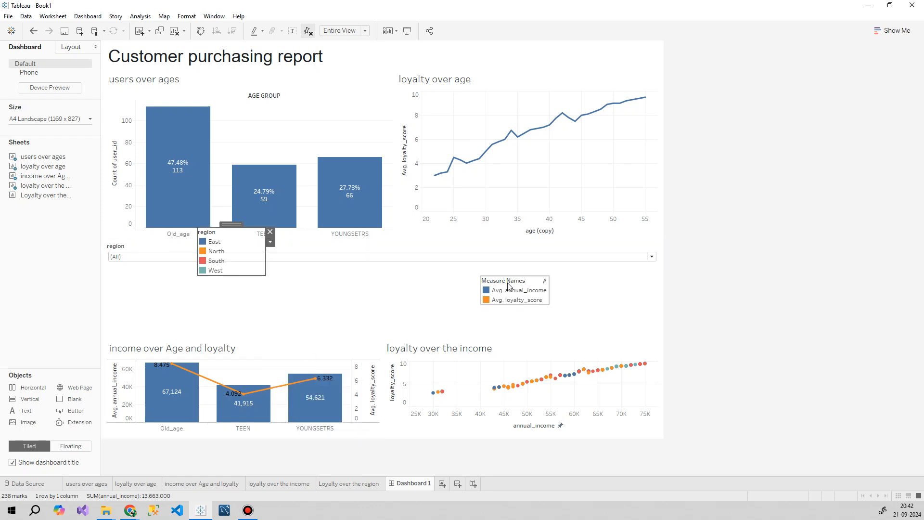
Extend the lower row of charts upward and place the floating Measure Names and region legends over their respective charts in it.
left_click(540, 285)
left_click_drag(514, 273, 241, 356)
left_click_drag(290, 327, 301, 273)
left_click(226, 231)
left_click_drag(226, 225, 448, 293)
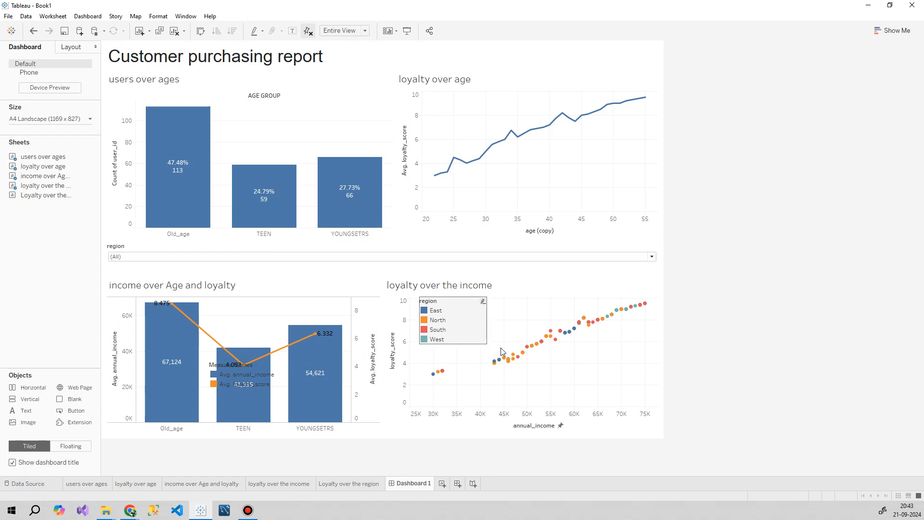
mouse_move(487, 343)
left_mouse_down()
mouse_move(466, 341)
mouse_move(451, 355)
mouse_move(484, 344)
left_mouse_up()
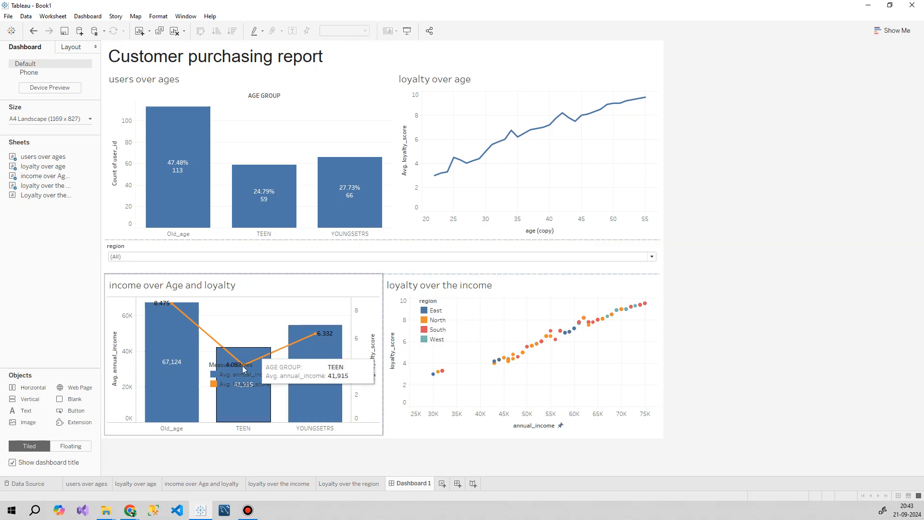
Move the Measure Names legend to the top of the income over Age and loyalty chart and widen it into a single row.
left_click(229, 373)
left_click_drag(235, 361, 240, 297)
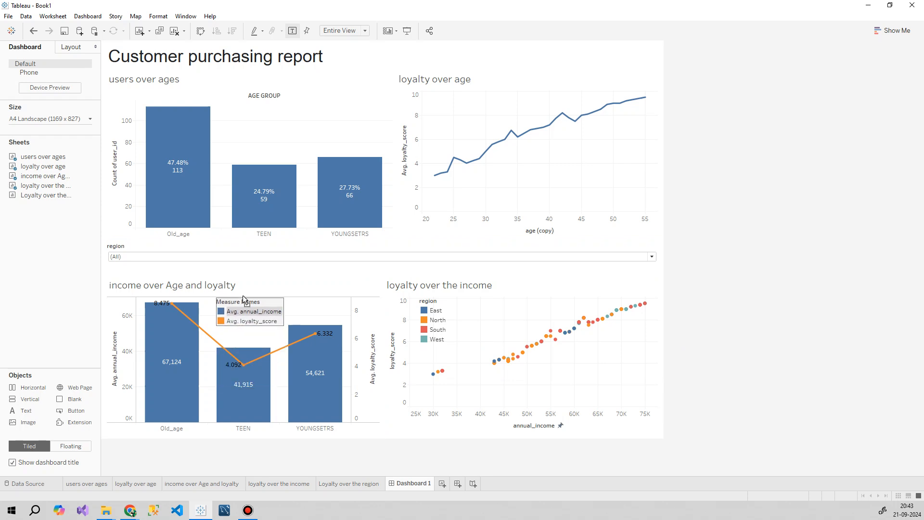
left_click_drag(281, 325, 378, 318)
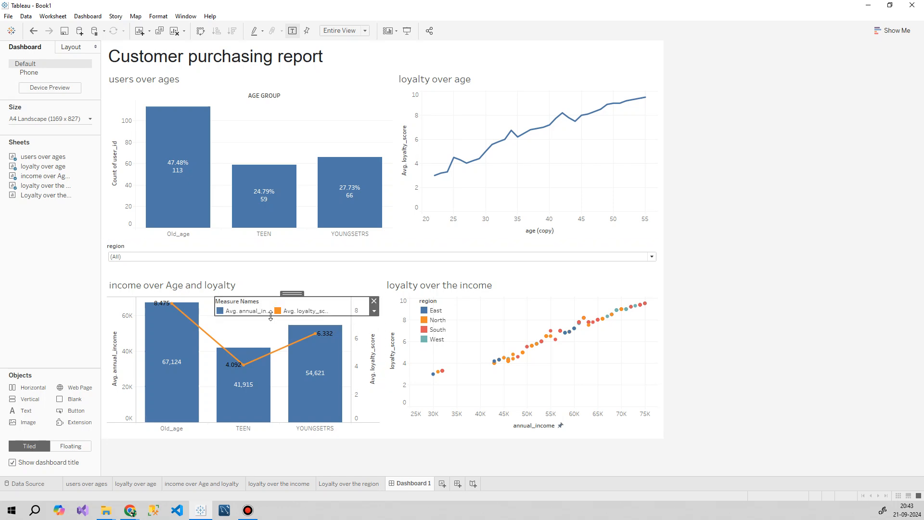
left_click(699, 295)
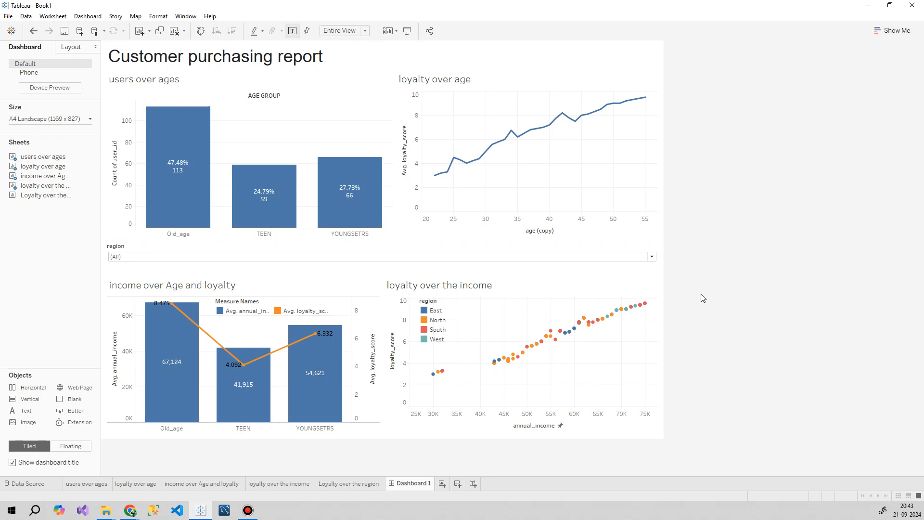
left_click(281, 306)
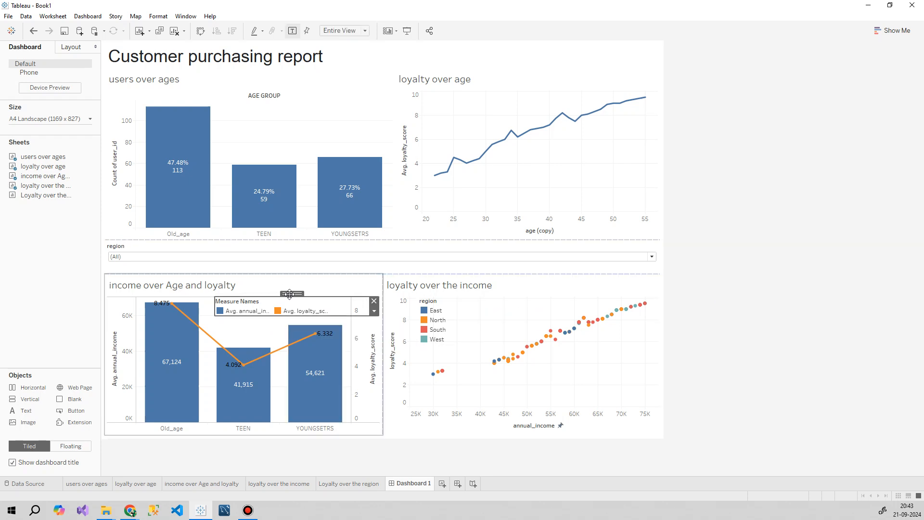
left_click(814, 309)
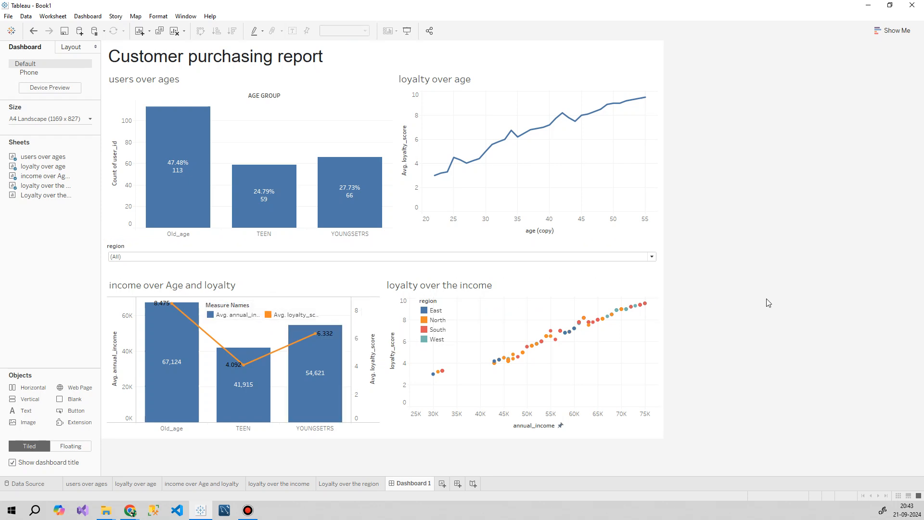
Add the Loyalty over the region sheet to the dashboard and place it to the right of loyalty over age in the upper row.
left_click_drag(48, 195, 631, 351)
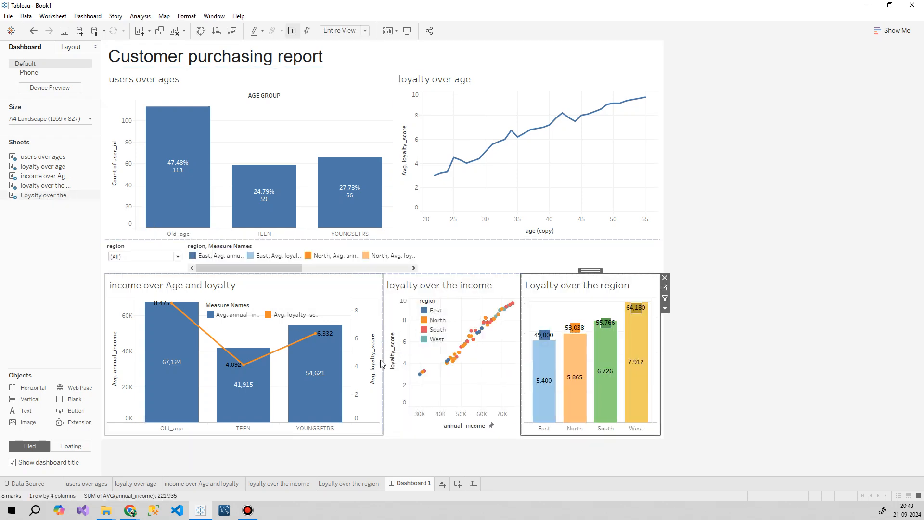
left_click_drag(383, 360, 342, 361)
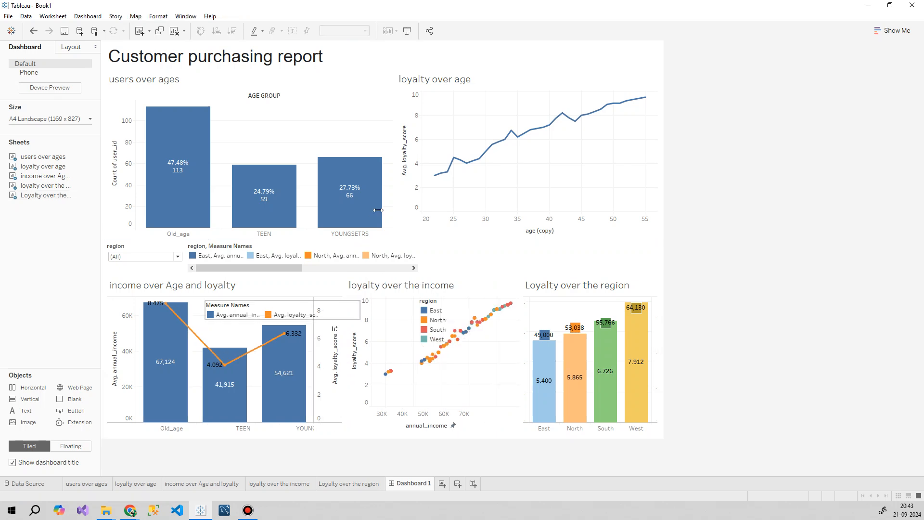
left_click_drag(393, 197, 355, 198)
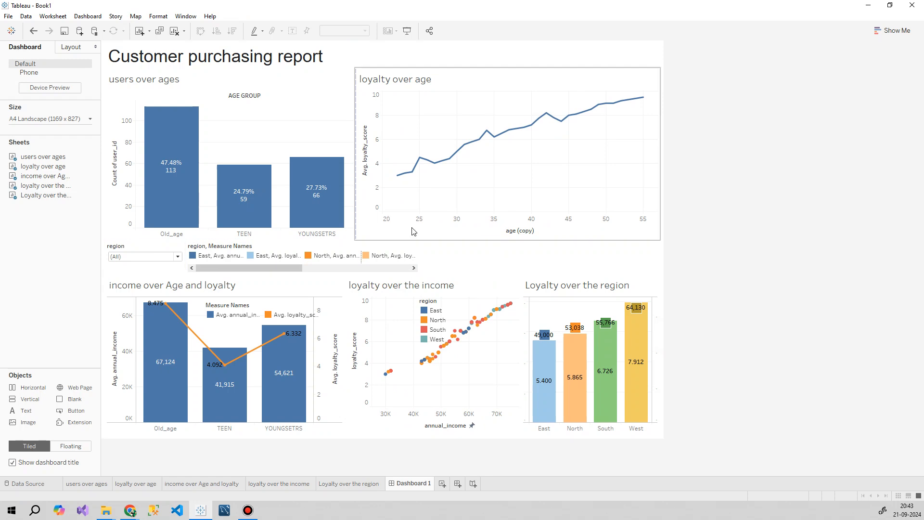
left_click(621, 289)
left_click_drag(597, 267, 605, 140)
left_click(519, 154)
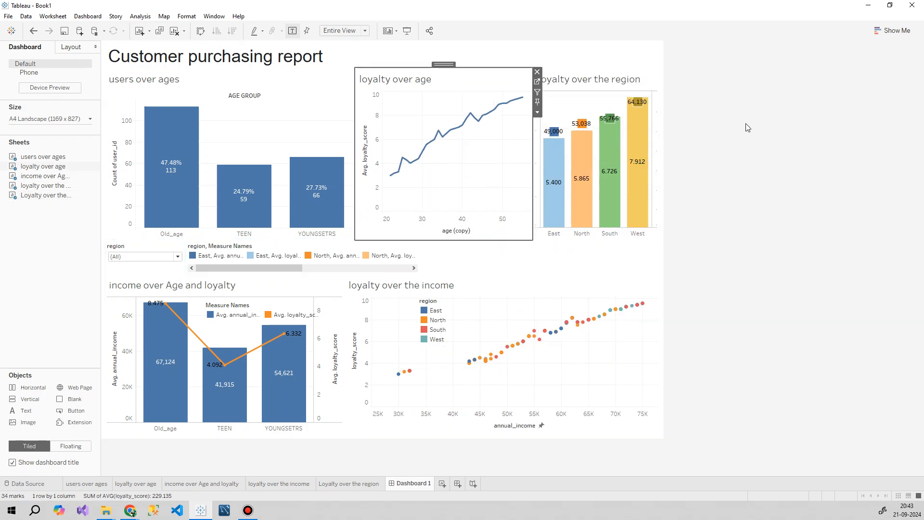
Resize the three upper-row charts to roughly equal widths and adjust the divider between the two lower-row charts.
left_click_drag(344, 373, 386, 376)
left_click_drag(790, 297, 790, 297)
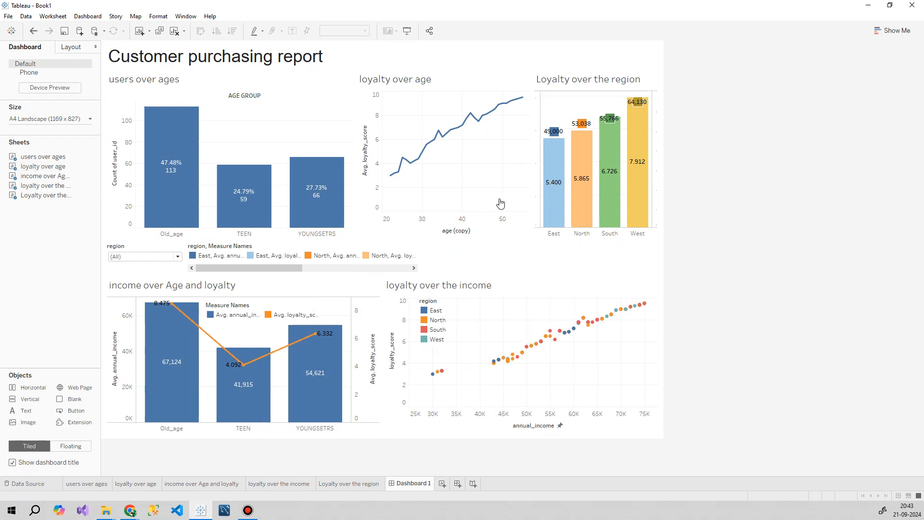
mouse_move(355, 195)
left_mouse_down()
mouse_move(320, 193)
mouse_move(343, 198)
left_mouse_up()
left_click(525, 206)
left_click_drag(531, 206, 476, 206)
left_click(321, 214)
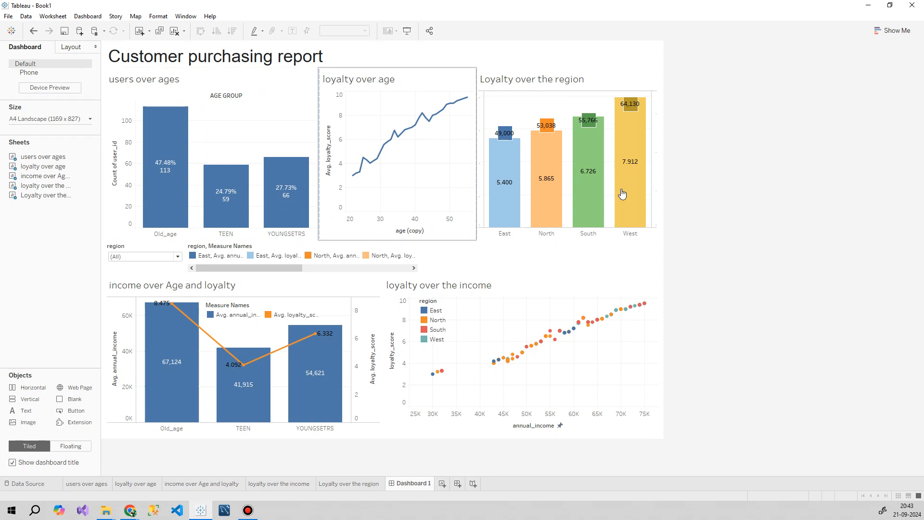
left_click(317, 197)
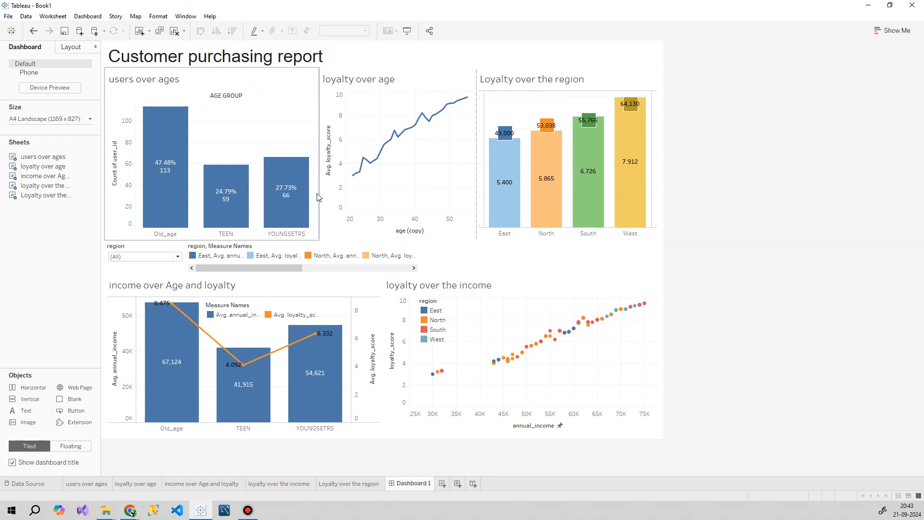
left_click_drag(321, 198, 278, 197)
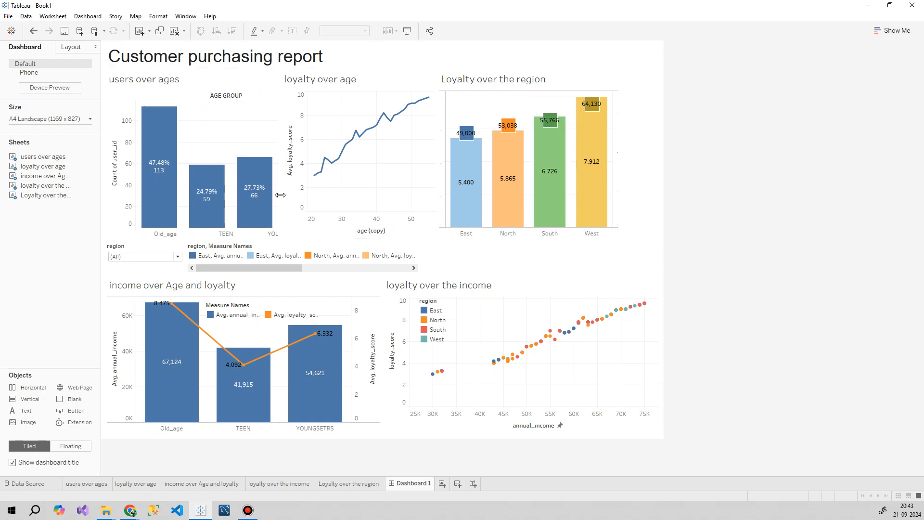
left_click_drag(437, 193, 464, 193)
left_click_drag(283, 193, 292, 194)
left_click_drag(381, 355, 370, 355)
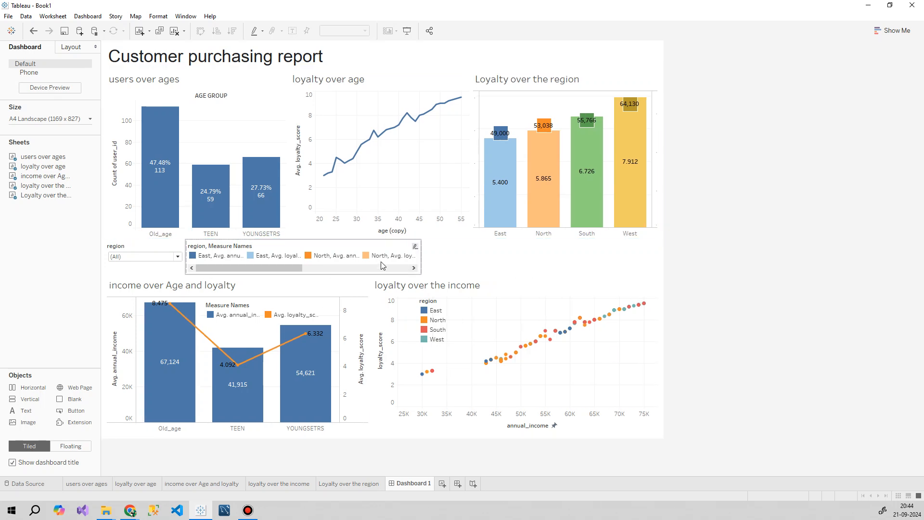
Move the region filter from the middle row to a full-width position directly below the dashboard title.
left_click(142, 250)
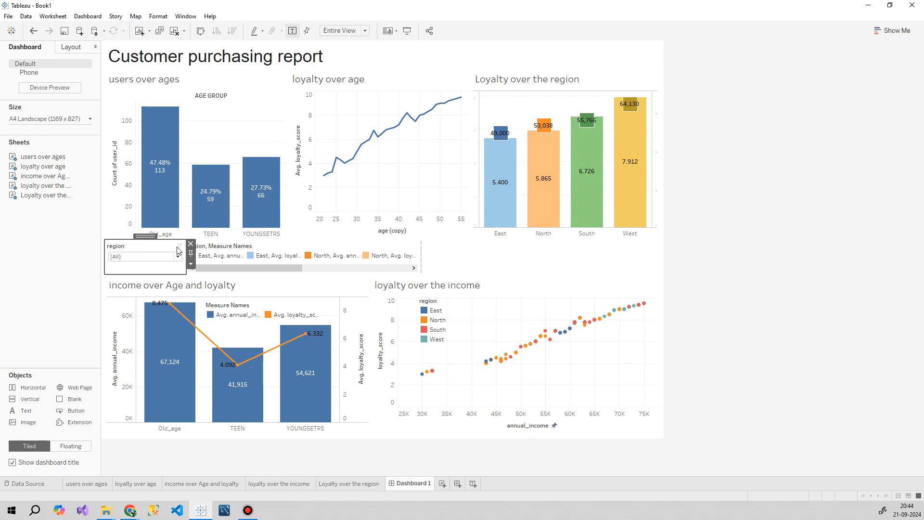
left_click_drag(143, 240, 142, 236)
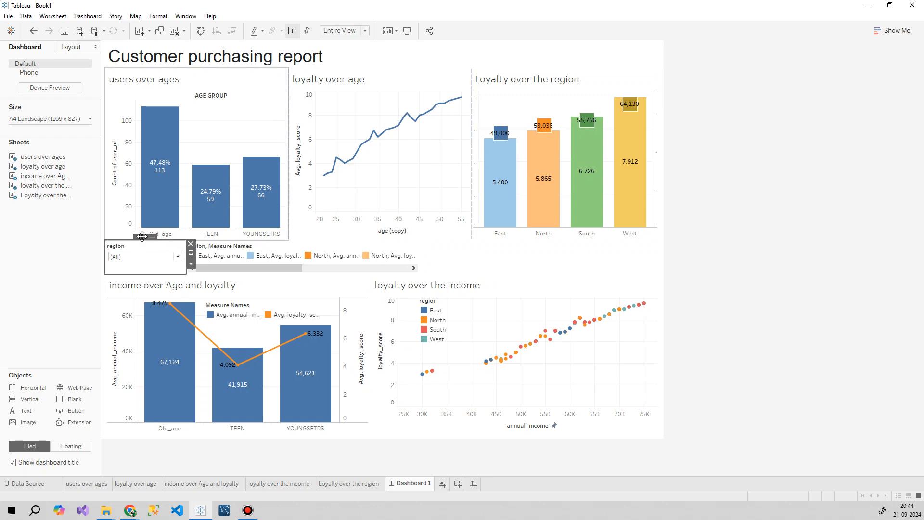
left_click(191, 265)
left_click(146, 236)
key("Delete")
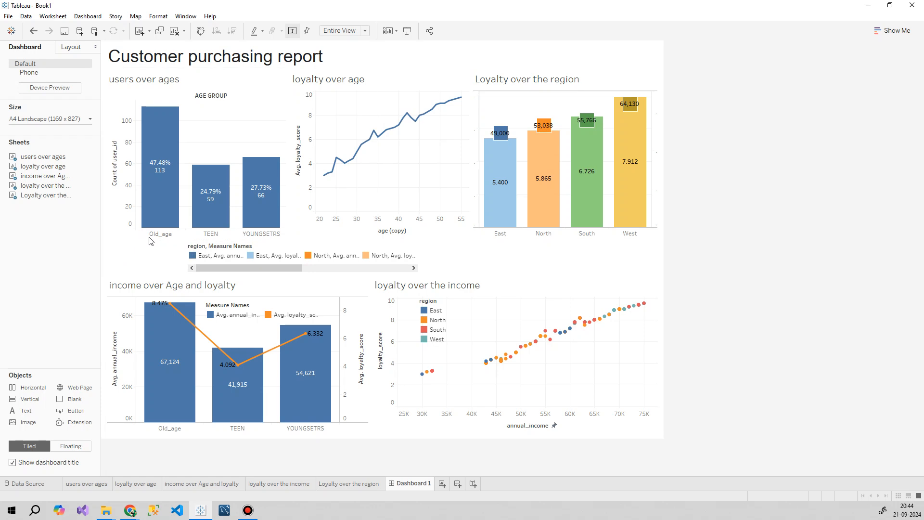
left_click_drag(149, 237, 137, 63)
Remove the combined region, Measure Names legend from the dashboard.
left_click(176, 250)
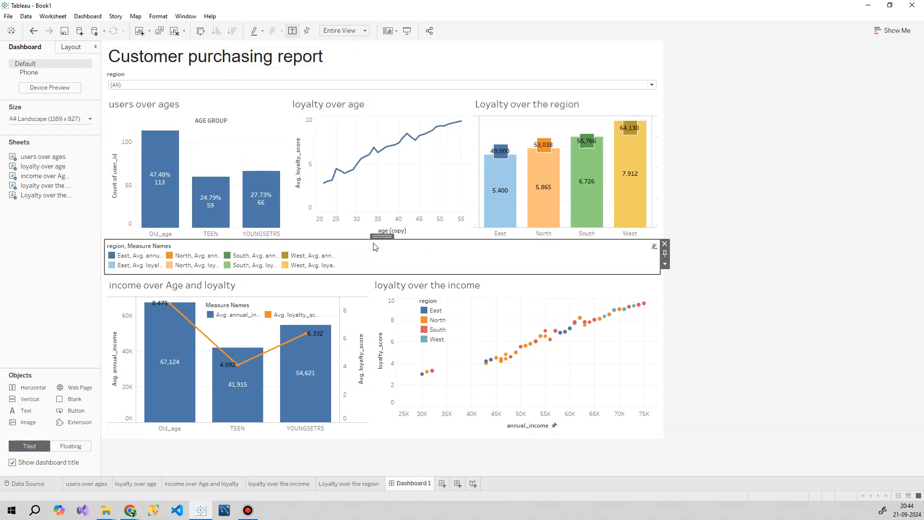
mouse_move(382, 236)
left_mouse_down()
mouse_move(308, 99)
mouse_move(654, 82)
left_mouse_up()
left_click(664, 244)
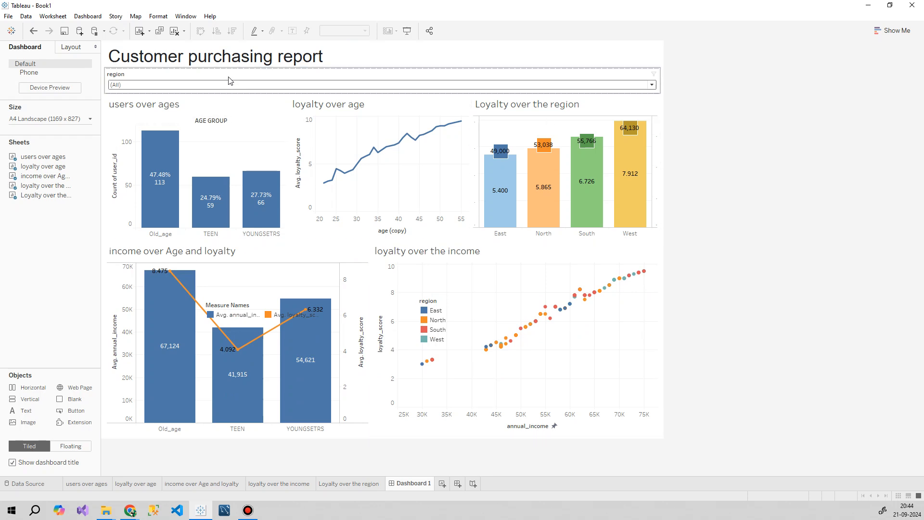
Make the region filter below the title a floating item.
left_click(245, 78)
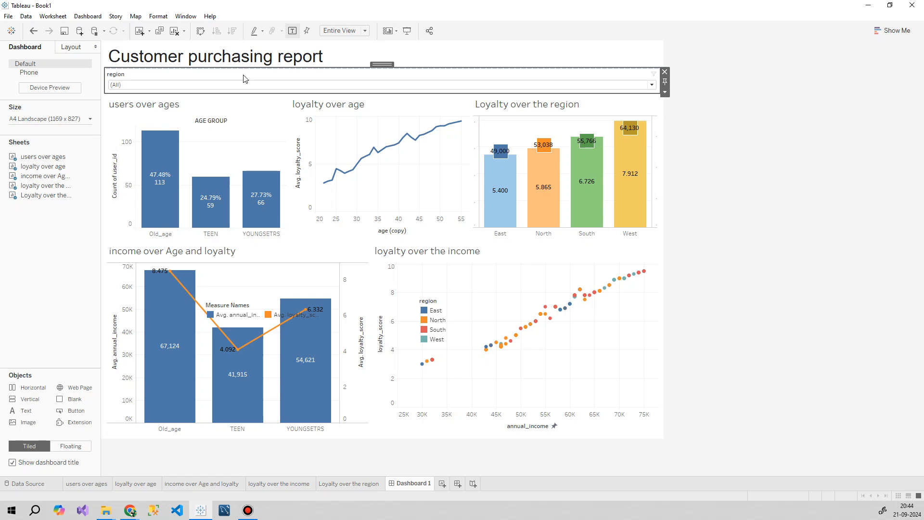
left_click(665, 92)
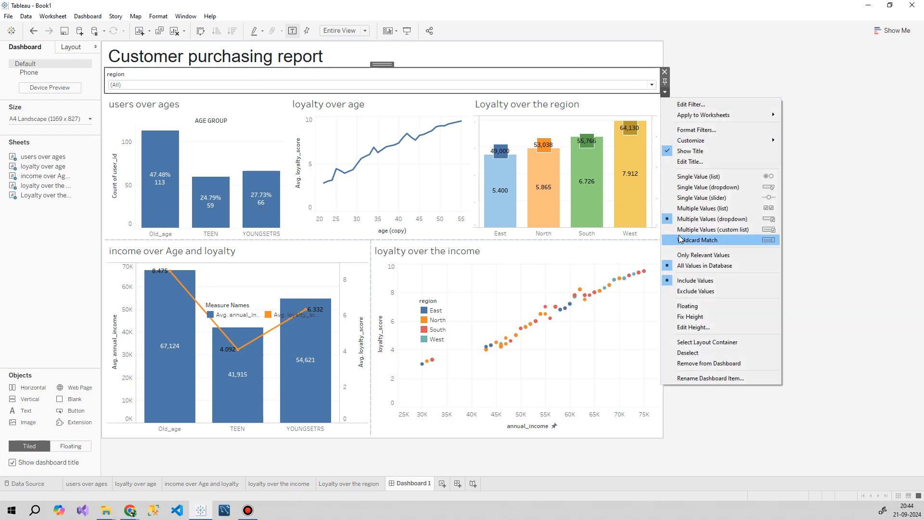
left_click(687, 306)
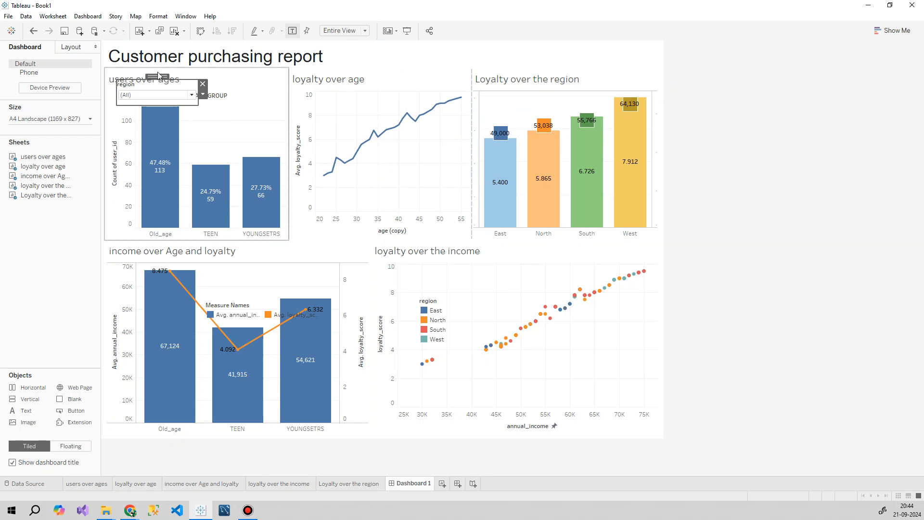
Insert a Blank object 64 px high between the title and the upper charts, and place the region filter at its left end.
mouse_move(169, 324)
left_mouse_down()
mouse_move(276, 103)
mouse_move(270, 76)
left_mouse_up()
left_click_drag(272, 159, 268, 108)
left_click(229, 88)
left_click_drag(376, 68, 481, 71)
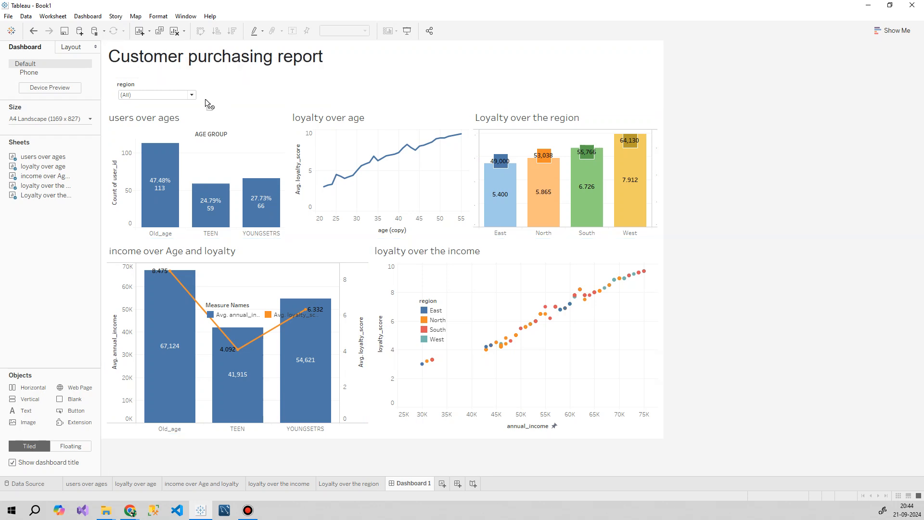
left_click_drag(152, 76, 141, 68)
left_click(216, 81)
left_click_drag(286, 106, 284, 97)
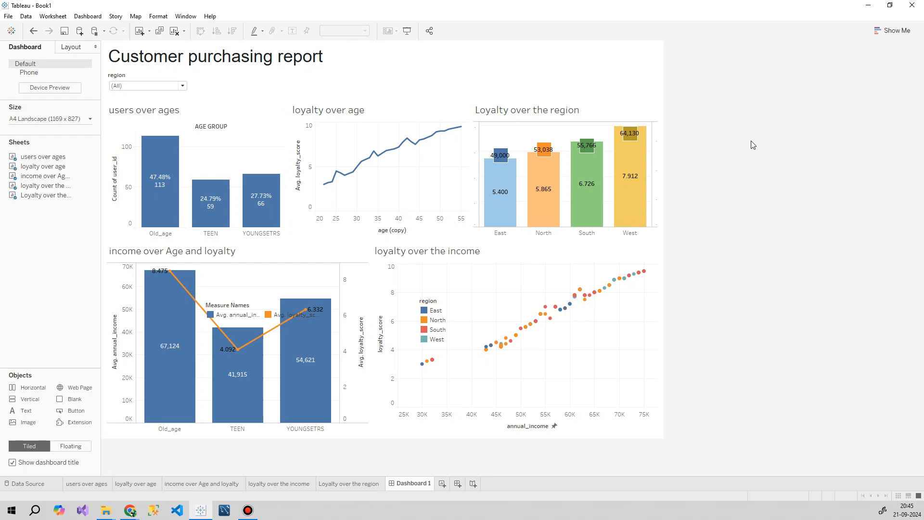
Move the floating region legend to the upper-left corner of the loyalty over the income chart.
left_click(445, 315)
left_click_drag(445, 288, 433, 254)
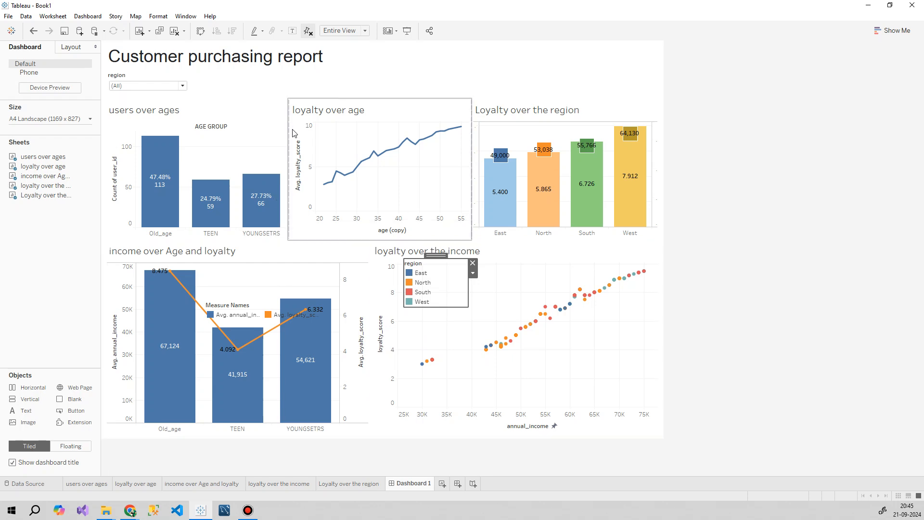
Apply a solid black border to the blank filter strip, the users over ages chart and the loyalty over age chart.
left_click(227, 86)
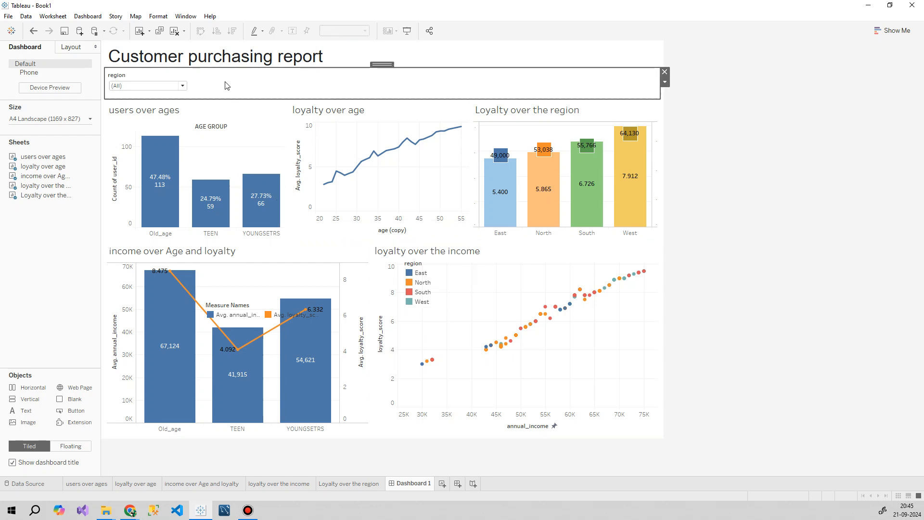
left_click(75, 47)
left_click(61, 186)
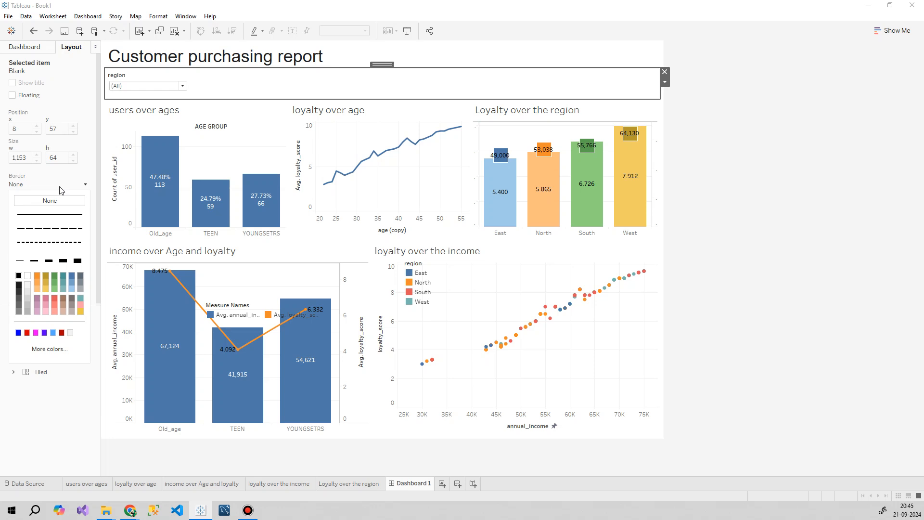
left_click(247, 140)
left_click(52, 187)
left_click(350, 148)
left_click(53, 185)
left_click(71, 219)
Apply a solid black border to the Loyalty over the region, income over Age and loyalty, and loyalty over the income charts.
left_click(539, 140)
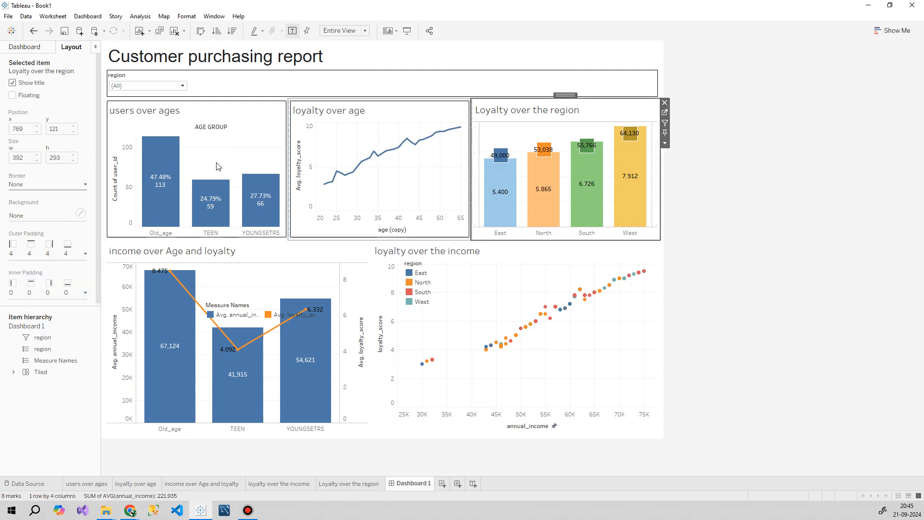
left_click(54, 187)
left_click(47, 218)
left_click(285, 283)
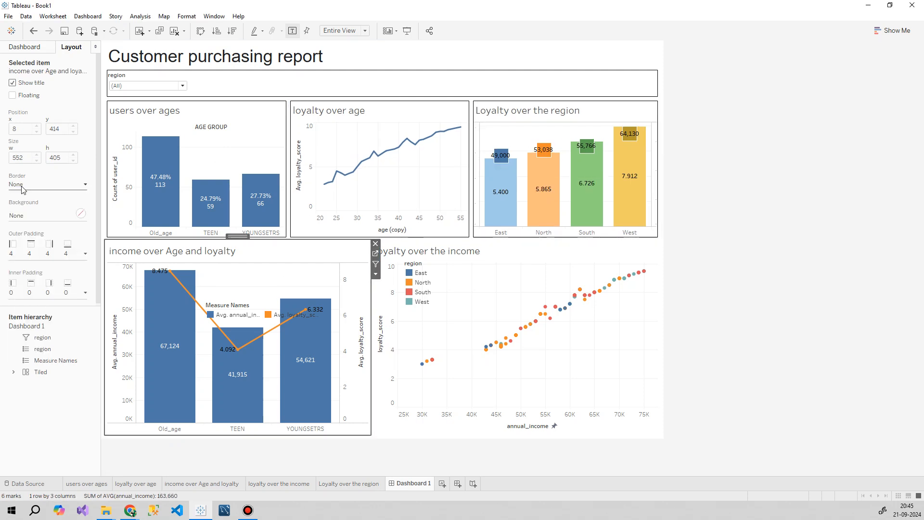
left_click(485, 287)
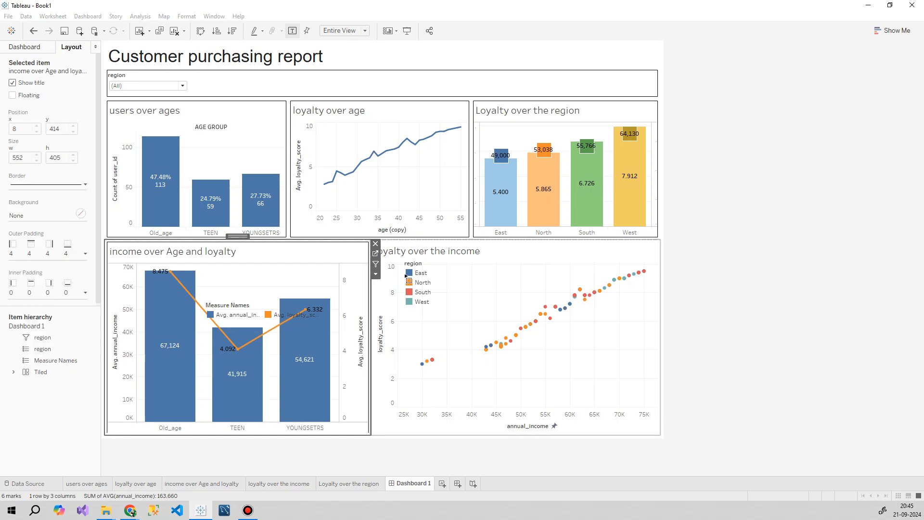
left_click(59, 187)
left_click(54, 218)
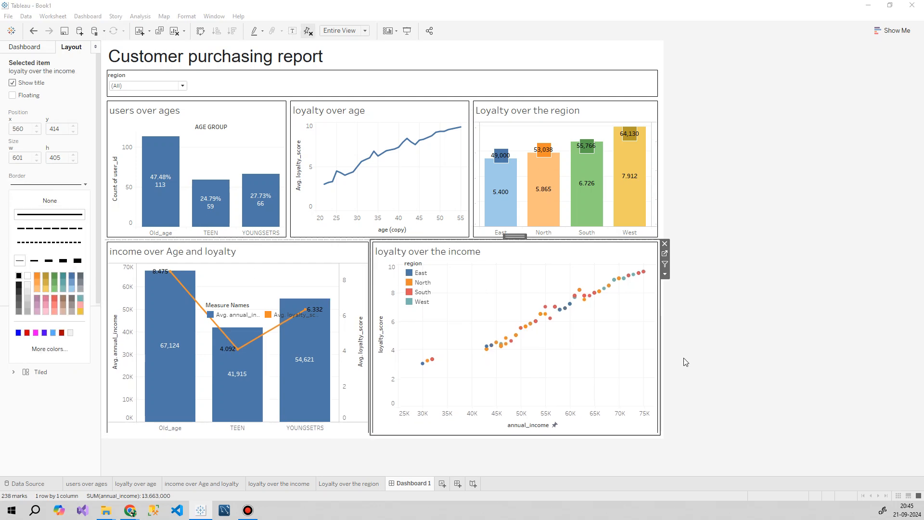
left_click(345, 431)
left_click(680, 324)
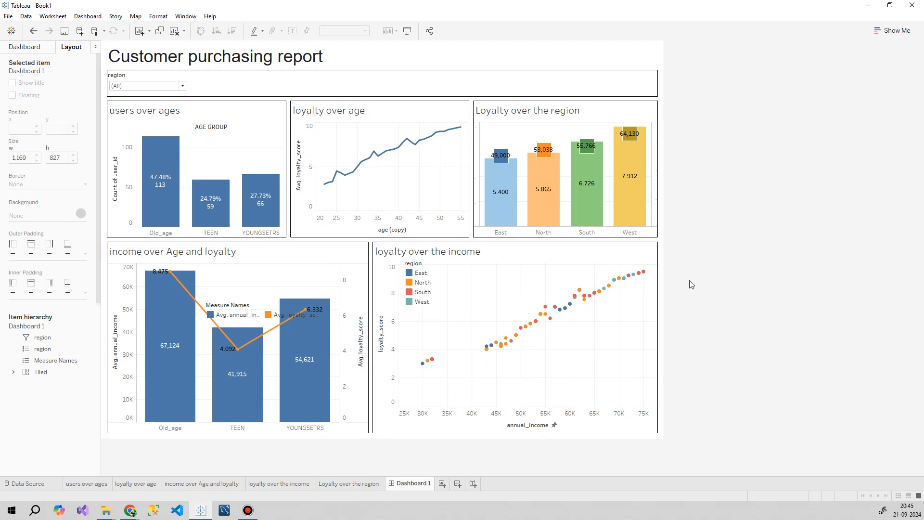
left_click(611, 267)
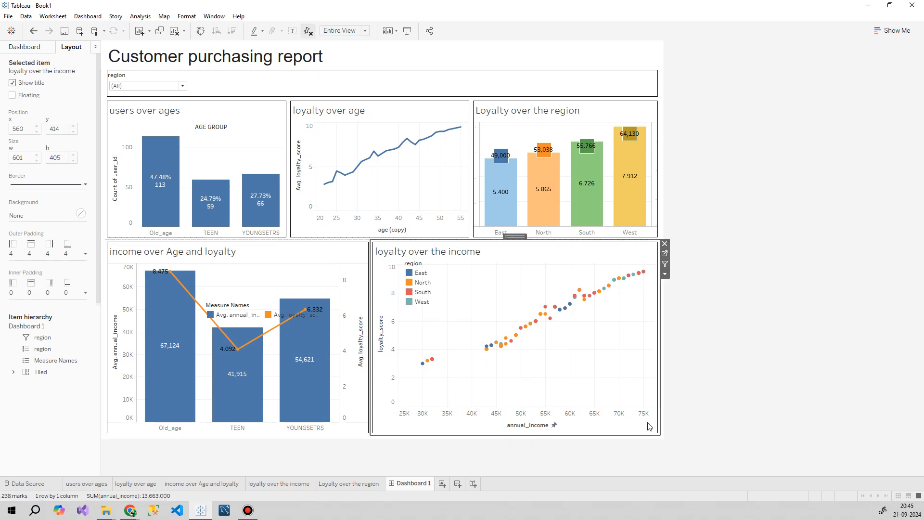
Set the dashboard to a custom fixed size of 1169 x 927 px and make the upper chart row taller.
left_click(29, 46)
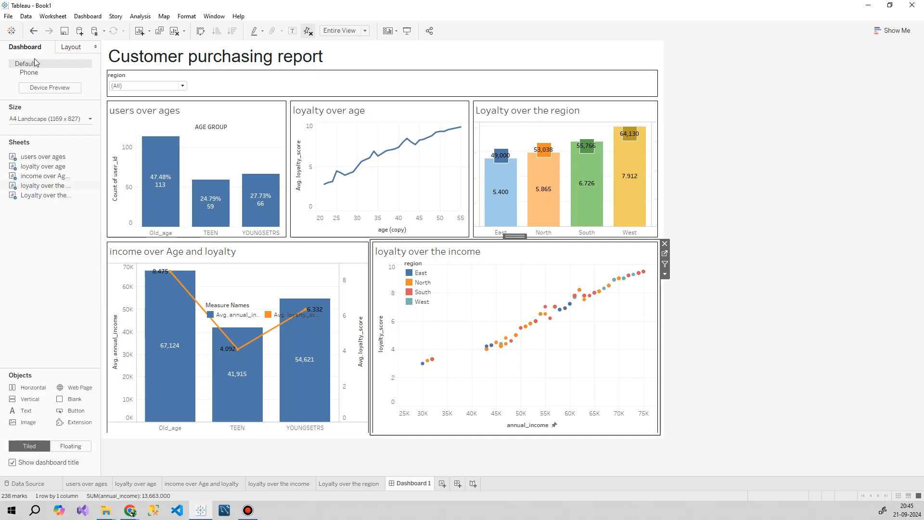
left_click(67, 120)
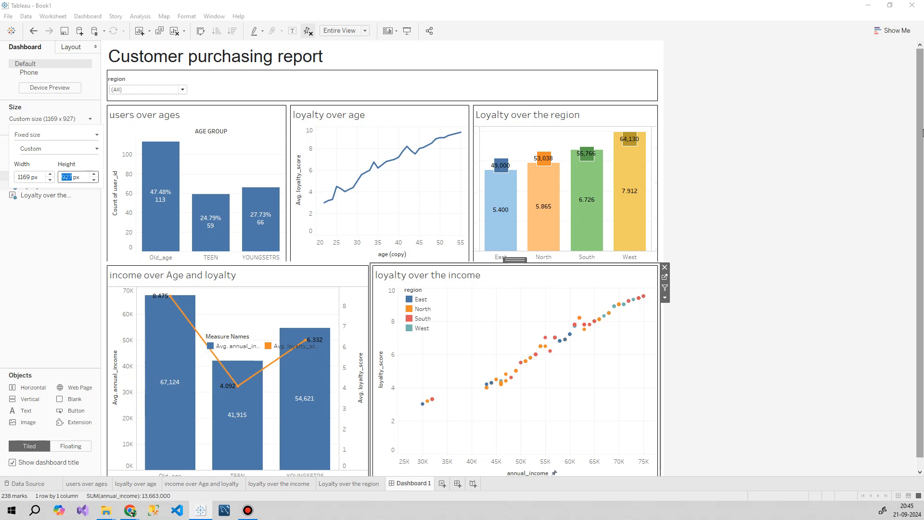
left_click_drag(921, 133, 921, 240)
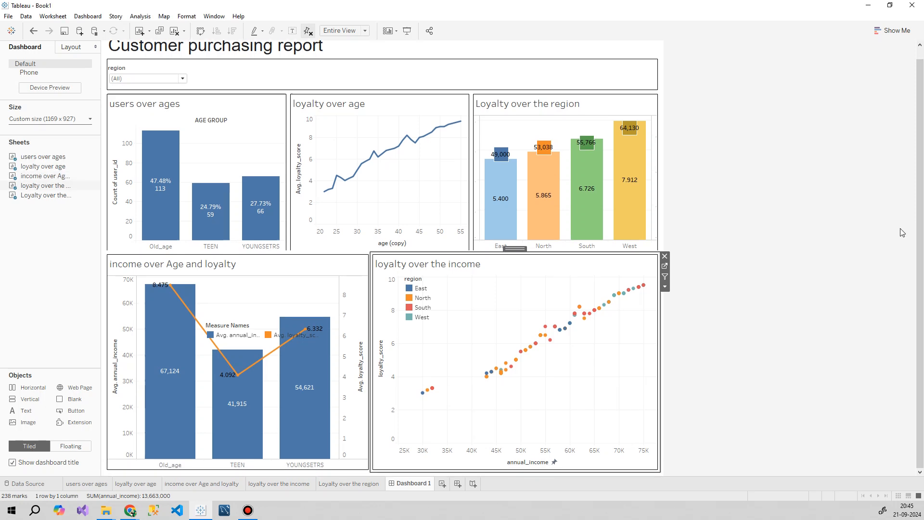
left_click(780, 196)
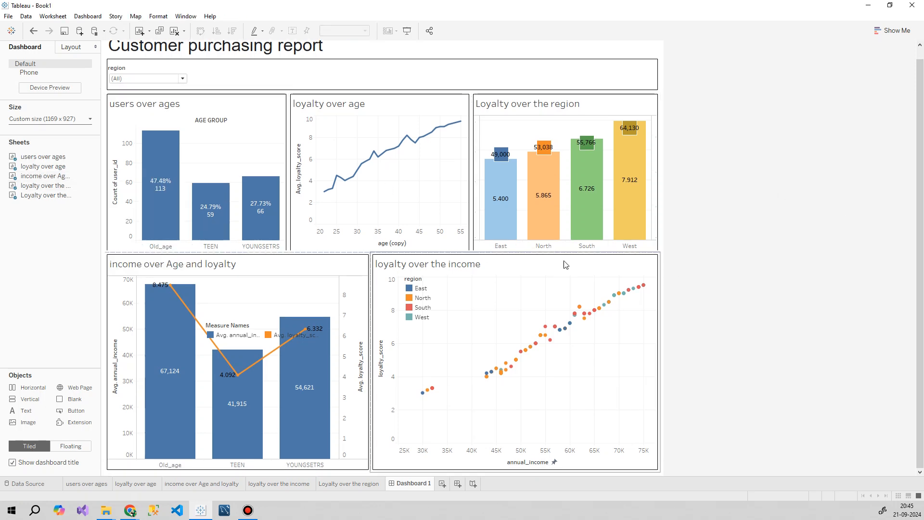
left_click_drag(364, 254, 360, 273)
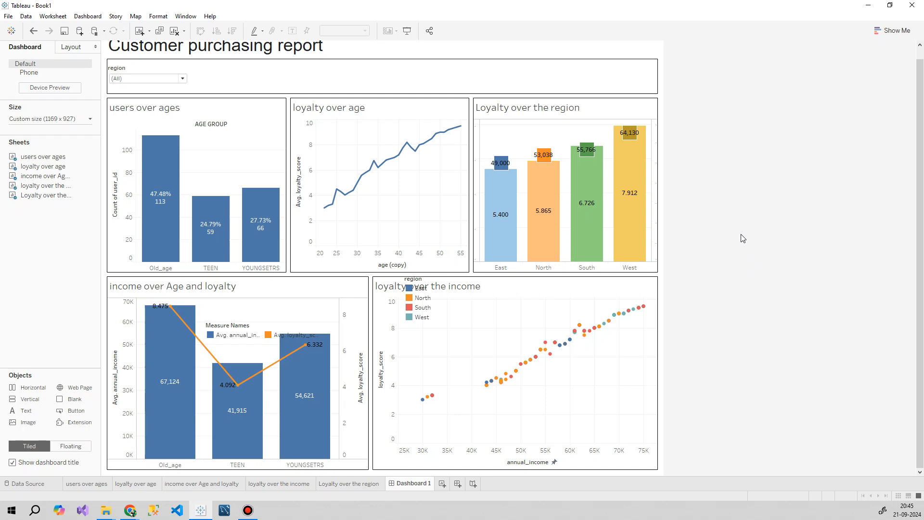
Format the users over ages chart title as 10 pt bold.
left_click(143, 109)
double_click(143, 108)
left_click_drag(406, 209, 338, 210)
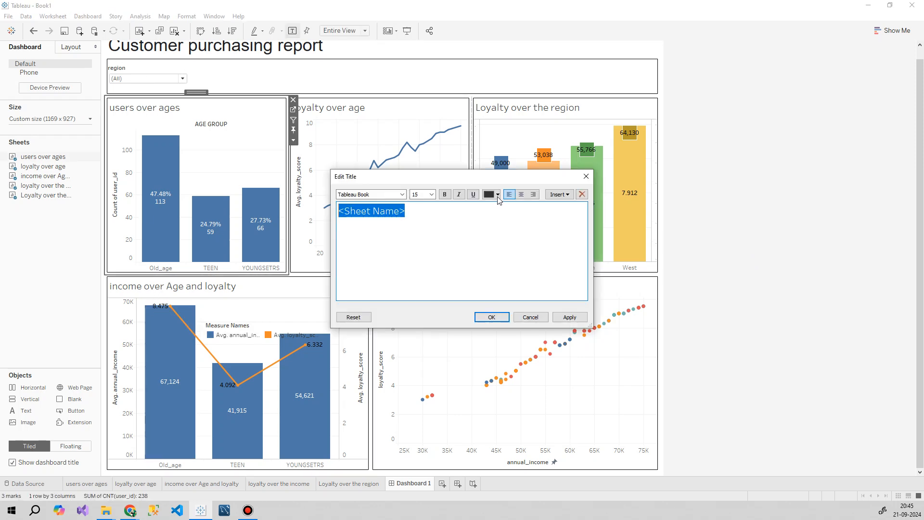
left_click(431, 194)
left_click(431, 215)
left_click(446, 194)
left_click(580, 321)
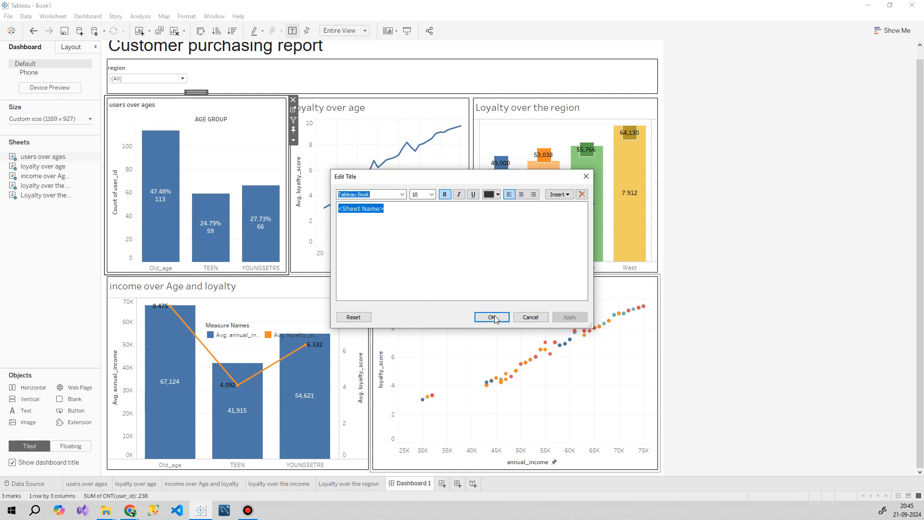
left_click(491, 317)
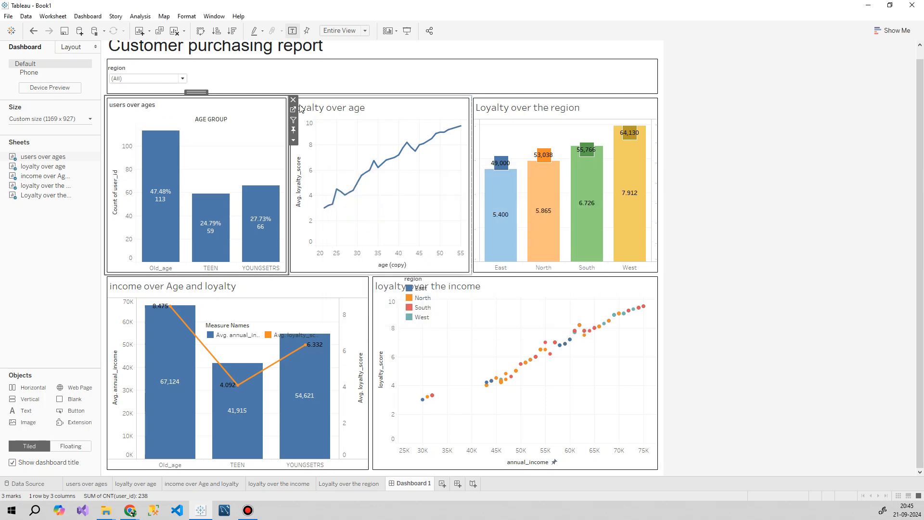
Format the loyalty over age chart title as 10 pt bold.
double_click(327, 108)
triple_click(419, 218)
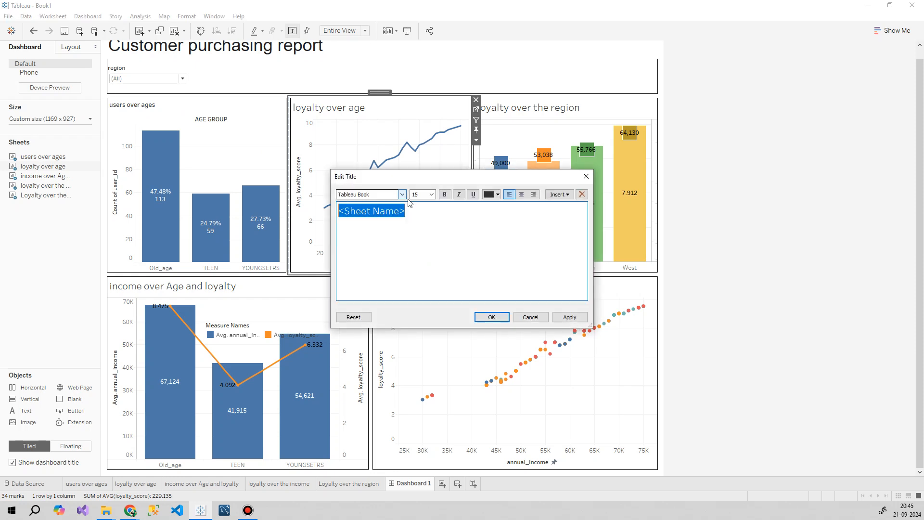
left_click(431, 195)
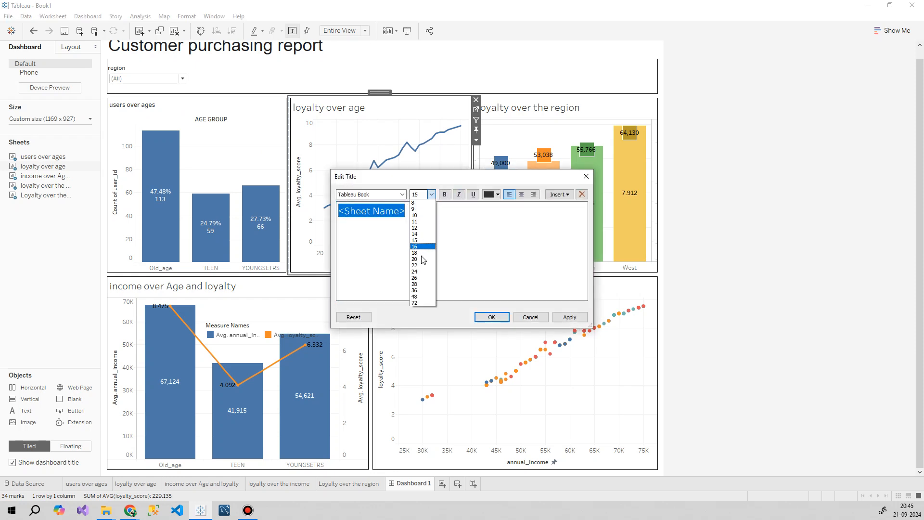
left_click(415, 215)
left_click(445, 195)
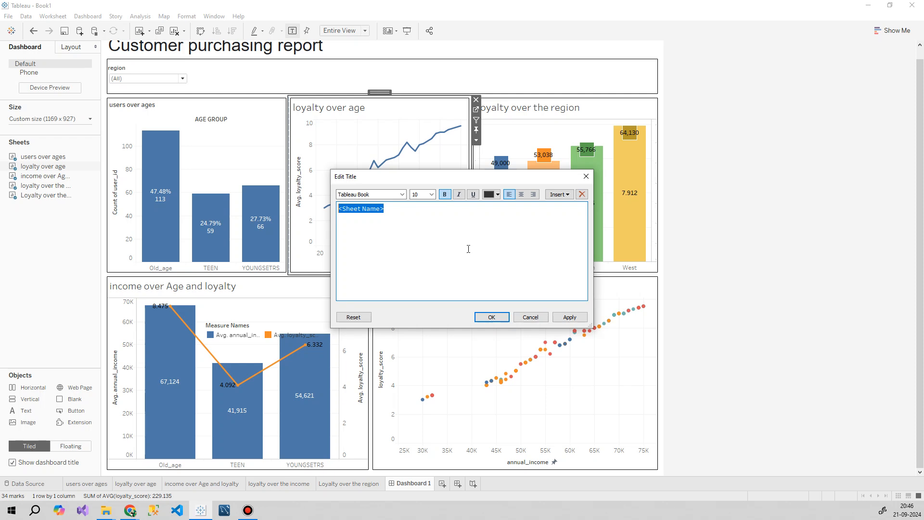
left_click(491, 316)
Format the Loyalty over the region chart title as 10 pt bold.
double_click(525, 108)
left_click_drag(448, 242, 332, 211)
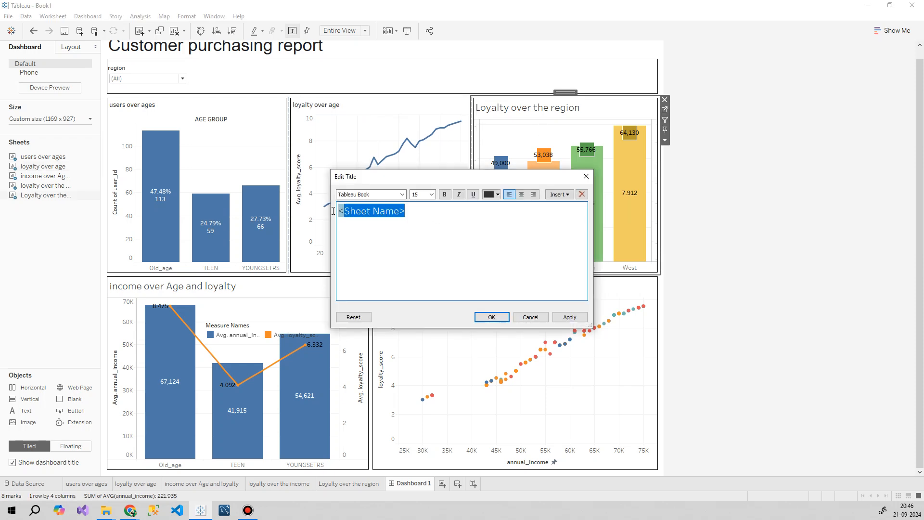
left_click(431, 195)
left_click(414, 215)
left_click(444, 194)
left_click(491, 316)
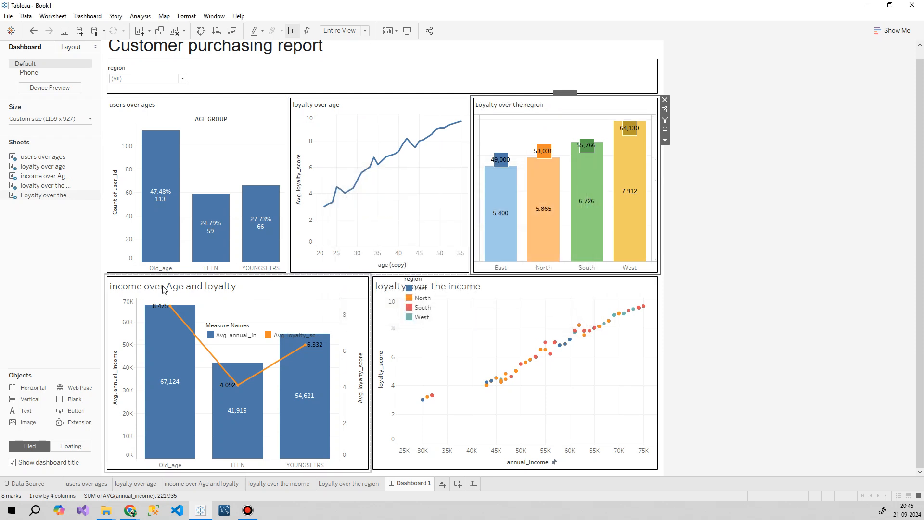
Format the income over Age and loyalty chart title as 10 pt bold.
double_click(166, 287)
left_click_drag(435, 208, 291, 207)
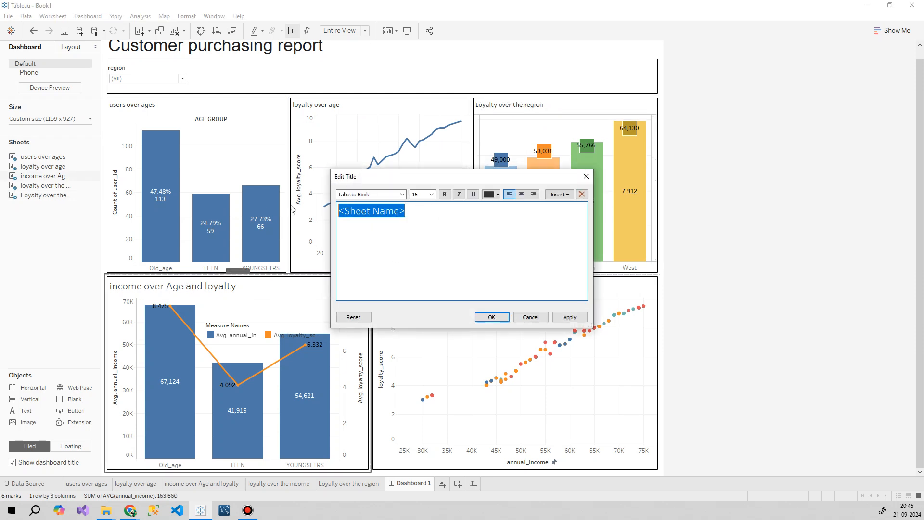
left_click(431, 195)
left_click(414, 215)
left_click(456, 214)
left_click_drag(425, 210, 338, 209)
left_click(444, 194)
left_click(491, 317)
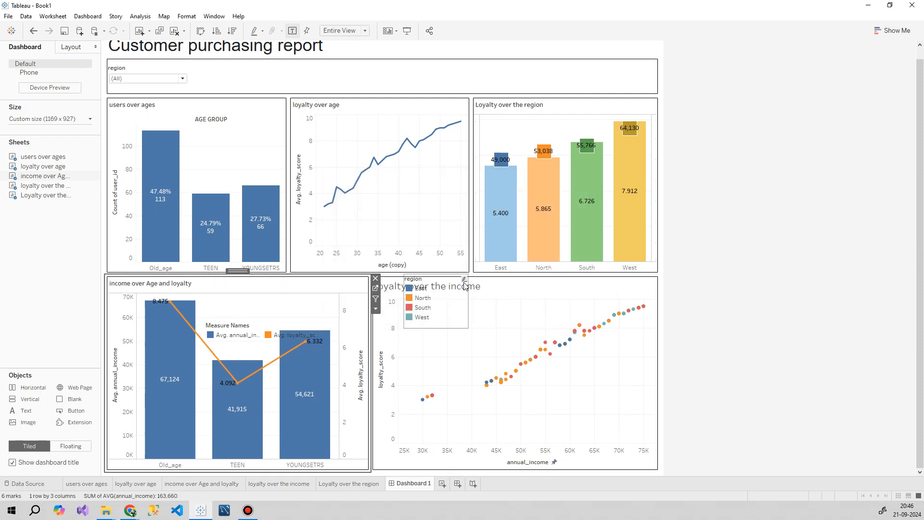
Move the region legend below the loyalty over the income chart title, and format that title as 10 pt bold.
left_click(433, 283)
left_click_drag(433, 283, 428, 324)
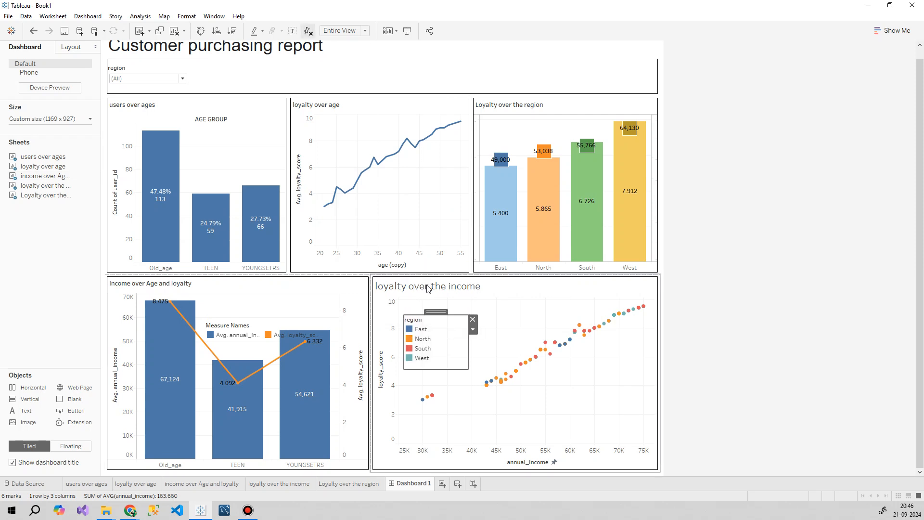
double_click(427, 285)
left_click_drag(422, 219, 316, 204)
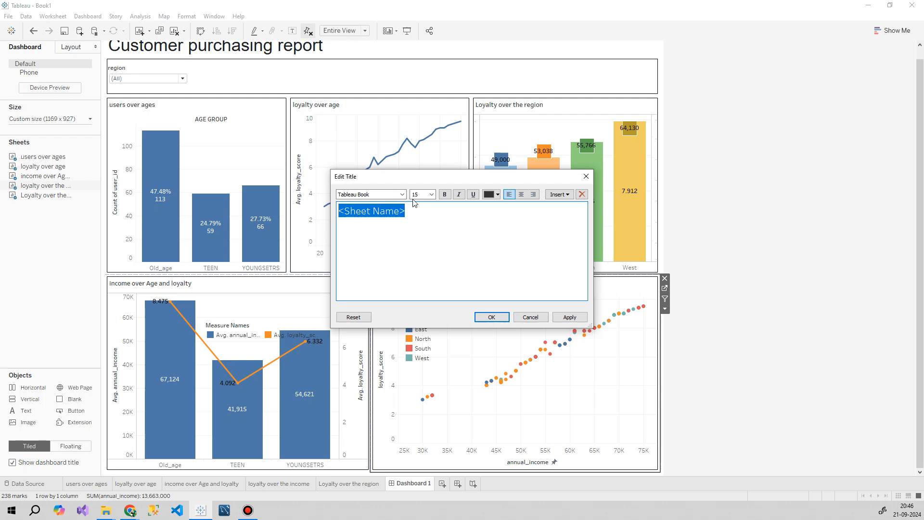
left_click(431, 194)
left_click(422, 213)
left_click(444, 194)
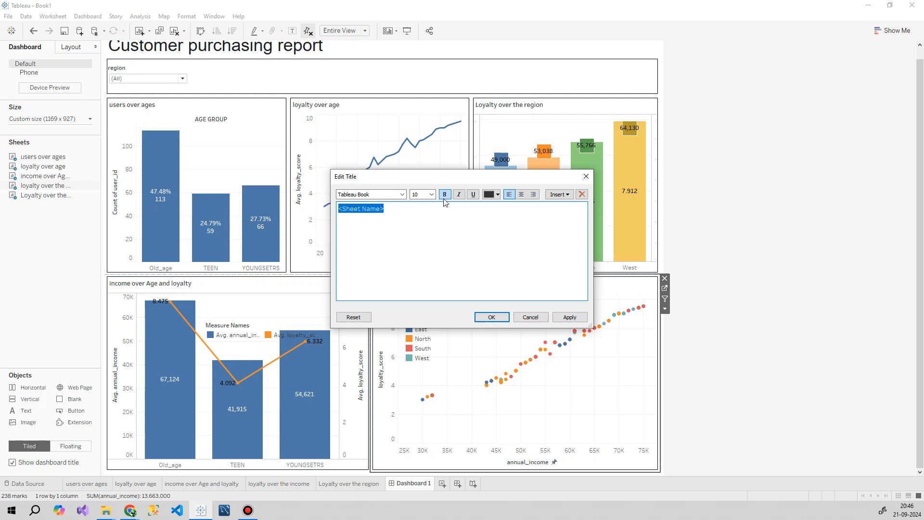
left_click(491, 316)
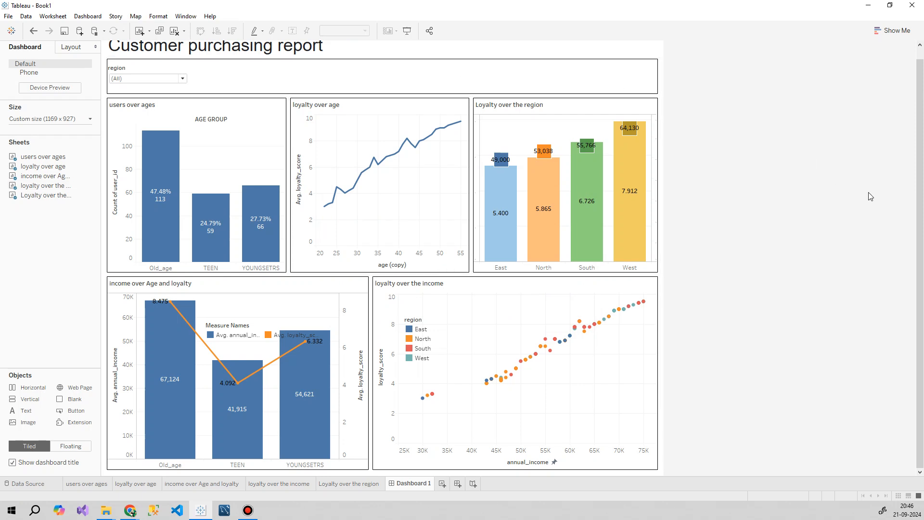
Preview the dashboard in presentation mode, highlighting the West, North and East regions in turn through the region legend.
left_click(406, 35)
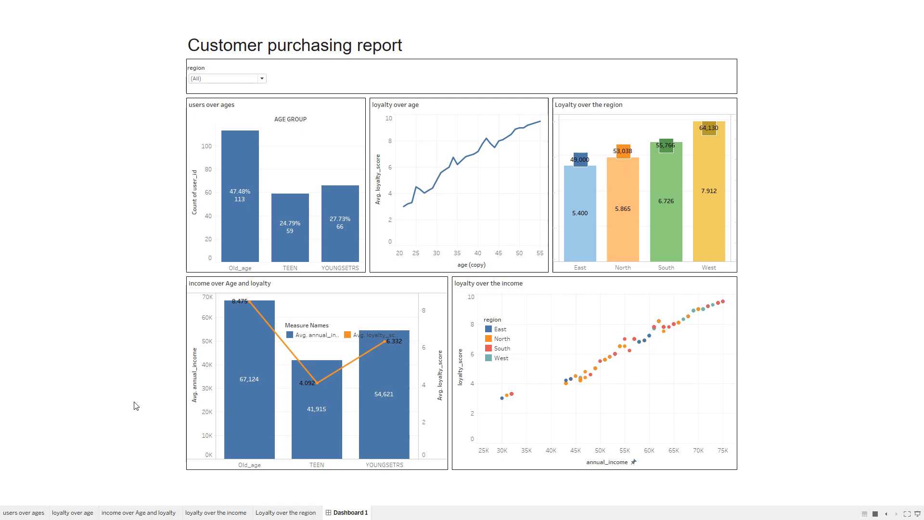
left_click(501, 358)
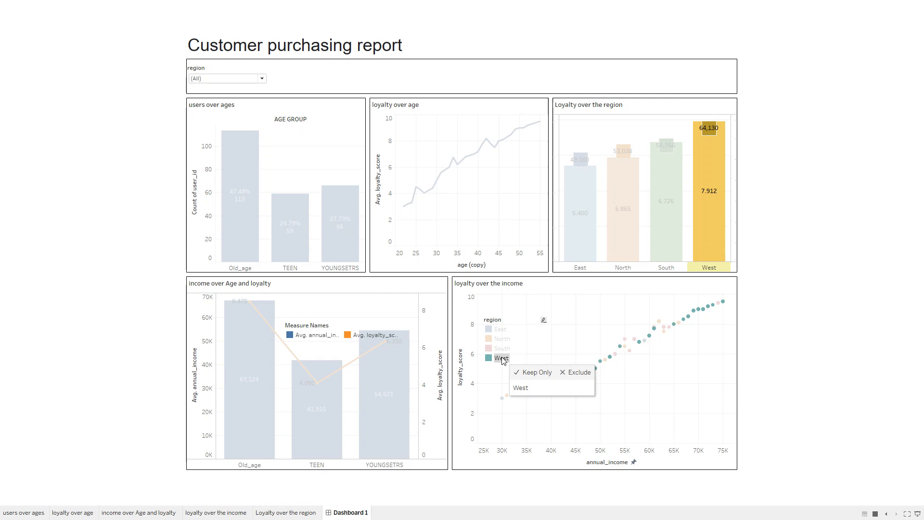
left_click(502, 339)
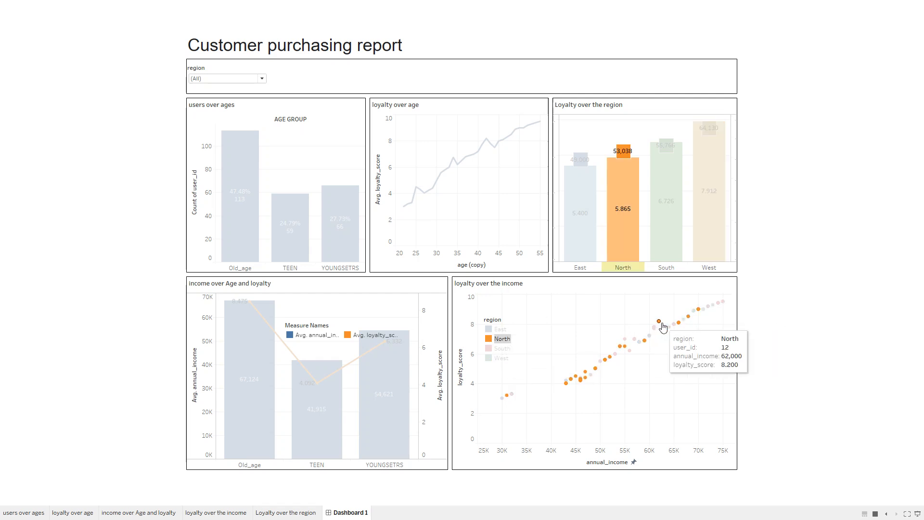
left_click(501, 331)
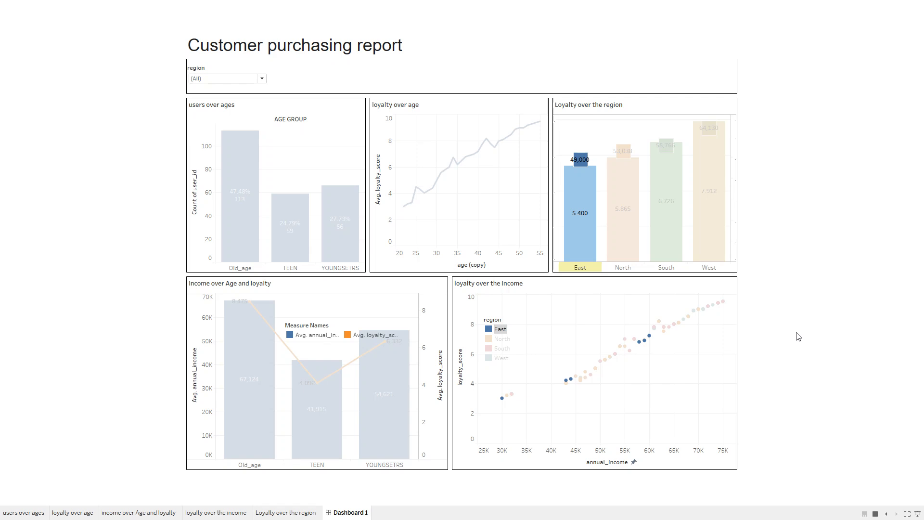
key("Escape")
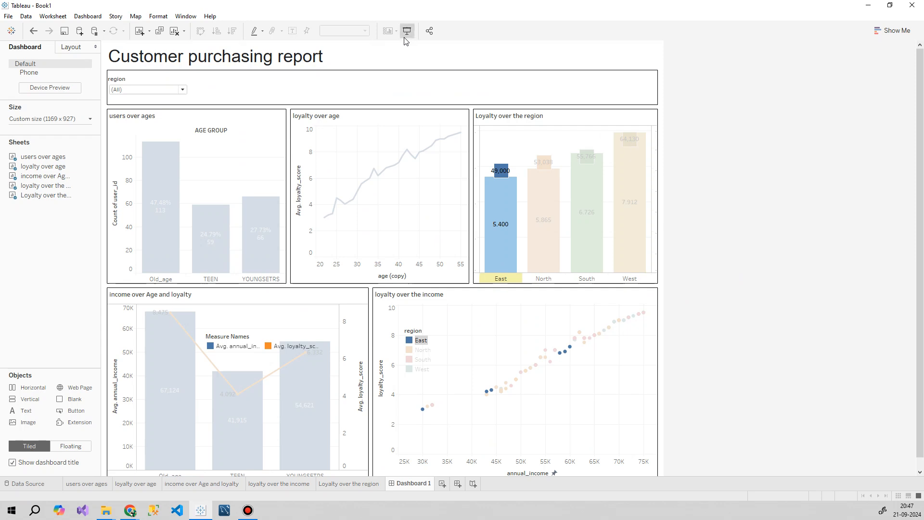
Preview the dashboard in presentation mode once more, and clear the East region highlight back in the editing view.
left_click(406, 31)
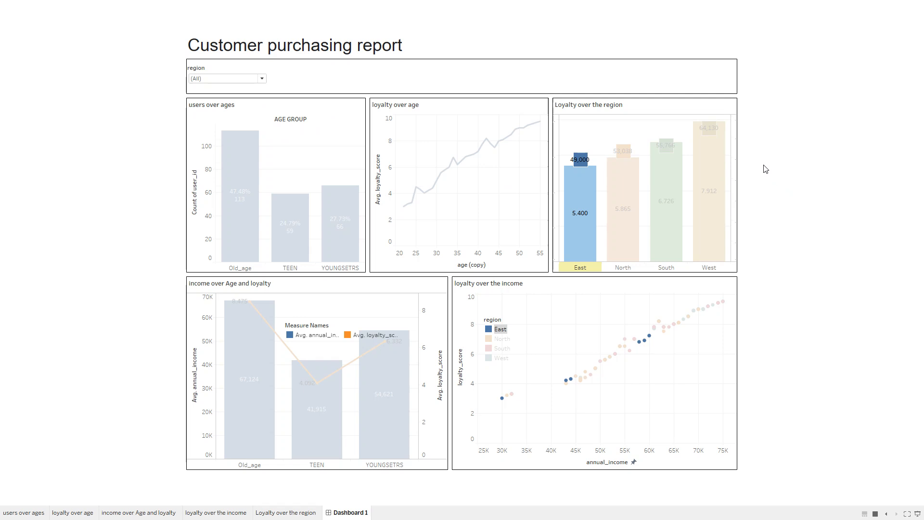
key("Escape")
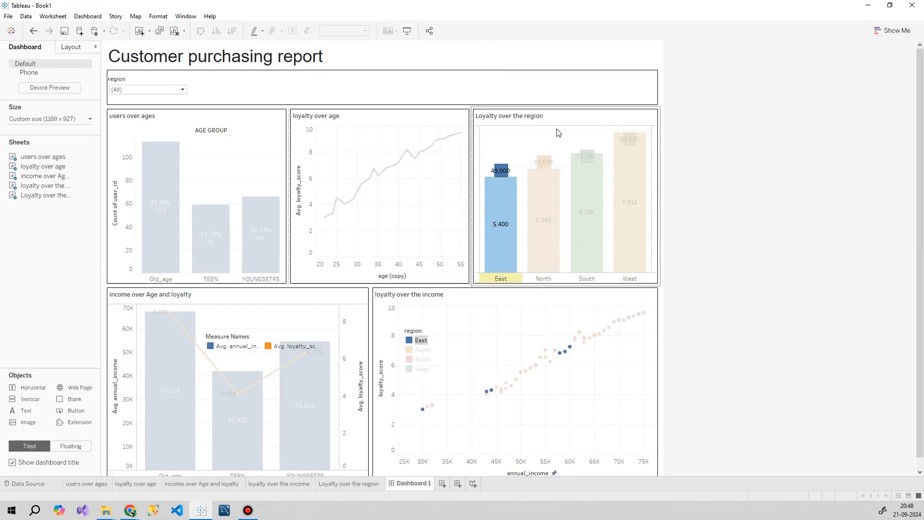
left_click(544, 212)
left_click(482, 212)
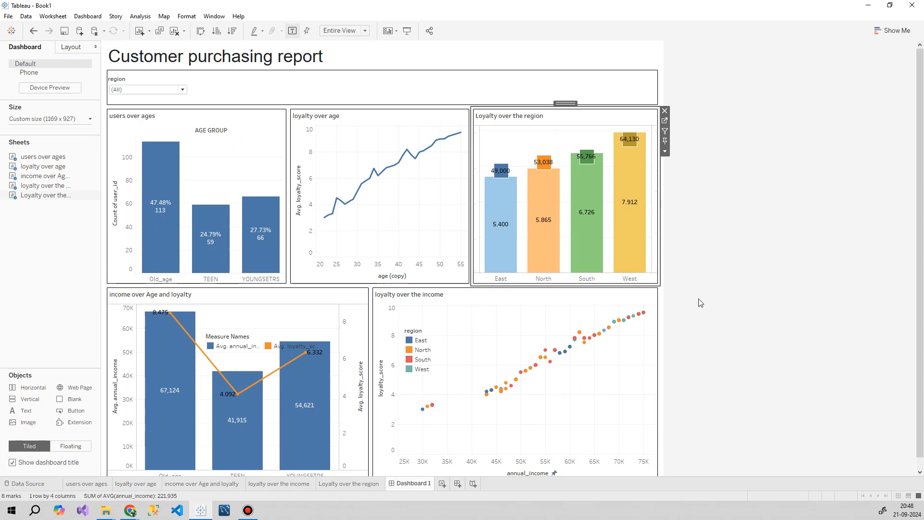